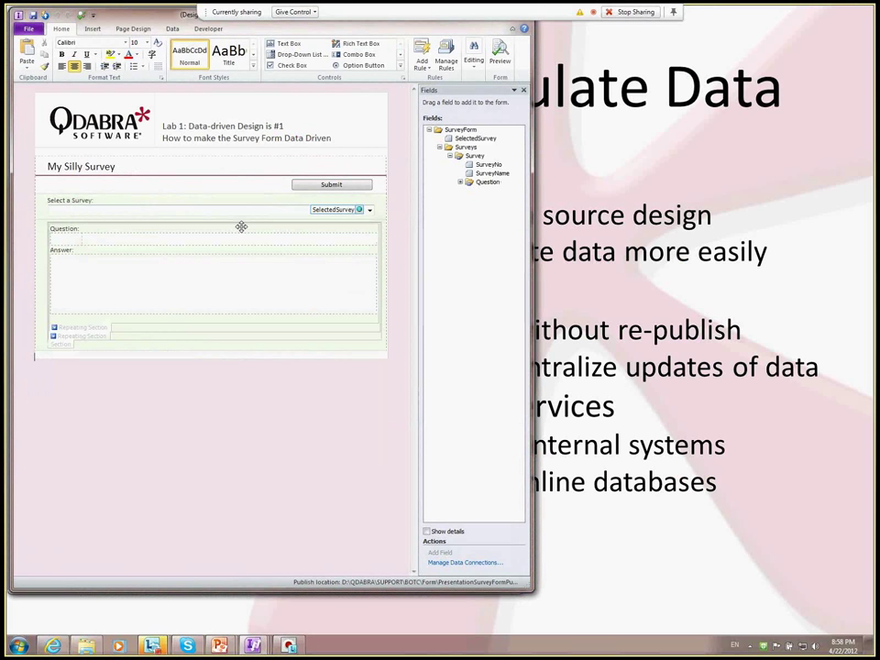
# Step: Expand the Question group in the data source and inspect the properties of its QuestionText field
pyautogui.click(460, 181)
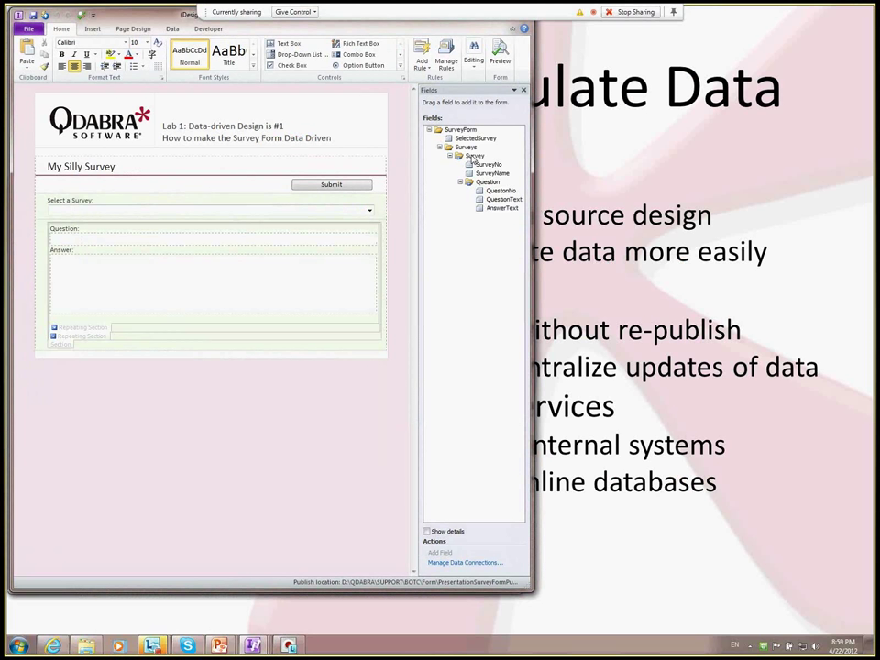
pyautogui.doubleClick(500, 200)
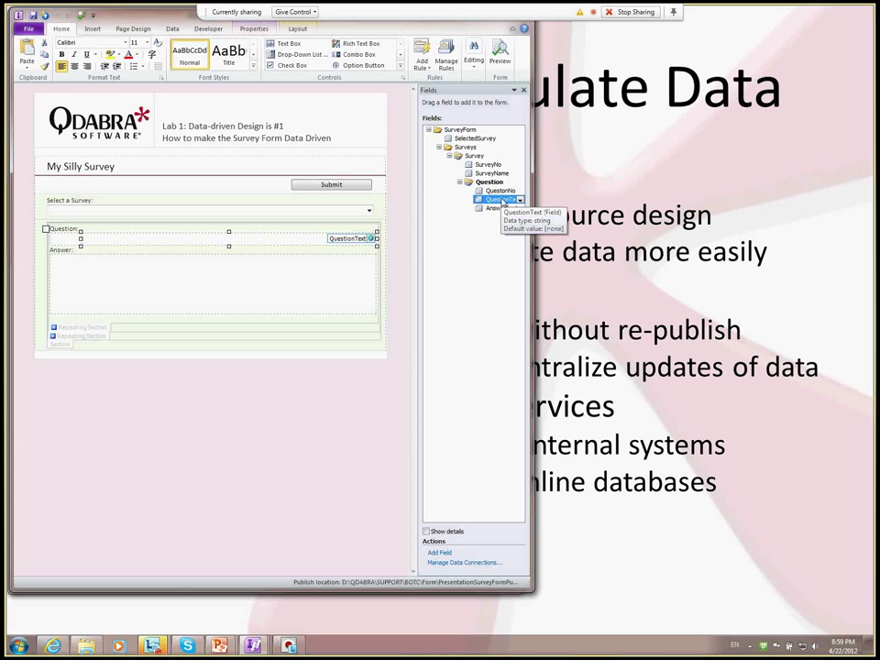
pyautogui.doubleClick(501, 201)
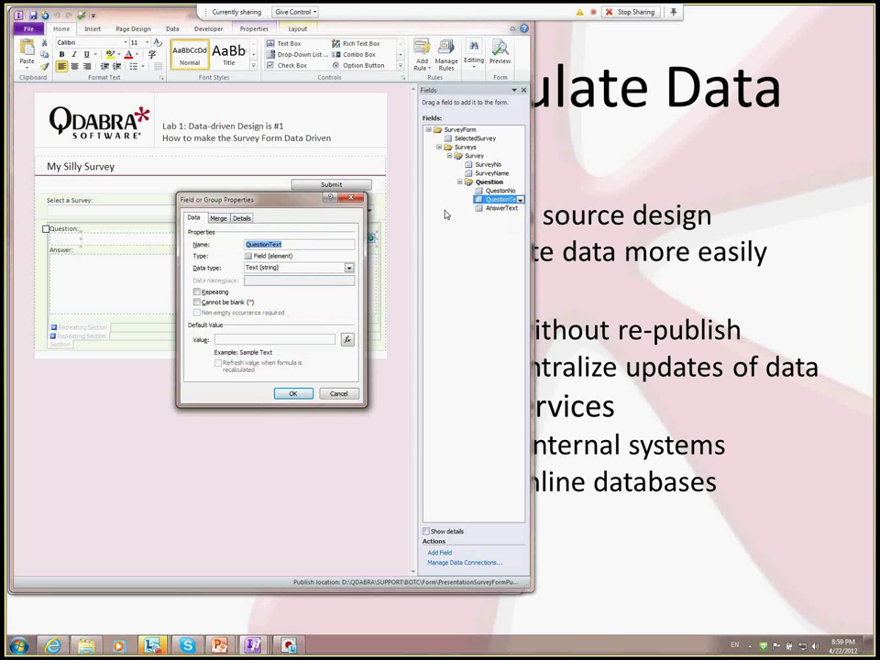
pyautogui.press('Return')
# Step: Open the form's default values and expand the first survey's first three Question groups
pyautogui.click(172, 28)
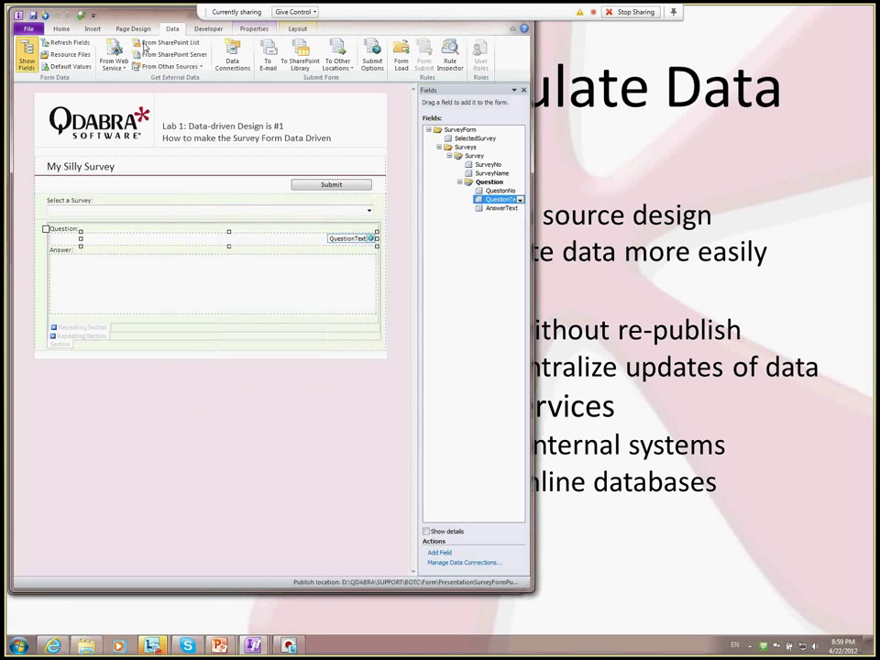
pyautogui.click(66, 66)
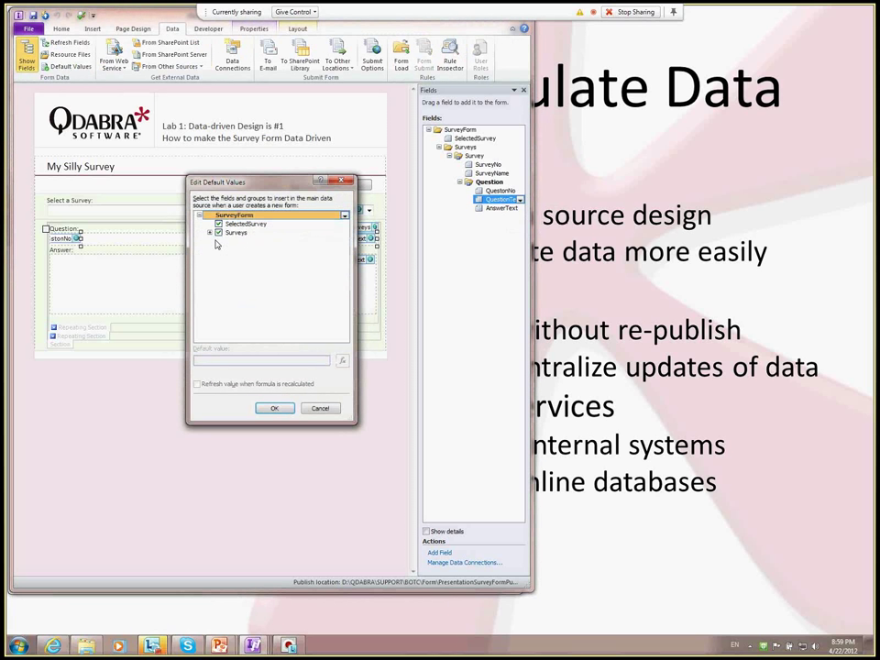
pyautogui.click(209, 232)
pyautogui.click(220, 241)
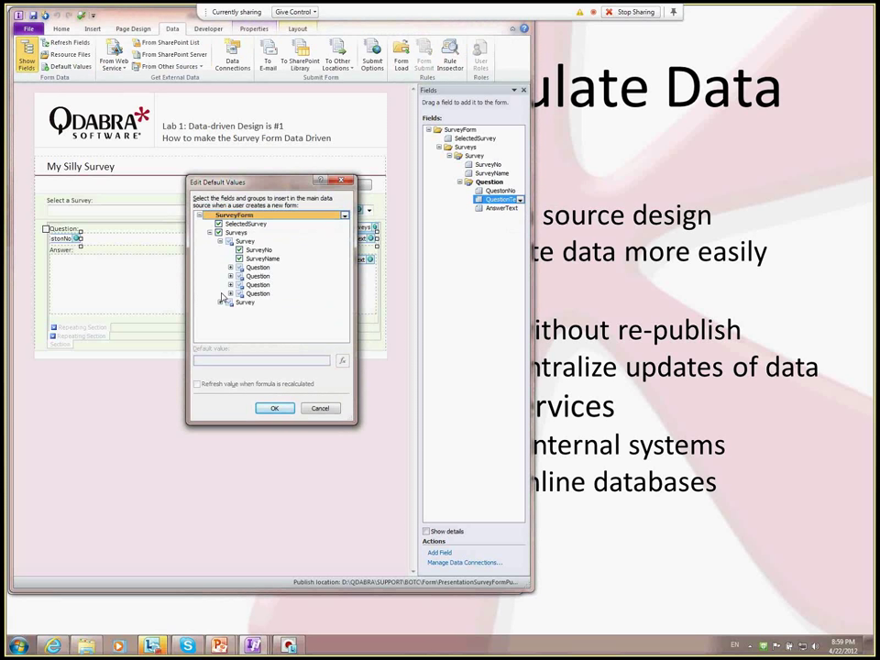
pyautogui.click(230, 267)
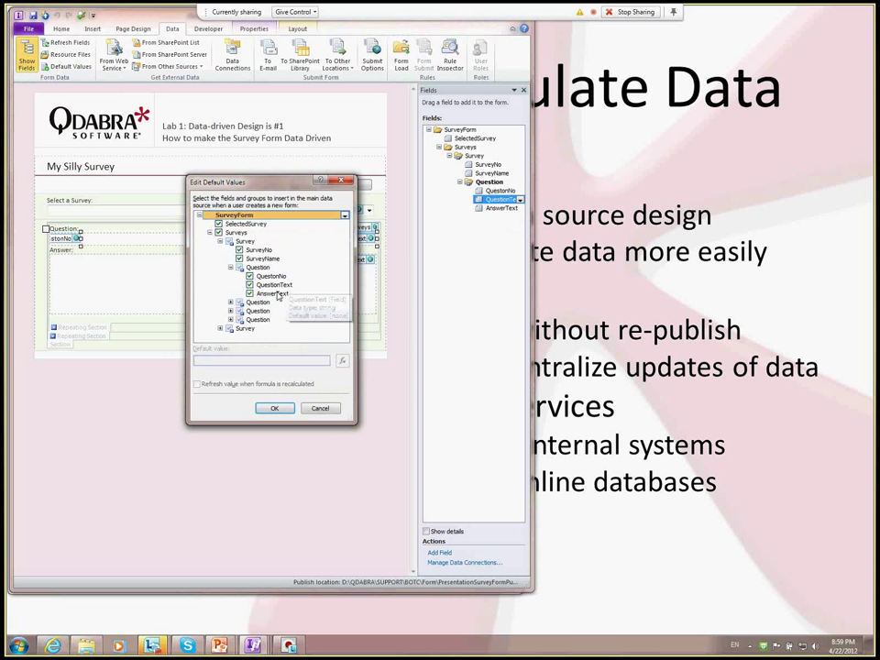
pyautogui.click(230, 302)
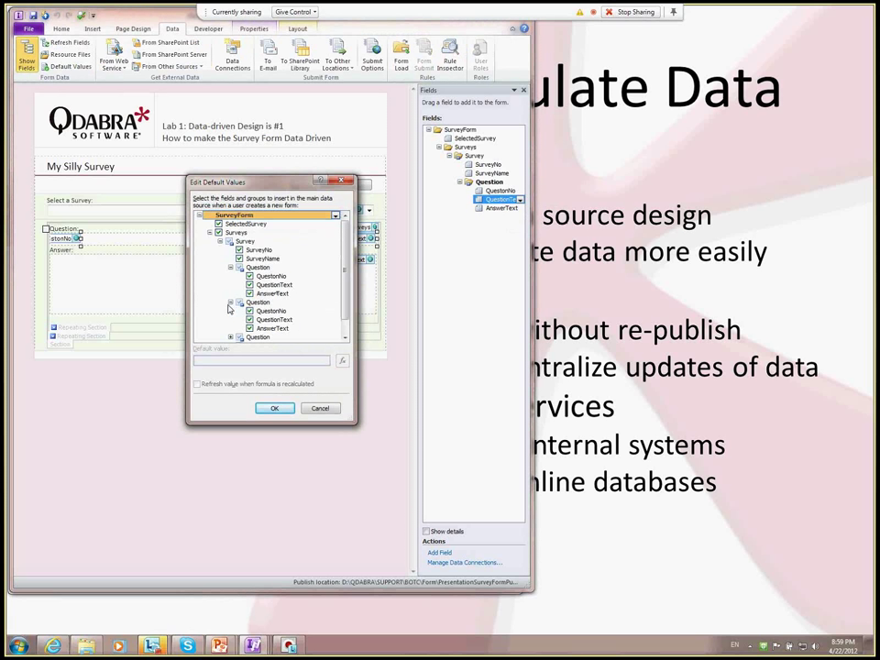
pyautogui.click(230, 338)
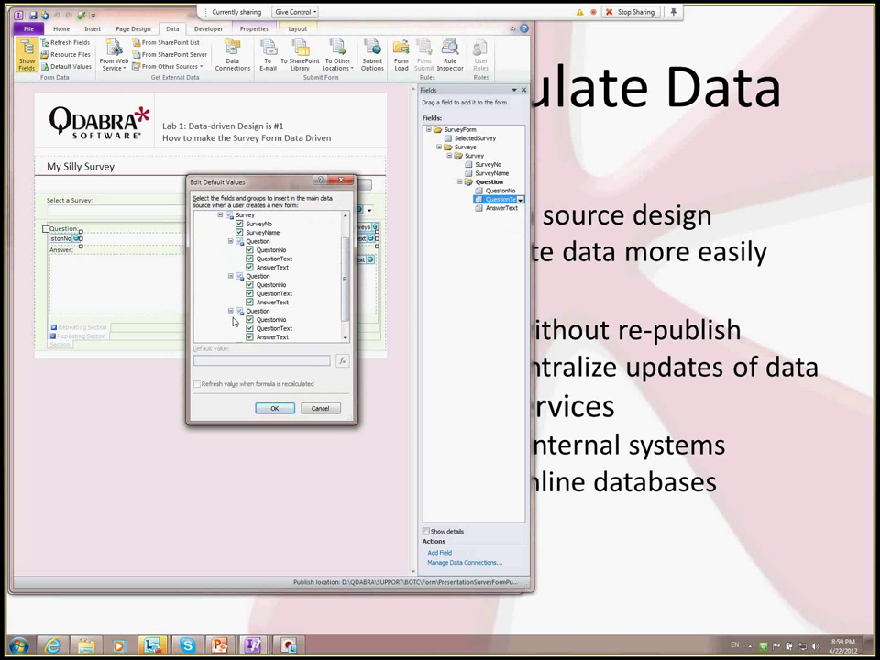
# Step: Check the default values of the first survey's SurveyName, QuestionText and AnswerText fields, and close the default values without changes
pyautogui.click(309, 259)
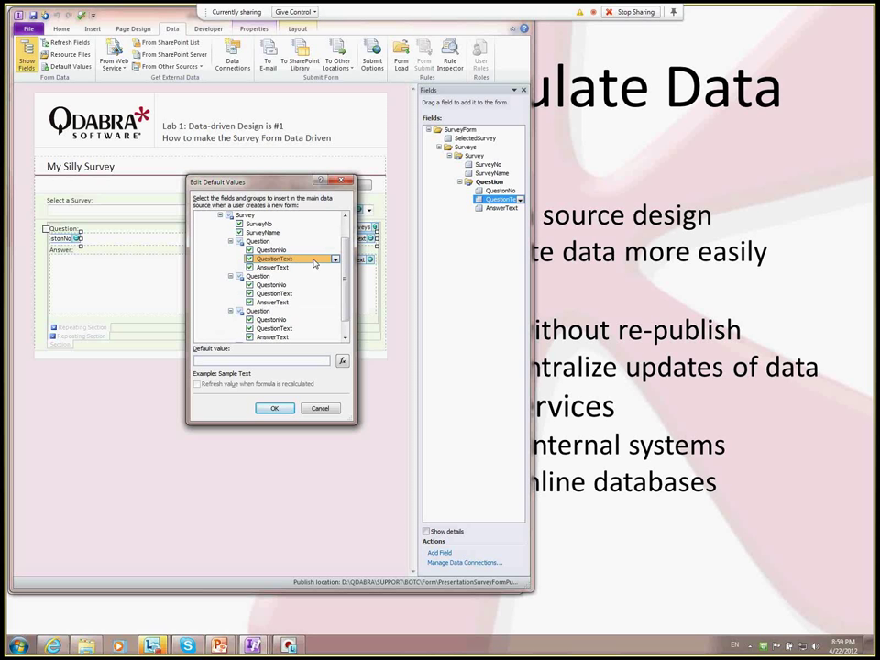
pyautogui.click(269, 234)
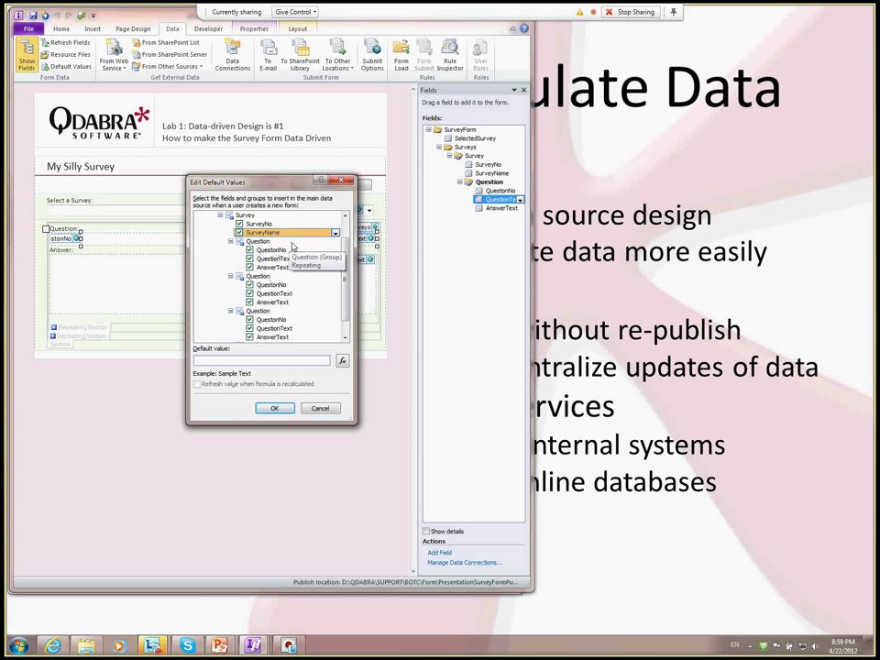
pyautogui.click(274, 293)
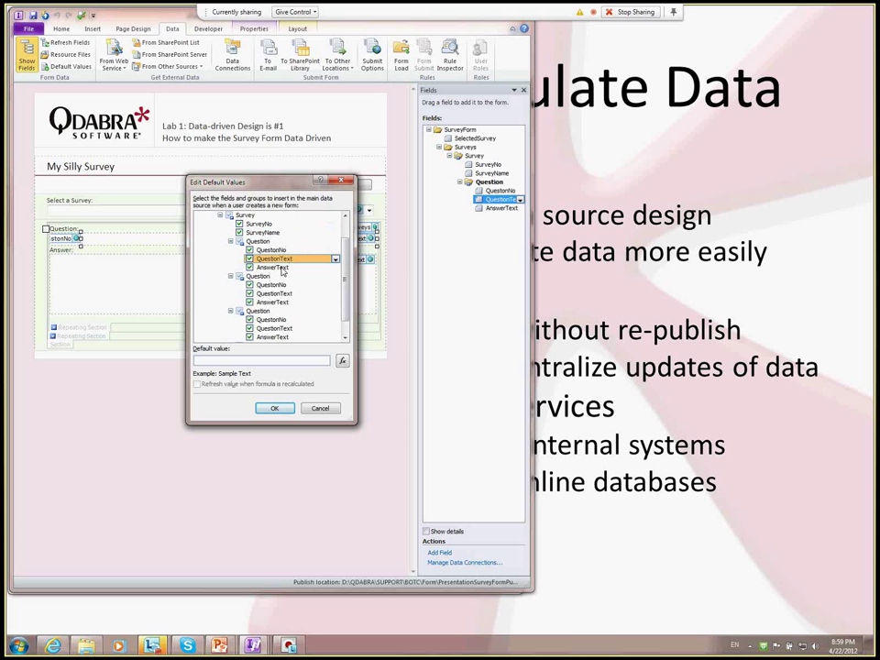
pyautogui.click(273, 303)
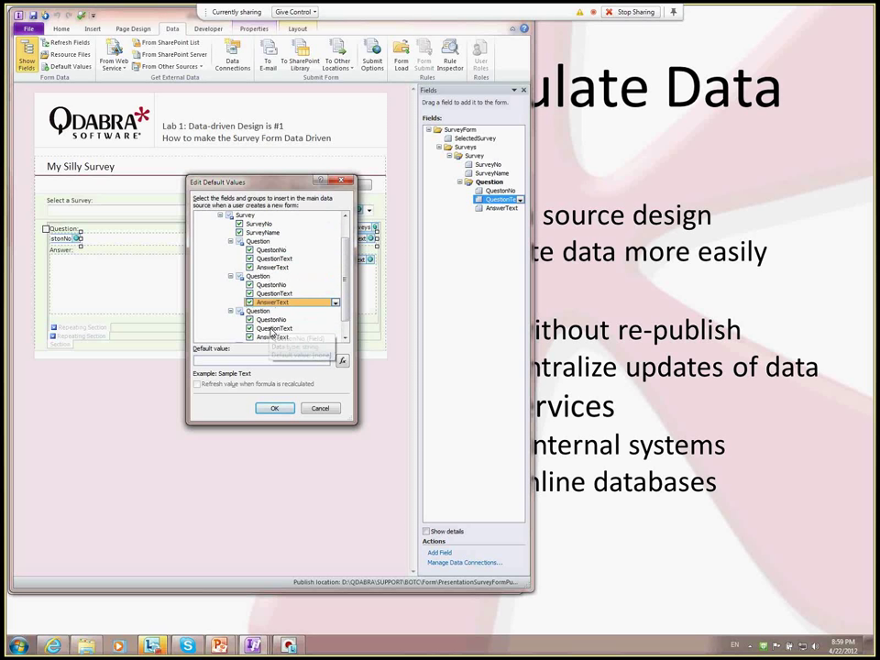
pyautogui.click(271, 328)
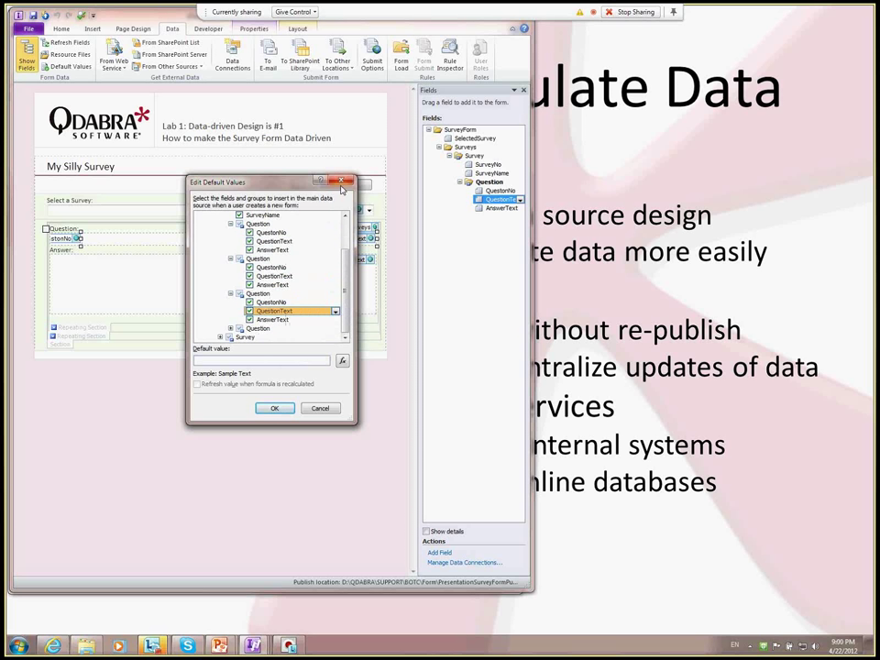
pyautogui.click(341, 182)
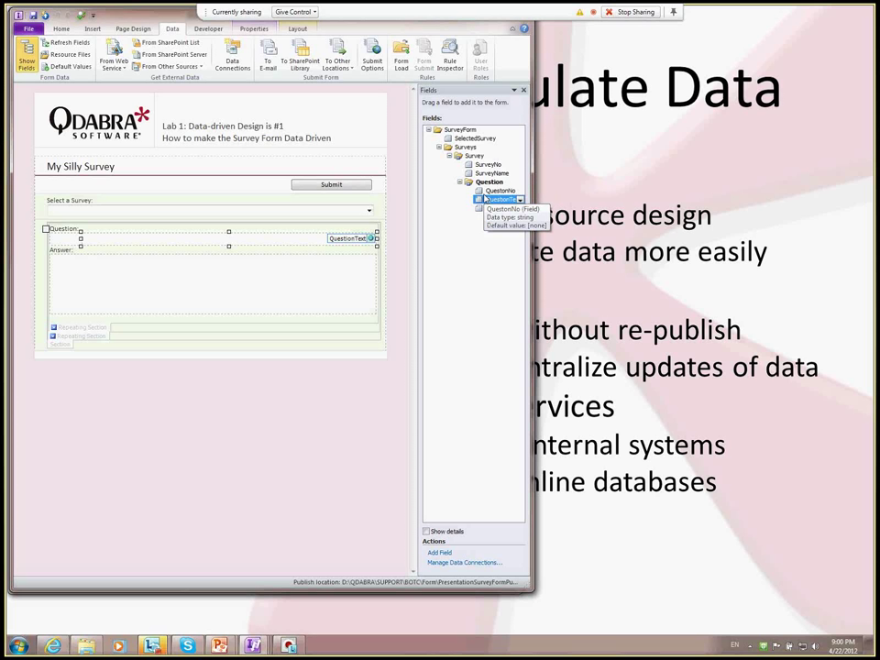
# Step: Switch to the 04-19 - Data-driven Design folder and open Survey Form - Data-Driven - Final.xsn in design mode
pyautogui.hotkey('alt', 'Tab')
pyautogui.hotkey('alt', 'shift', 'Tab')
pyautogui.hotkey('alt', 'shift', 'Tab')
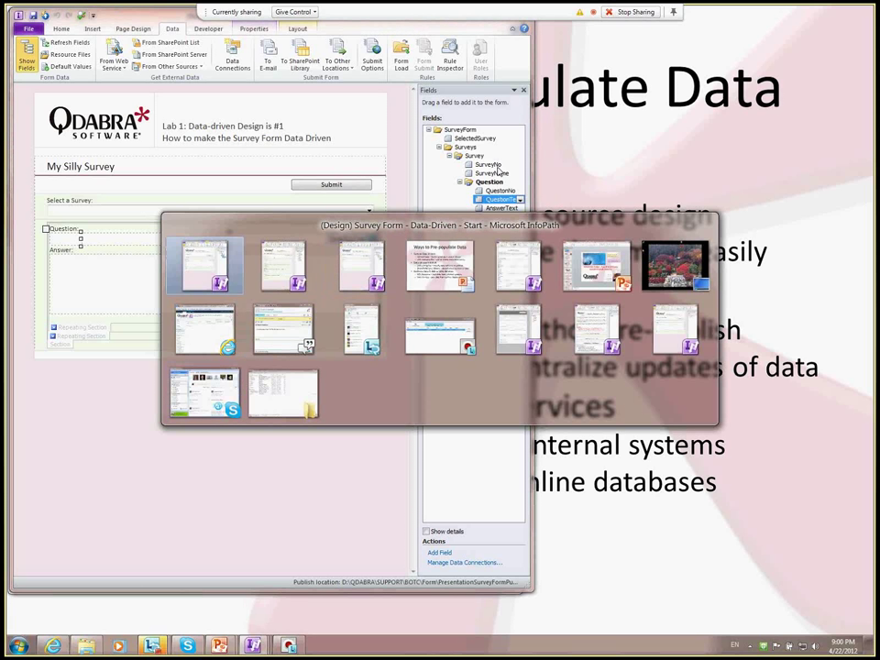
pyautogui.hotkey('alt', 'shift', 'Tab')
pyautogui.hotkey('alt', 'Tab')
pyautogui.hotkey('alt', 'Tab')
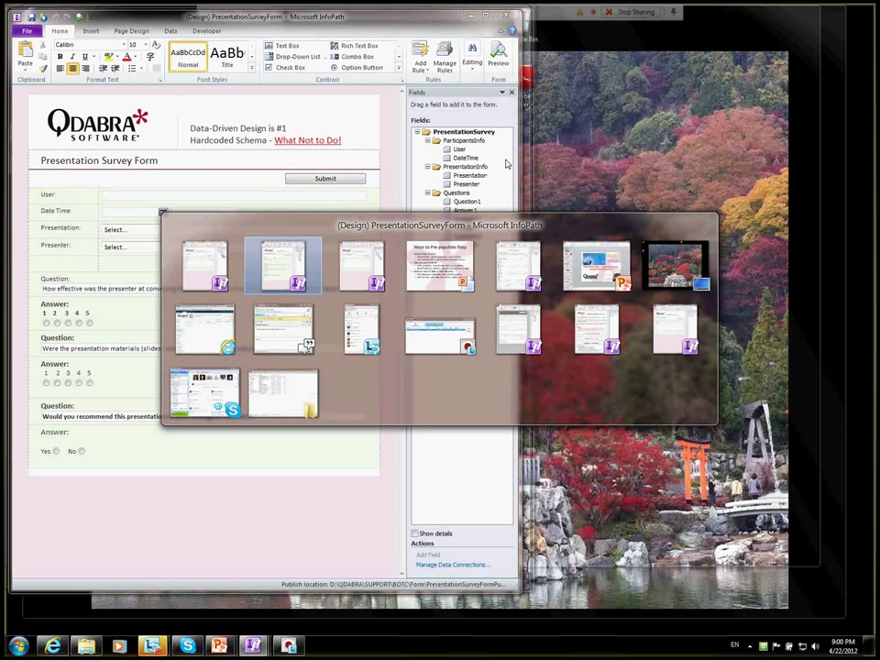
pyautogui.hotkey('alt', 'shift', 'Tab')
pyautogui.hotkey('alt', 'shift', 'Tab')
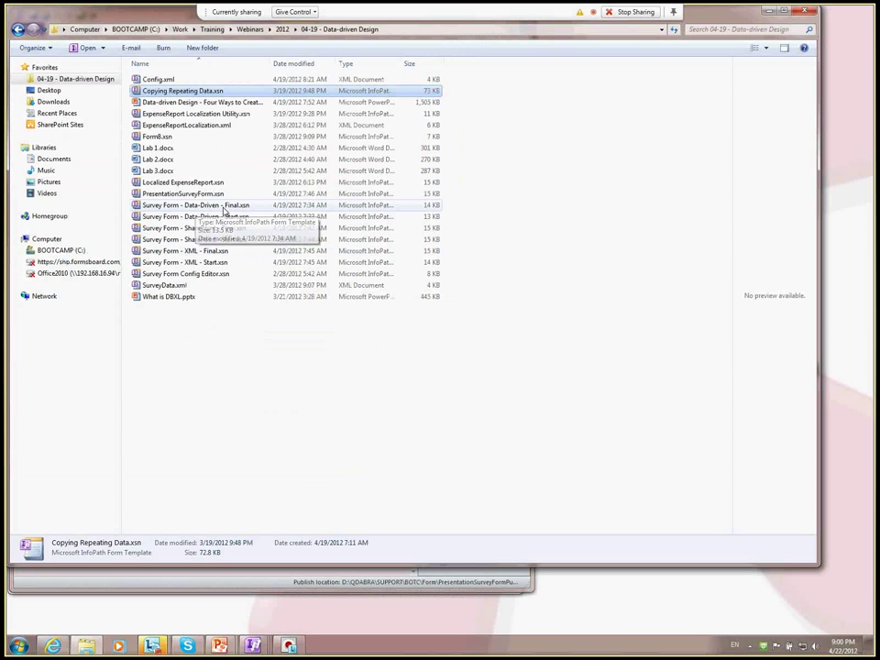
pyautogui.rightClick(216, 207)
pyautogui.click(169, 226)
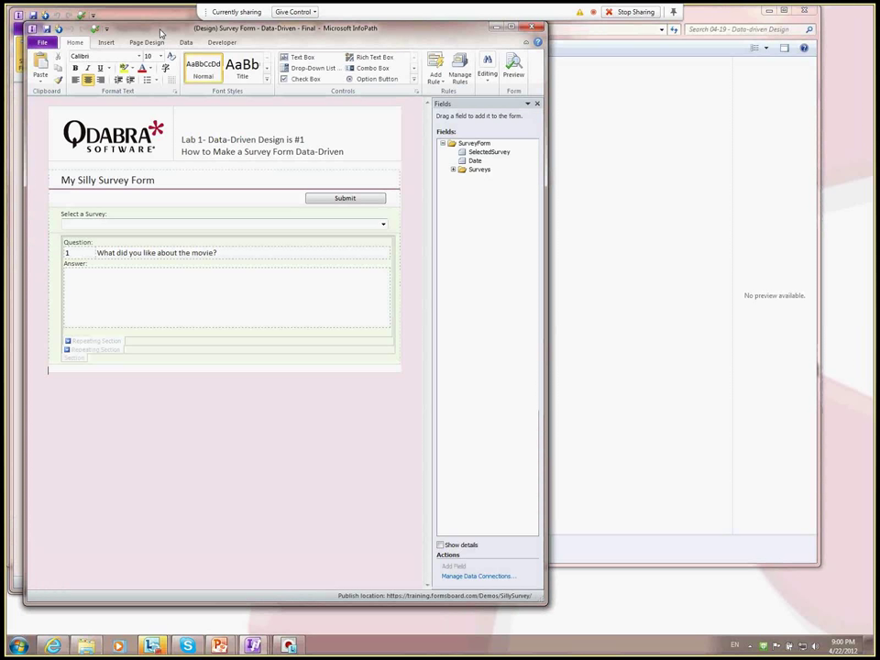
pyautogui.moveTo(160, 33); pyautogui.dragTo(146, 20)
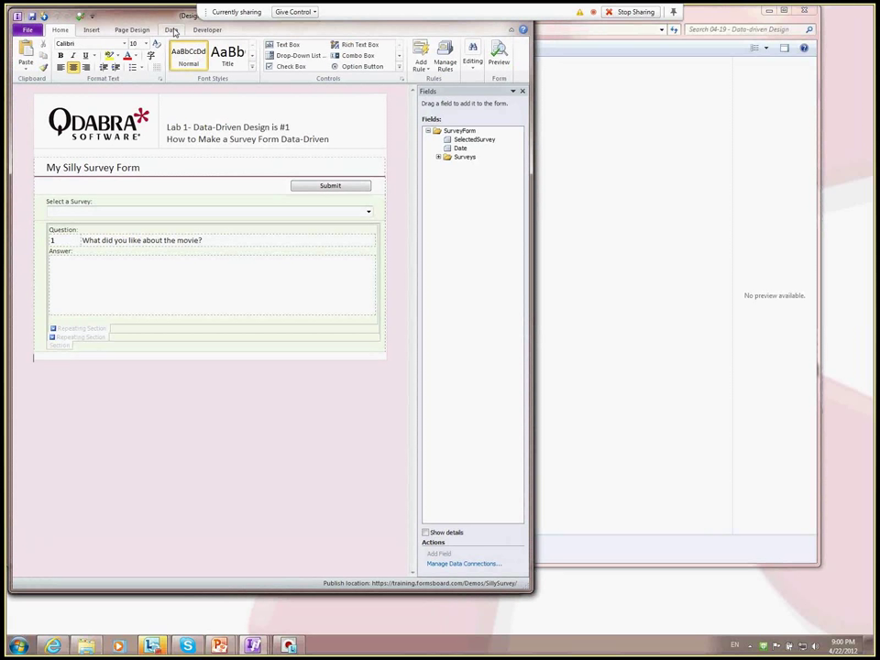
# Step: Open the final form's default values and review the first survey's SurveyName and first QuestionText
pyautogui.click(172, 29)
pyautogui.click(69, 68)
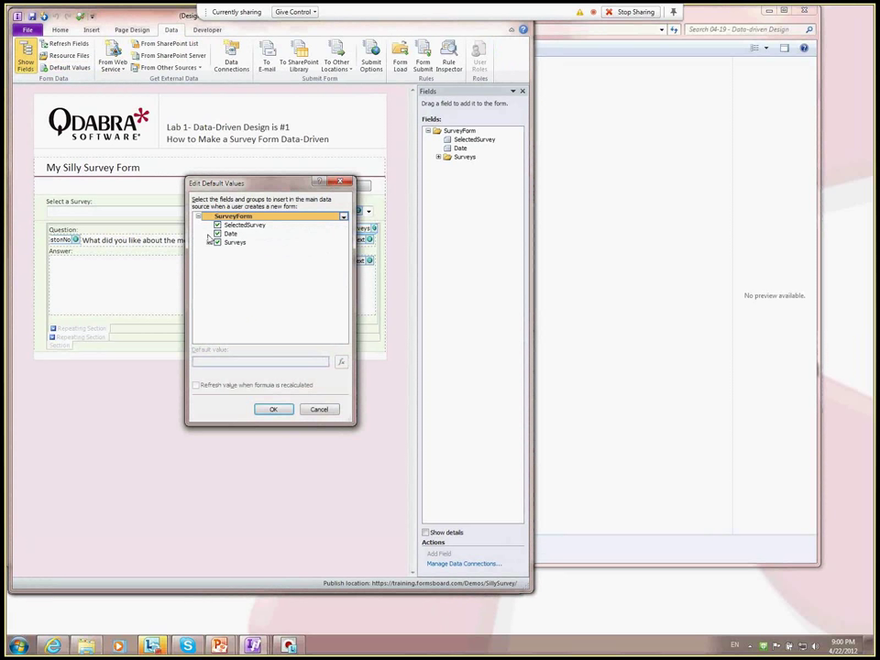
pyautogui.click(208, 242)
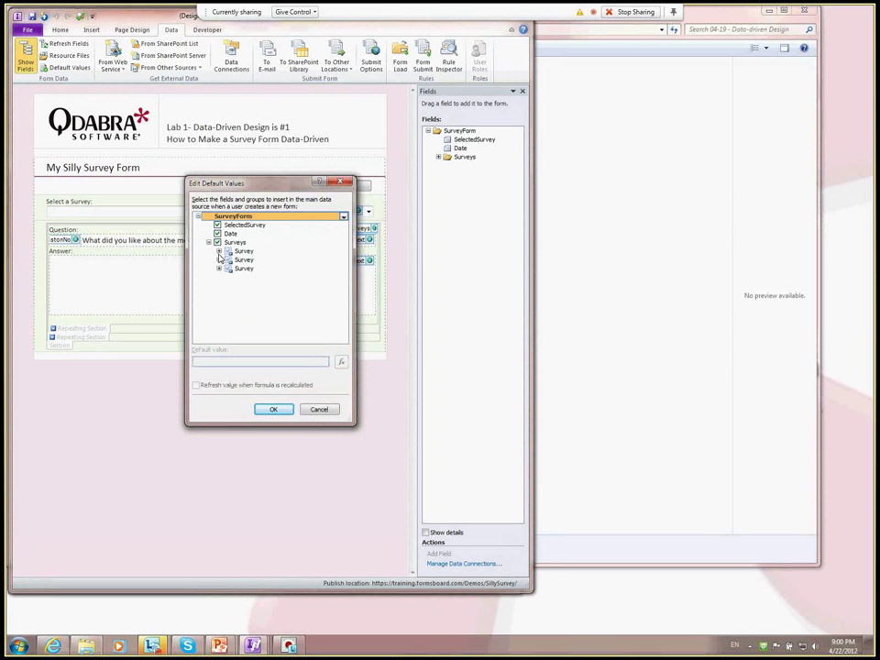
pyautogui.click(218, 251)
pyautogui.click(260, 267)
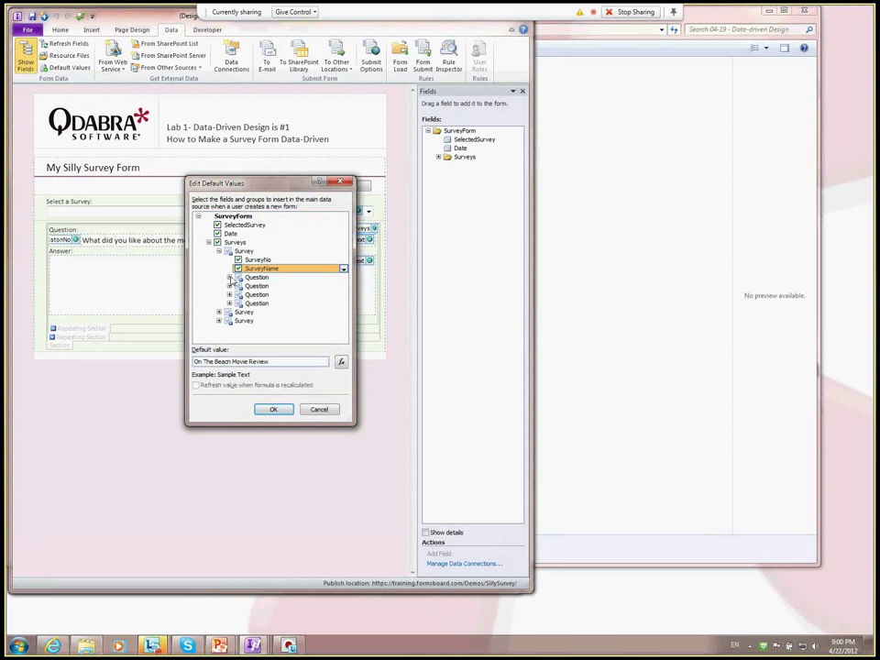
pyautogui.click(229, 277)
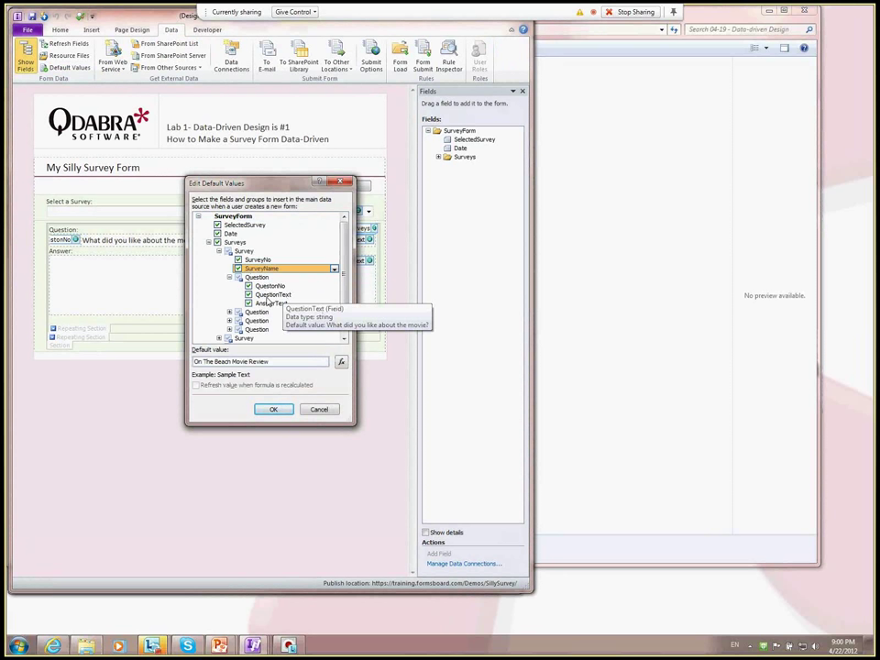
pyautogui.click(268, 296)
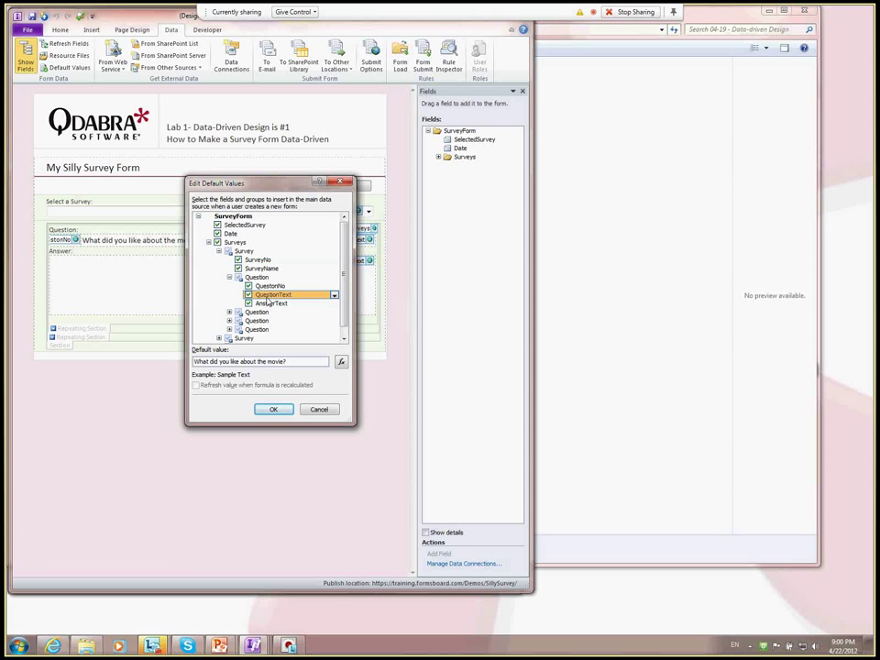
# Step: Enlarge the default values dialog and review the QuestionText defaults of the first survey's remaining three questions
pyautogui.moveTo(355, 425); pyautogui.dragTo(385, 499)
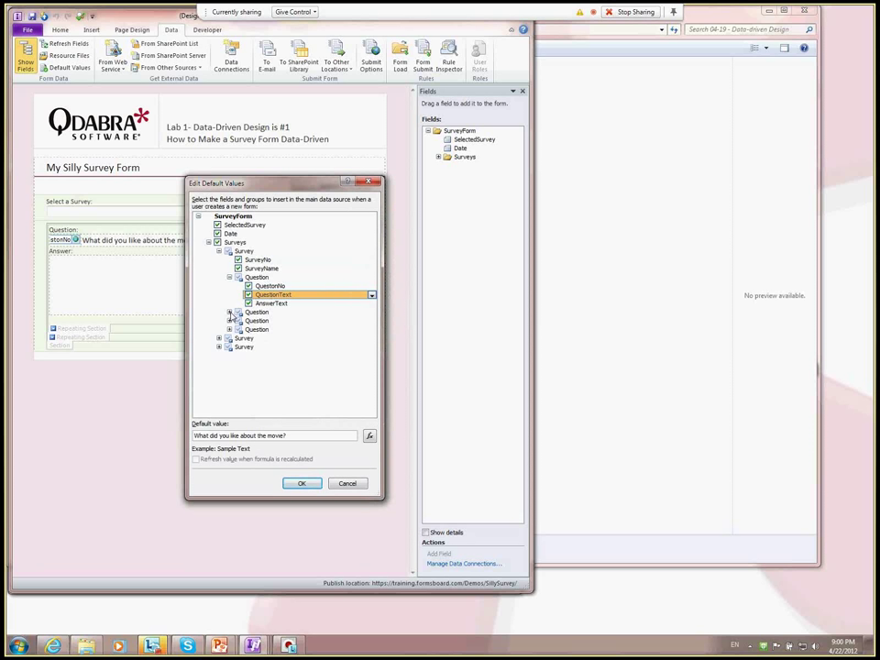
pyautogui.click(229, 313)
pyautogui.click(273, 329)
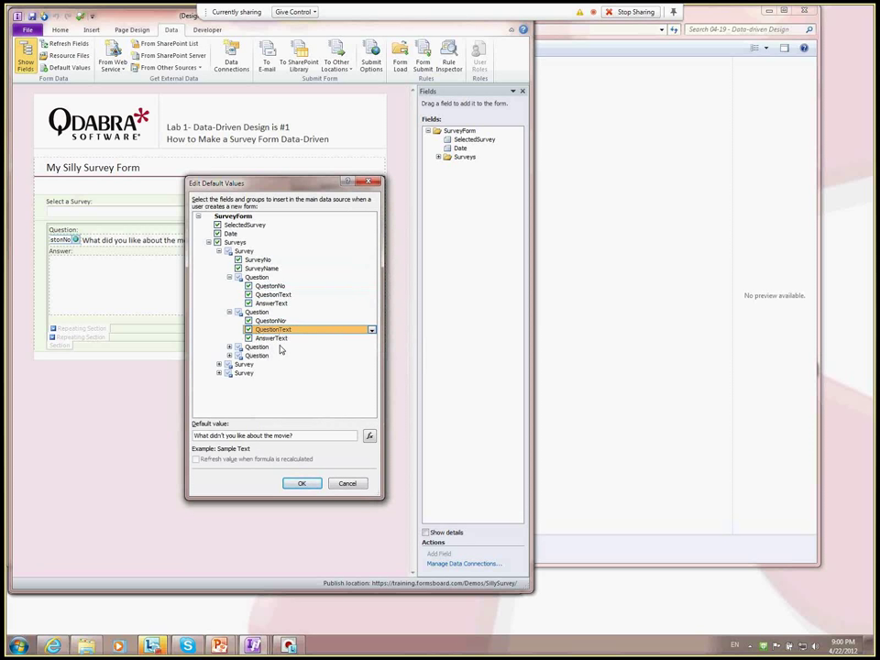
pyautogui.click(229, 346)
pyautogui.click(273, 364)
pyautogui.click(229, 381)
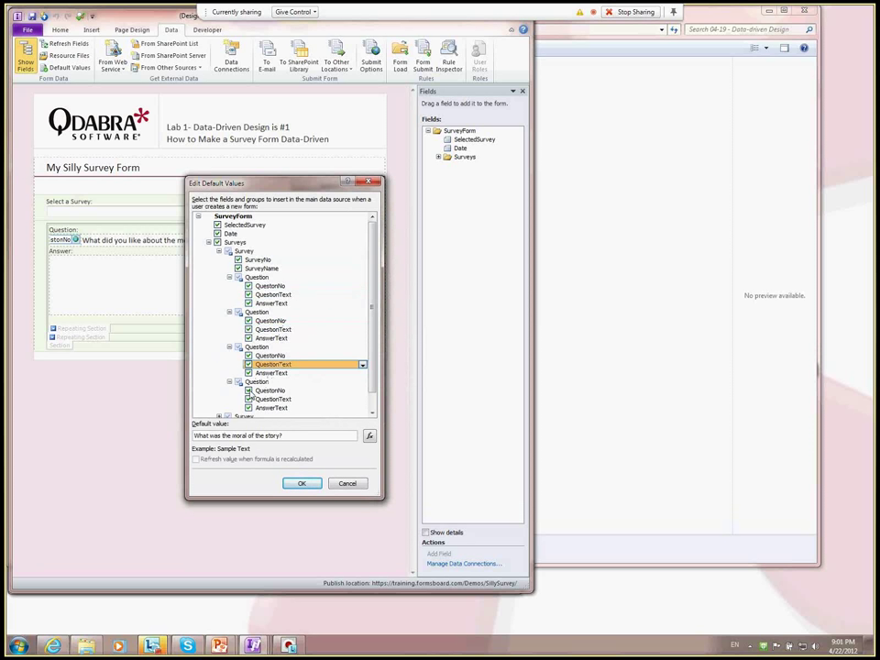
pyautogui.click(273, 399)
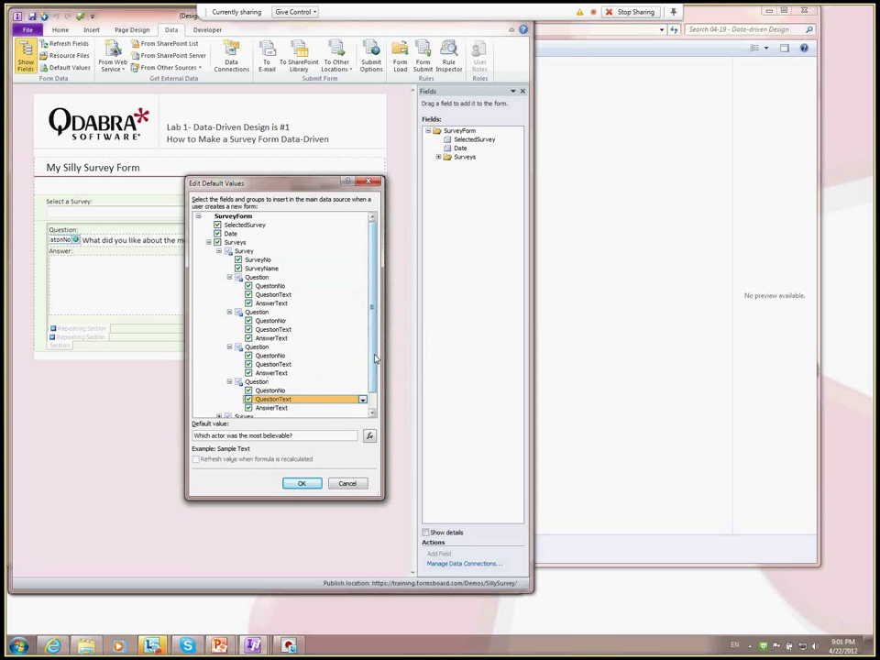
pyautogui.scroll(-1, 375, 359)
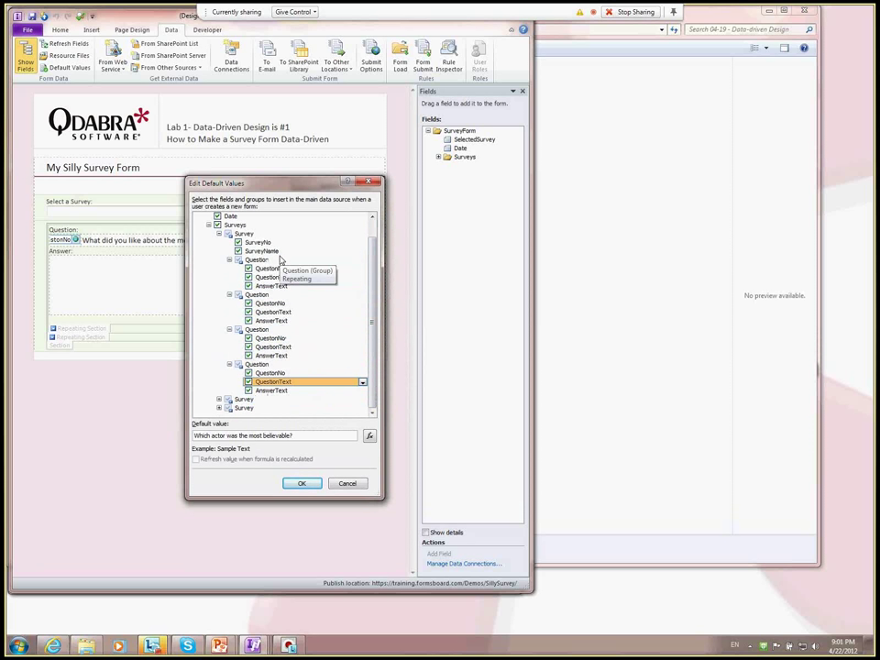
# Step: Review the second survey's SurveyName default and the QuestionText defaults of its three questions
pyautogui.moveTo(229, 182); pyautogui.dragTo(127, 80)
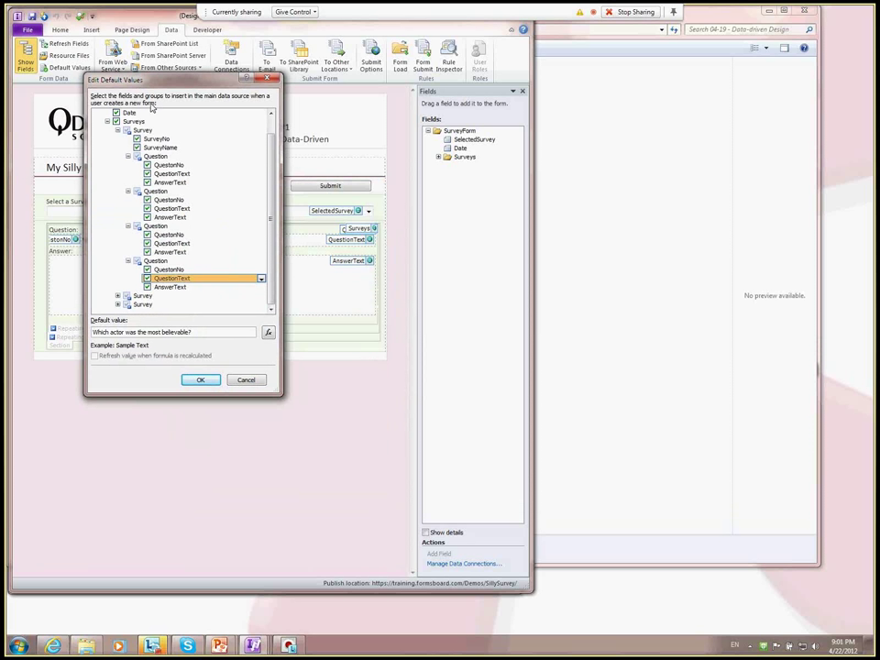
pyautogui.scroll(-2, 211, 284)
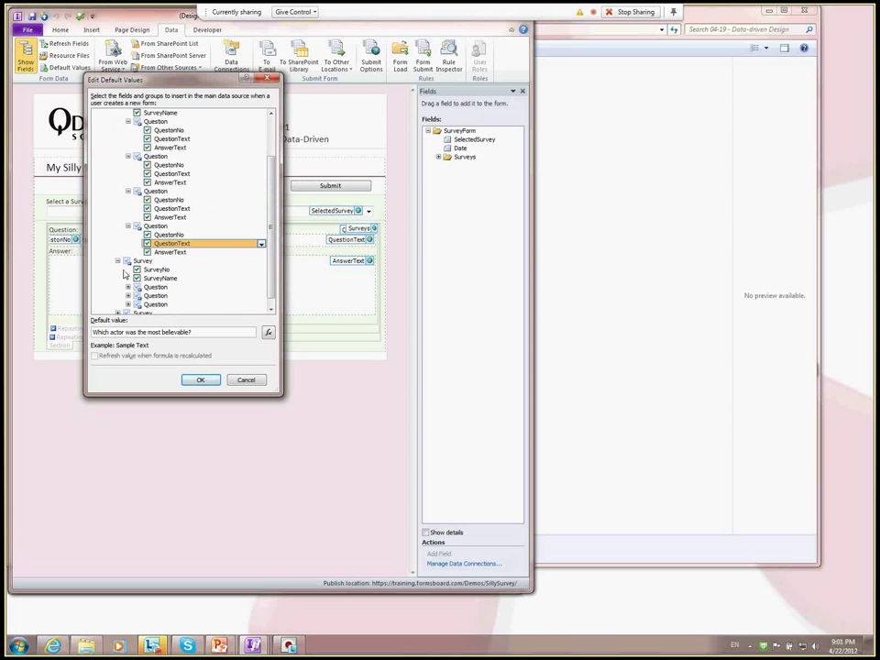
pyautogui.scroll(-1, 124, 273)
pyautogui.click(183, 270)
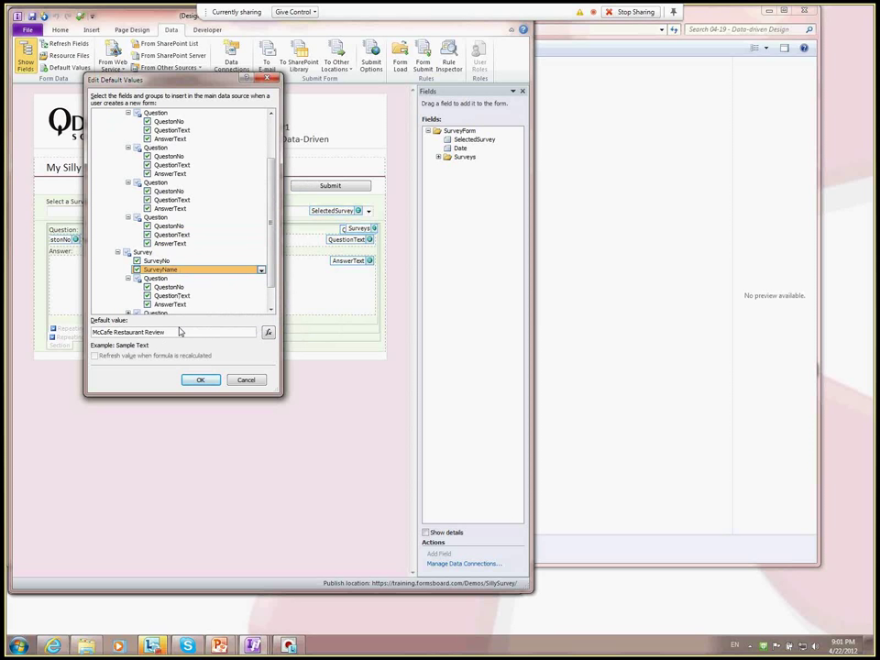
pyautogui.scroll(-1, 202, 197)
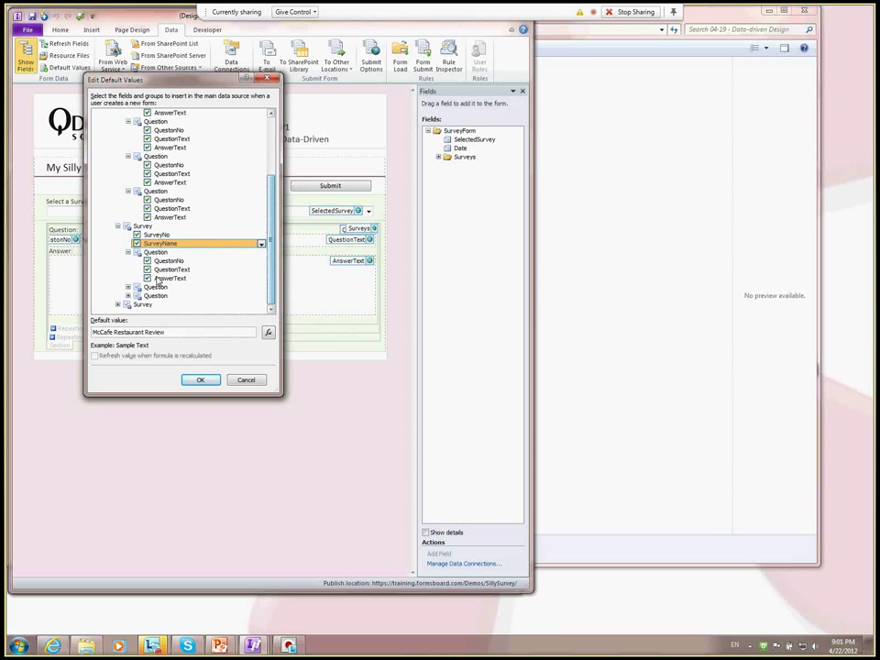
pyautogui.click(128, 287)
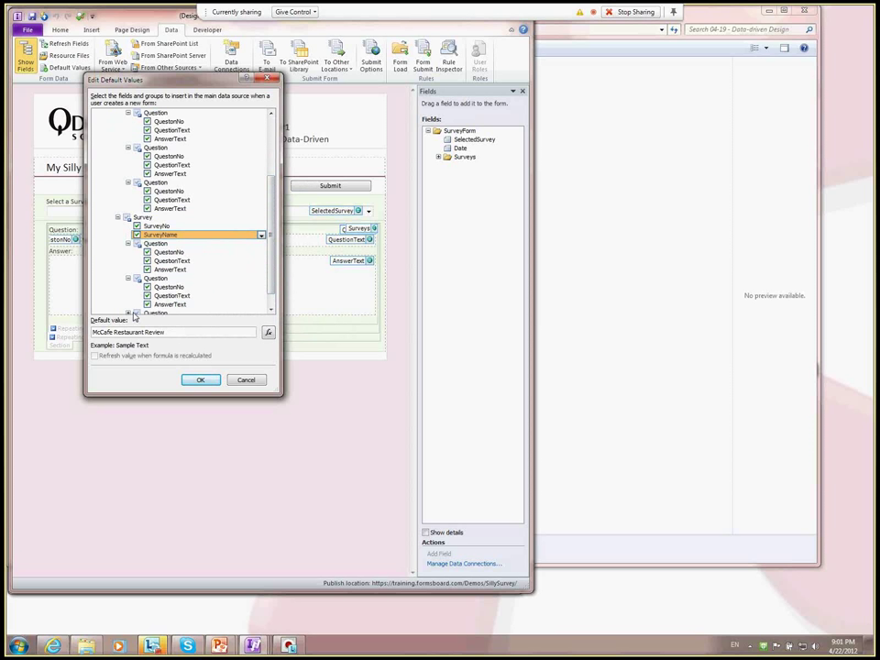
pyautogui.scroll(-1, 193, 256)
pyautogui.click(171, 226)
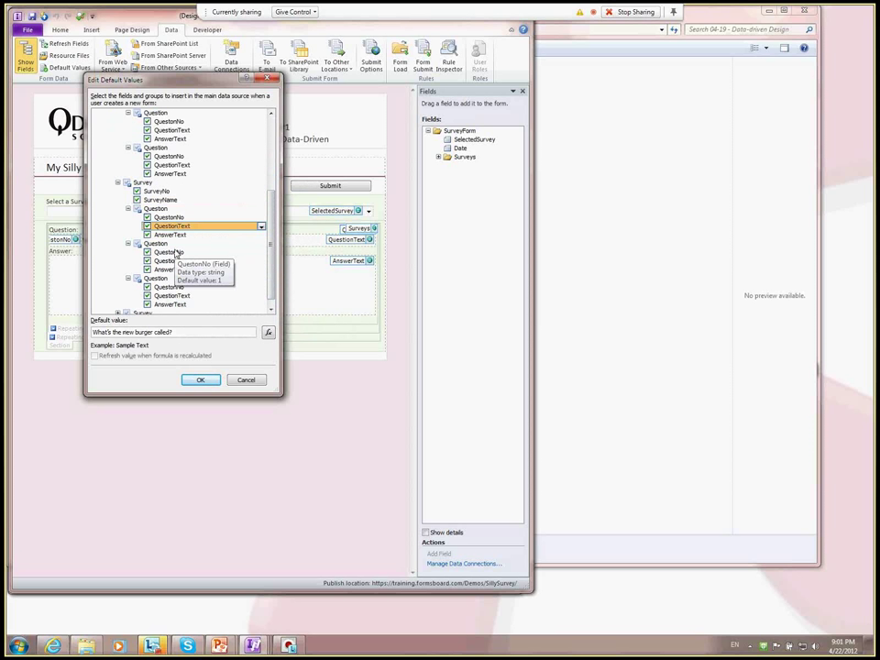
pyautogui.click(172, 261)
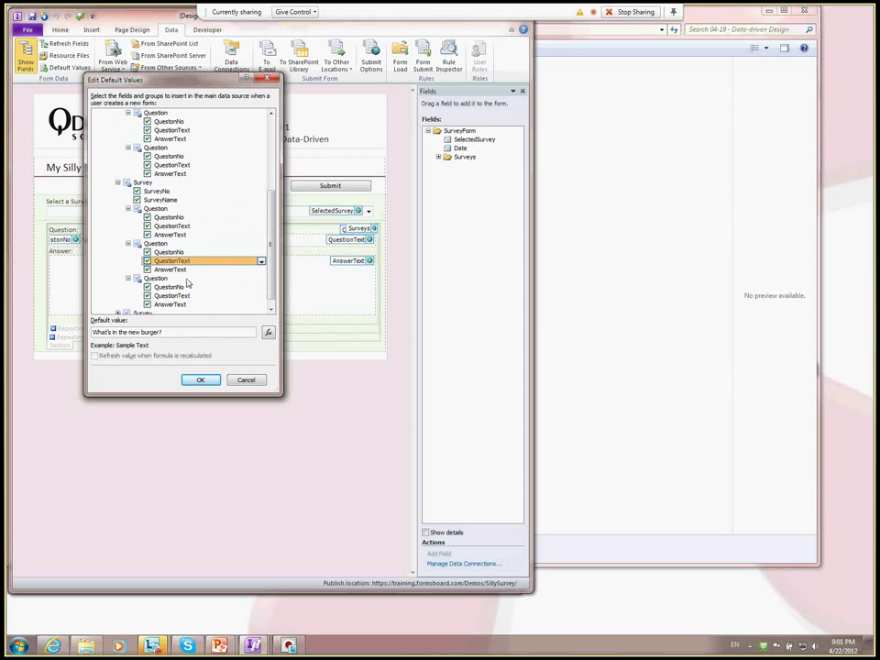
pyautogui.scroll(-1, 186, 284)
pyautogui.click(172, 287)
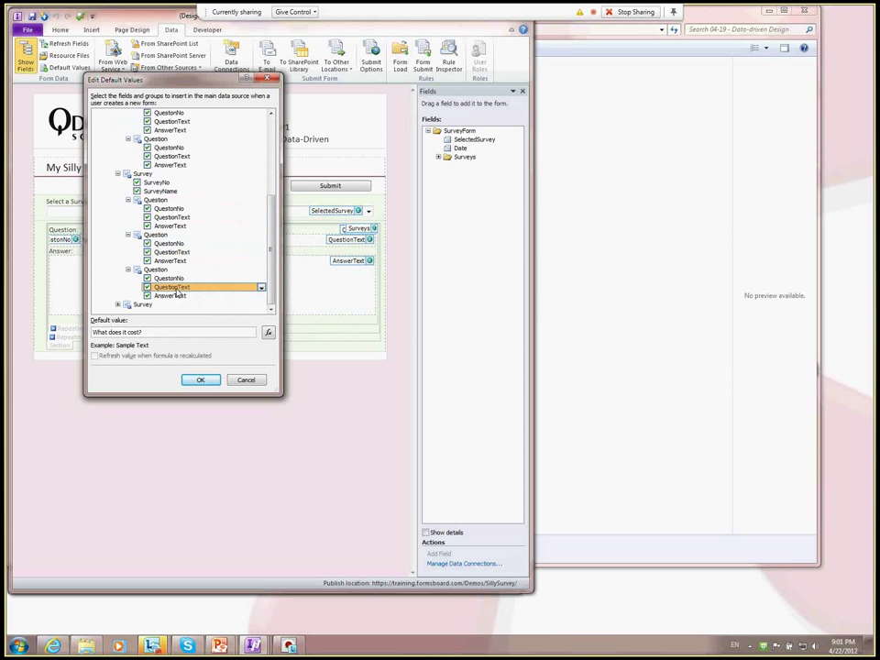
# Step: Review the third survey's SurveyName default and the QuestionText defaults of its first two questions
pyautogui.click(117, 304)
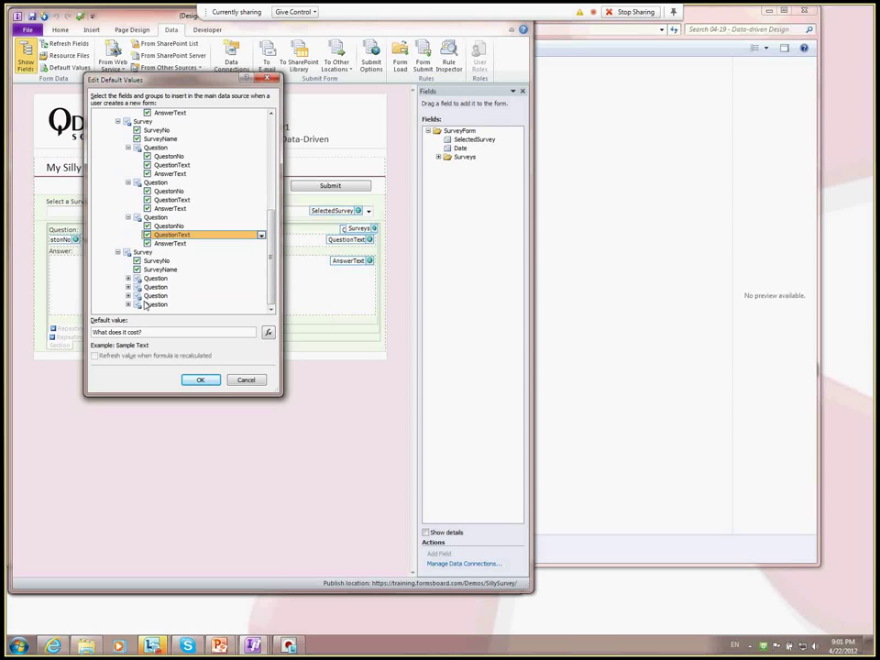
pyautogui.click(163, 269)
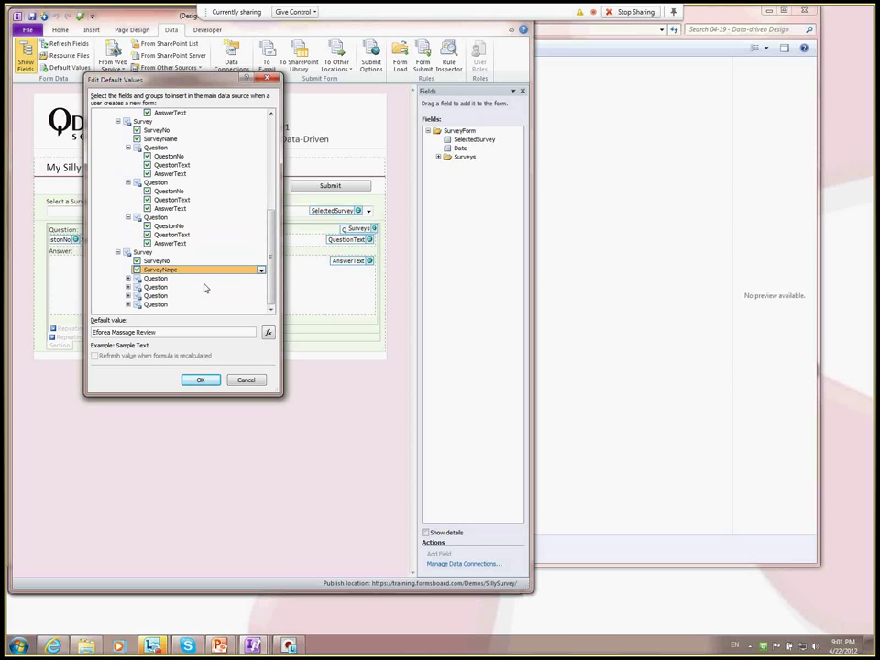
pyautogui.click(129, 277)
pyautogui.click(171, 295)
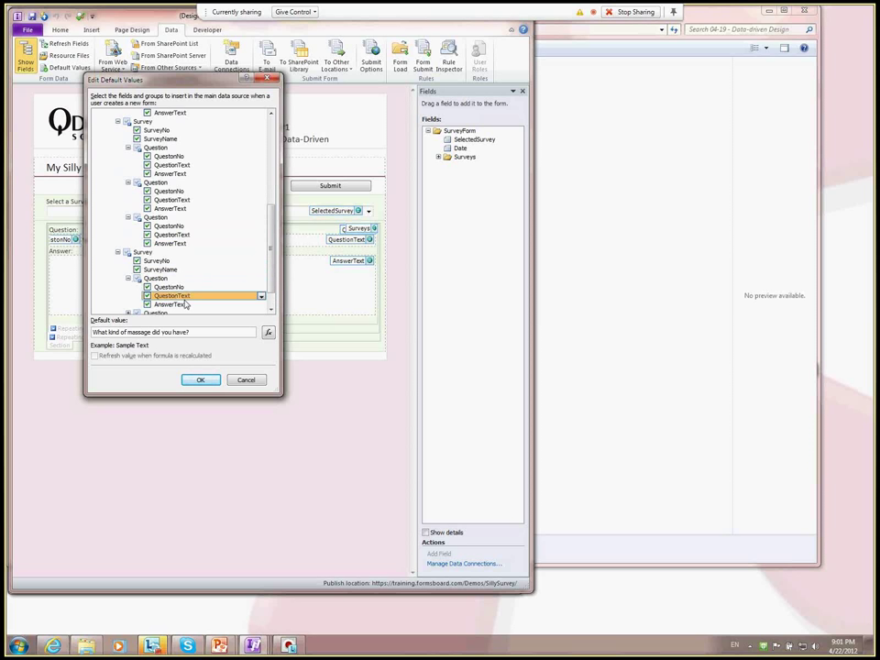
pyautogui.scroll(-1, 235, 295)
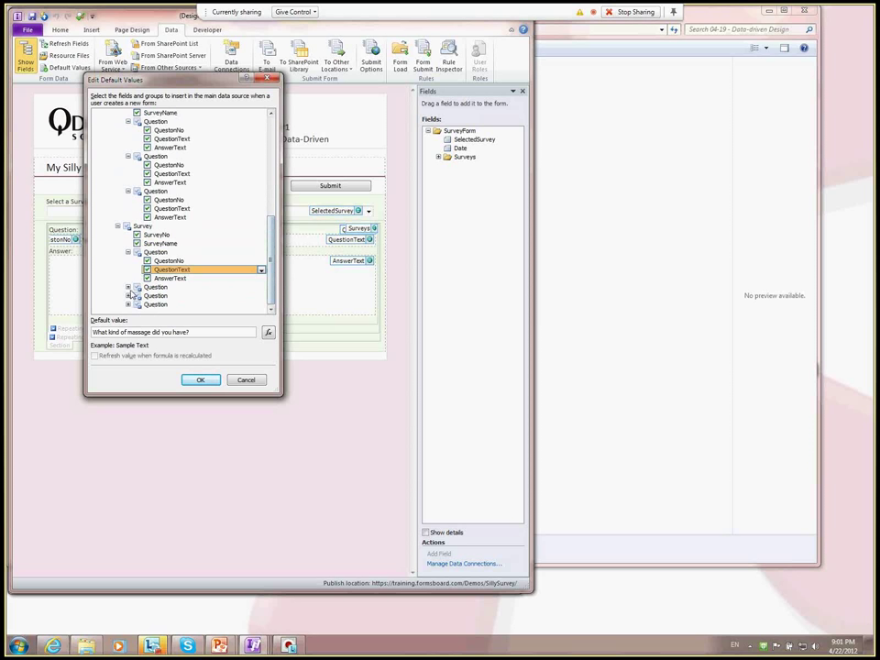
pyautogui.scroll(-1, 202, 296)
pyautogui.click(183, 296)
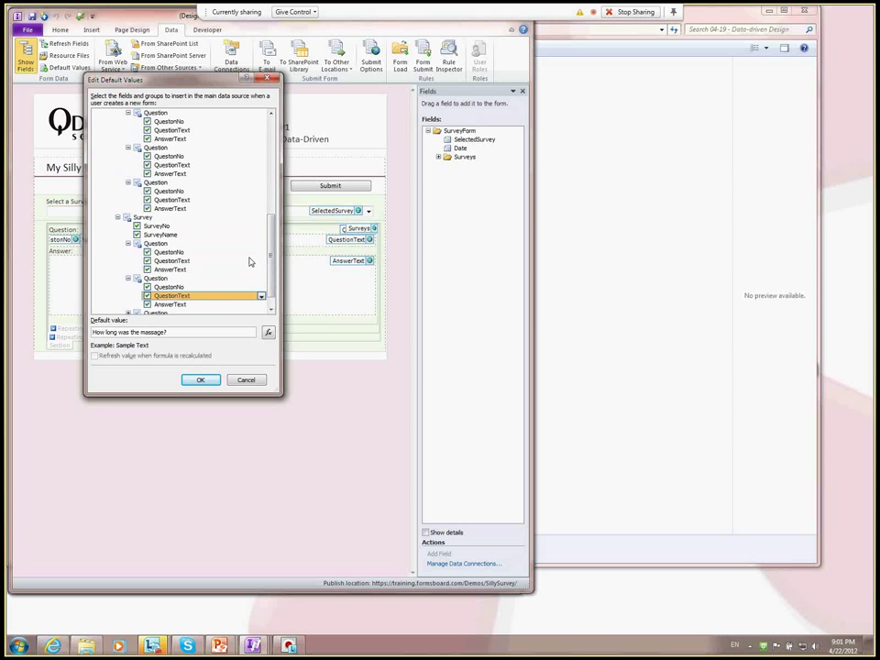
pyautogui.scroll(-1, 271, 243)
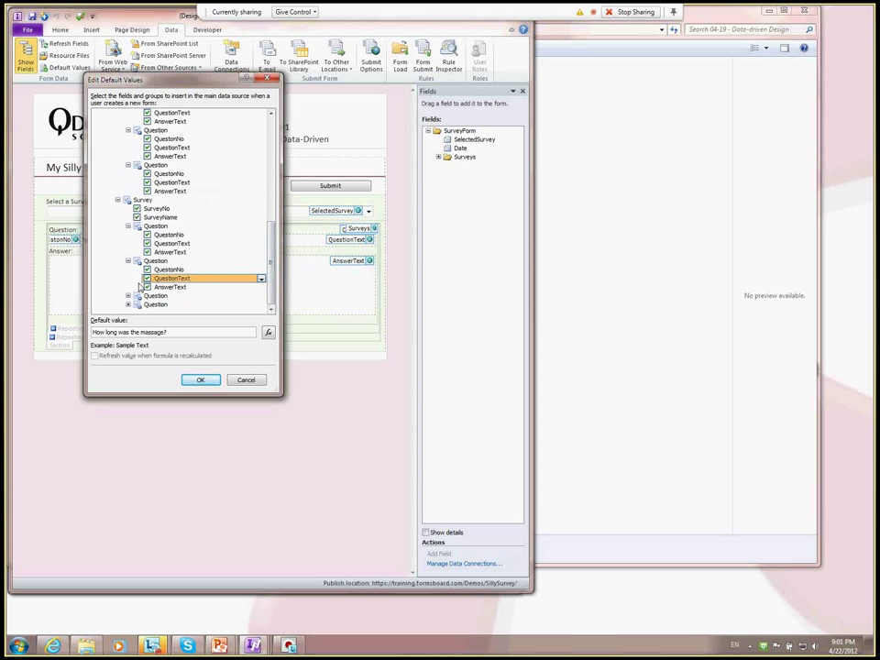
pyautogui.scroll(-1, 130, 300)
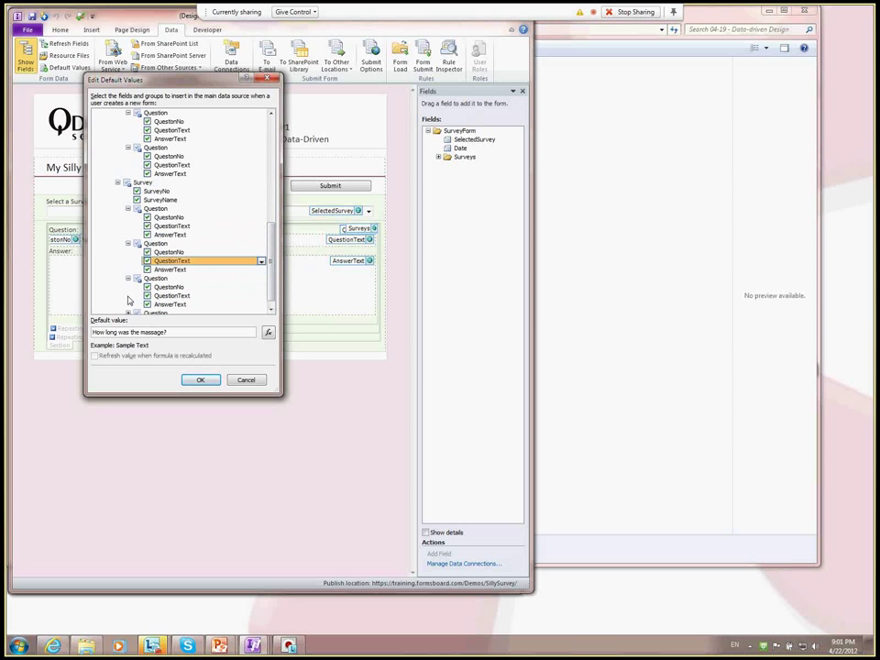
# Step: Collapse the survey groups in the default values and add another Survey below the third one
pyautogui.scroll(5, 129, 275)
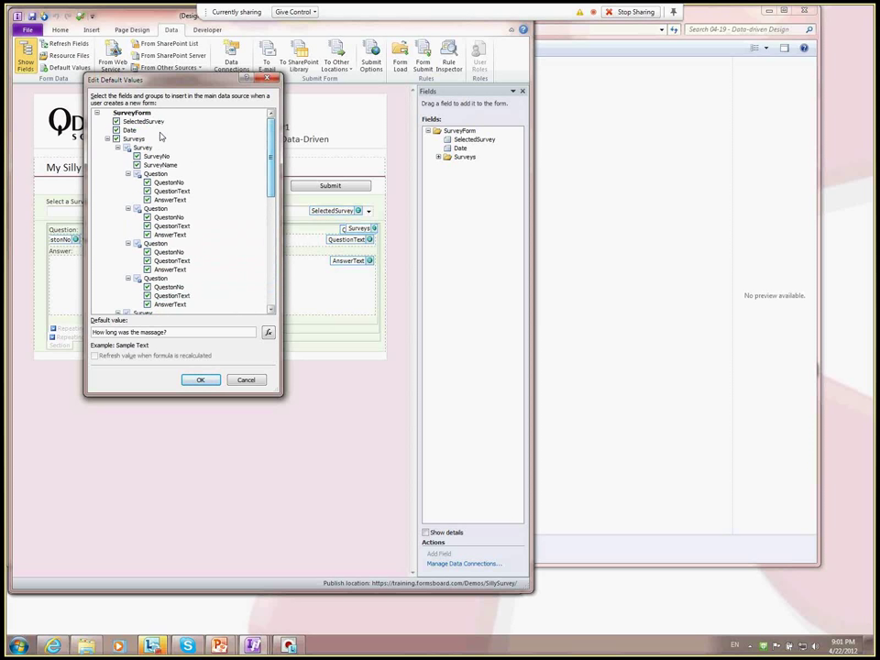
pyautogui.click(109, 139)
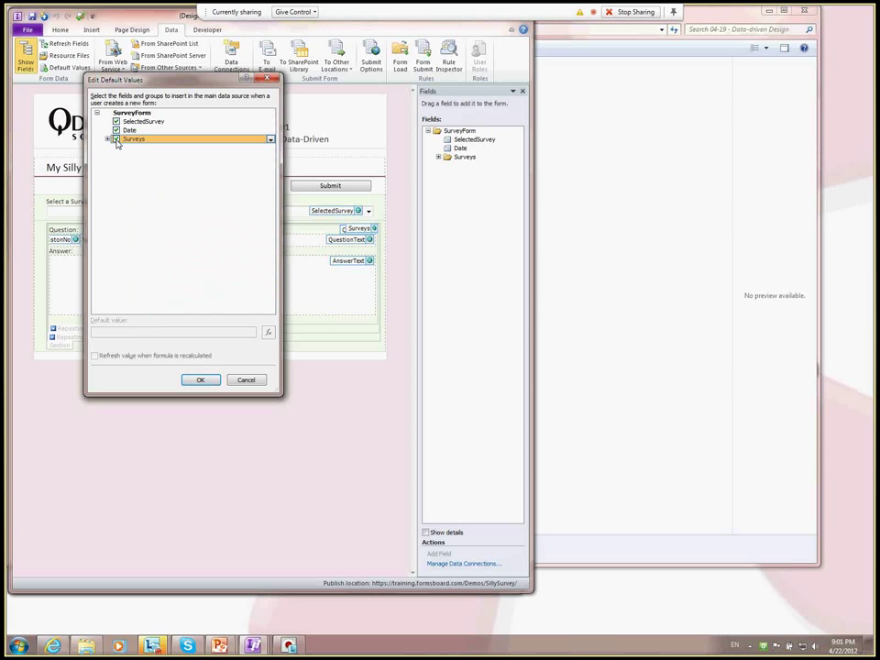
pyautogui.click(109, 140)
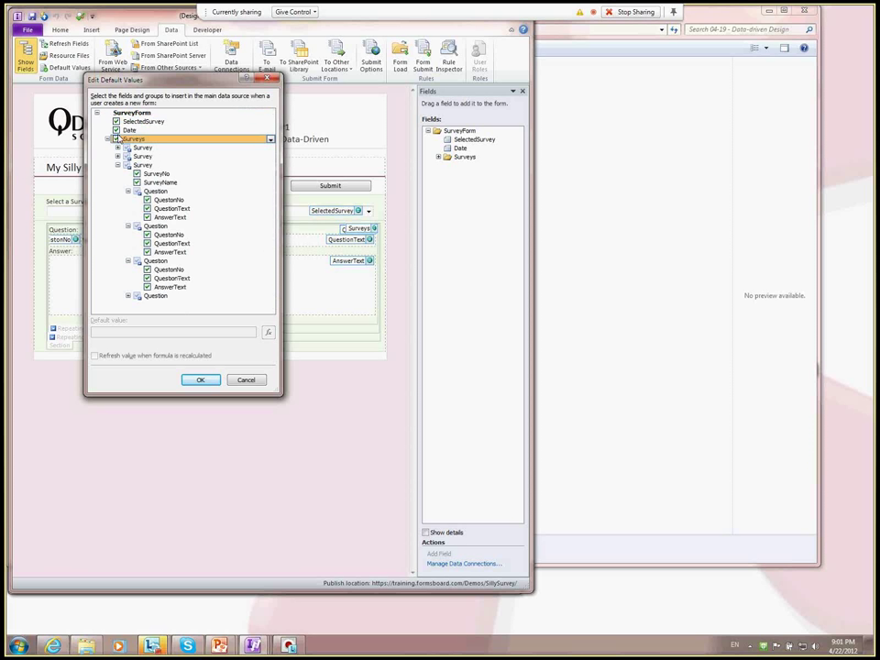
pyautogui.click(118, 165)
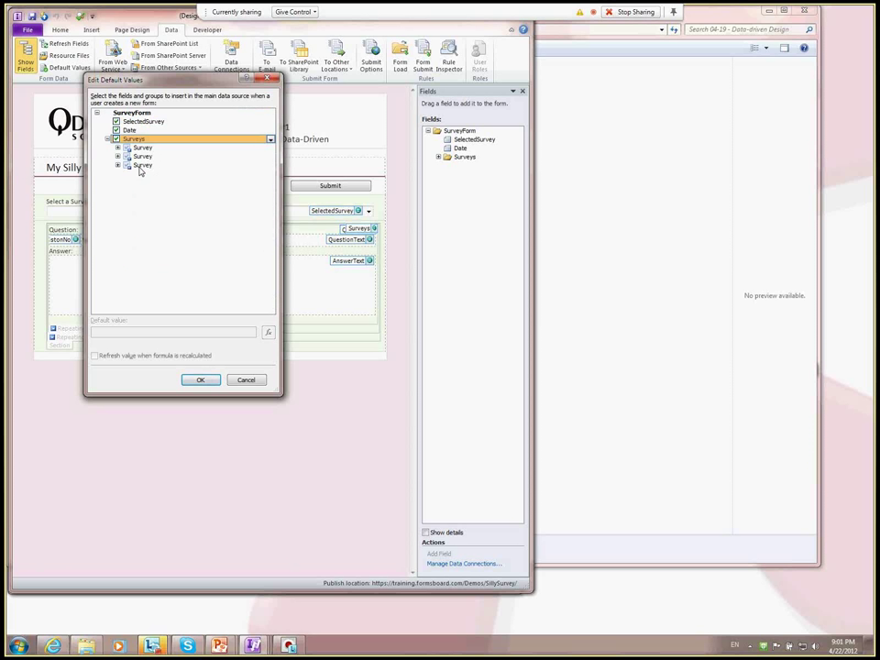
pyautogui.click(142, 166)
pyautogui.click(270, 166)
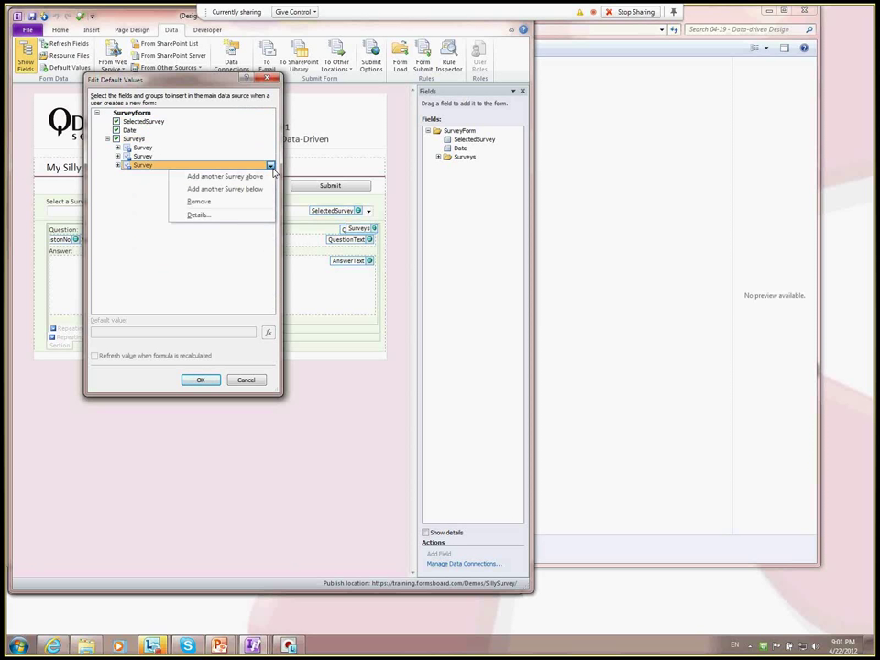
pyautogui.click(243, 188)
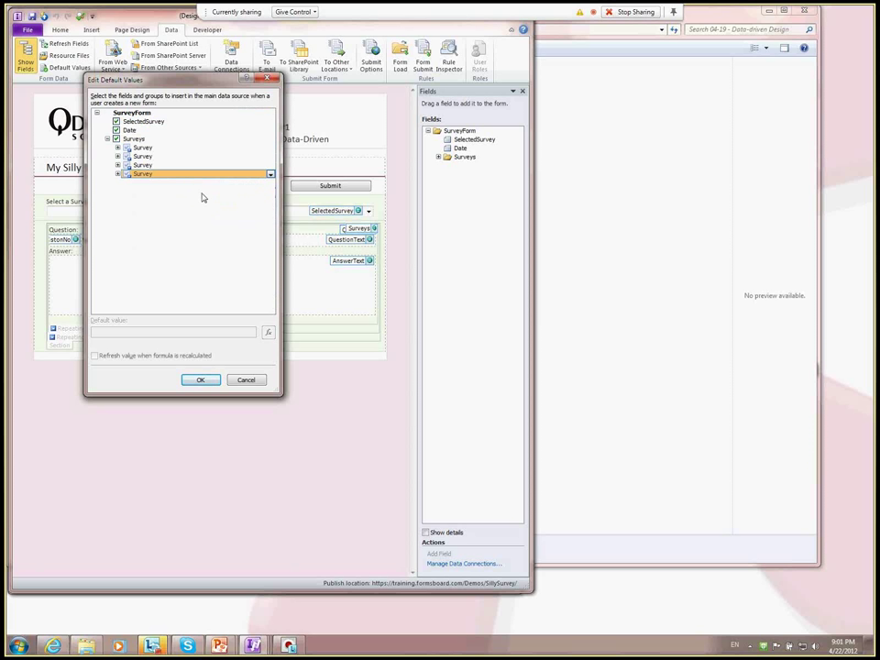
# Step: Set the new fourth survey's SurveyName default to "Qdabra Weekly Webinar Review"
pyautogui.click(117, 174)
pyautogui.click(160, 191)
pyautogui.tripleClick(163, 332)
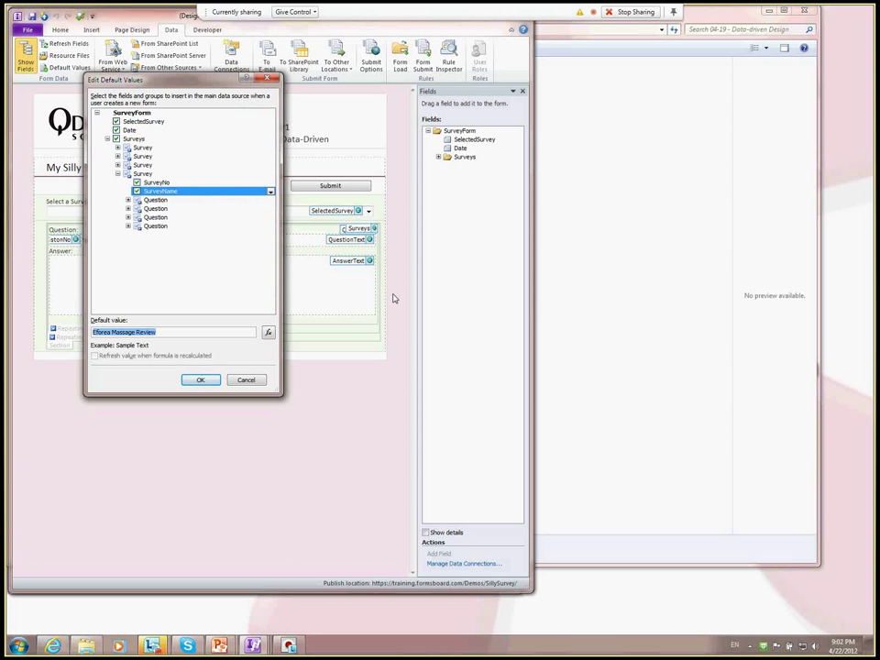
pyautogui.write('Seattle')
pyautogui.hotkey('ctrl', 'a')
pyautogui.write('Qdabrai')
pyautogui.write(' Weekly Webinar')
pyautogui.write(' eview')
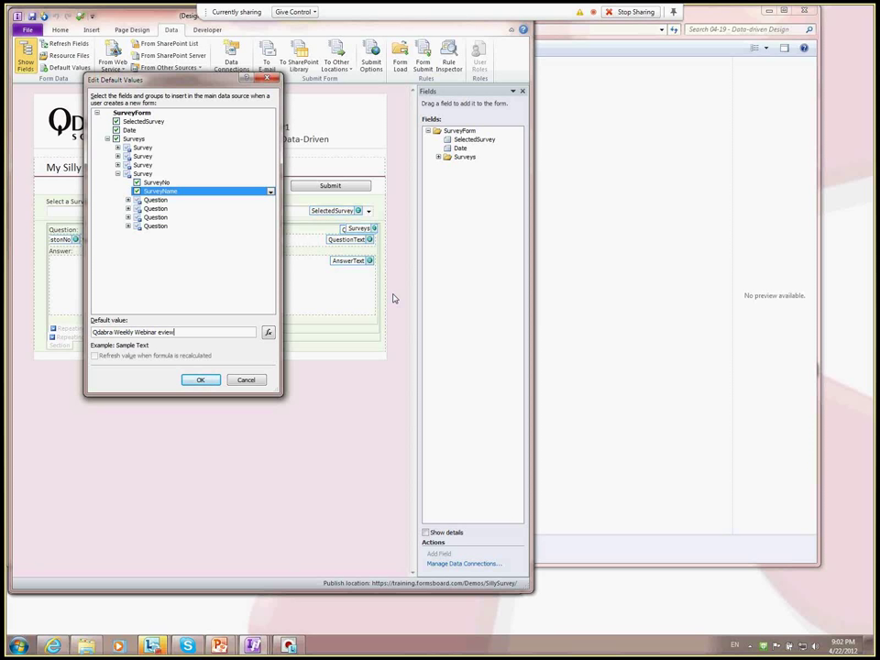
pyautogui.press('Left')
pyautogui.press('Left')
pyautogui.press('Left')
pyautogui.press('Left')
pyautogui.press('Left')
pyautogui.write('R')
# Step: Set the QuestionText default of the fourth survey's first question to "Was the presentation clear?"
pyautogui.click(127, 201)
pyautogui.click(172, 217)
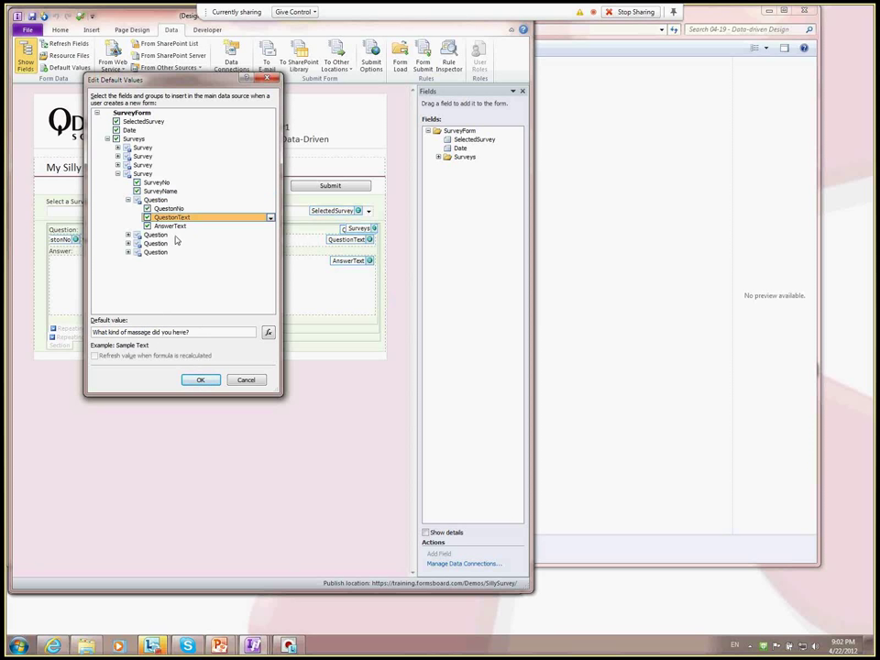
pyautogui.tripleClick(232, 331)
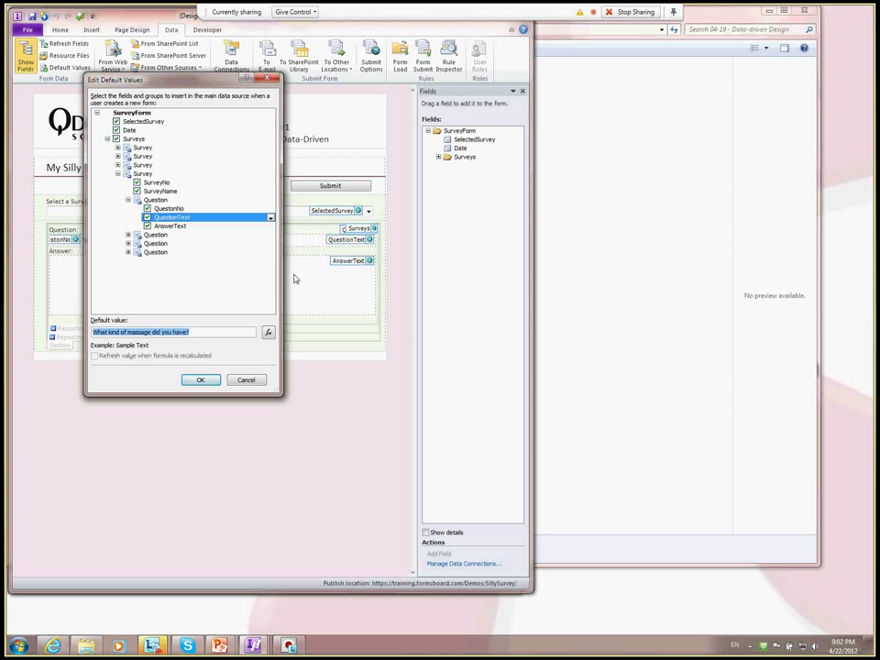
pyautogui.press('BackSpace')
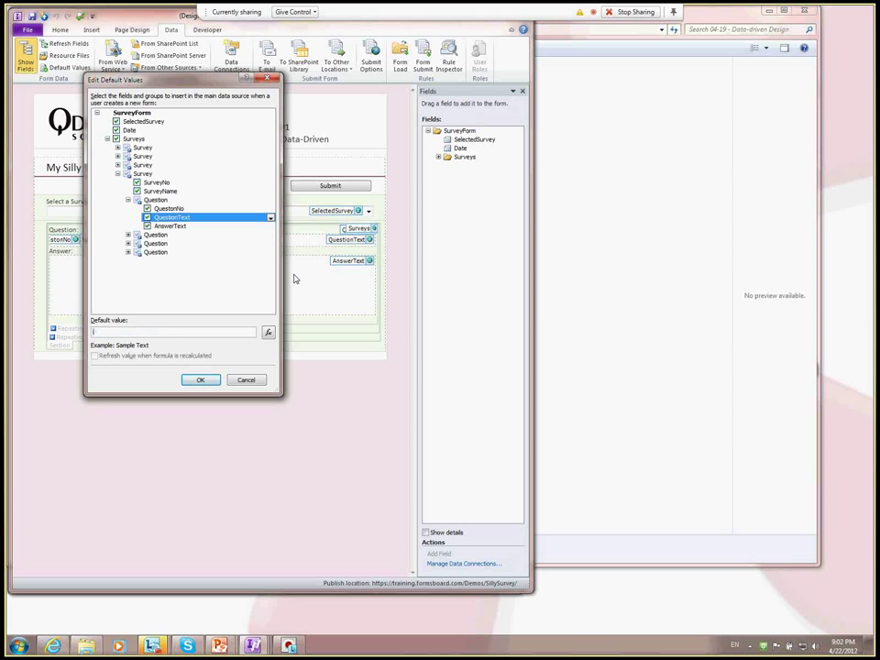
pyautogui.write('Was the presentation clear?')
# Step: Set the QuestionText default of the fourth survey's second question to "Did the presenter do demo?"
pyautogui.click(129, 235)
pyautogui.click(171, 251)
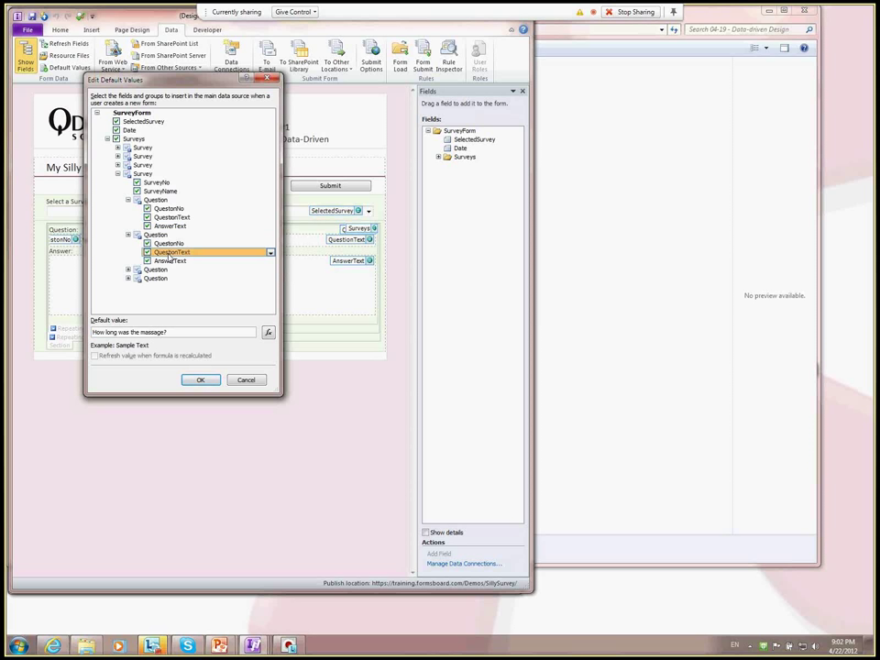
pyautogui.moveTo(178, 332); pyautogui.dragTo(83, 339)
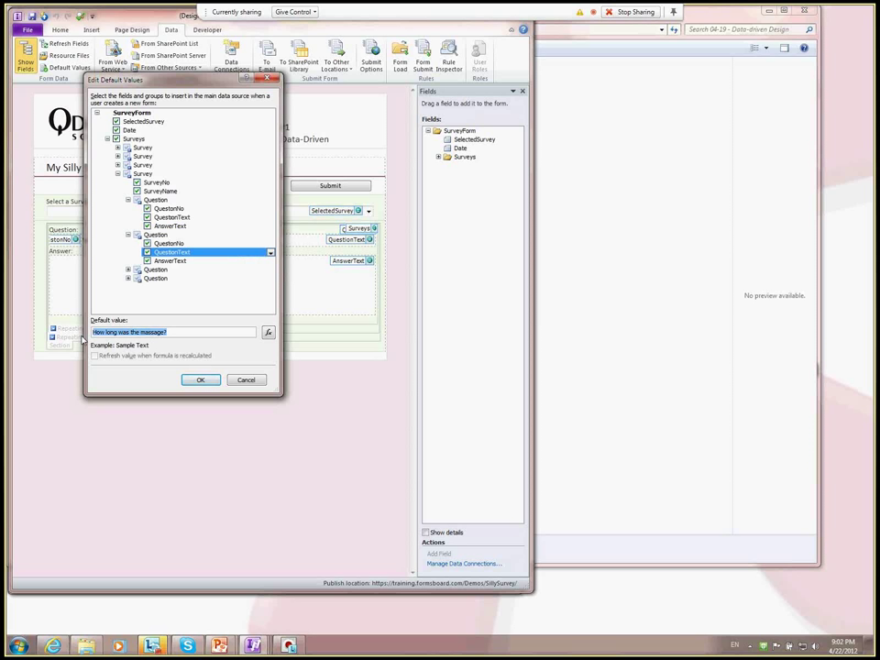
pyautogui.write('W')
pyautogui.press('BackSpace')
pyautogui.write('Did the presenter ')
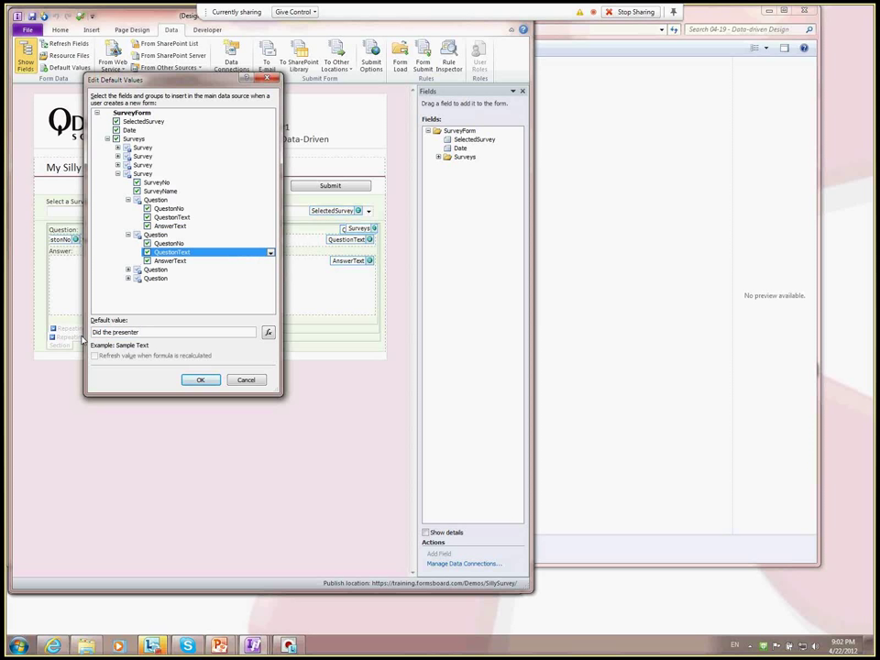
pyautogui.write('do demo')
pyautogui.write('?')
# Step: Set the QuestionText default of the fourth survey's third question to "How long was the webinar?"
pyautogui.click(128, 269)
pyautogui.click(186, 295)
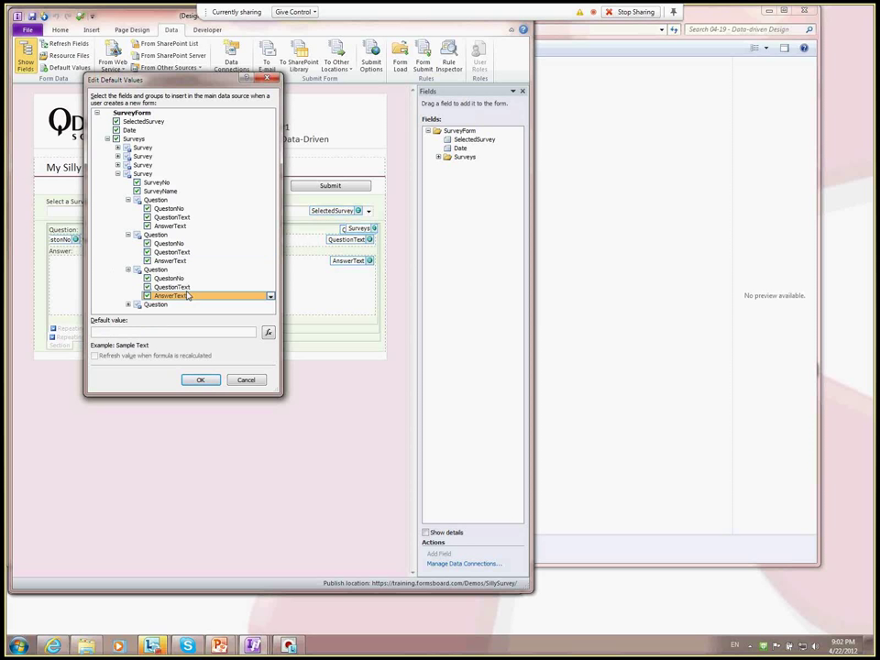
pyautogui.click(176, 287)
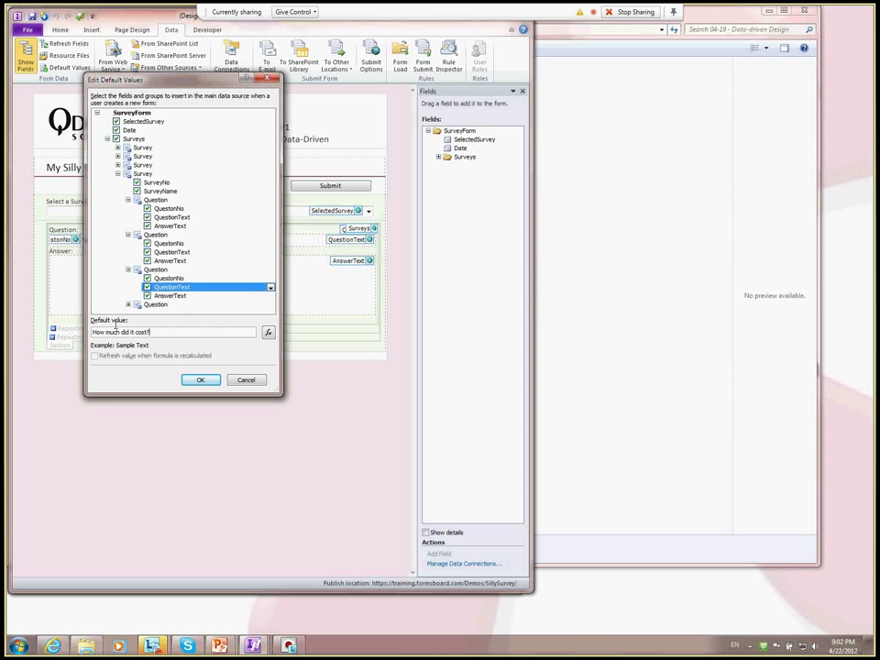
pyautogui.tripleClick(115, 331)
pyautogui.write('How long was the webinar?')
# Step: Remove the fourth question from the new survey and apply the edited default values
pyautogui.click(151, 305)
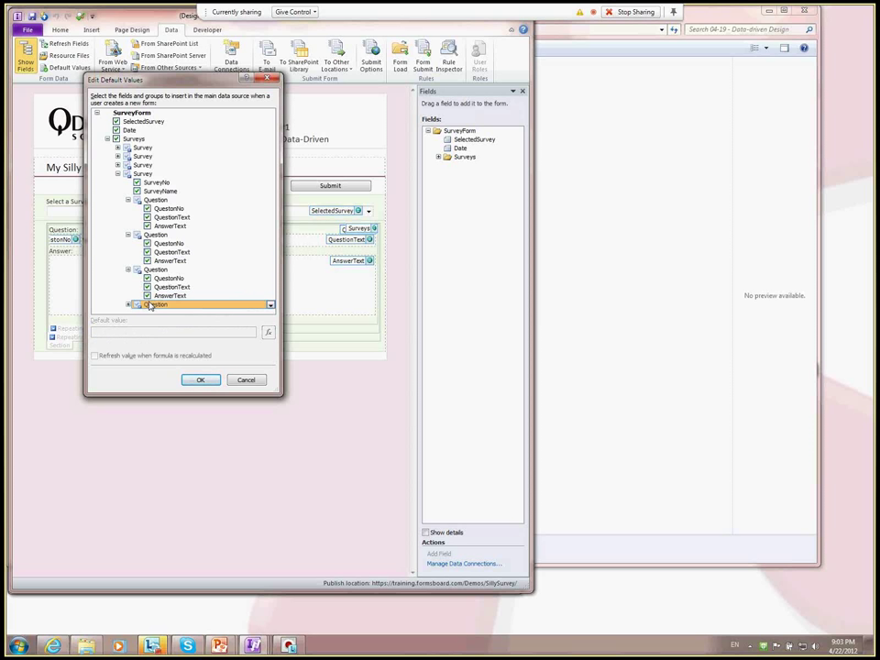
pyautogui.click(270, 305)
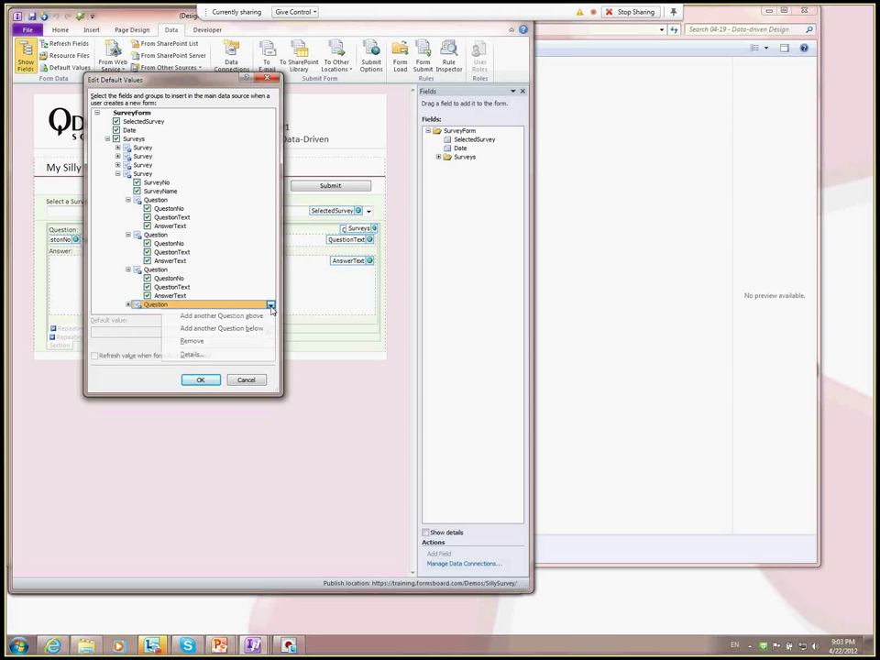
pyautogui.click(212, 341)
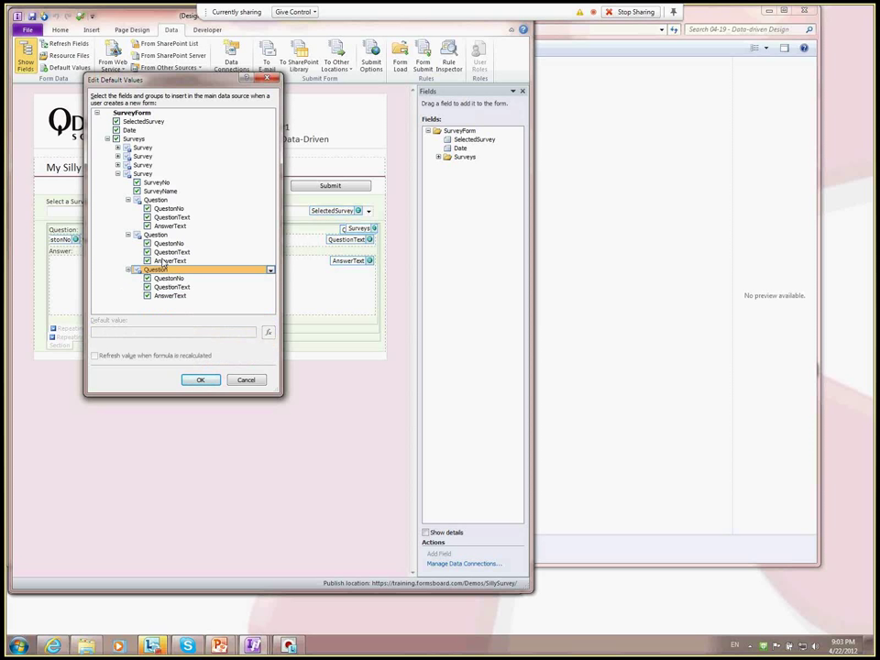
pyautogui.click(200, 380)
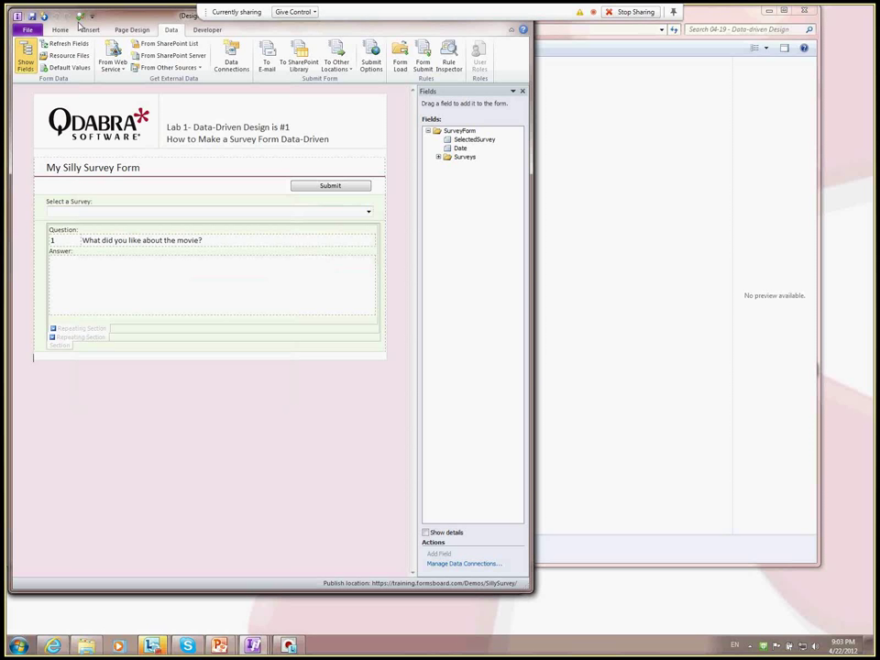
# Step: Preview the form with the Qdabra Weekly Webinar Review survey selected, check all listed questions, and close the preview
pyautogui.click(79, 23)
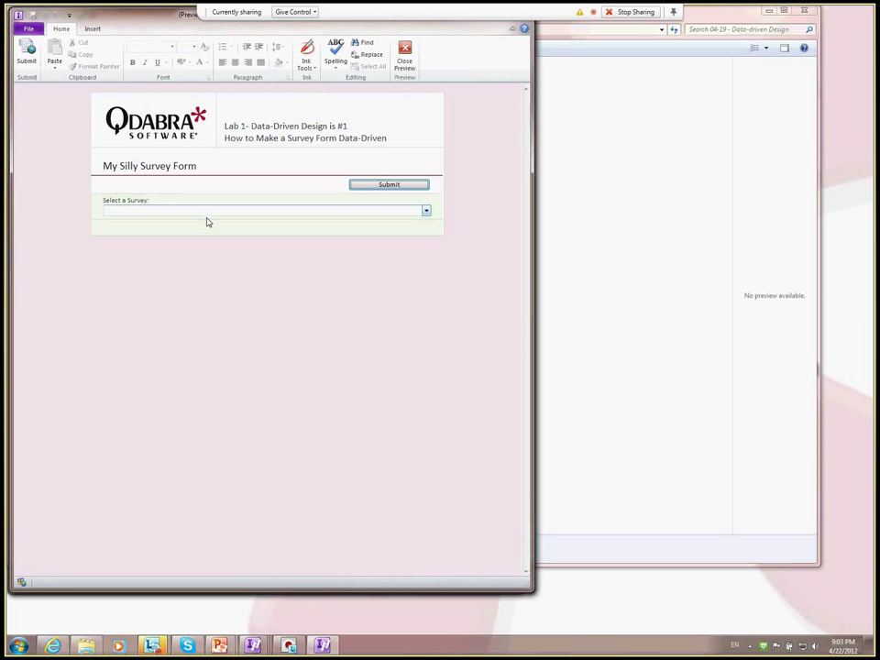
pyautogui.click(207, 217)
pyautogui.click(128, 229)
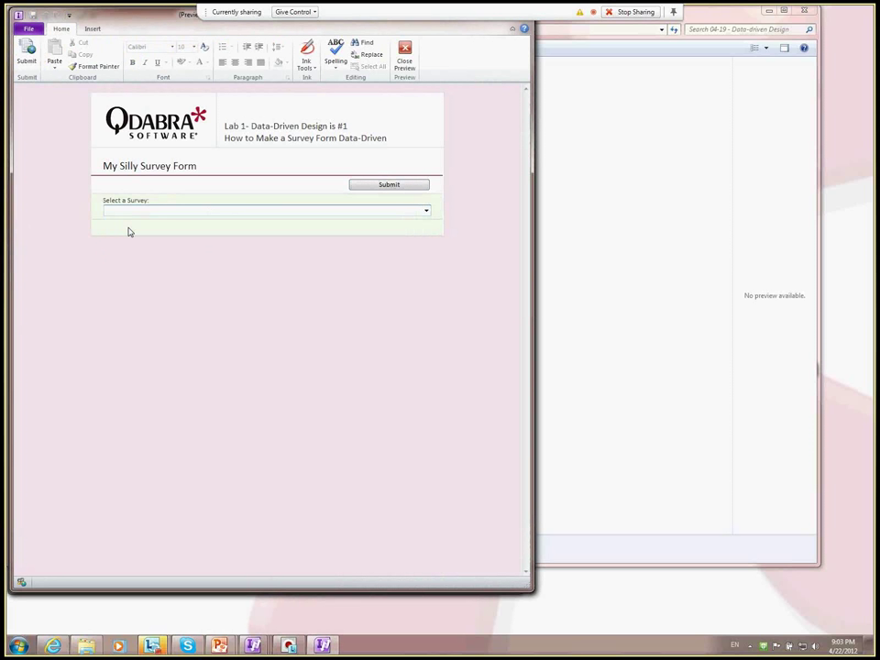
pyautogui.scroll(-1, 197, 255)
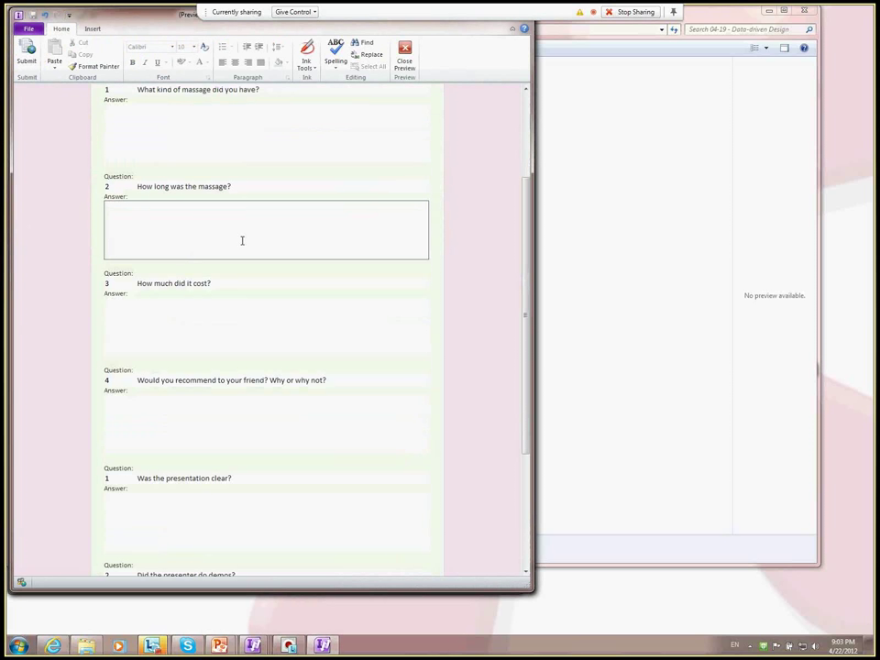
pyautogui.scroll(-5, 240, 239)
pyautogui.scroll(5, 252, 306)
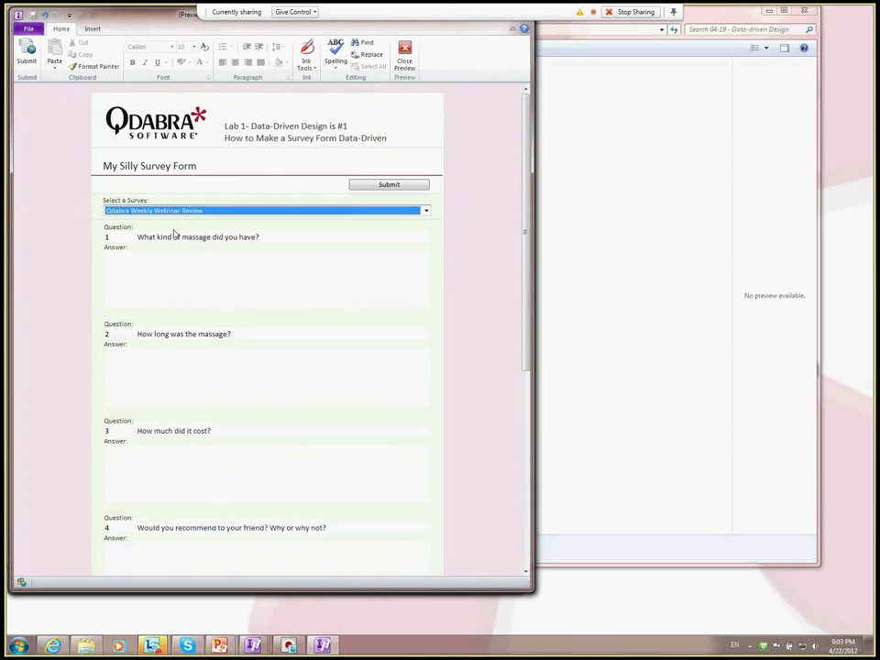
pyautogui.scroll(-3, 183, 248)
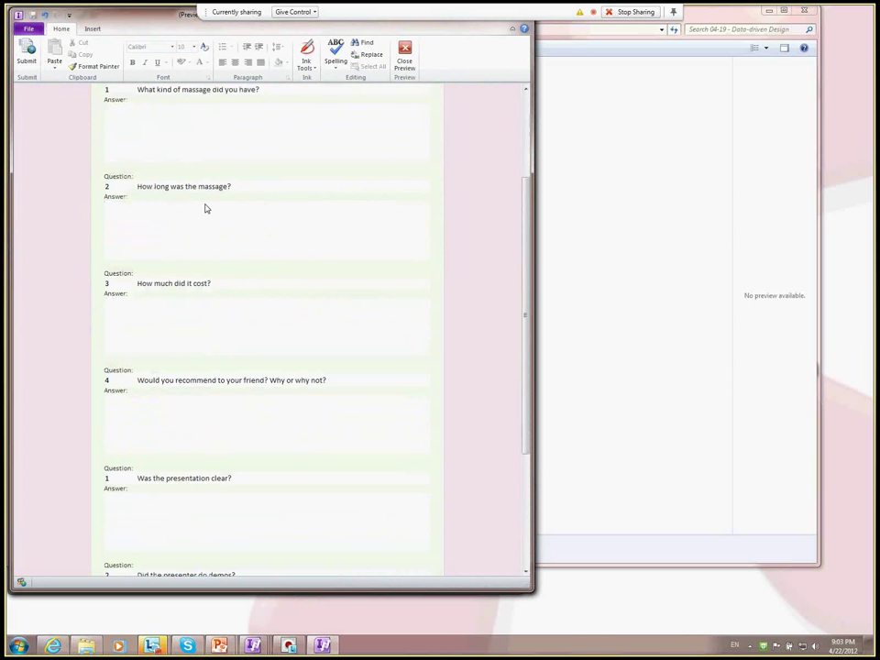
pyautogui.scroll(-5, 202, 251)
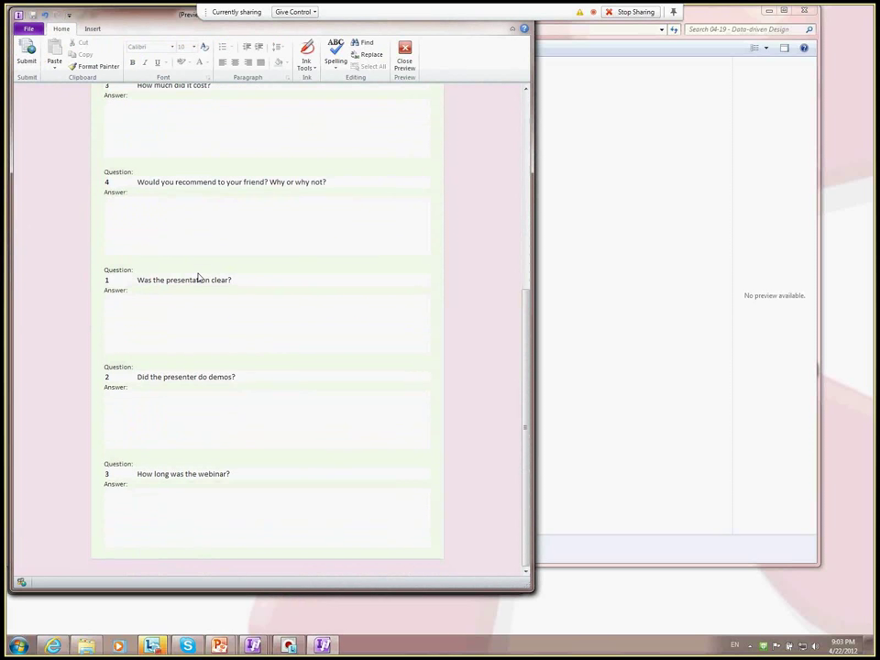
pyautogui.click(405, 60)
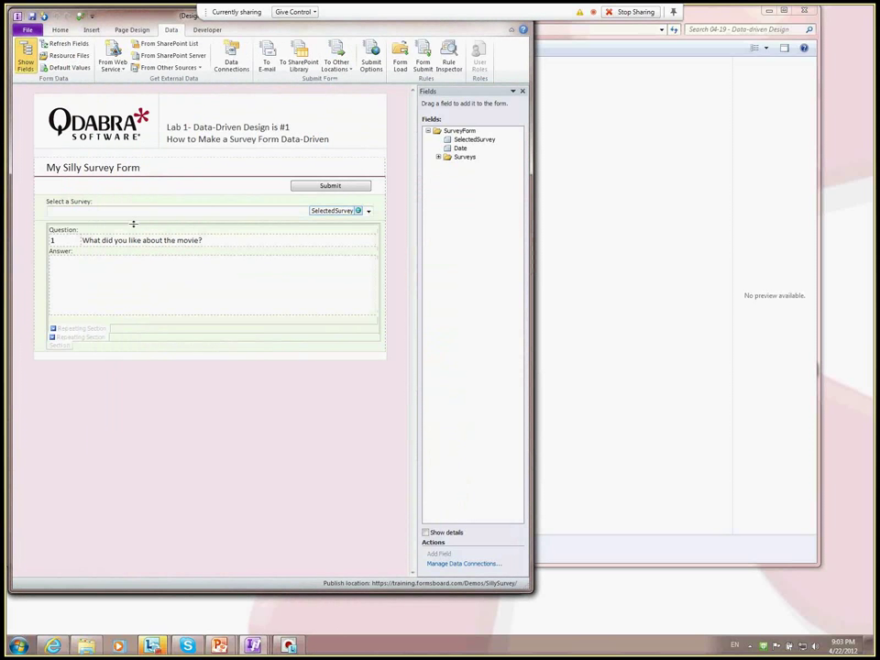
# Step: Set the SurveyNo default value of the fourth survey to 4 and apply the default values
pyautogui.click(438, 156)
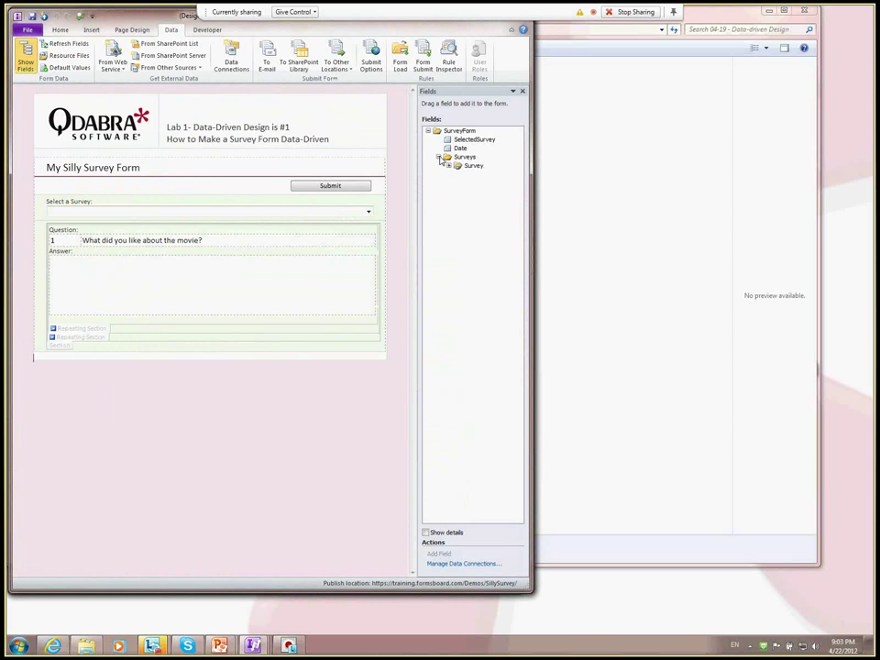
pyautogui.click(448, 165)
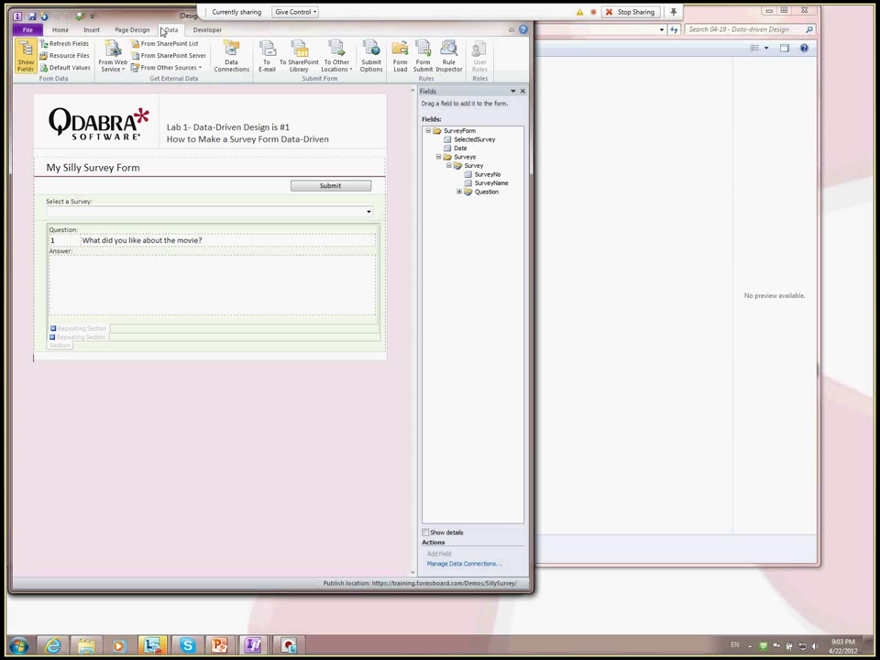
pyautogui.click(68, 67)
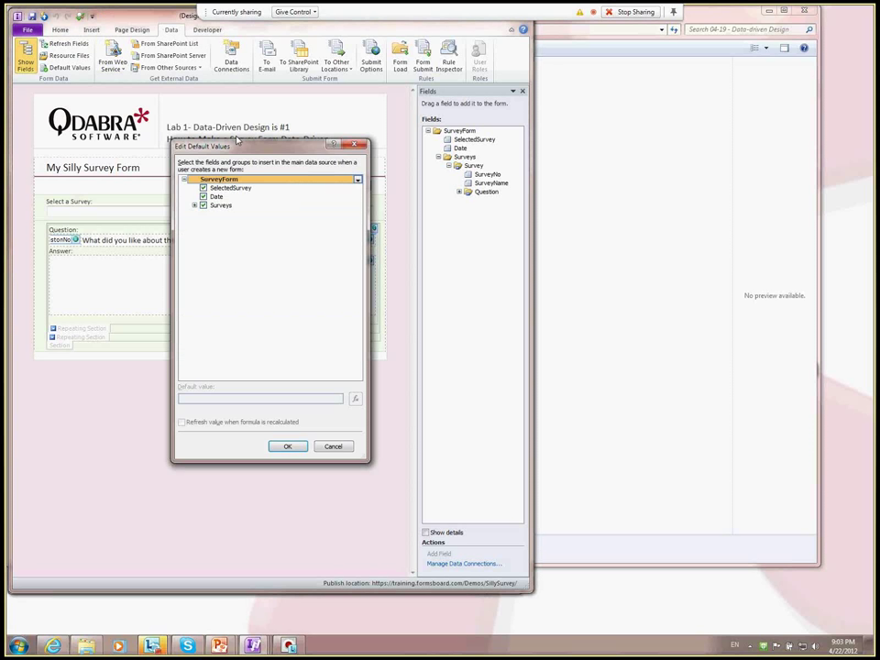
pyautogui.click(194, 205)
pyautogui.click(204, 240)
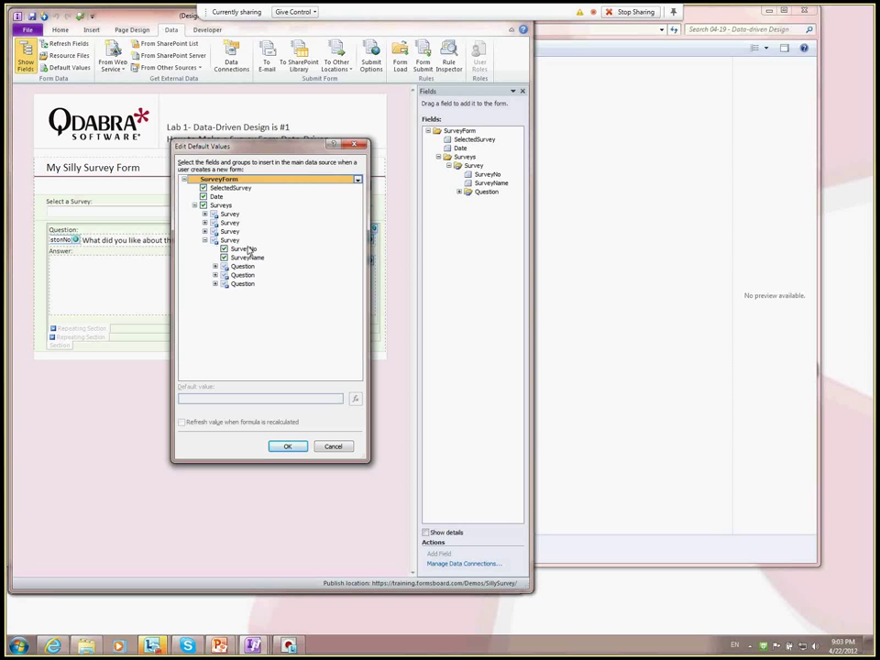
pyautogui.click(244, 249)
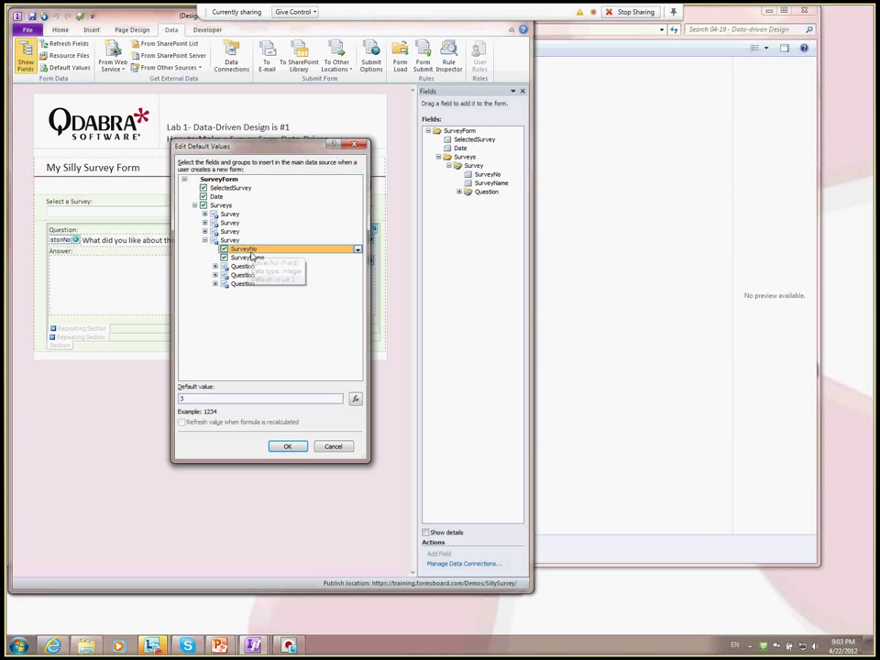
pyautogui.doubleClick(209, 398)
pyautogui.write('4')
pyautogui.click(287, 445)
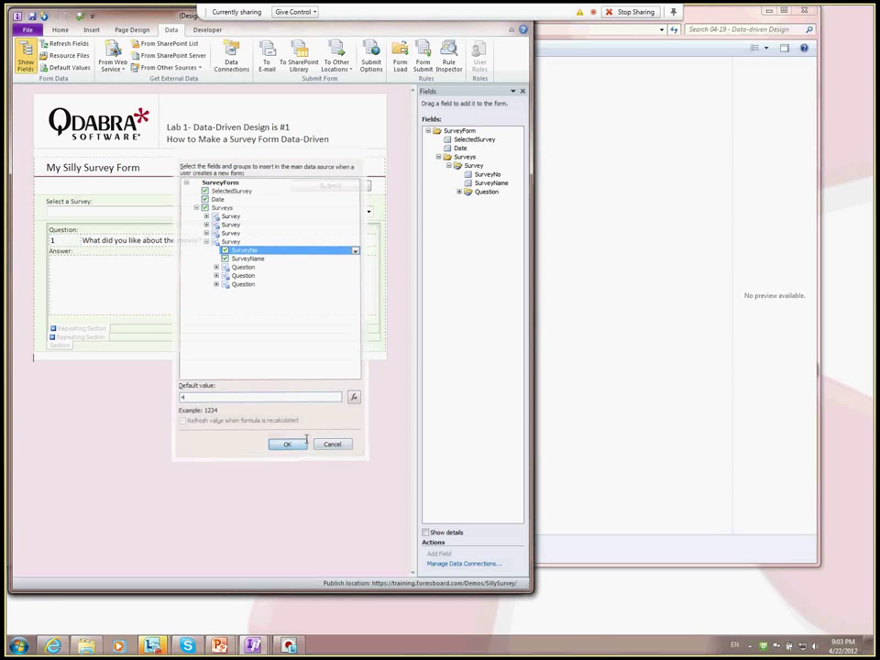
# Step: Preview the form again and select Qdabra Weekly Webinar Review to check its questions
pyautogui.click(79, 17)
pyautogui.click(177, 212)
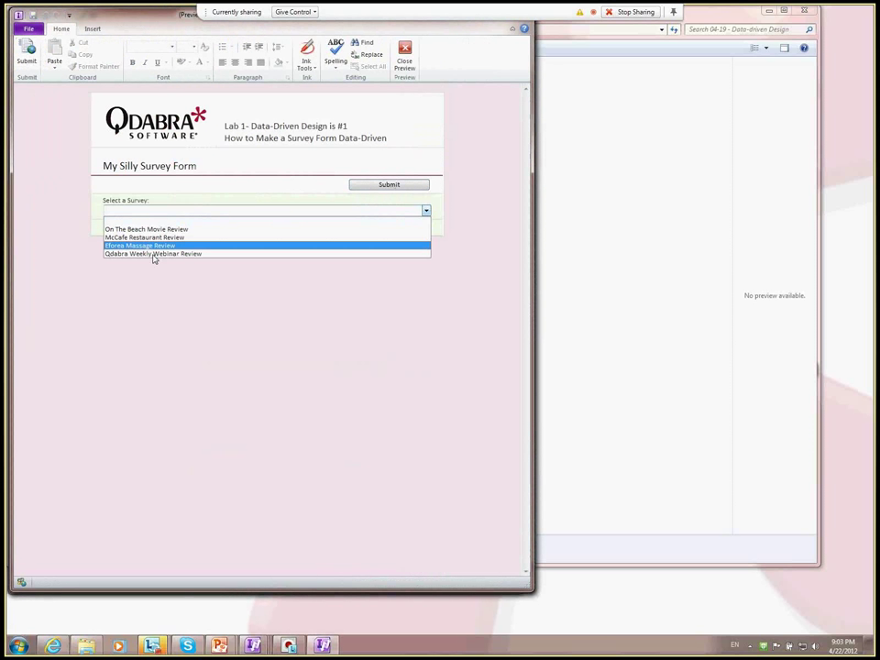
pyautogui.click(147, 255)
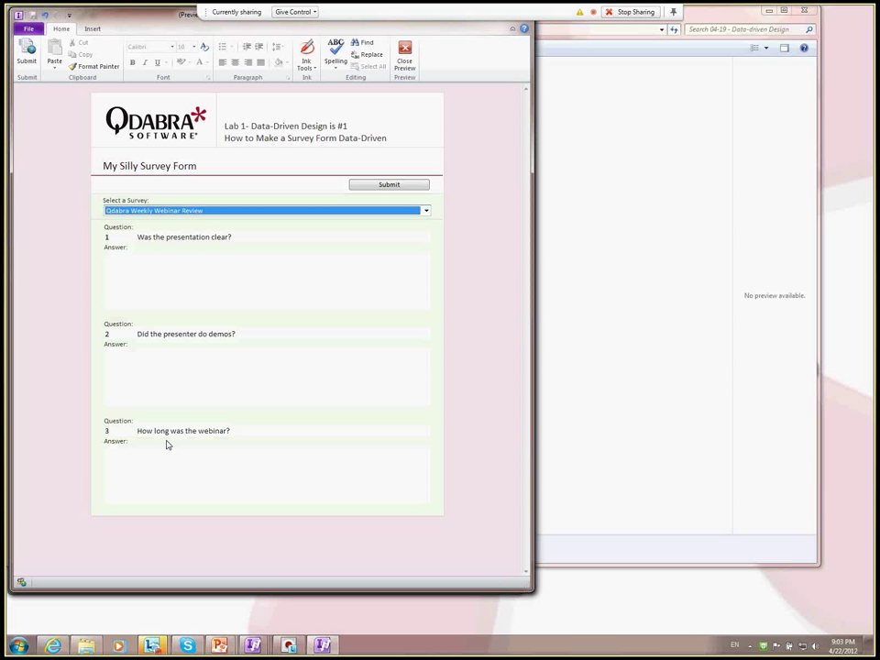
# Step: Select On The Beach Movie Review in the preview, look through its questions, and close the preview
pyautogui.click(265, 210)
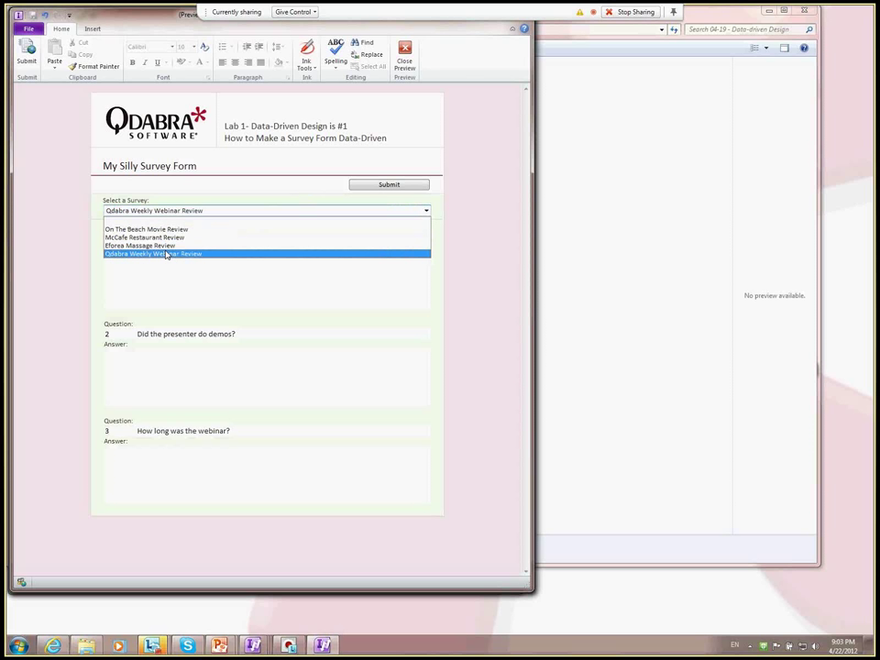
pyautogui.click(147, 229)
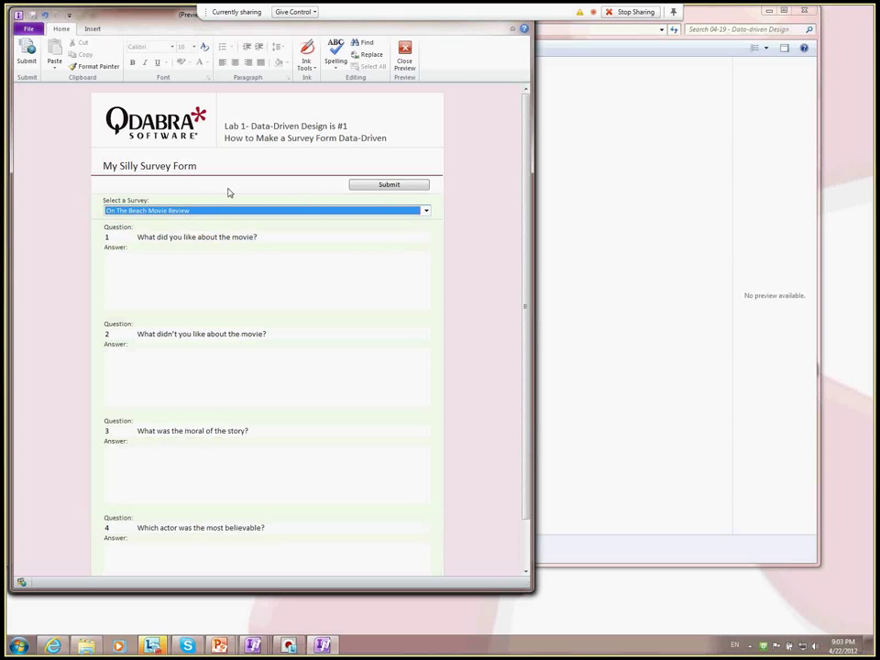
pyautogui.moveTo(520, 151); pyautogui.dragTo(524, 206)
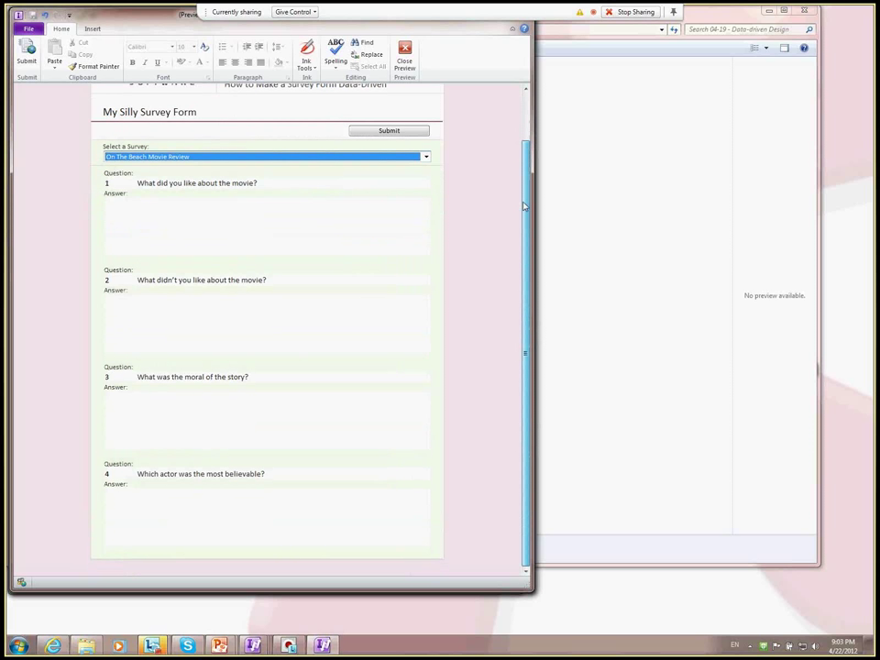
pyautogui.scroll(2, 525, 205)
pyautogui.moveTo(154, 17); pyautogui.dragTo(154, 35)
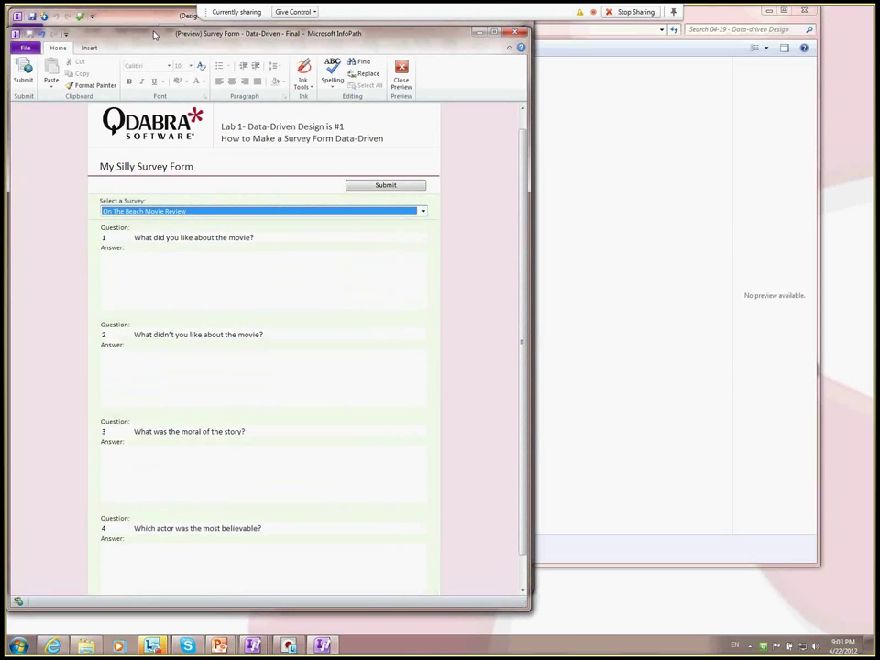
pyautogui.click(524, 33)
# Step: Expand the Question group in the data source and switch to the PowerPoint slide show on ways to pre-populate data
pyautogui.click(458, 192)
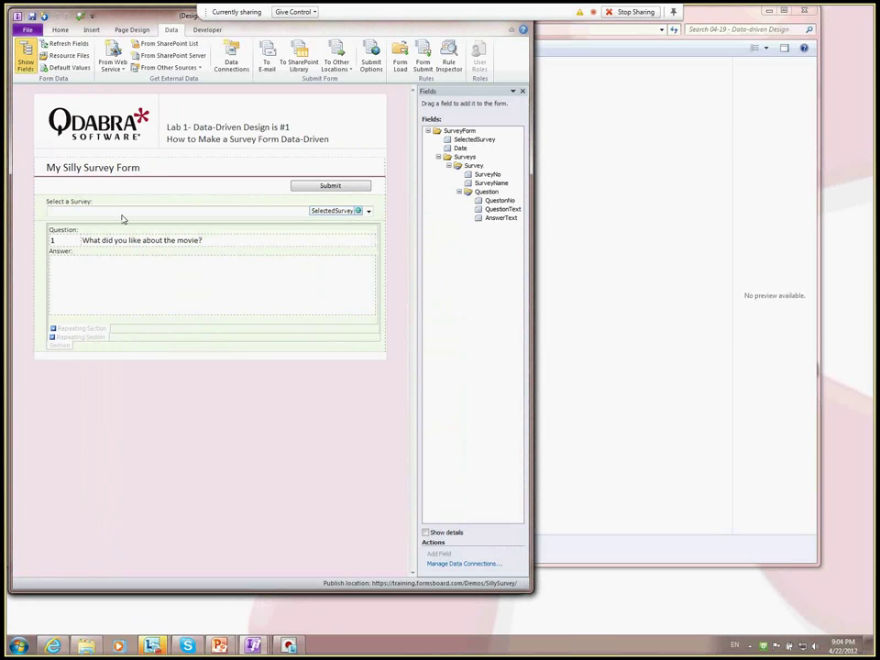
pyautogui.hotkey('alt', 'Tab')
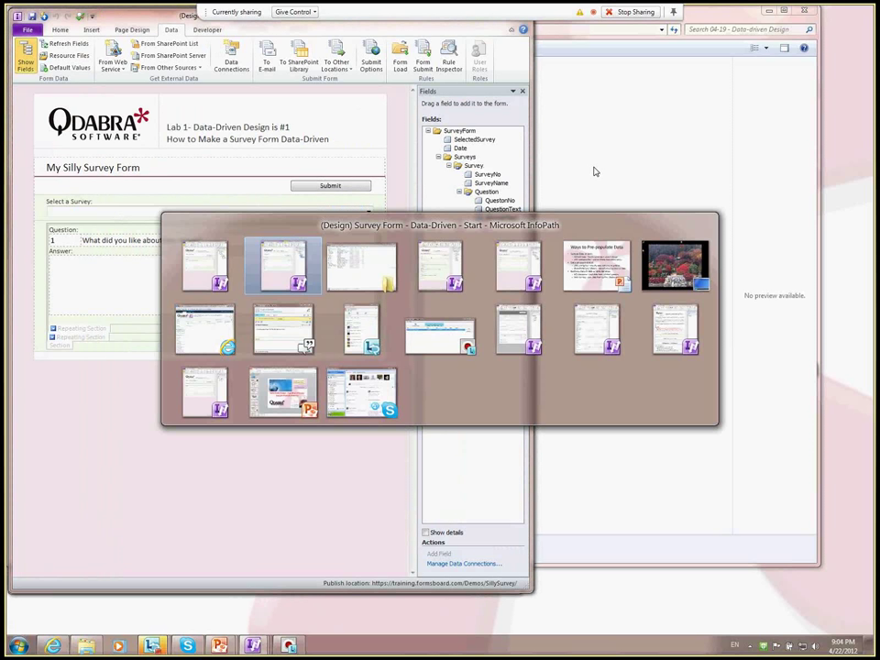
pyautogui.hotkey('alt', 'Tab')
pyautogui.hotkey('alt', 'Tab')
pyautogui.hotkey('alt', 'Tab')
pyautogui.hotkey('alt', 'Tab')
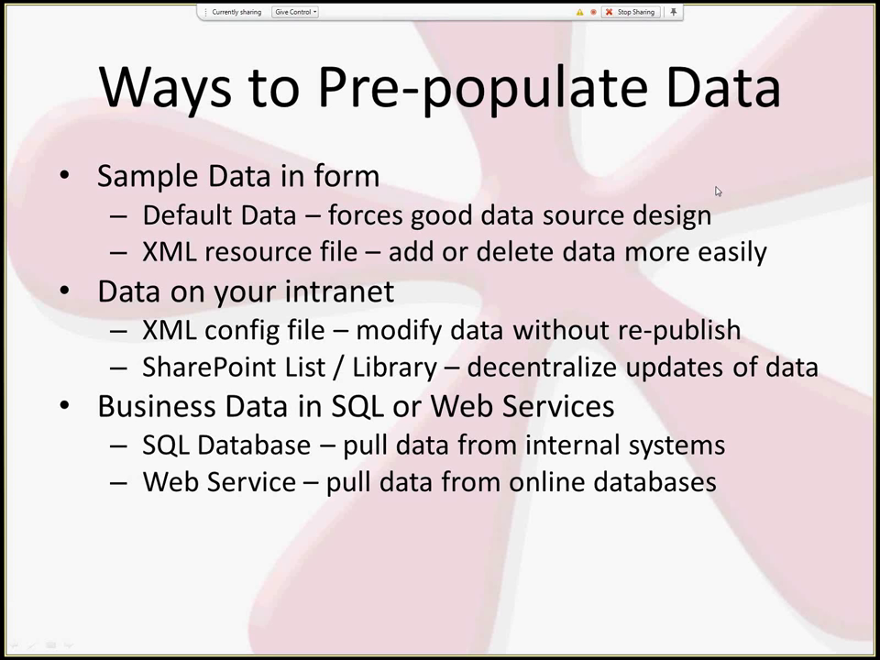
pyautogui.press('Right')
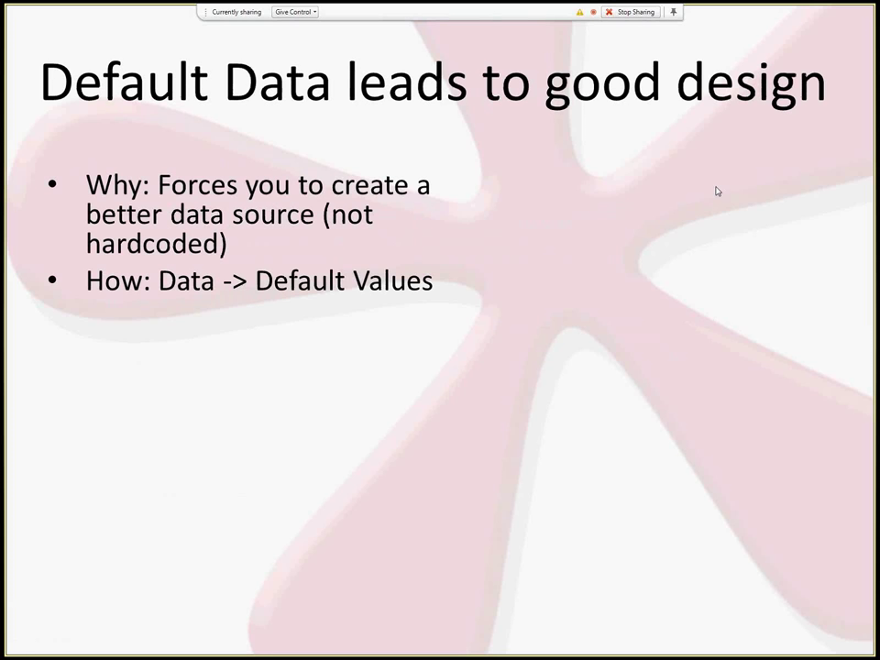
pyautogui.press('Right')
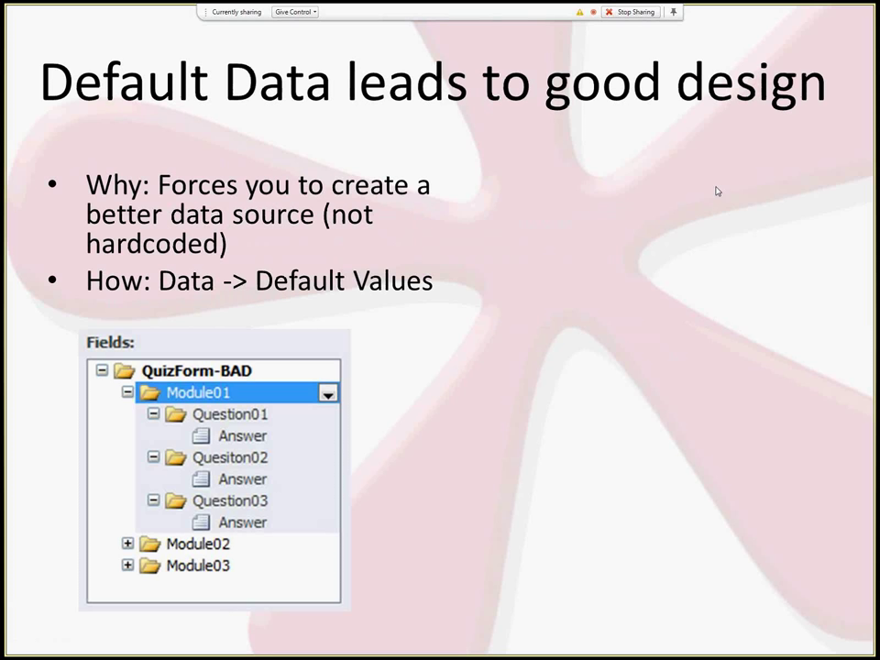
pyautogui.press('Right')
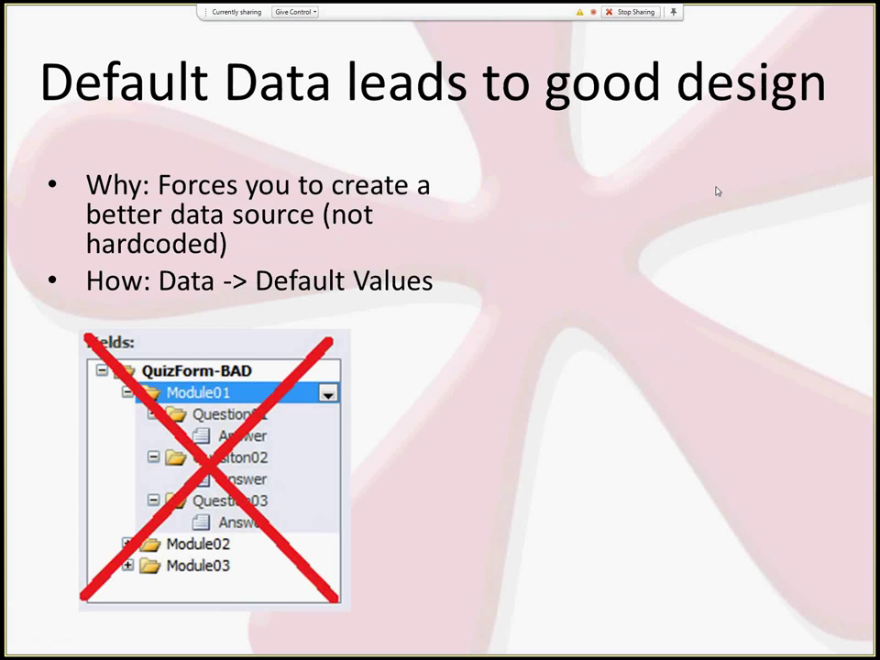
pyautogui.press('Right')
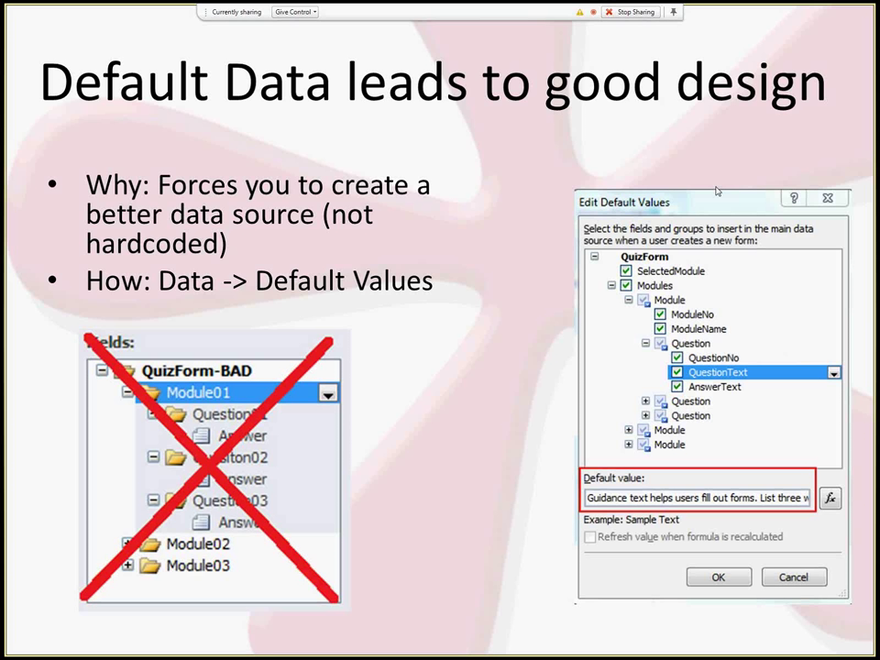
pyautogui.press('Right')
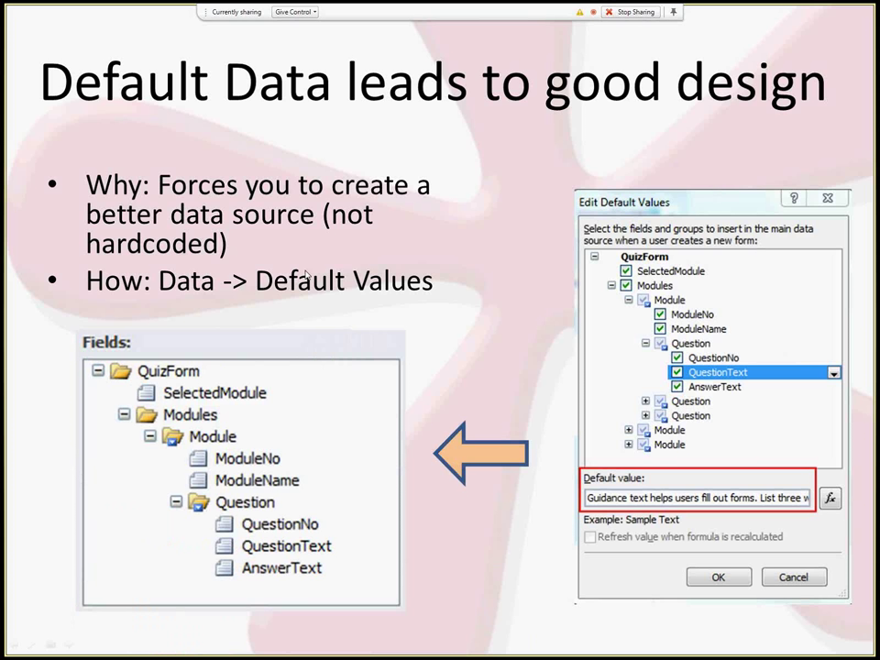
pyautogui.click(265, 483)
pyautogui.press('Left')
pyautogui.click(265, 483)
pyautogui.click(265, 483)
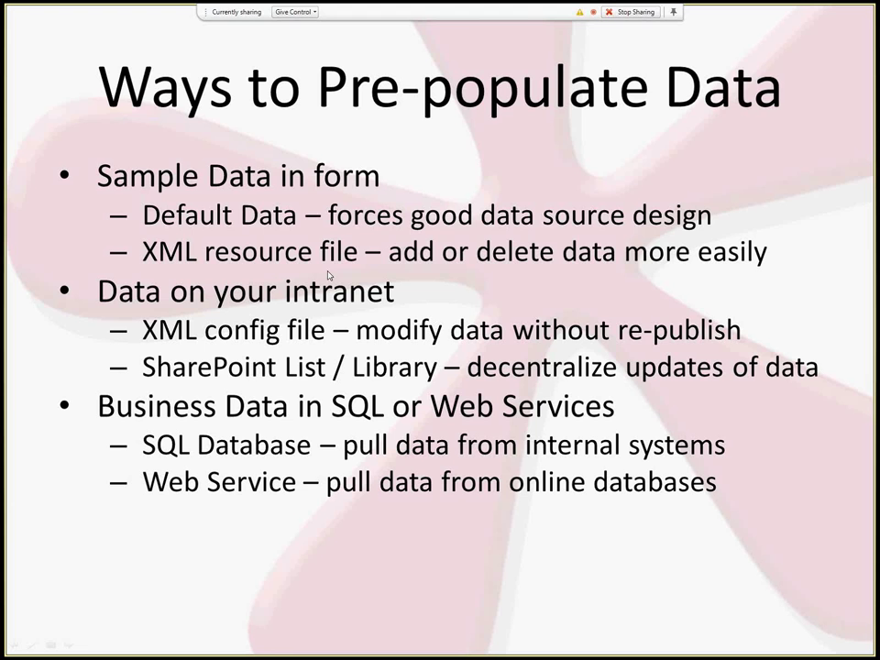
# Step: Switch back to the InfoPath form design and view the Survey groups under Surveys in the default values
pyautogui.hotkey('alt', 'Tab')
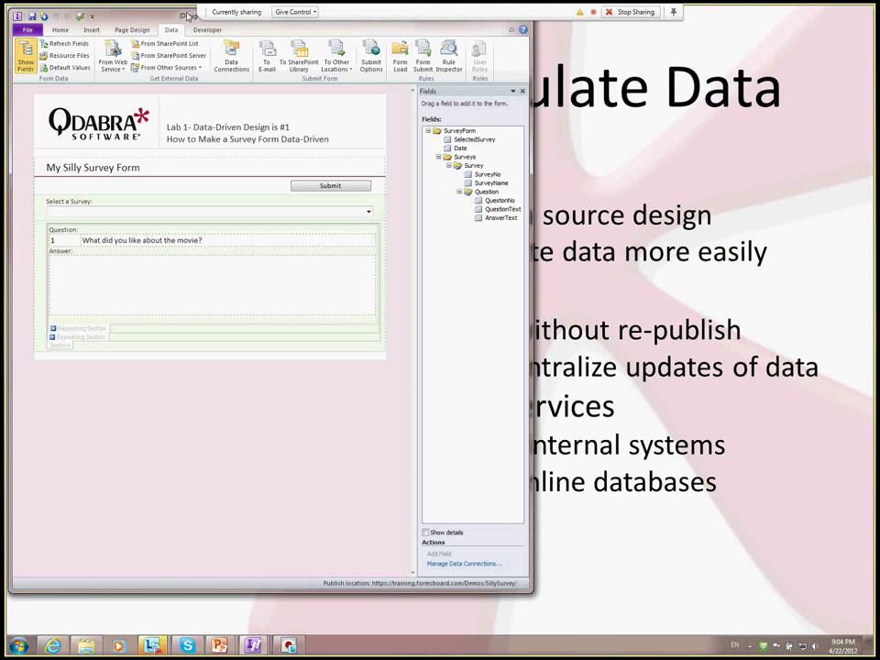
pyautogui.moveTo(182, 21); pyautogui.dragTo(180, 27)
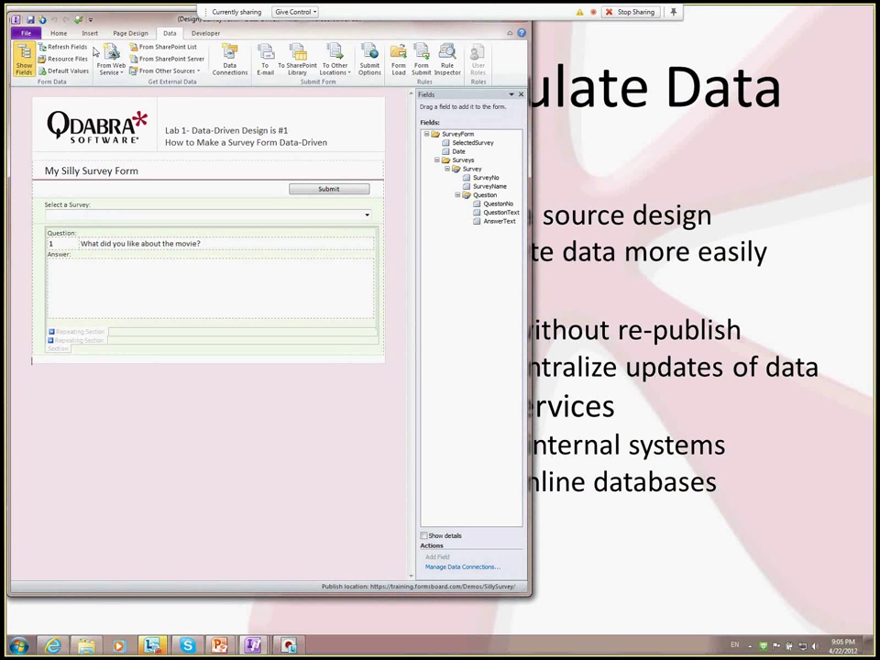
pyautogui.click(62, 71)
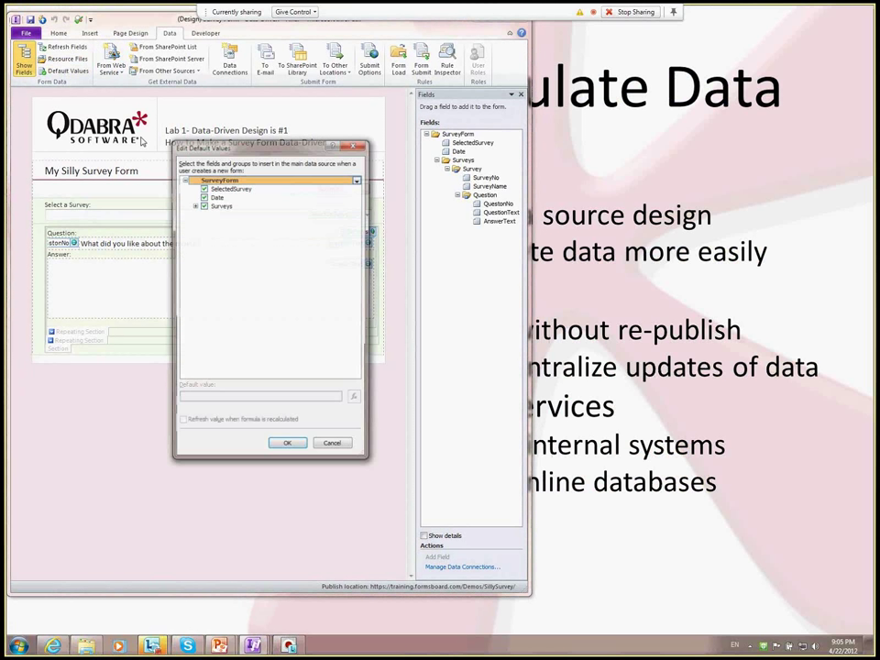
pyautogui.click(195, 205)
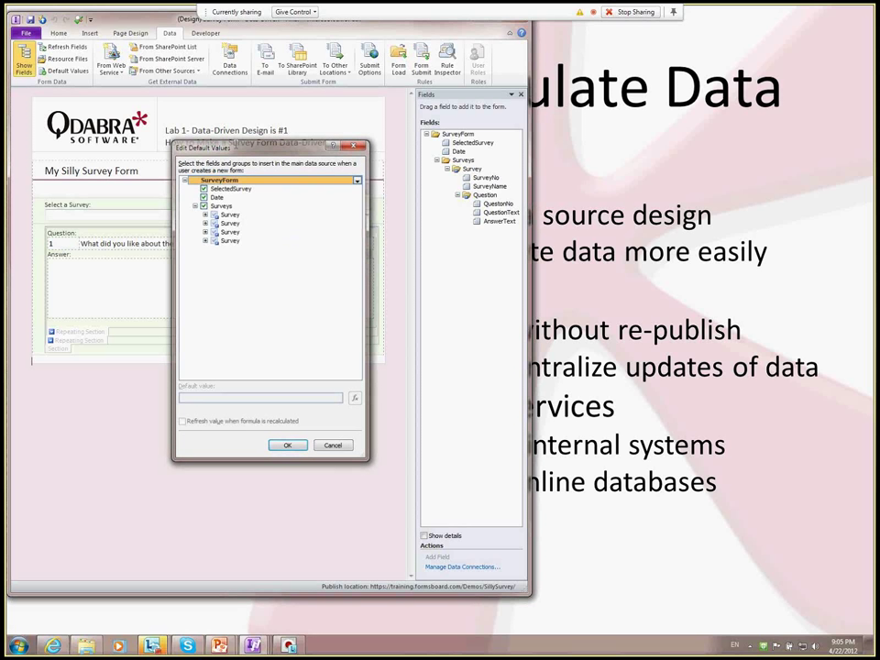
# Step: Open a preview of the data-driven survey form
pyautogui.click(24, 32)
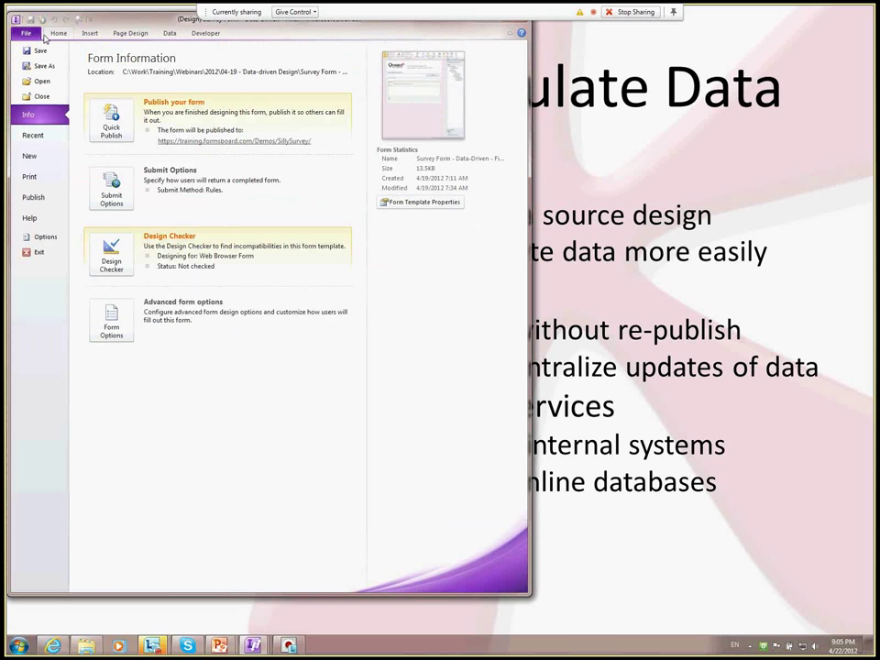
pyautogui.click(30, 33)
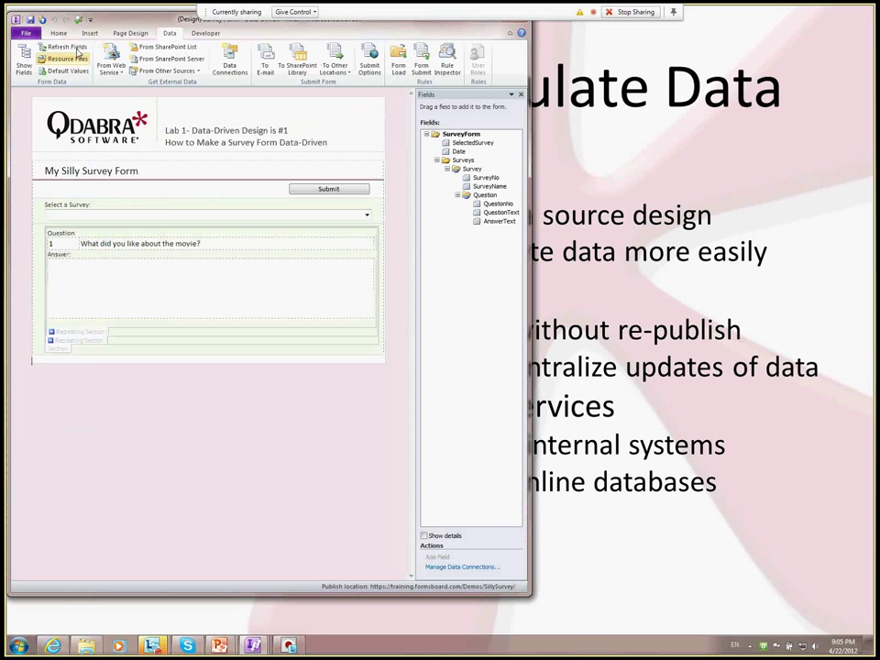
pyautogui.click(78, 19)
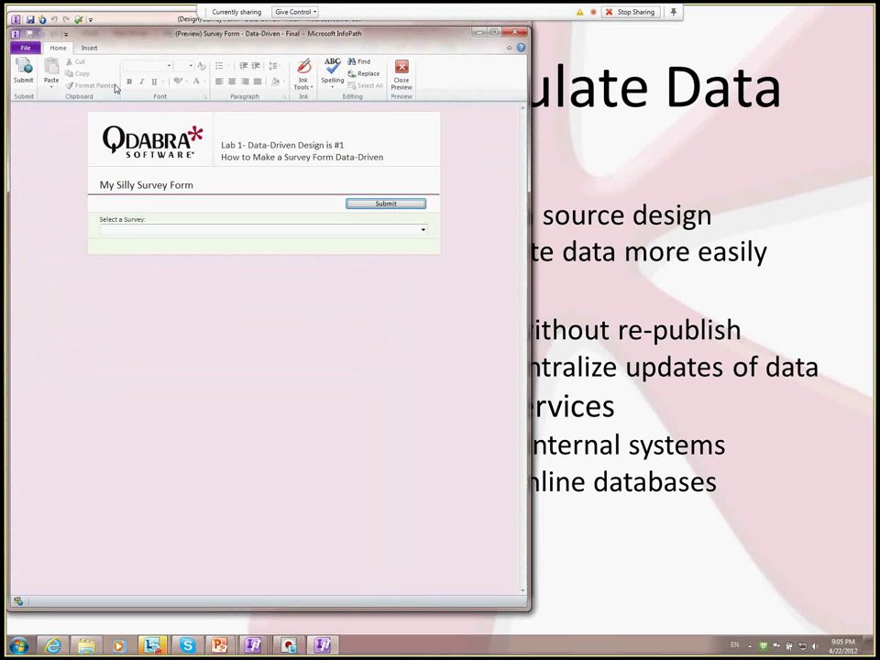
# Step: Close the preview and enable Save and Save As in the form template's filler features
pyautogui.moveTo(68, 31); pyautogui.dragTo(89, 23)
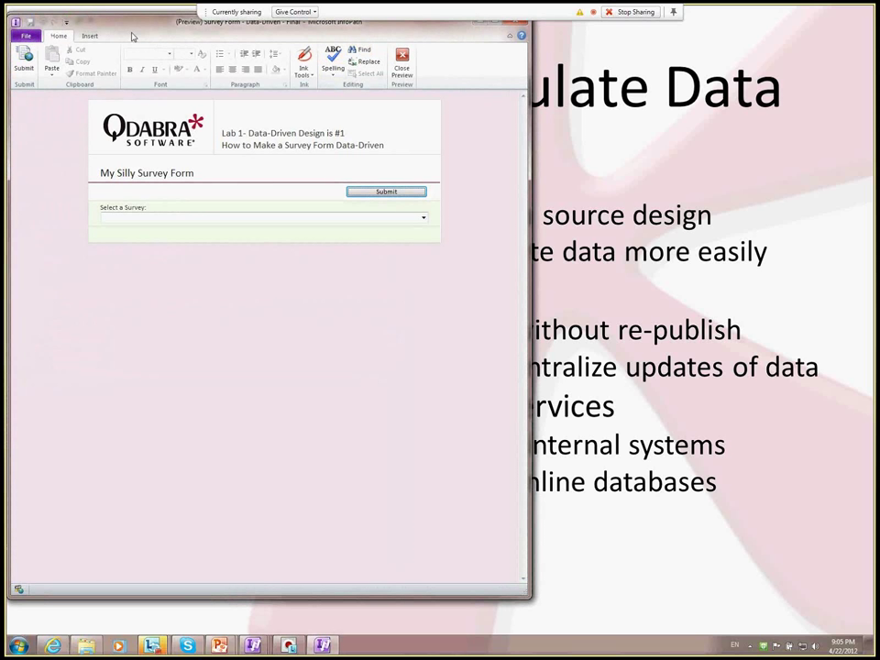
pyautogui.moveTo(453, 34); pyautogui.dragTo(451, 51)
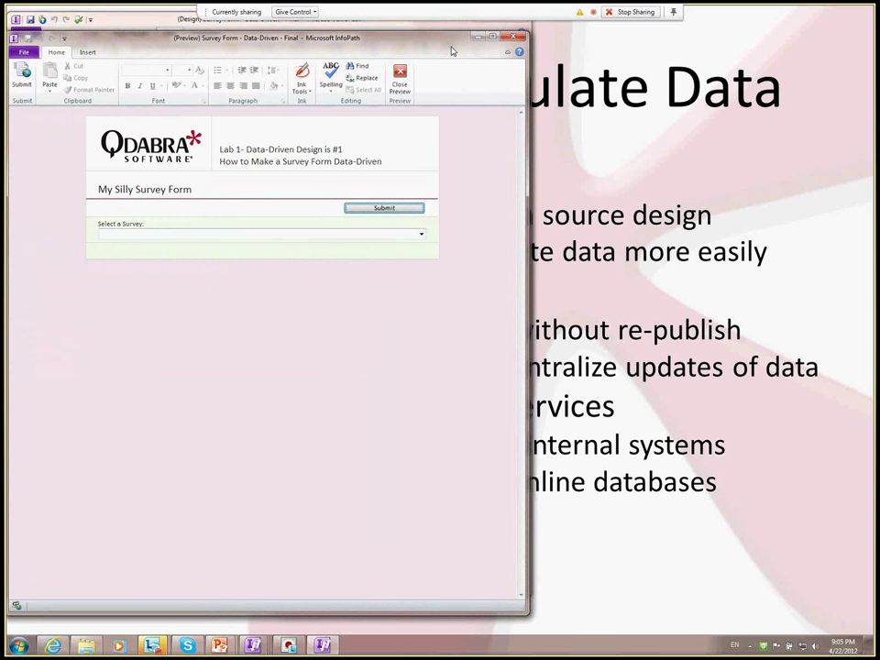
pyautogui.click(399, 81)
pyautogui.click(27, 33)
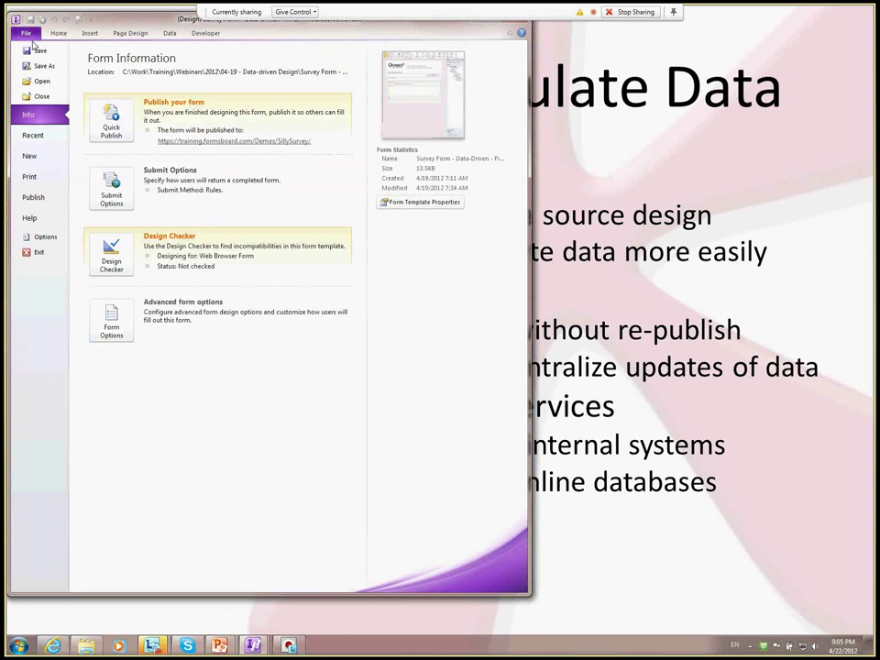
pyautogui.click(111, 321)
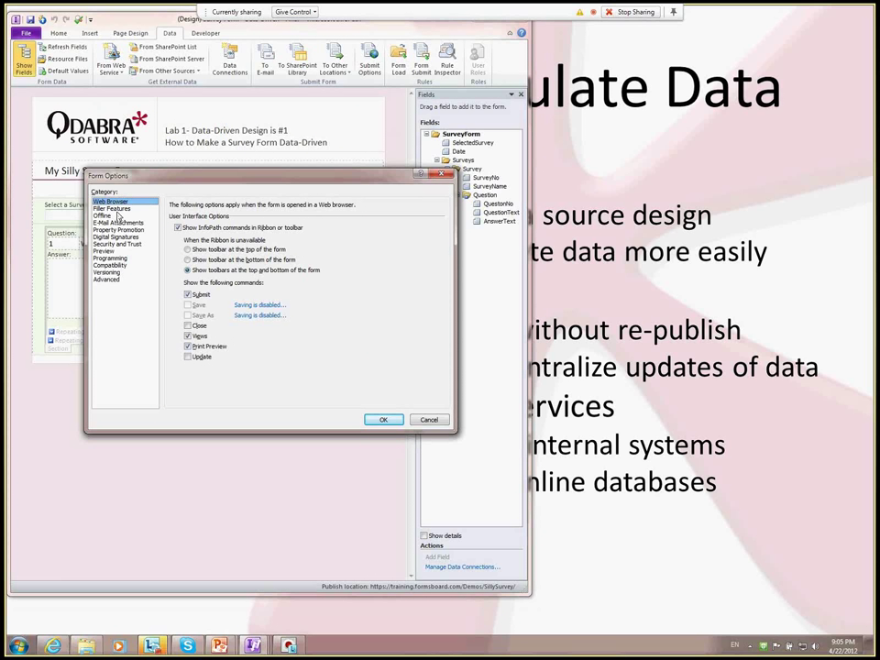
pyautogui.click(112, 208)
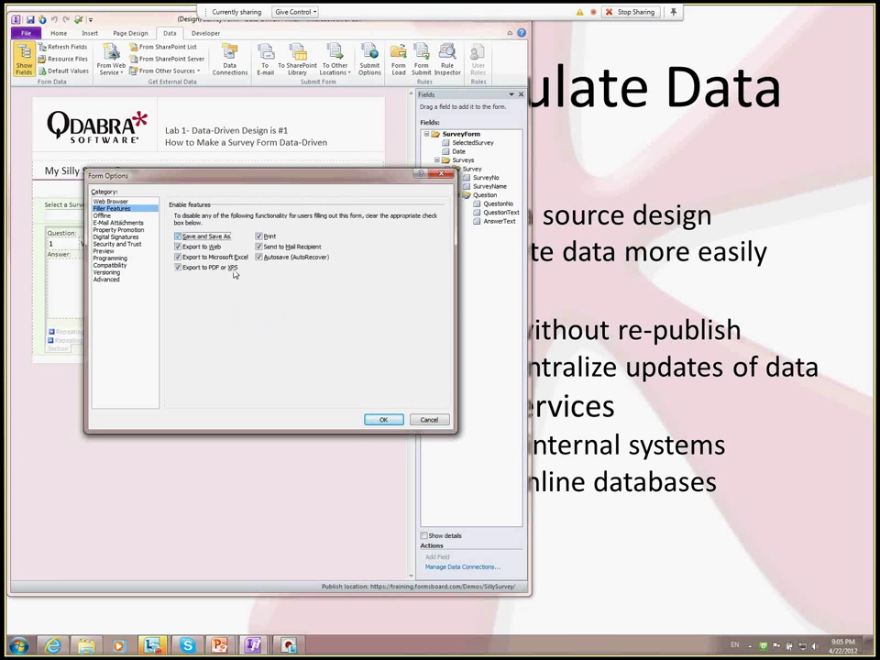
pyautogui.click(383, 419)
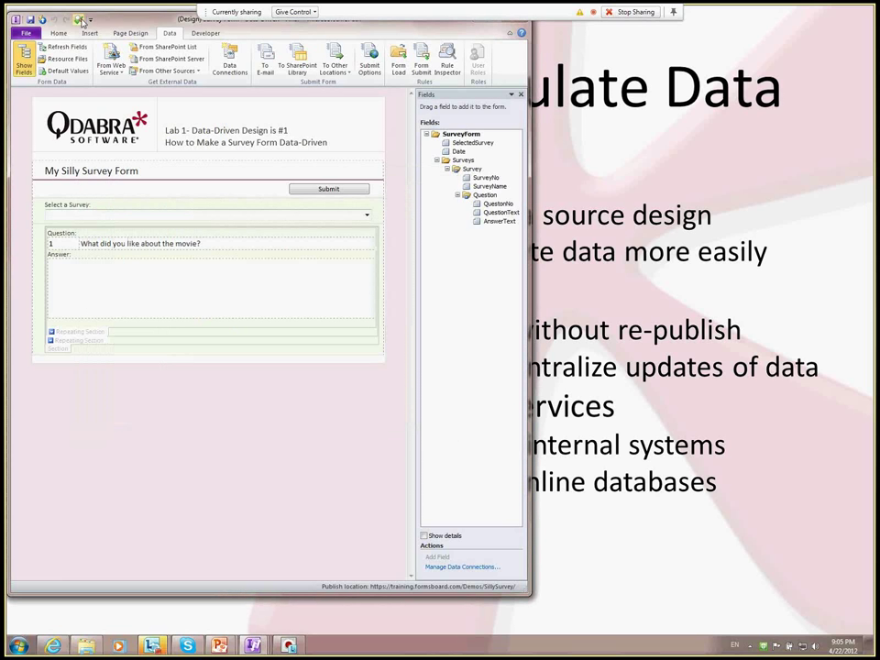
# Step: Preview the form again, save it as QuizQuestions in the 04-19 - Data-driven Design folder, and close the preview
pyautogui.click(59, 18)
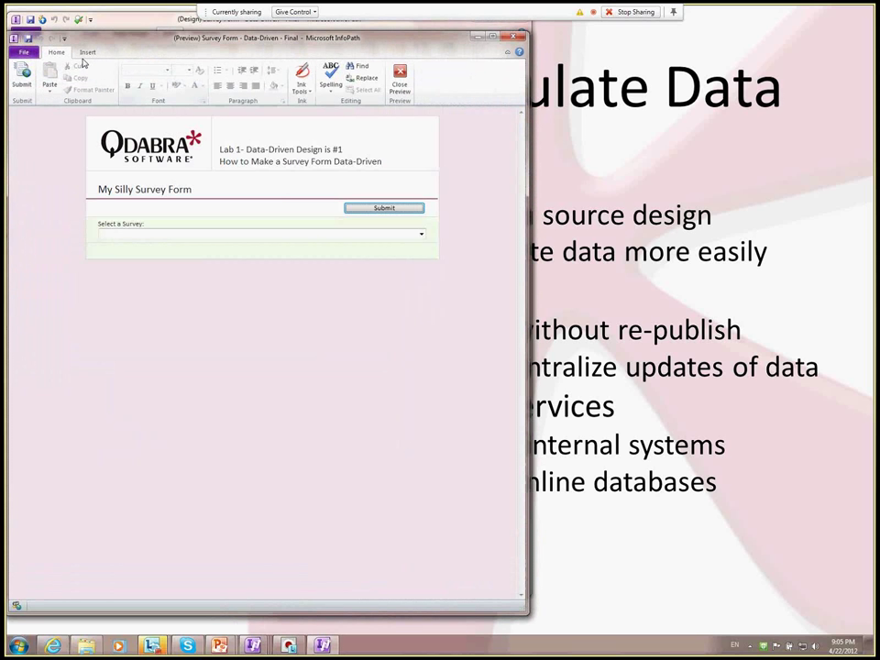
pyautogui.click(34, 55)
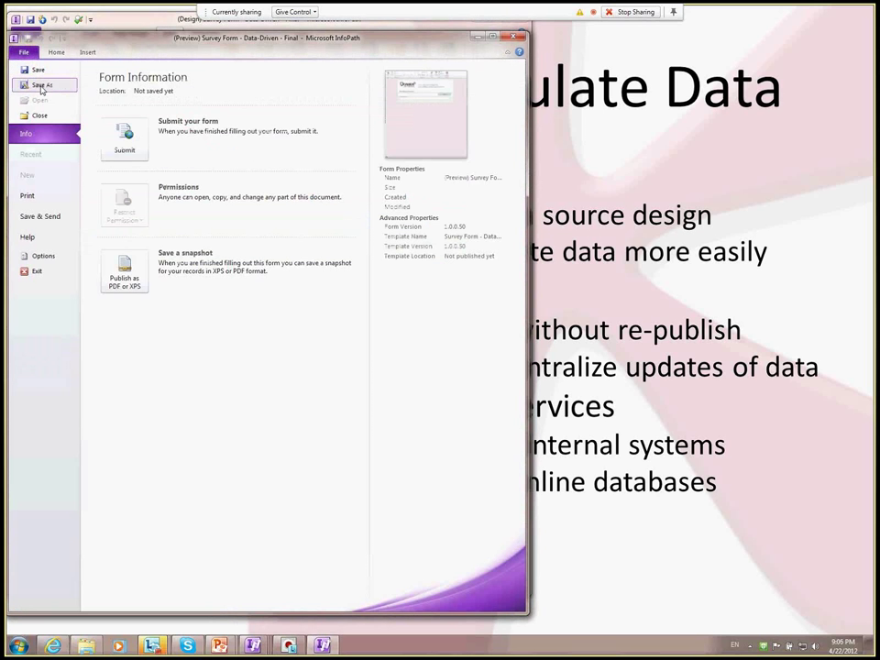
pyautogui.click(31, 69)
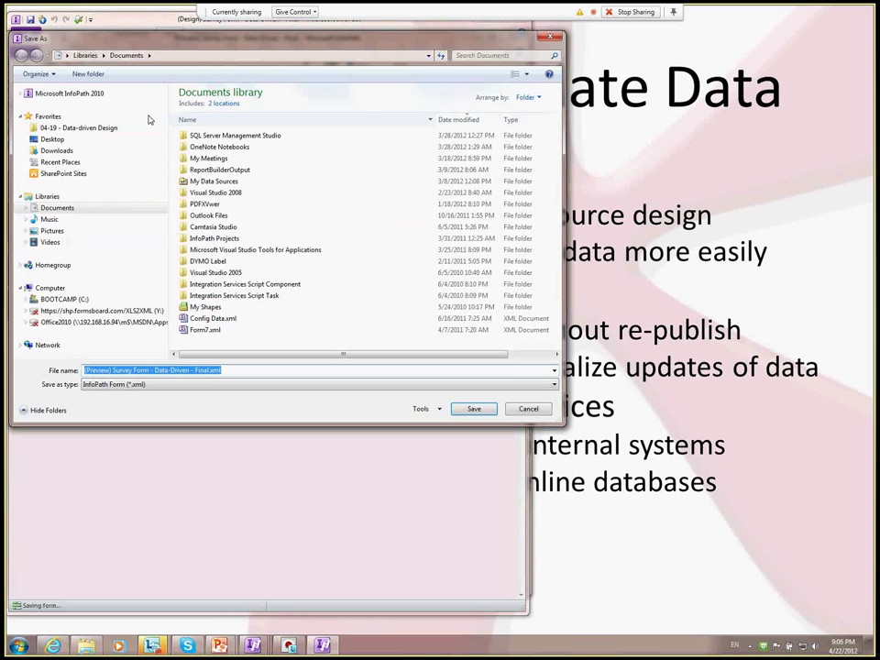
pyautogui.click(72, 128)
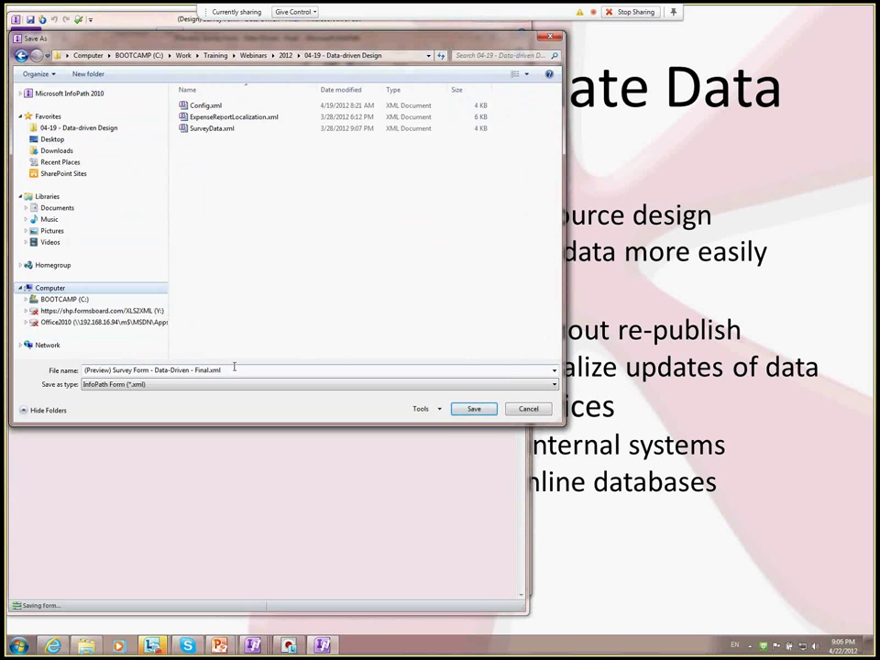
pyautogui.click(114, 370)
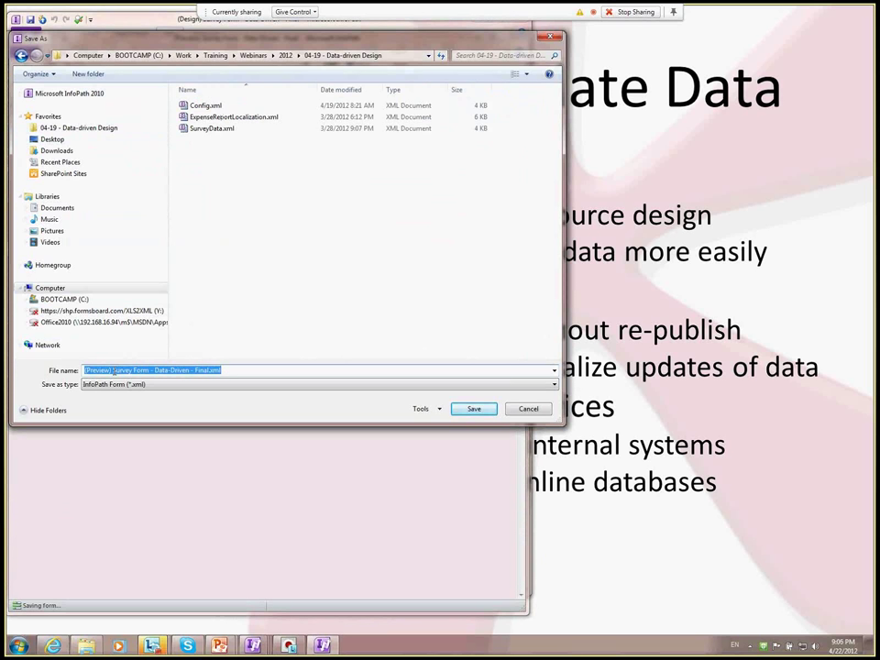
pyautogui.write('QuizQue')
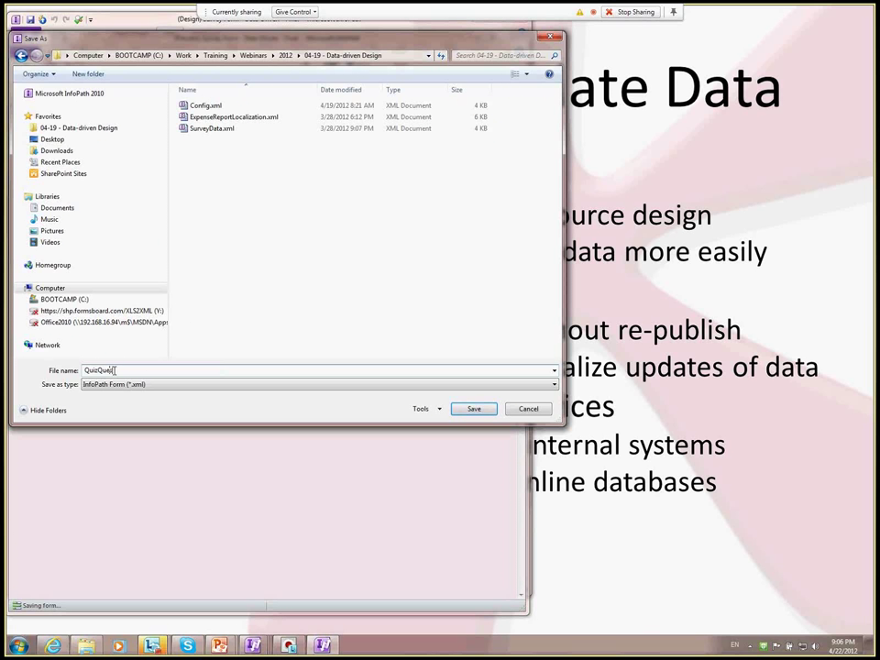
pyautogui.write('stions')
pyautogui.press('Return')
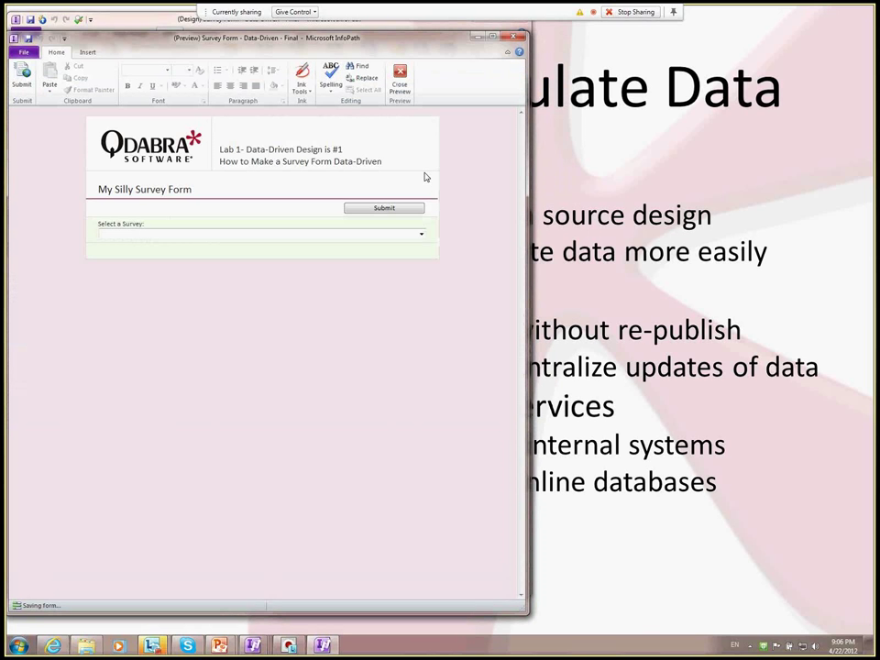
pyautogui.click(503, 38)
# Step: Switch to the 04-19 - Data-driven Design folder in Windows Explorer and sort its files by date modified
pyautogui.hotkey('alt', 'Tab')
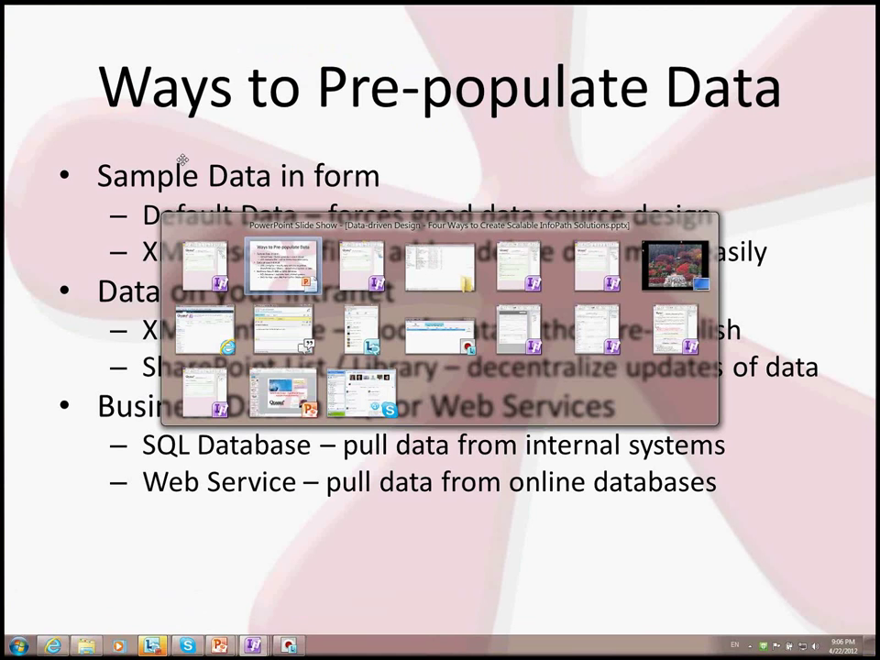
pyautogui.hotkey('alt', 'Tab')
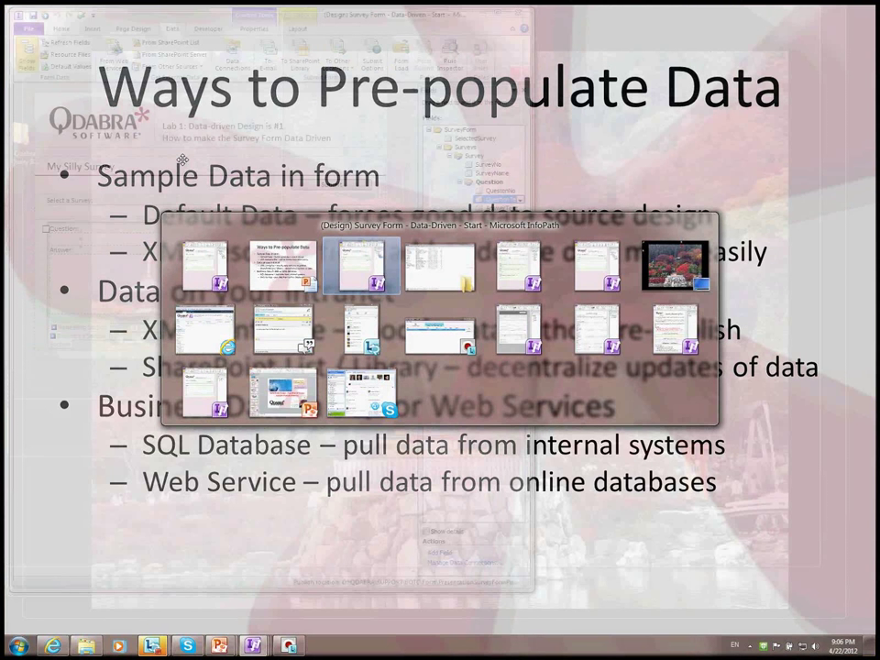
pyautogui.hotkey('alt', 'Tab')
pyautogui.click(280, 63)
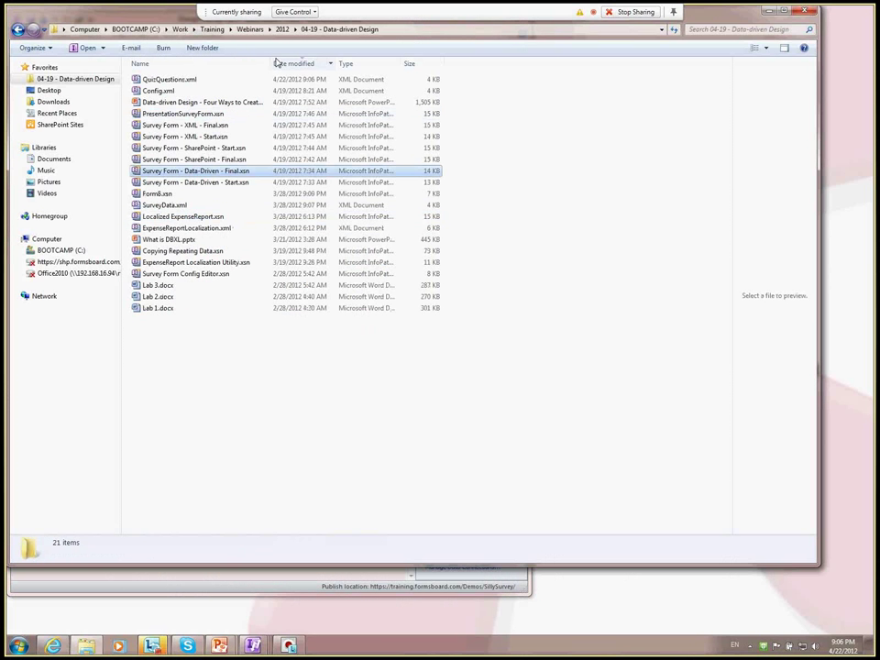
# Step: Open QuizQuestions.xml in Notepad, examine the Qdabra Weekly Webinar Review survey at its end, and close the file
pyautogui.click(168, 79)
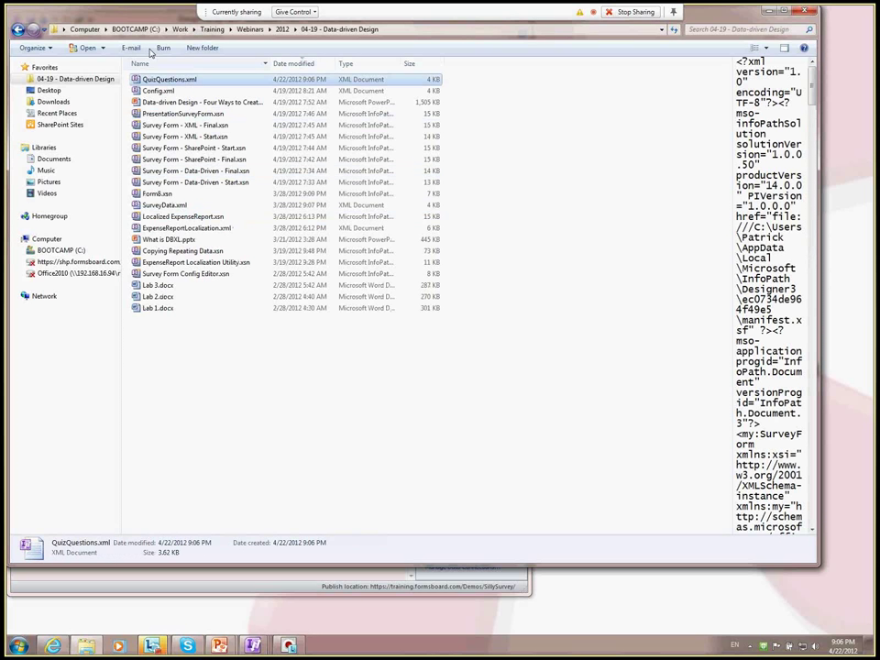
pyautogui.rightClick(161, 80)
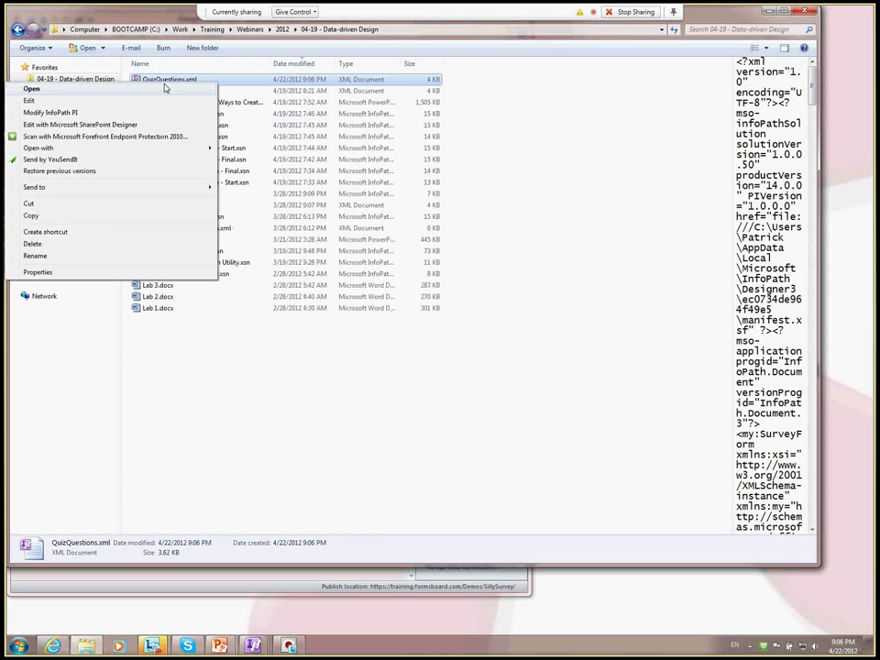
pyautogui.moveTo(44, 150)
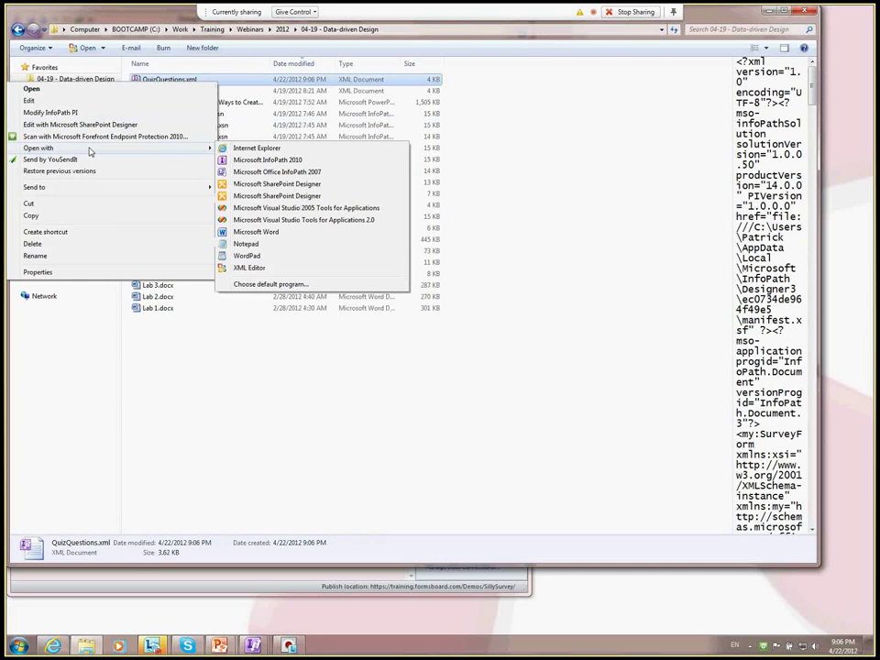
pyautogui.click(263, 241)
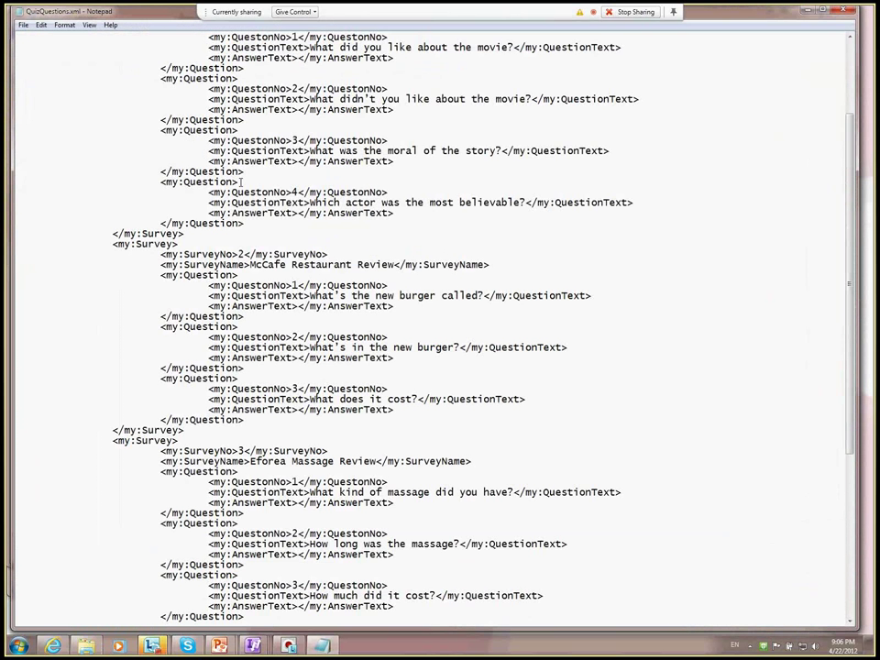
pyautogui.scroll(-9, 376, 391)
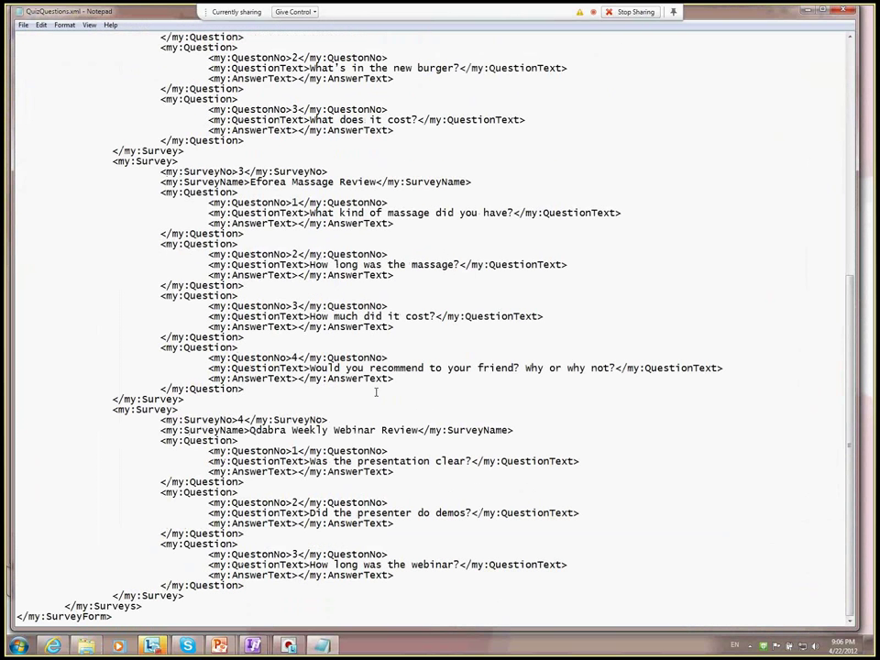
pyautogui.moveTo(125, 409); pyautogui.dragTo(455, 585)
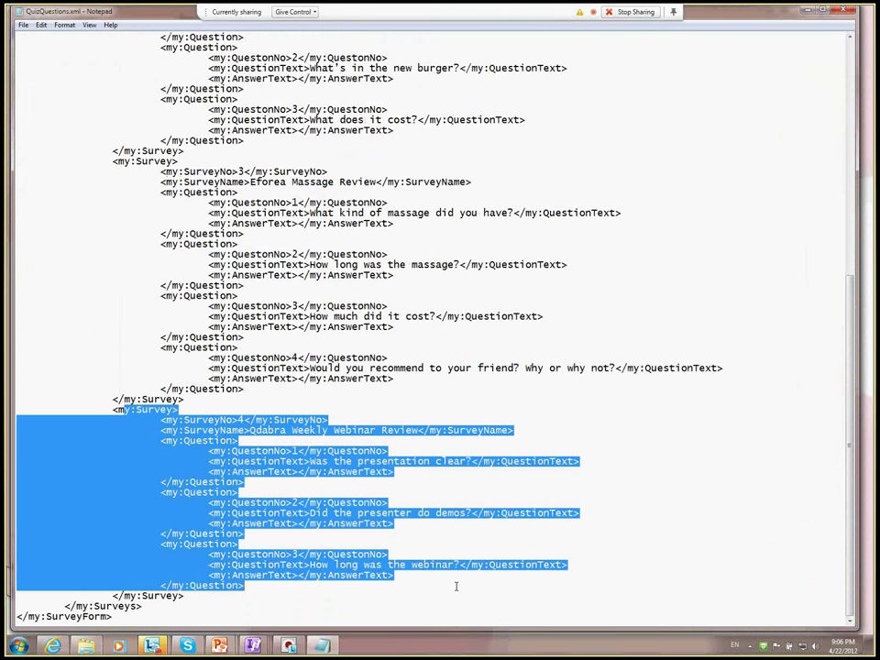
pyautogui.click(484, 527)
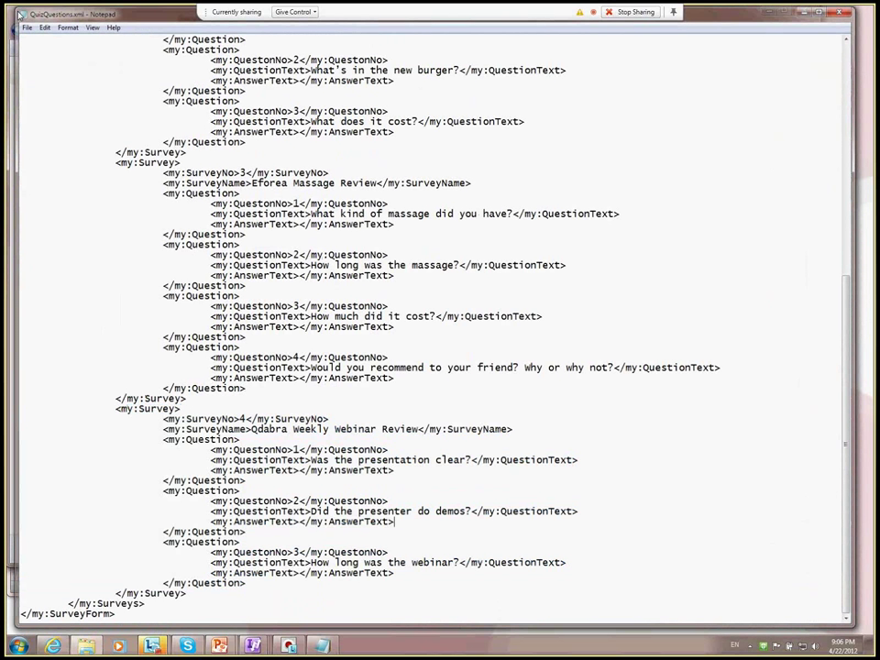
pyautogui.doubleClick(19, 14)
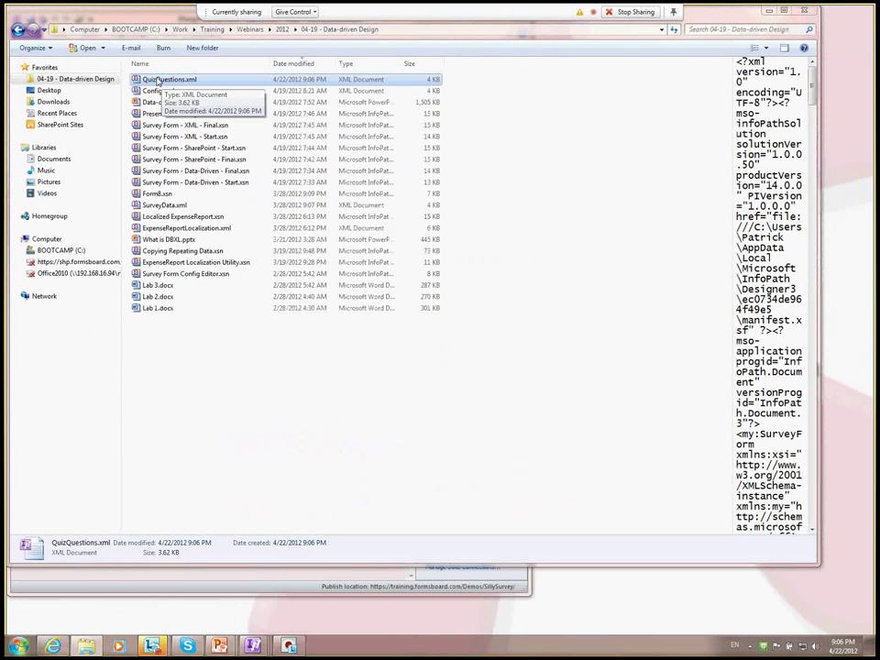
# Step: Switch to a new Microsoft InfoPath Designer 2010 window and start a form template based on XML or Schema
pyautogui.press('super')
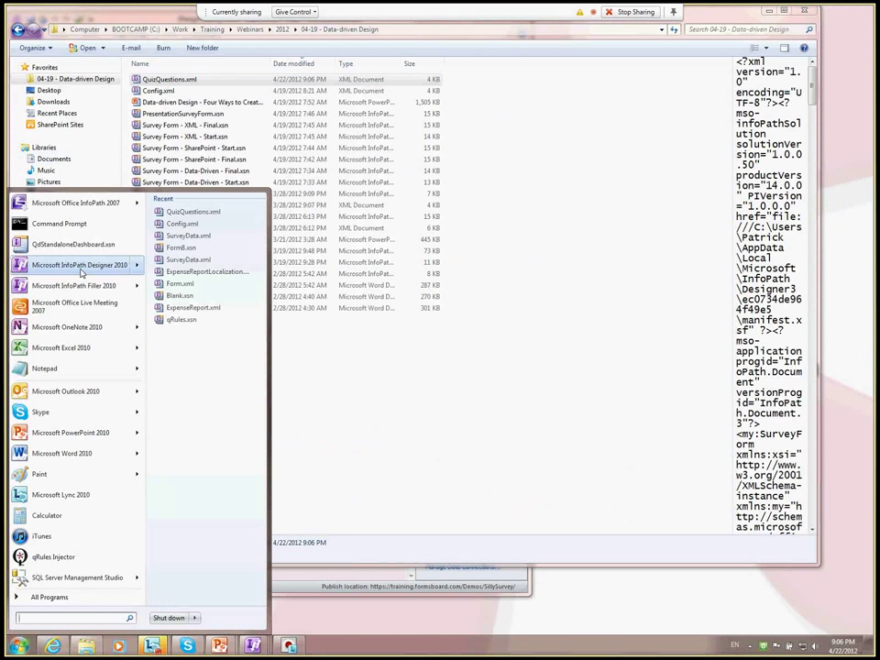
pyautogui.click(81, 267)
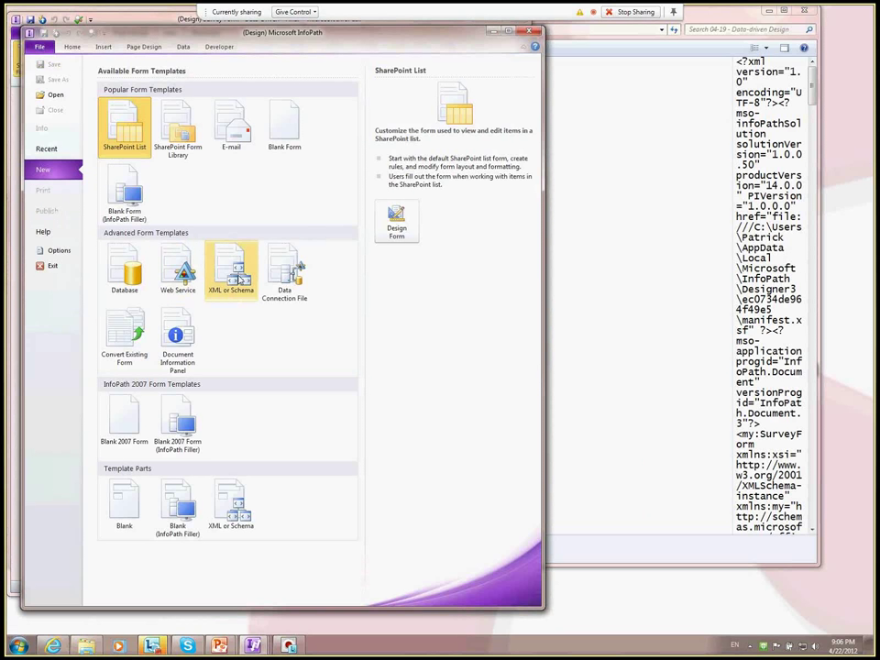
pyautogui.click(237, 279)
pyautogui.click(394, 220)
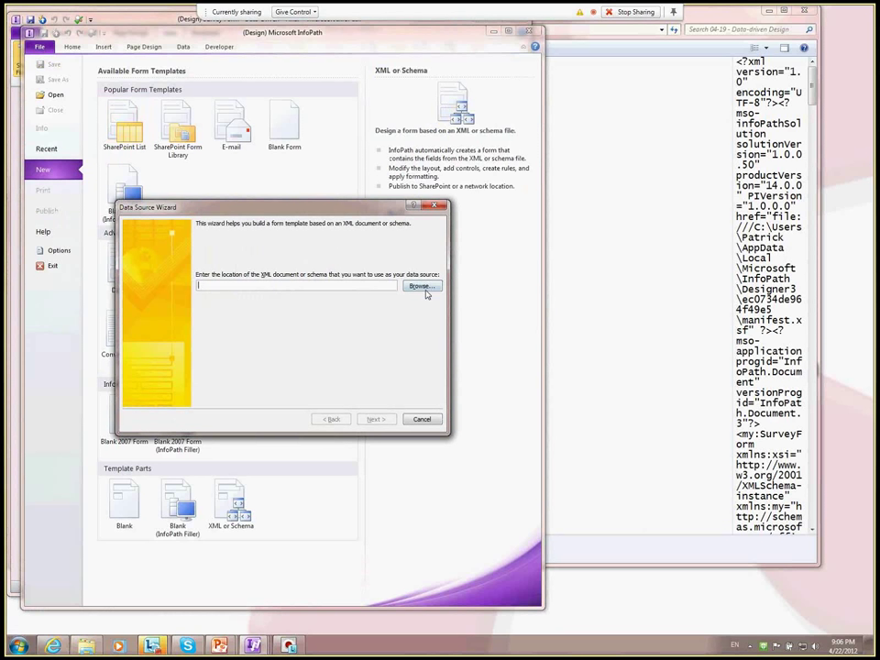
pyautogui.click(425, 289)
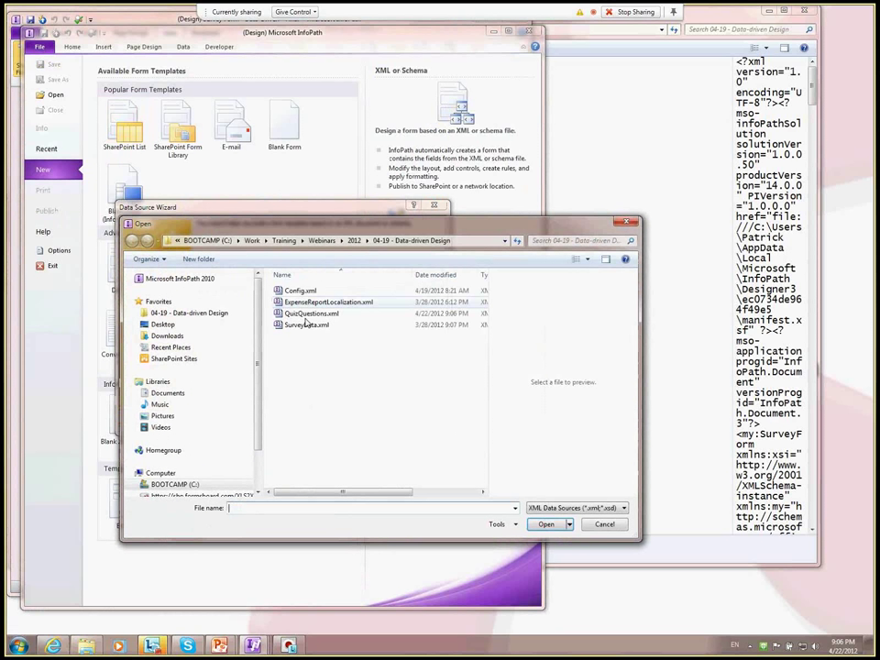
pyautogui.click(305, 324)
pyautogui.doubleClick(305, 324)
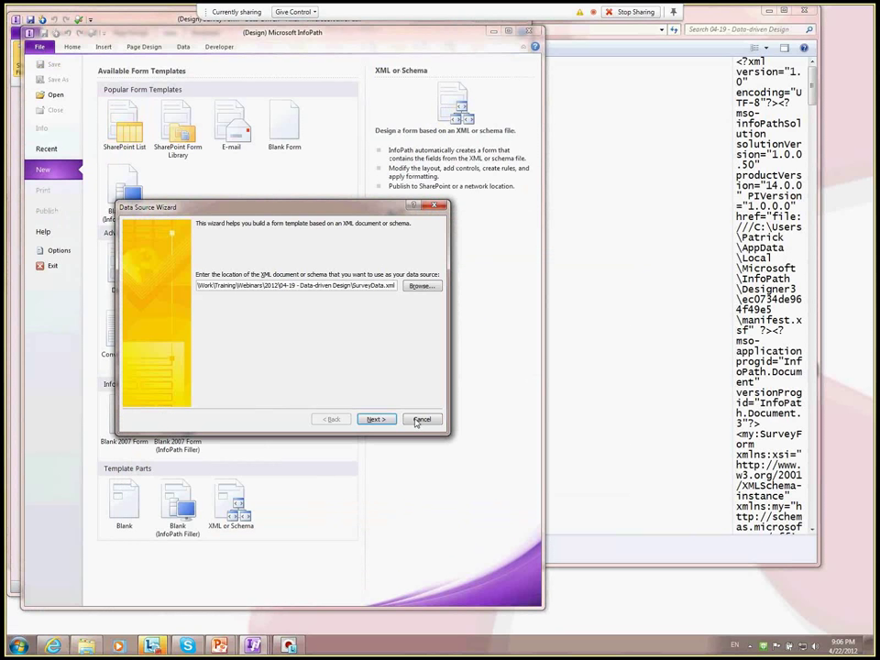
# Step: Choose QuizQuestions.xml as the data source and finish the wizard without adding another schema or XML document
pyautogui.click(420, 286)
pyautogui.click(314, 256)
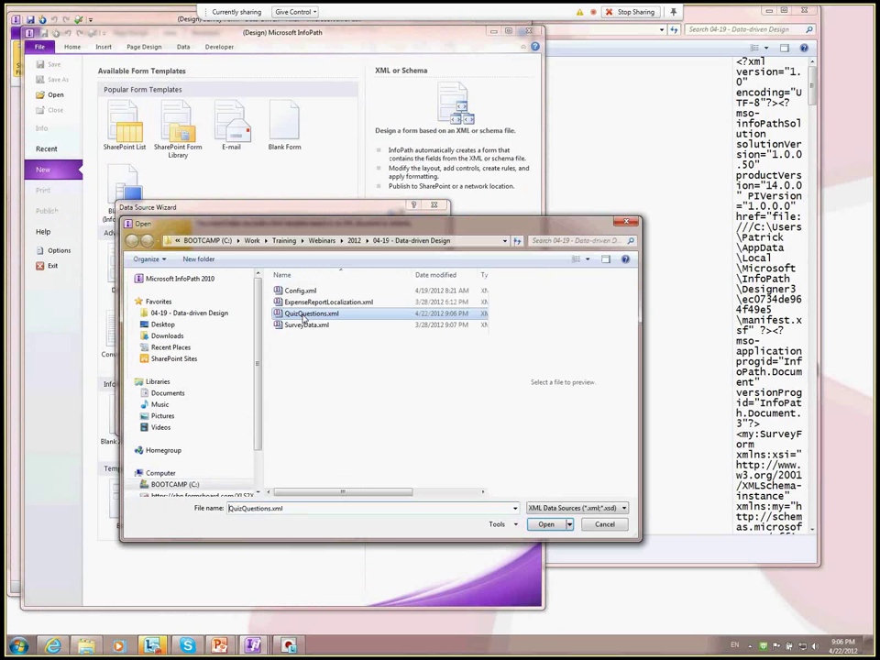
pyautogui.doubleClick(315, 255)
pyautogui.click(375, 419)
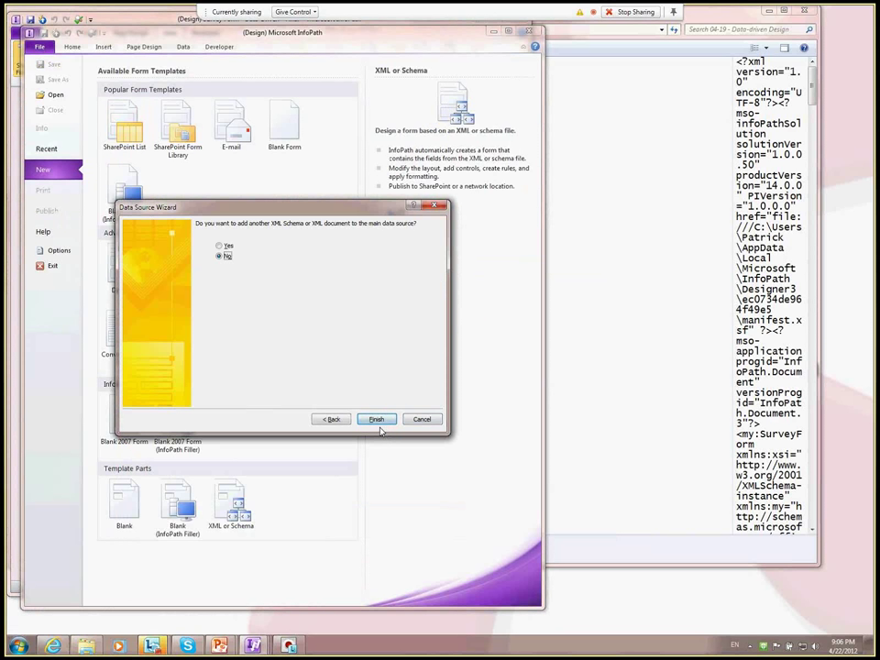
pyautogui.click(375, 418)
pyautogui.click(420, 345)
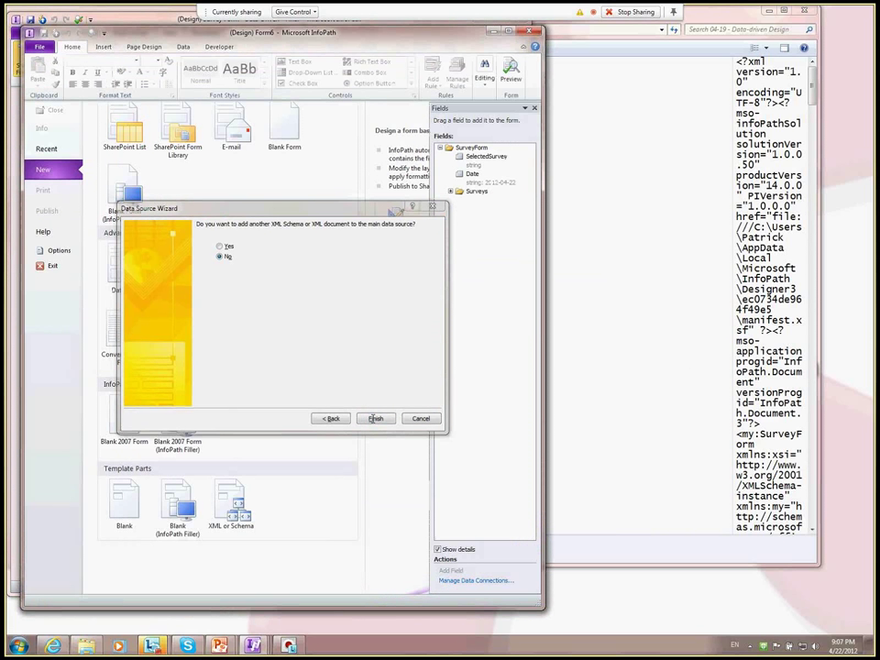
# Step: Turn off the field details and expand the Surveys, Survey and Question groups in the data source
pyautogui.click(449, 191)
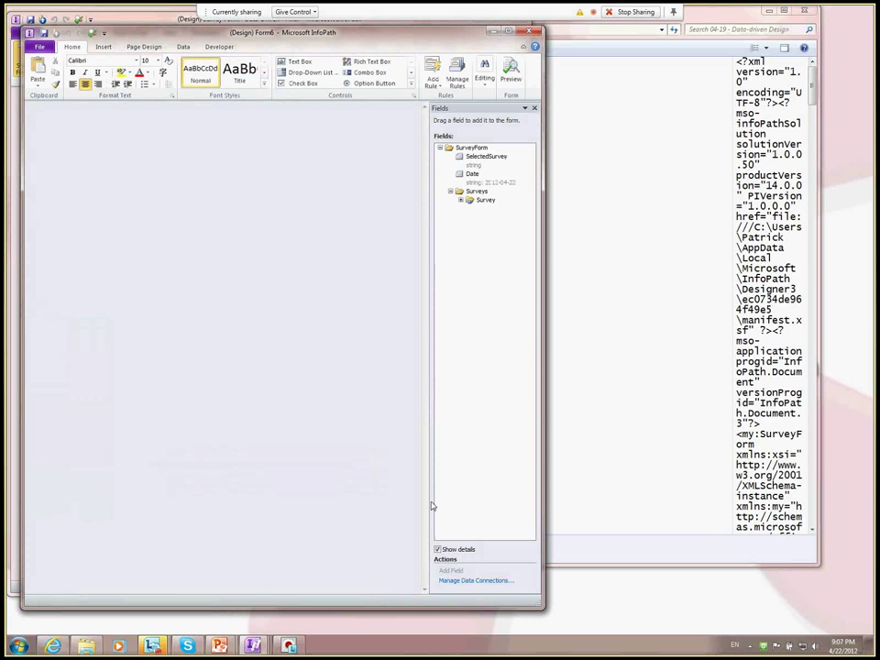
pyautogui.click(437, 549)
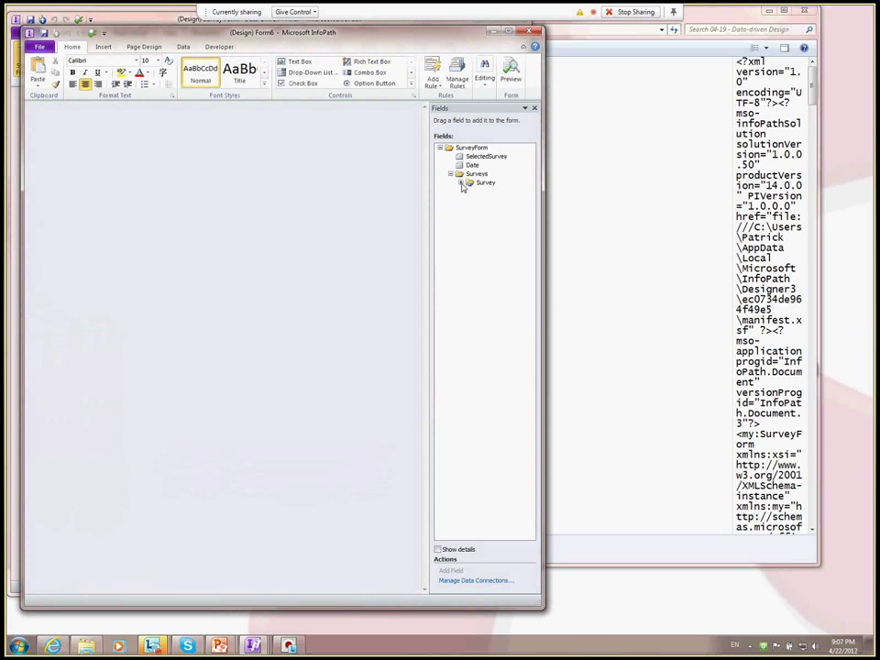
pyautogui.click(460, 182)
pyautogui.click(470, 209)
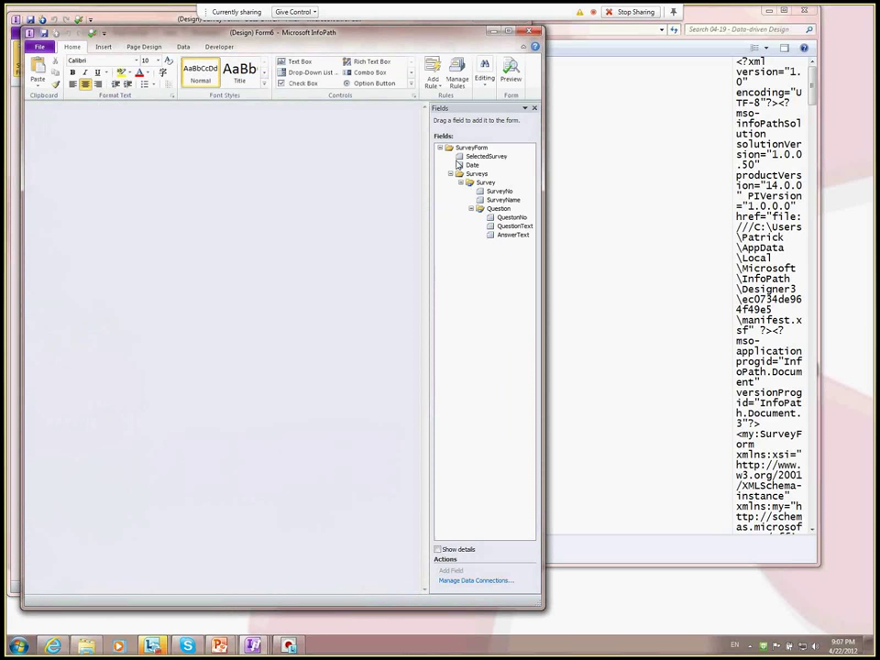
# Step: Insert the whole SurveyForm group into the blank form view and preview the form, showing the last survey
pyautogui.moveTo(472, 147); pyautogui.dragTo(150, 126)
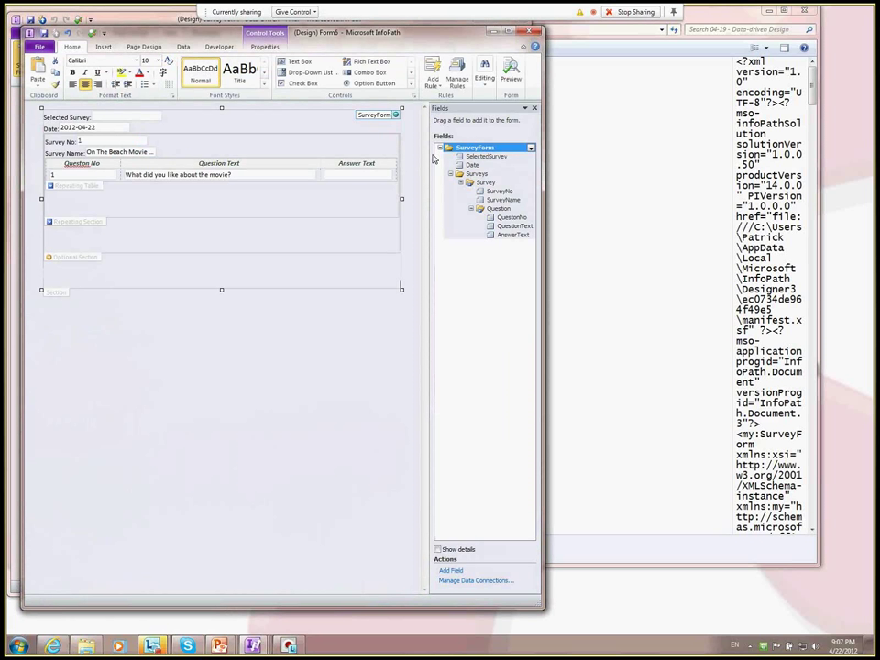
pyautogui.hotkey('ctrl', 'shift', 'b')
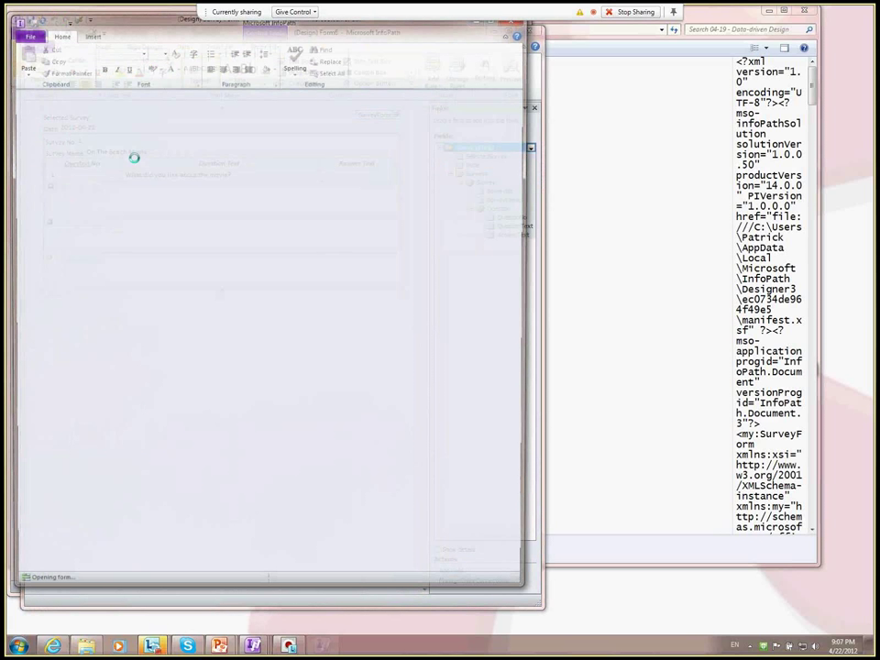
pyautogui.scroll(-2, 194, 172)
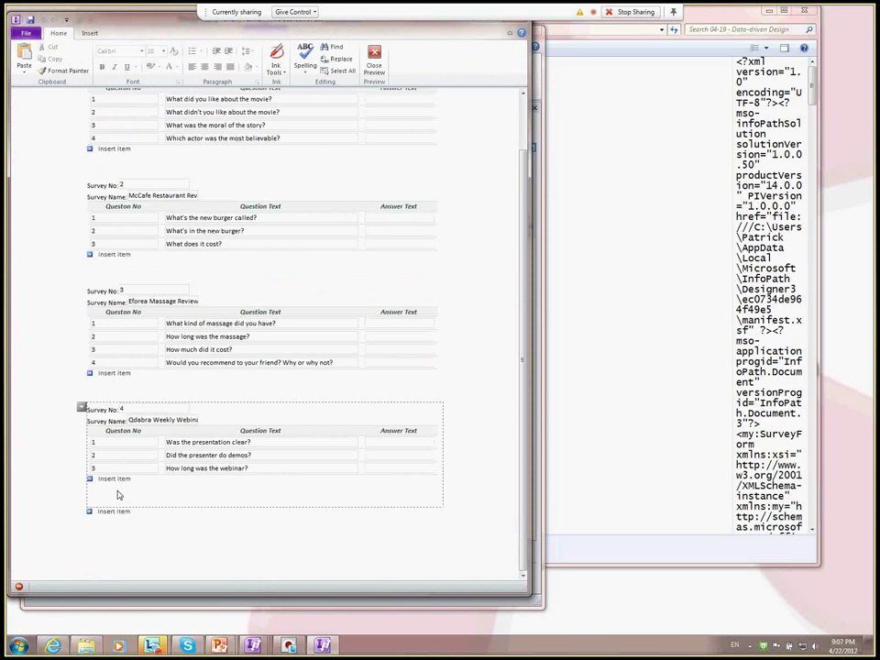
# Step: Add question 4, "Was the presentation worth it?", to the Qdabra Weekly Webinar survey in the preview
pyautogui.click(110, 479)
pyautogui.write('4')
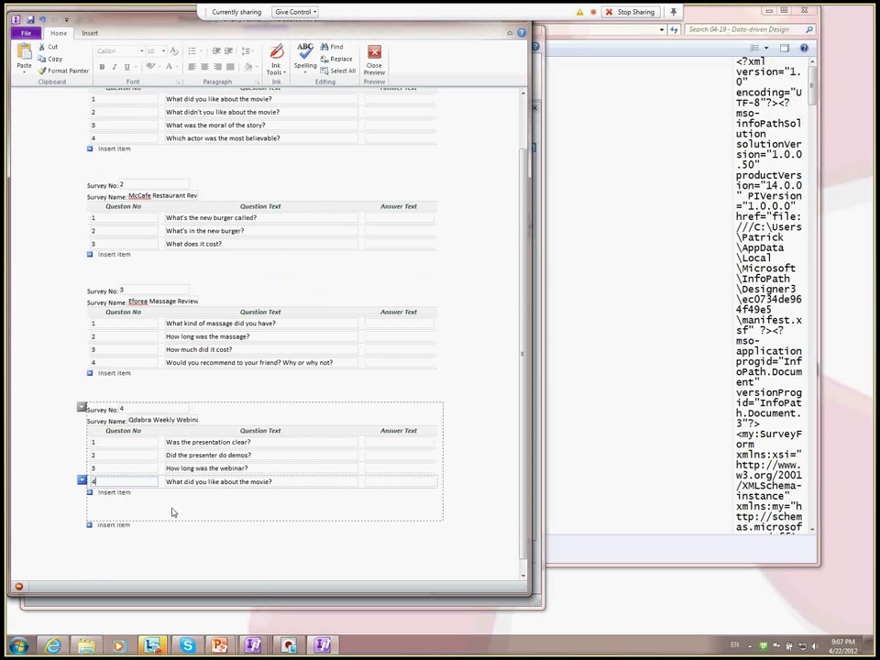
pyautogui.press('Tab')
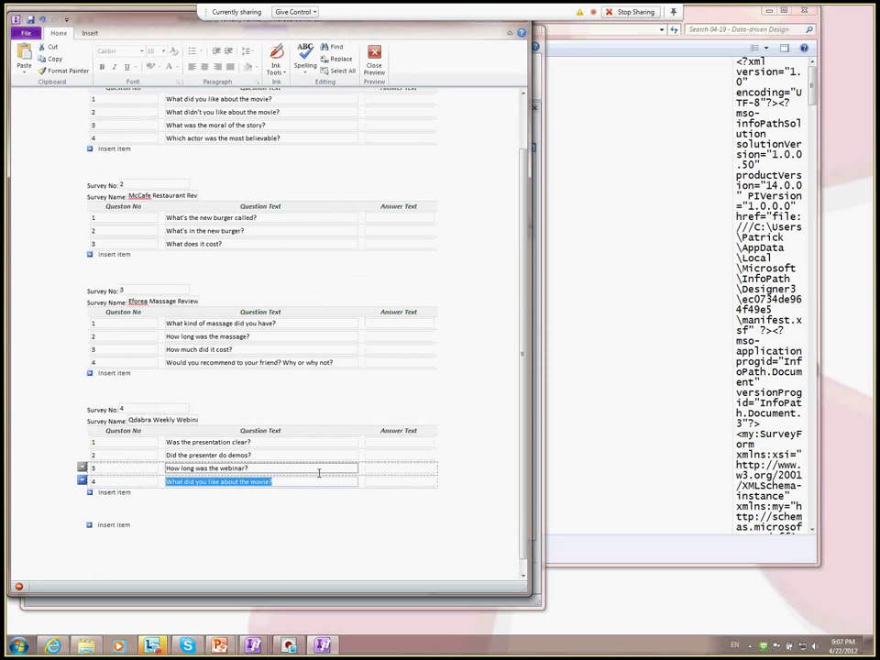
pyautogui.write('Was')
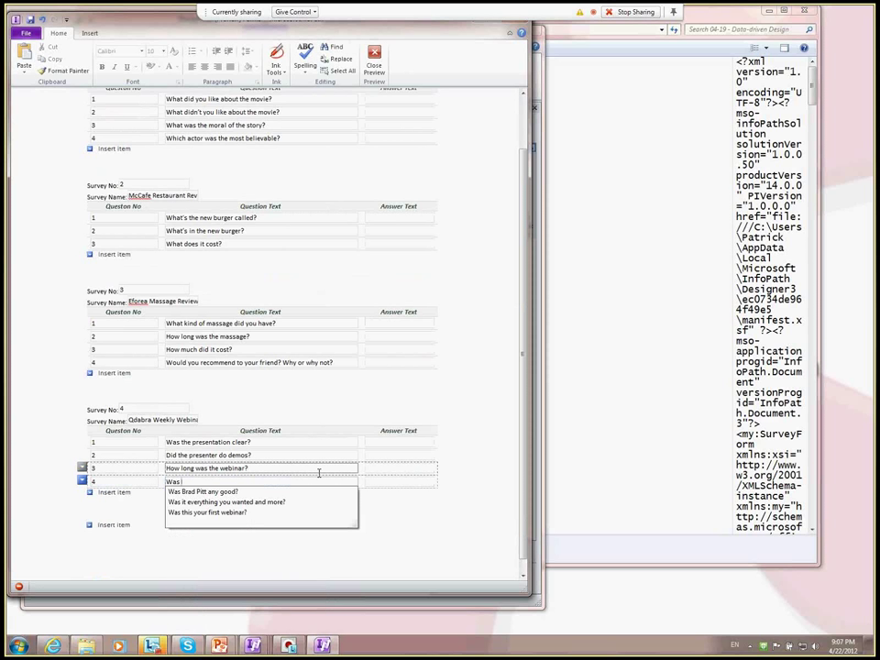
pyautogui.write(' the prese')
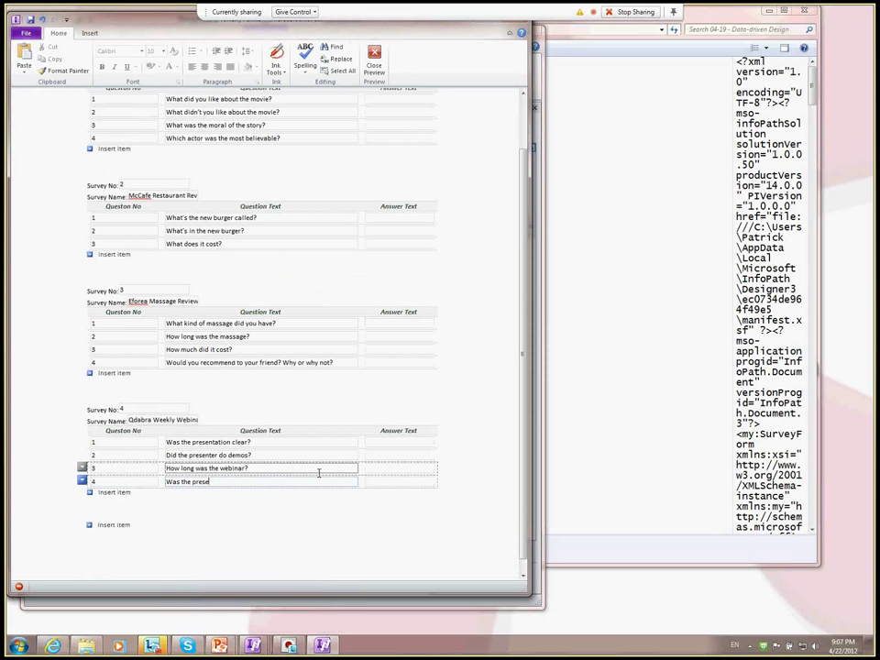
pyautogui.write('ntation worh')
pyautogui.press('BackSpace')
pyautogui.press('BackSpace')
pyautogui.write('th it?')
# Step: Save the previewed form data as QuizQuestions.xml in the 04-19 - Data-driven Design folder, replacing the existing file
pyautogui.click(25, 33)
pyautogui.click(39, 65)
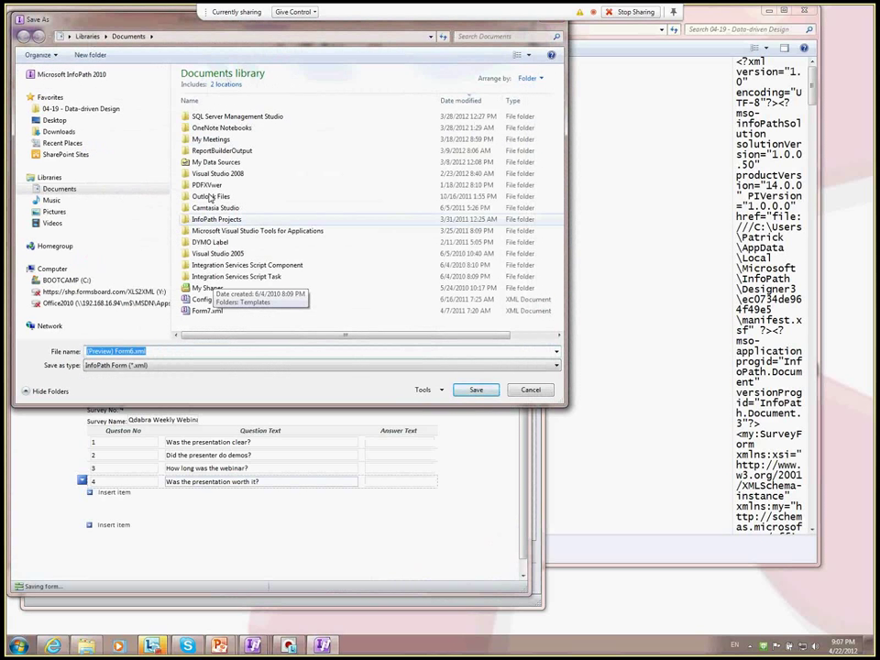
pyautogui.click(83, 108)
pyautogui.click(209, 109)
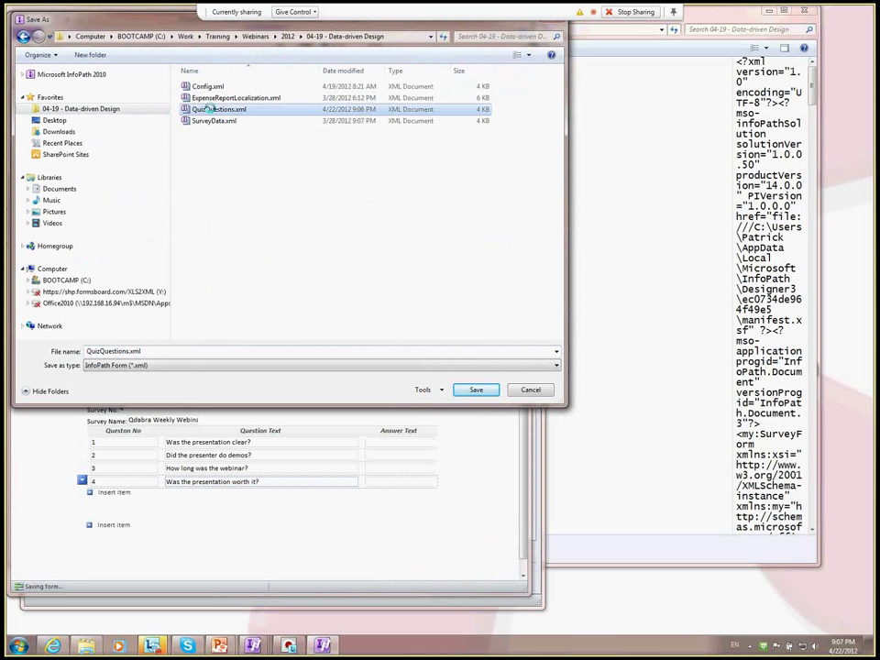
pyautogui.click(476, 389)
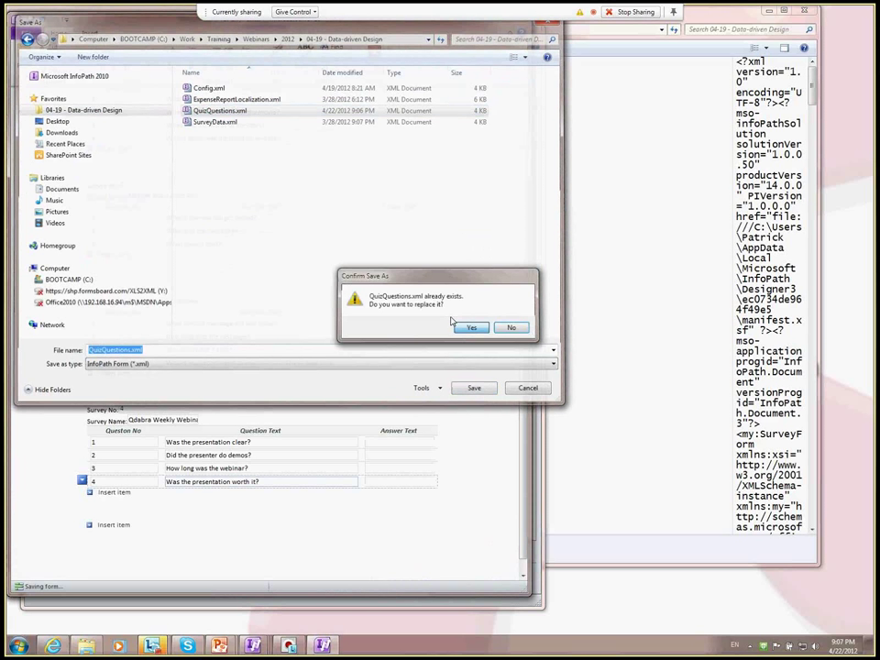
pyautogui.click(471, 326)
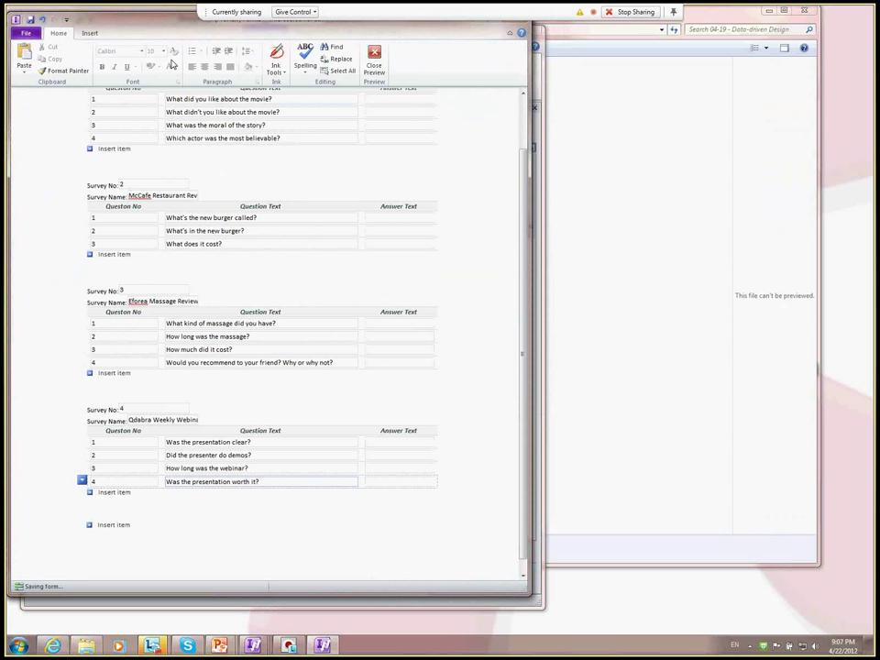
# Step: Switch to the Survey Form - Data-Driven - Final design window and close it without saving changes
pyautogui.moveTo(118, 29); pyautogui.dragTo(121, 38)
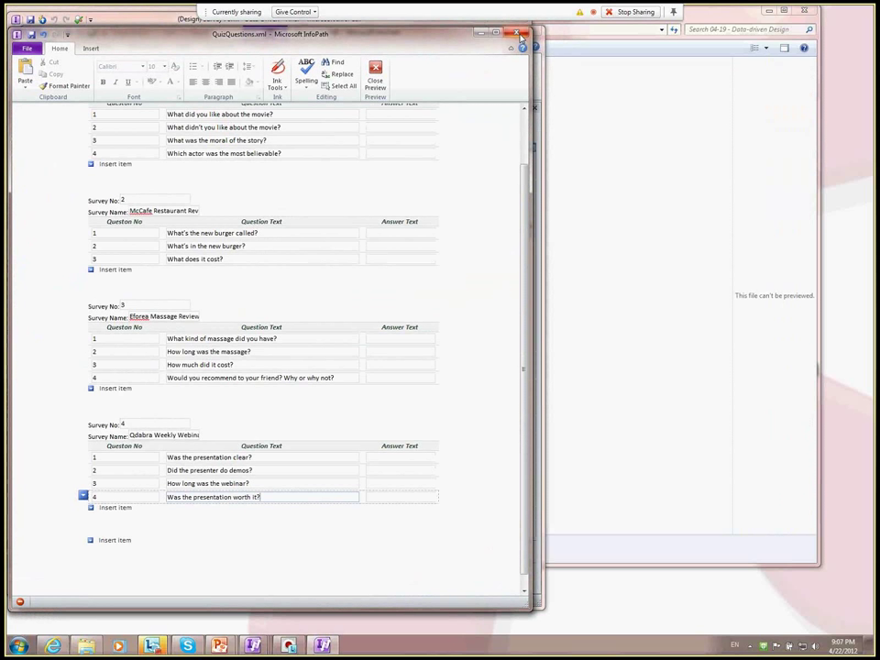
pyautogui.hotkey('alt', 'Tab')
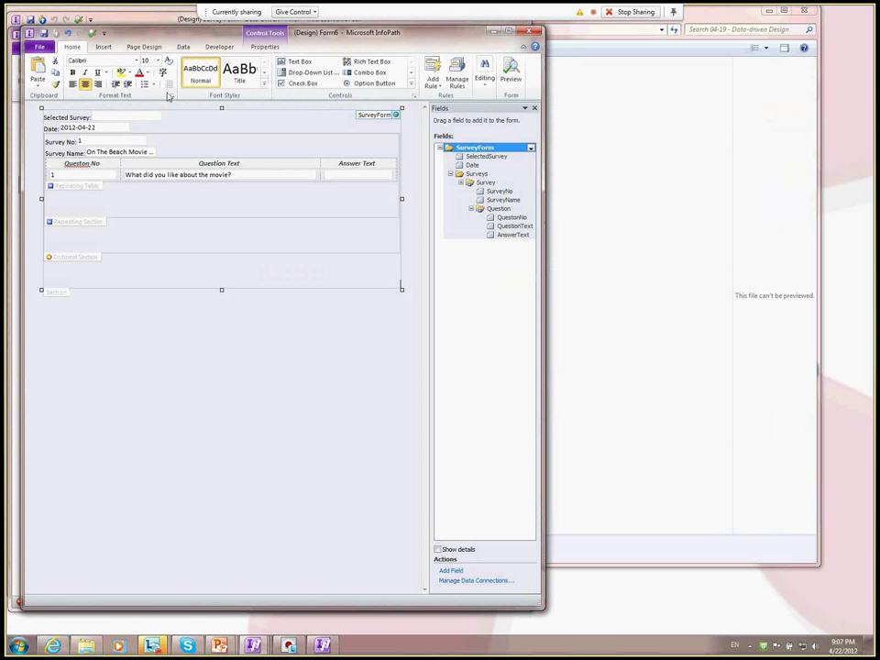
pyautogui.hotkey('alt', 'Tab')
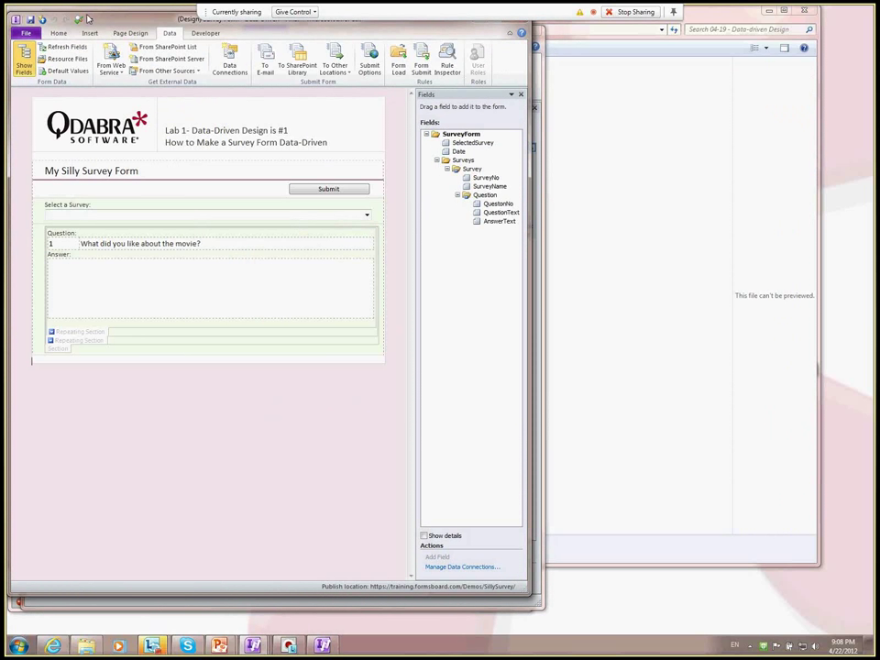
pyautogui.moveTo(87, 18); pyautogui.dragTo(111, 38)
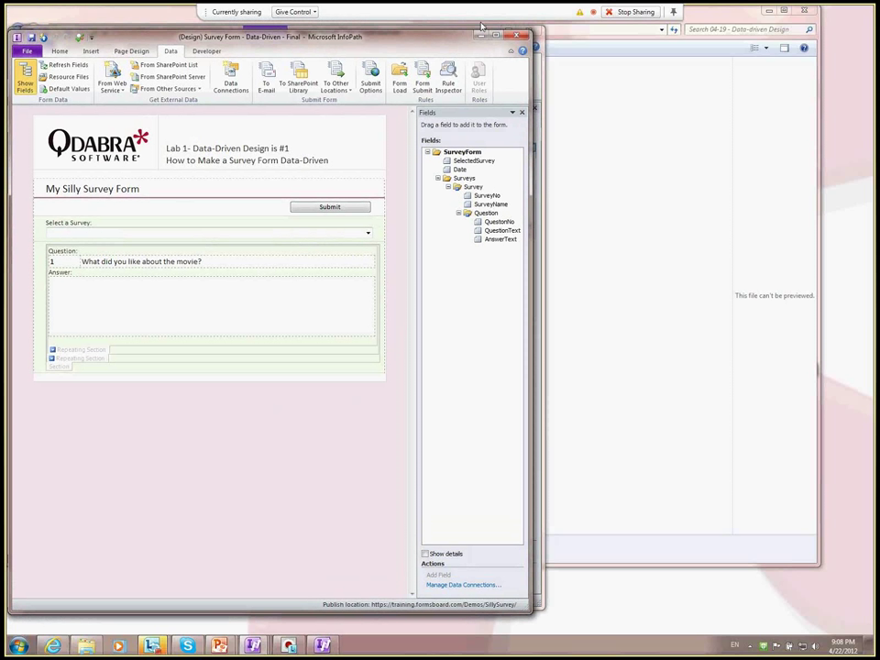
pyautogui.click(516, 35)
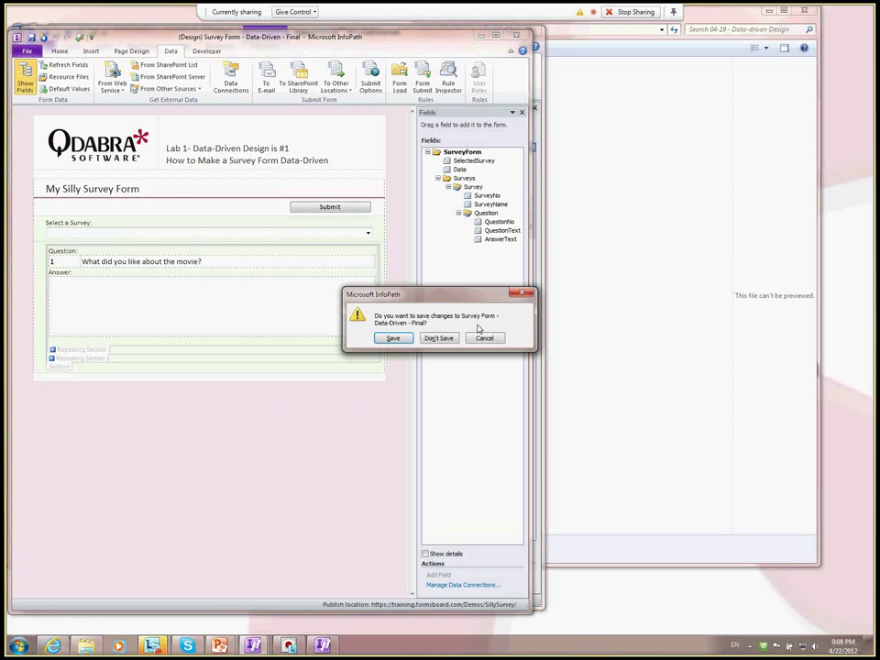
pyautogui.click(438, 337)
# Step: Switch to the design window of the Lab 2 form, My Silly Survey (Config XML)
pyautogui.hotkey('alt', 'Tab')
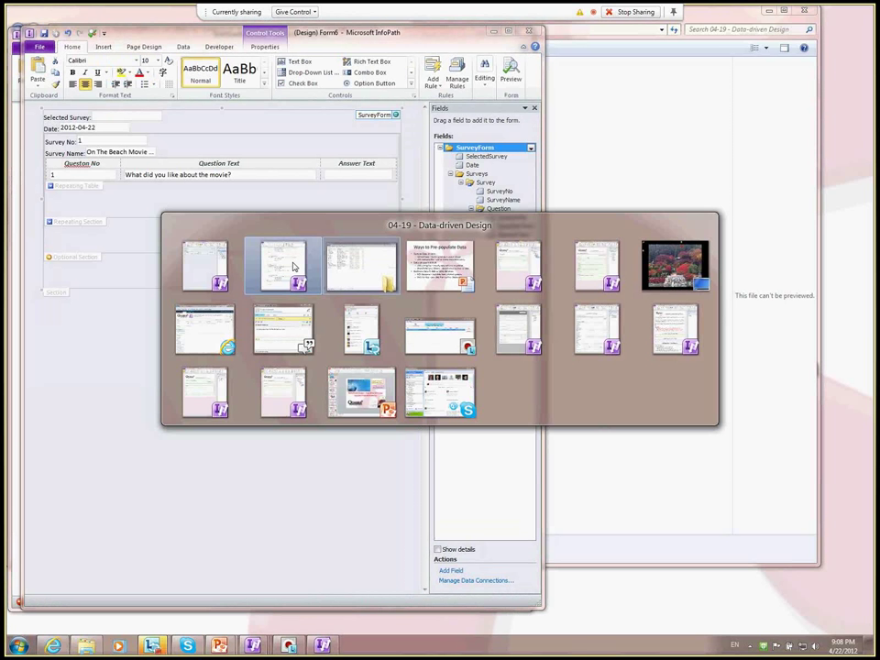
pyautogui.hotkey('alt', 'Tab')
pyautogui.hotkey('alt', 'Tab')
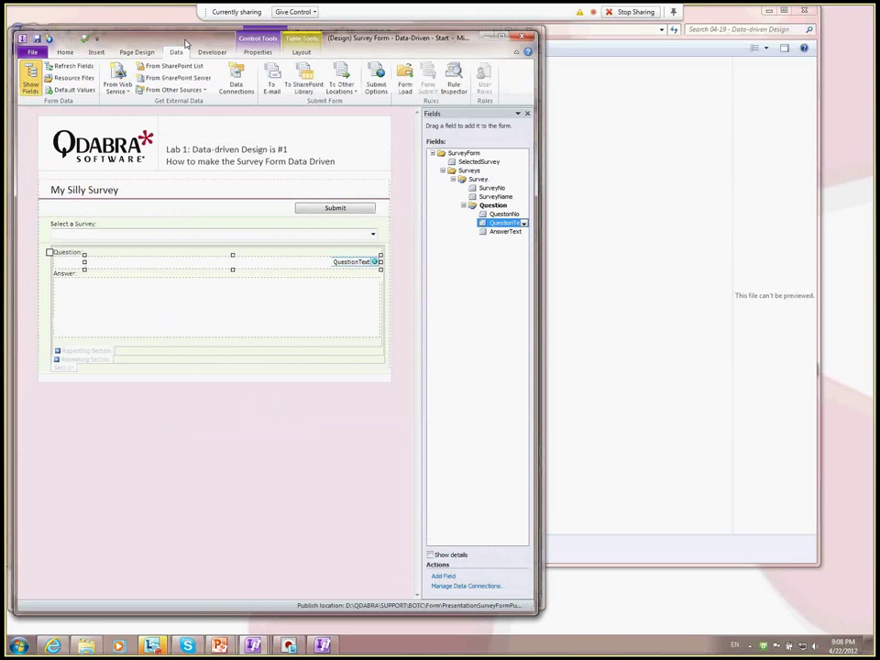
pyautogui.hotkey('alt', 'Tab')
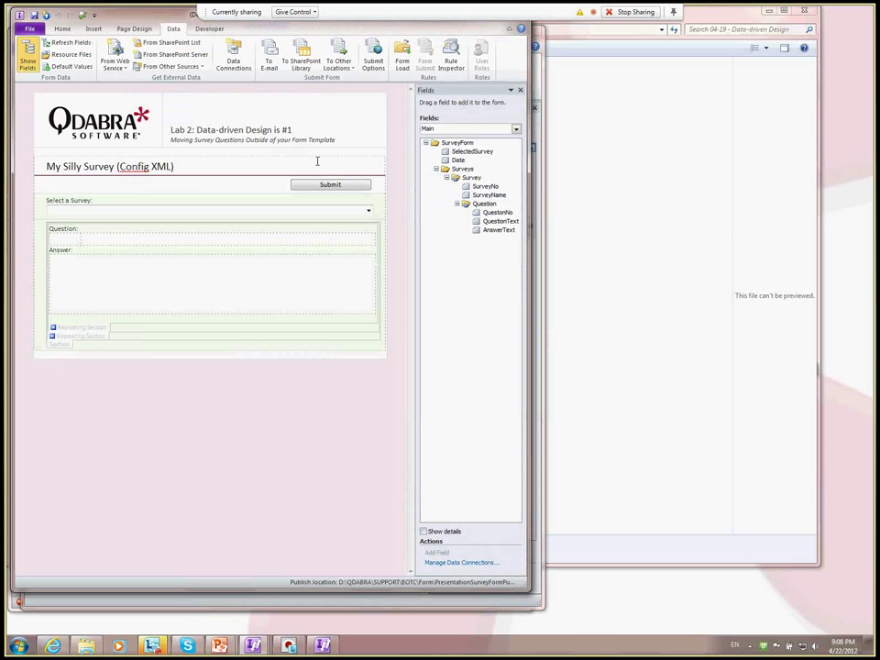
# Step: Change the Config data connection to use QuizQuestions.xml, keeping its name and automatic retrieval, and check it in the connection list
pyautogui.click(229, 61)
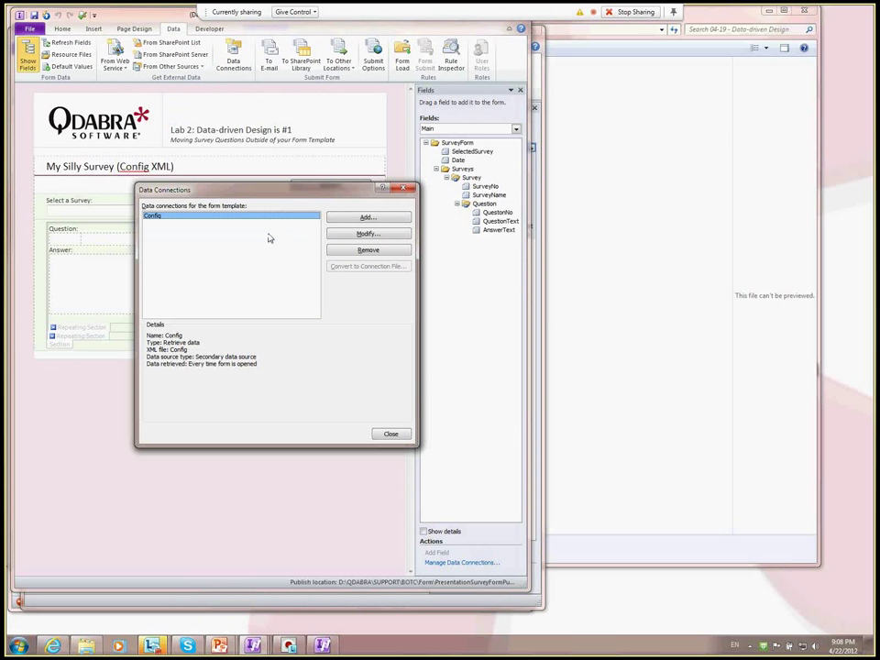
pyautogui.click(369, 235)
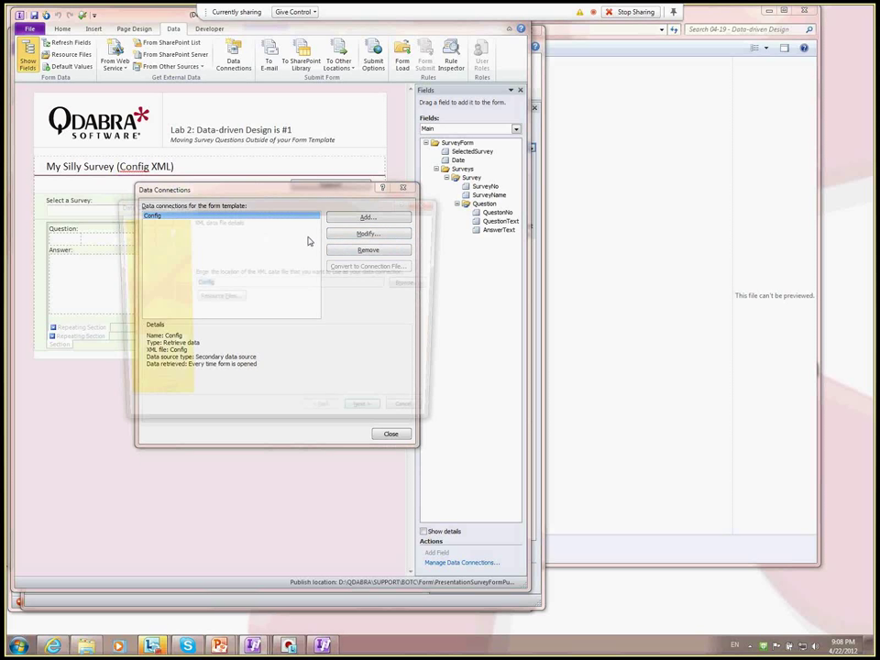
pyautogui.click(414, 283)
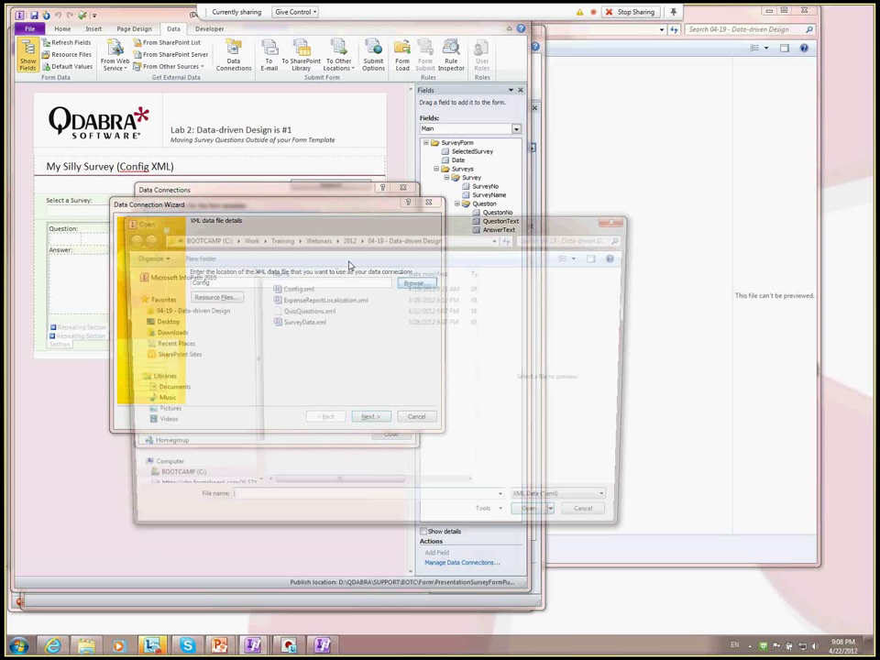
pyautogui.doubleClick(312, 310)
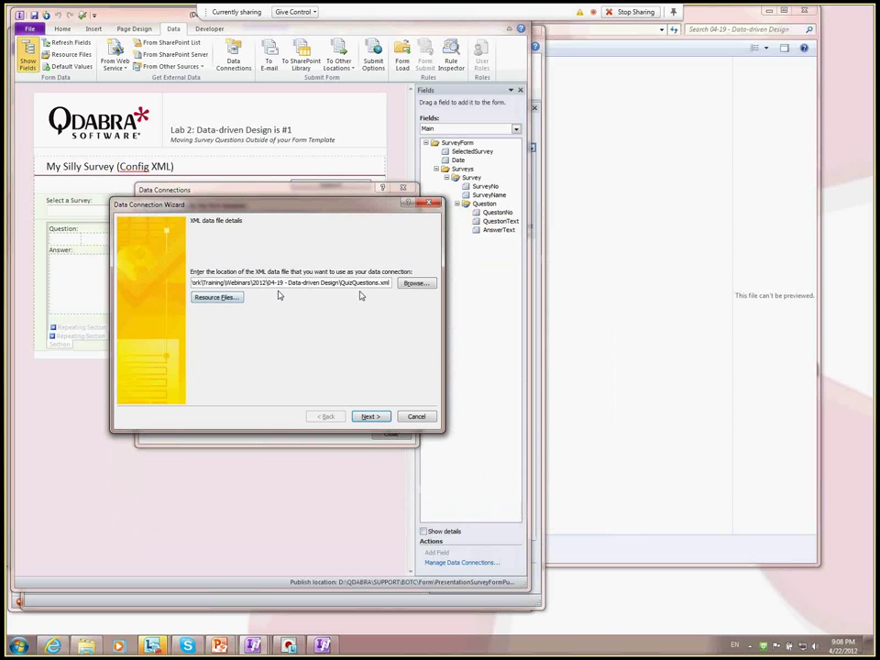
pyautogui.click(368, 417)
pyautogui.click(369, 417)
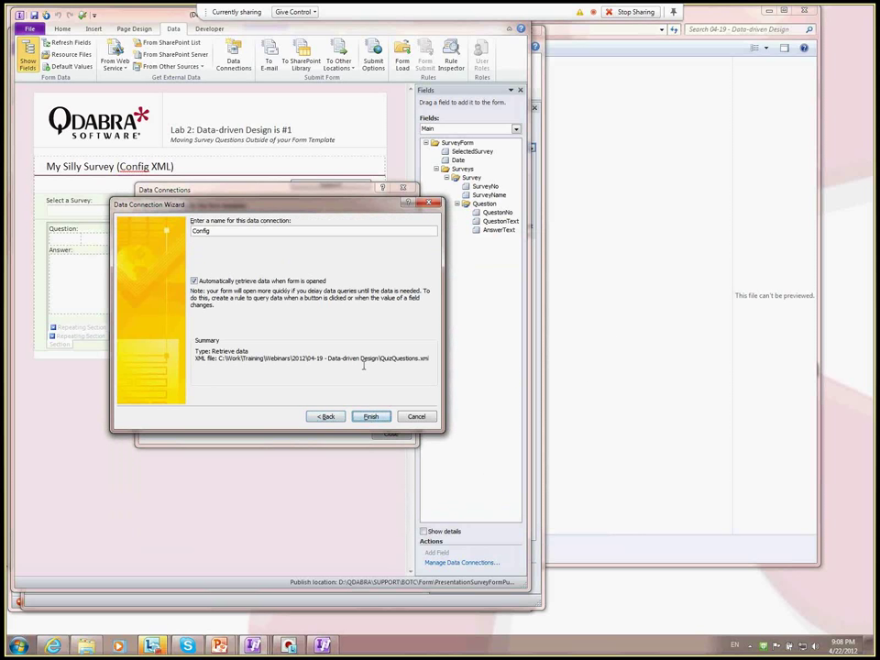
pyautogui.click(370, 416)
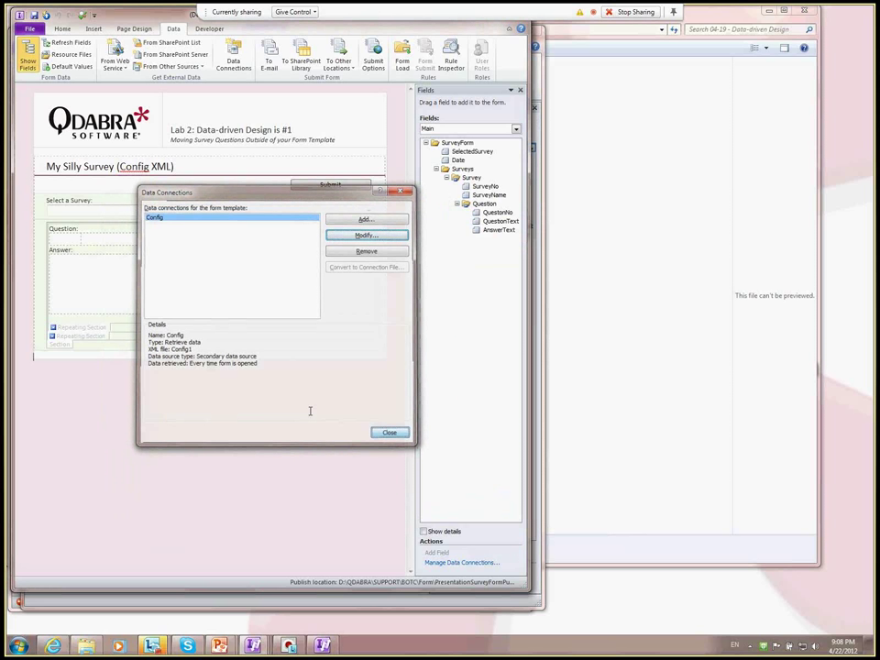
pyautogui.press('Escape')
pyautogui.click(225, 55)
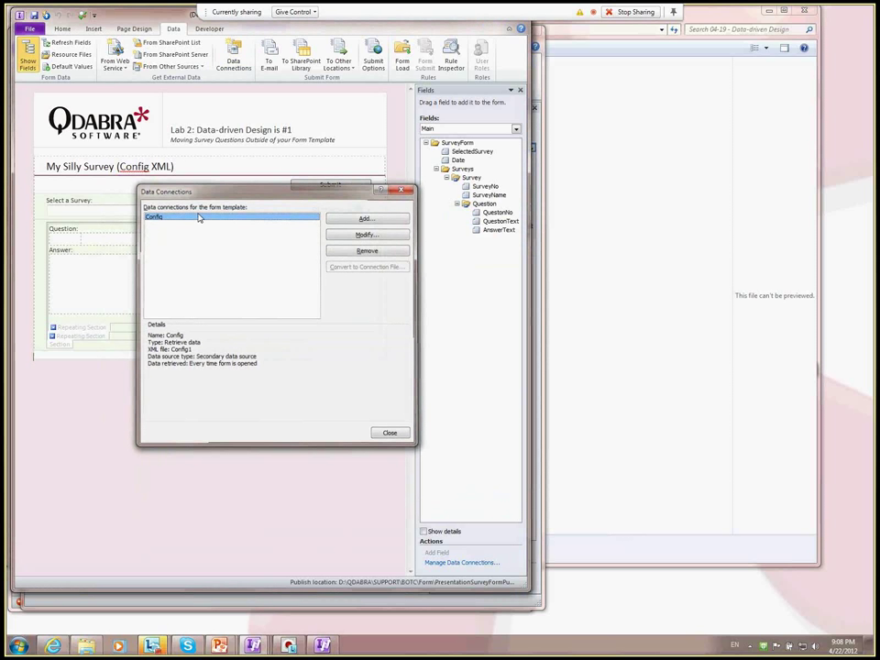
pyautogui.press('Escape')
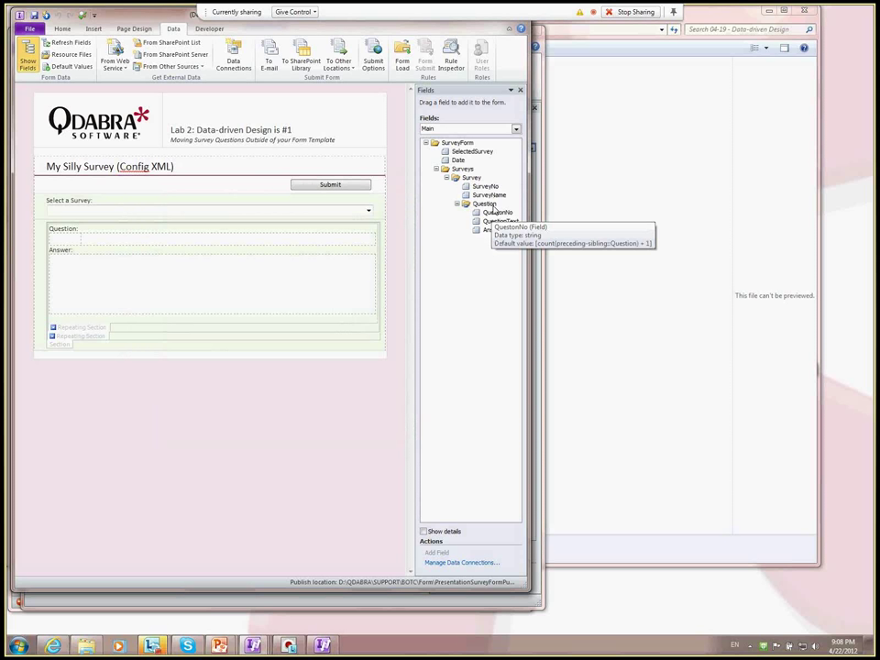
# Step: Examine the SelectedSurvey drop-down list's properties for its external data source, entries, value and display name
pyautogui.moveTo(472, 150); pyautogui.dragTo(88, 210)
pyautogui.rightClick(89, 213)
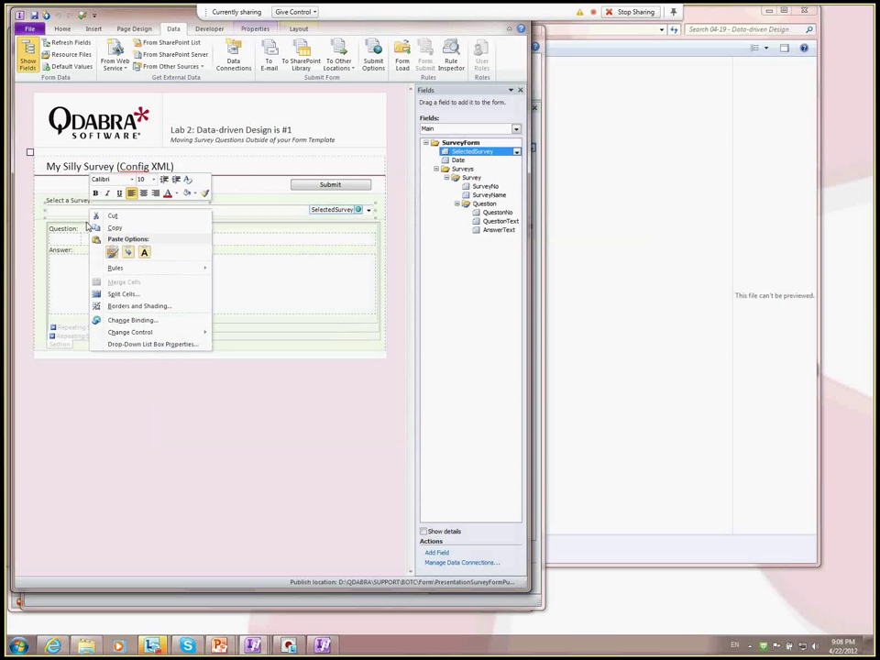
pyautogui.moveTo(120, 334)
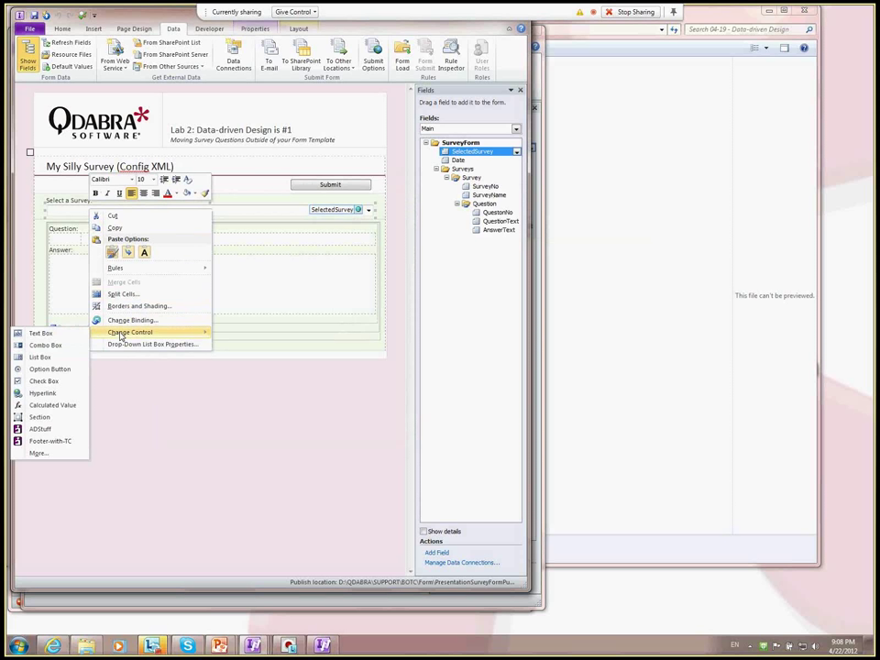
pyautogui.click(72, 212)
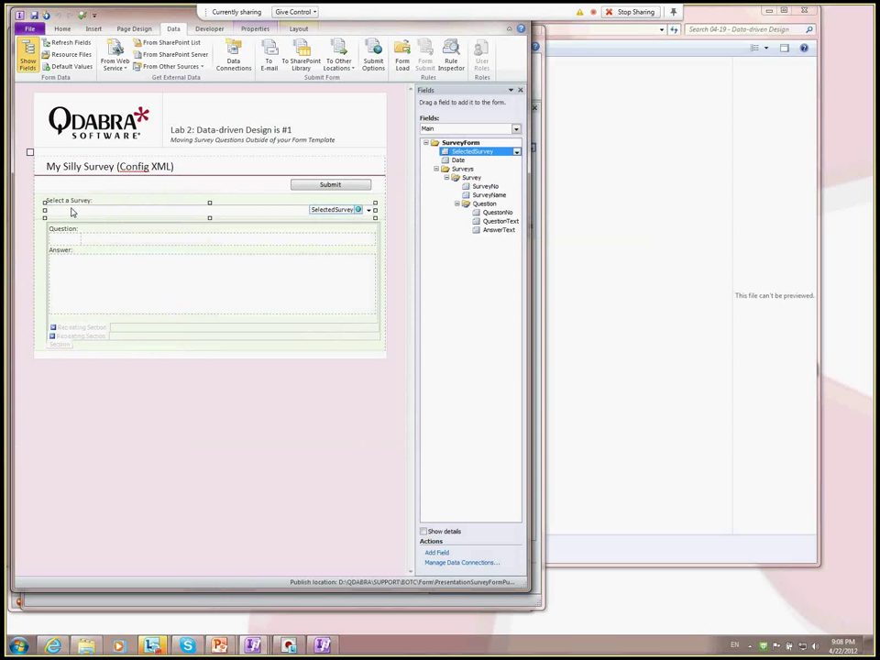
pyautogui.rightClick(72, 211)
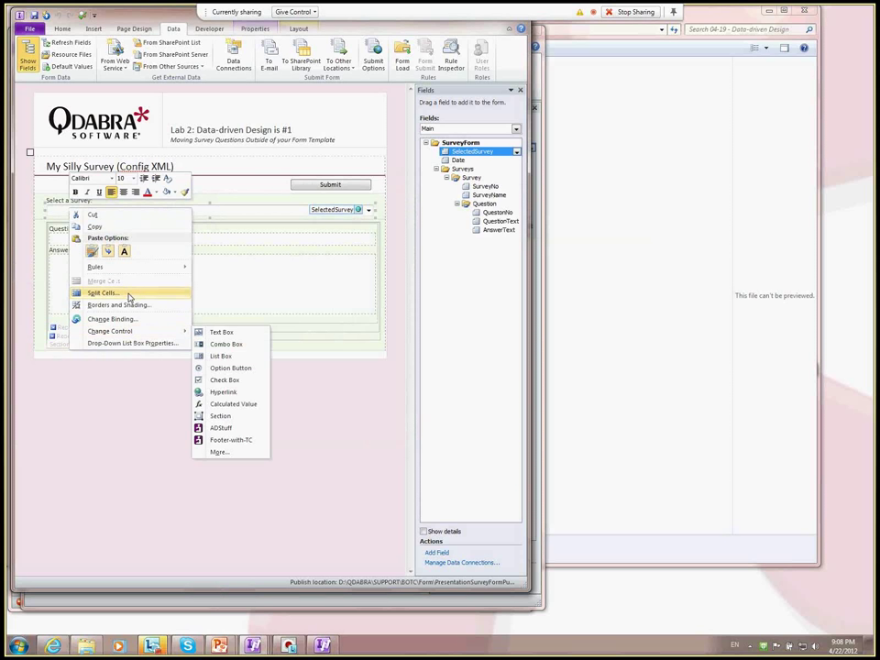
pyautogui.click(118, 344)
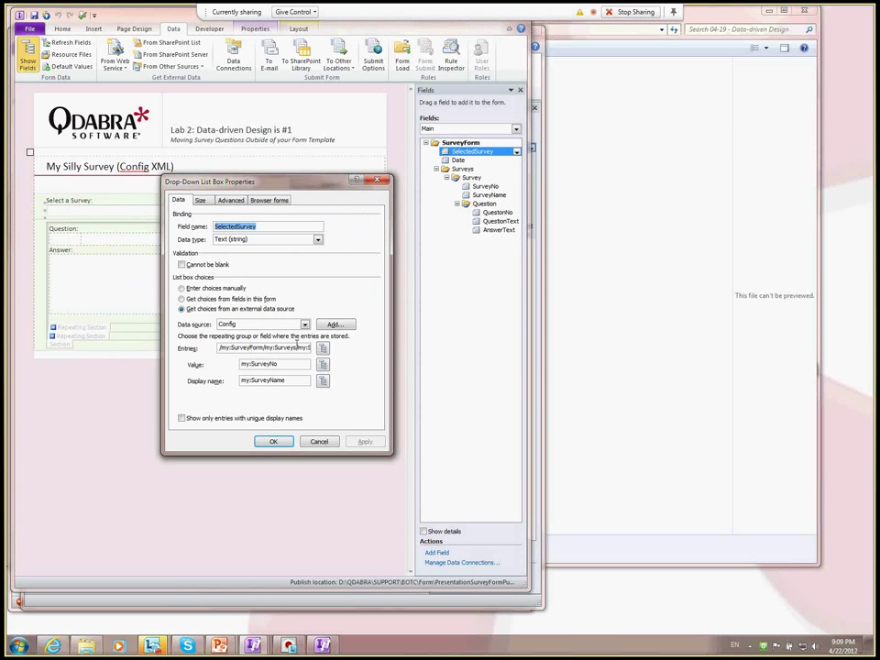
pyautogui.click(273, 440)
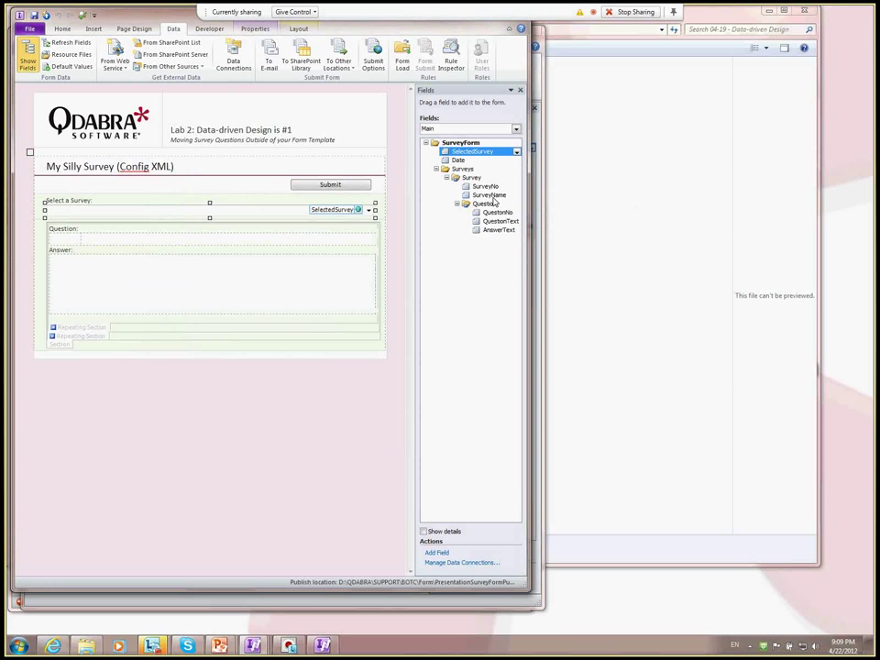
# Step: Examine the QuestionText field's default value formula, including its Config source field and the filter on question and survey numbers
pyautogui.click(485, 203)
pyautogui.doubleClick(499, 221)
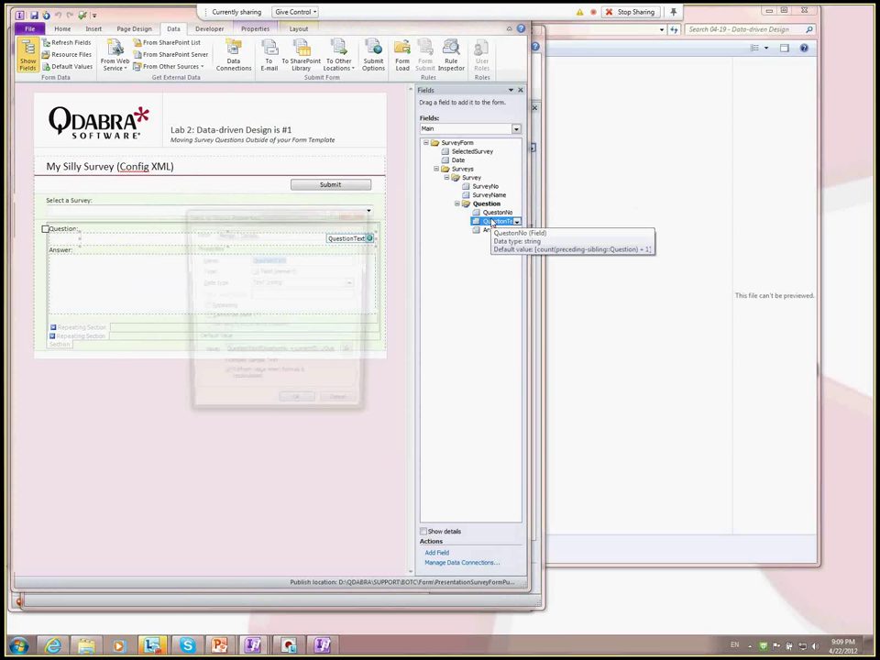
pyautogui.click(352, 355)
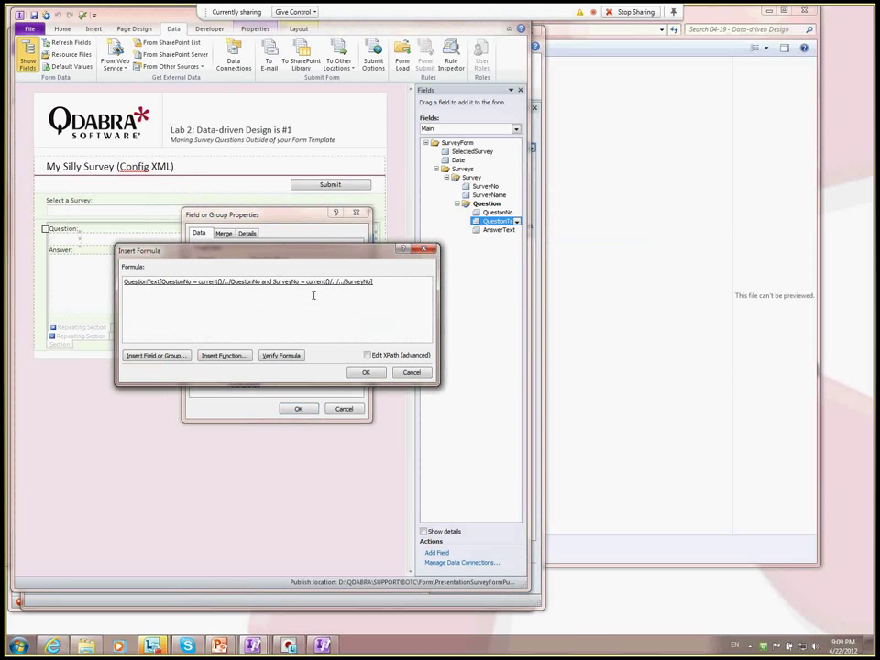
pyautogui.doubleClick(313, 294)
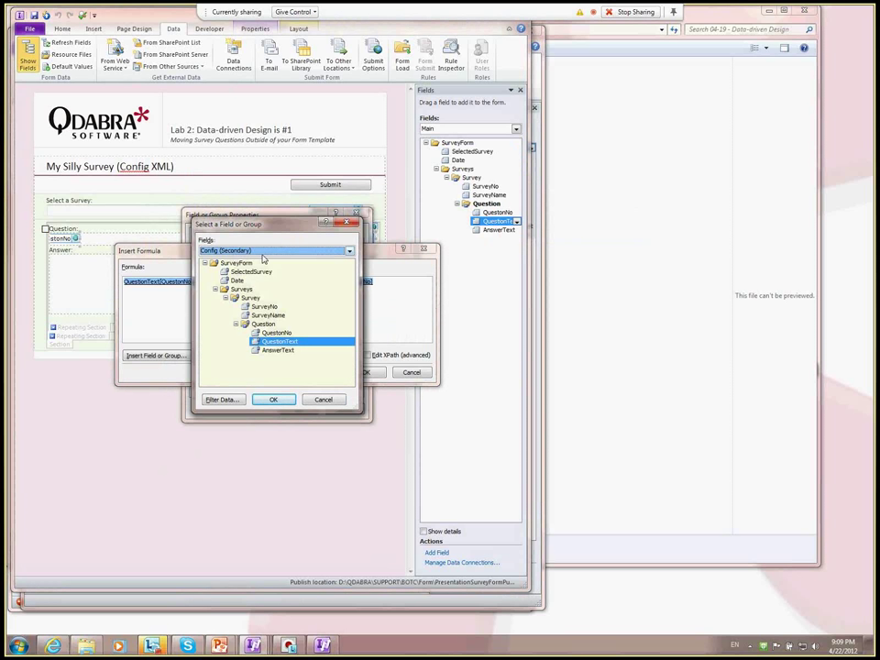
pyautogui.click(236, 400)
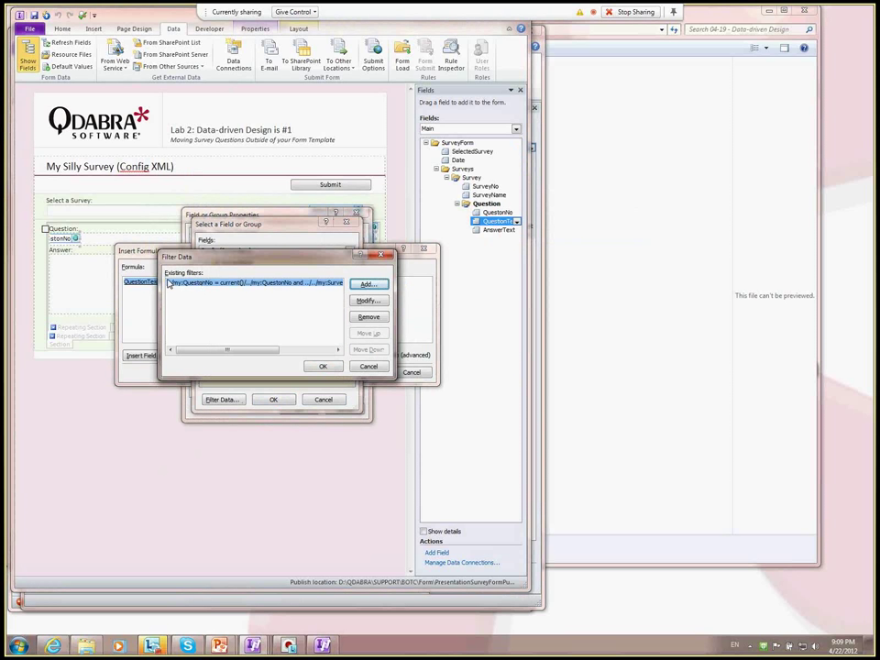
pyautogui.press('Return')
pyautogui.press('Return')
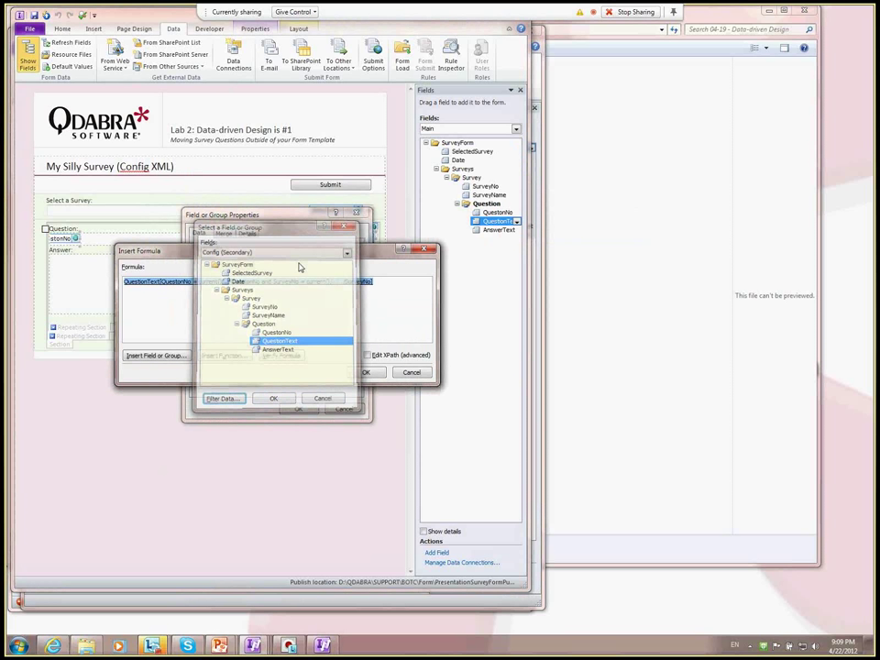
pyautogui.press('Return')
pyautogui.press('Return')
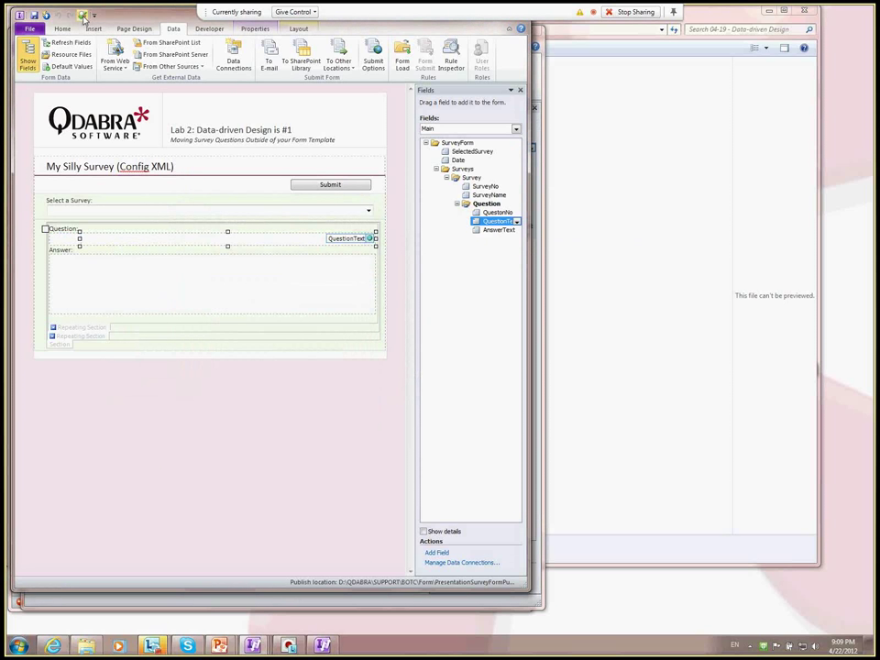
# Step: Preview the form, try the Qdabra Weekly Webinar Review and Eforea Massage Review surveys, and close the preview
pyautogui.click(83, 17)
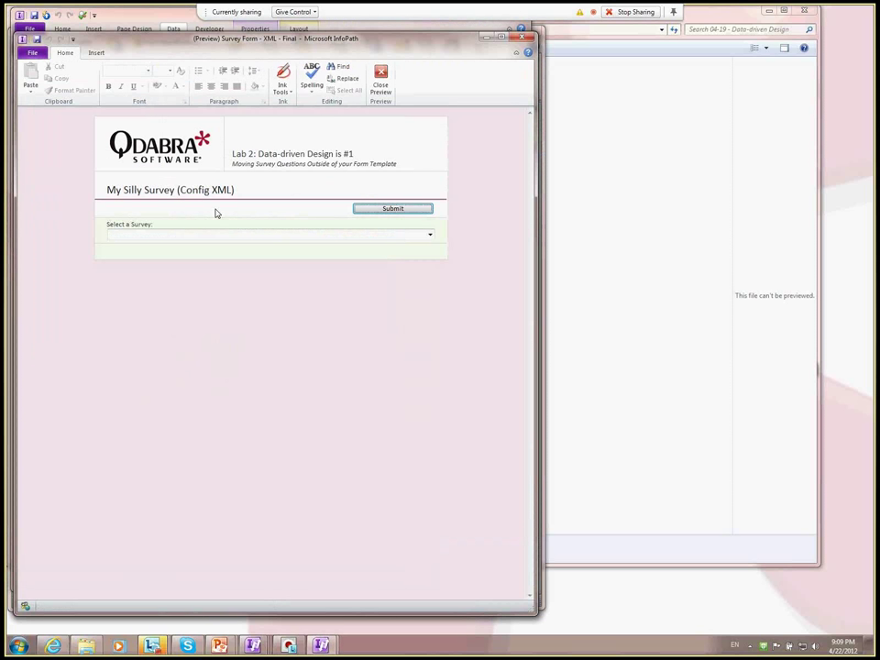
pyautogui.click(213, 237)
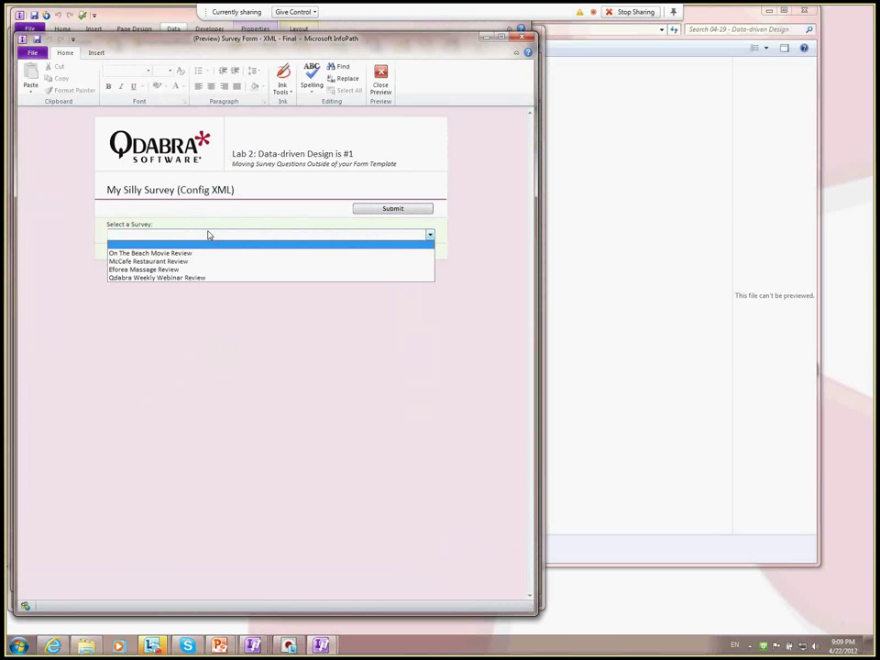
pyautogui.click(169, 279)
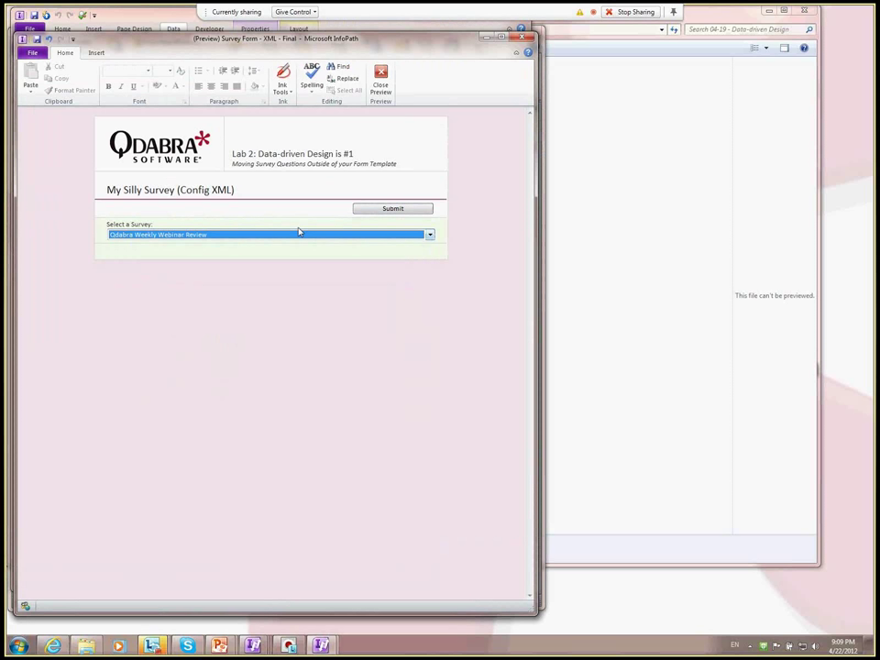
pyautogui.click(257, 235)
pyautogui.click(260, 235)
pyautogui.click(248, 237)
pyautogui.click(223, 256)
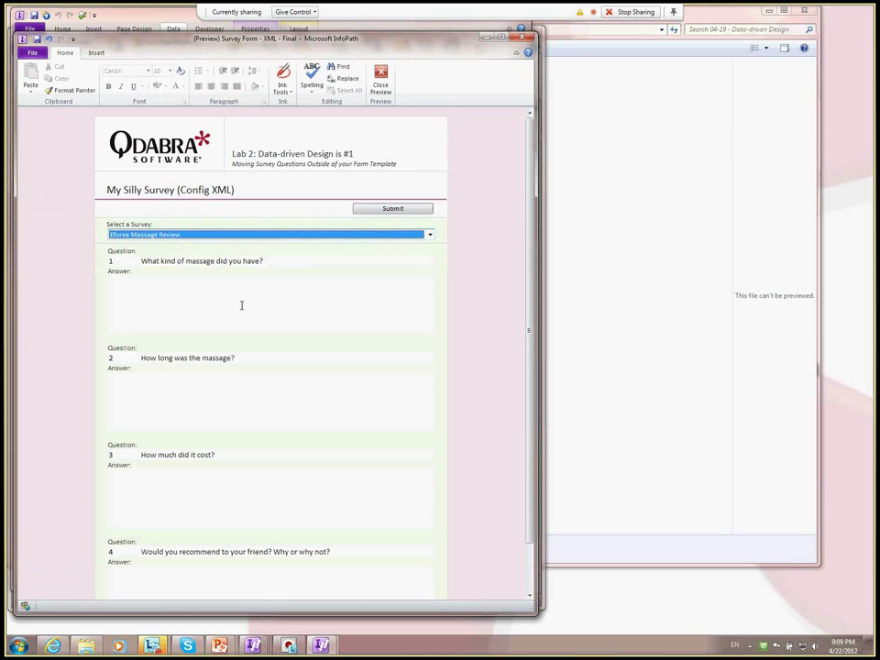
pyautogui.scroll(-1, 223, 302)
pyautogui.scroll(1, 223, 293)
pyautogui.click(381, 80)
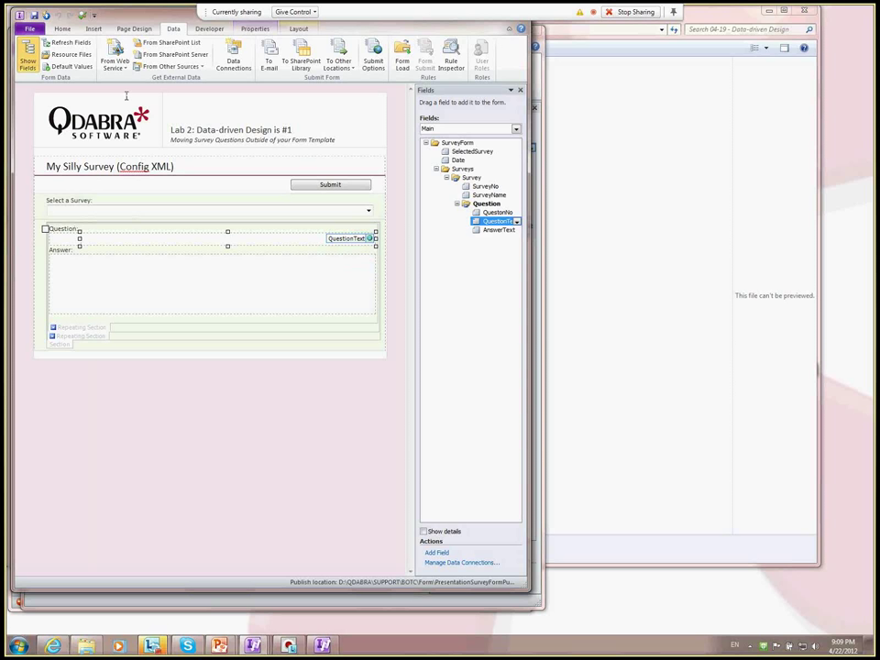
# Step: Add another Survey group below the third one in the form's default values
pyautogui.click(71, 67)
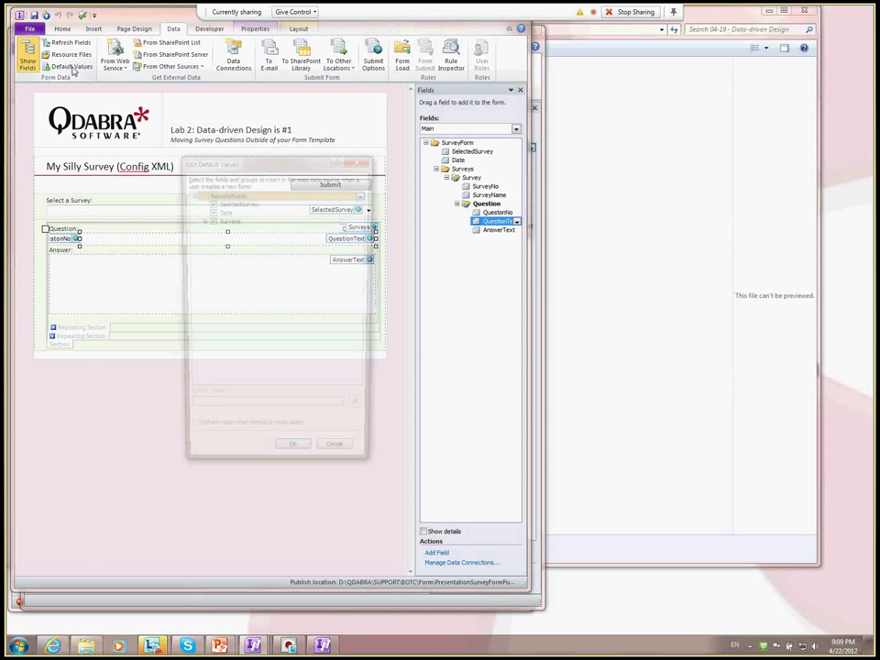
pyautogui.click(202, 220)
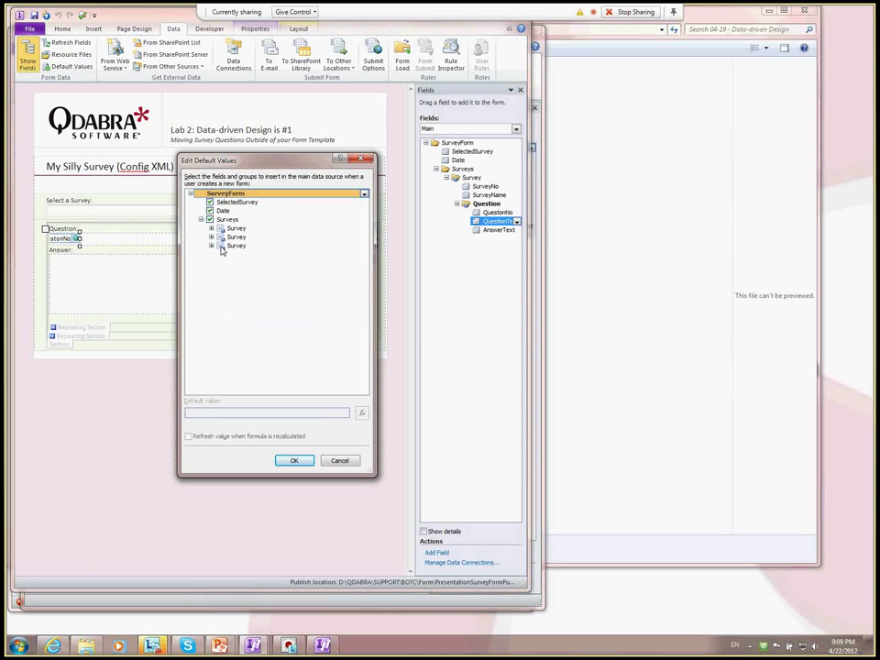
pyautogui.click(261, 246)
pyautogui.click(364, 246)
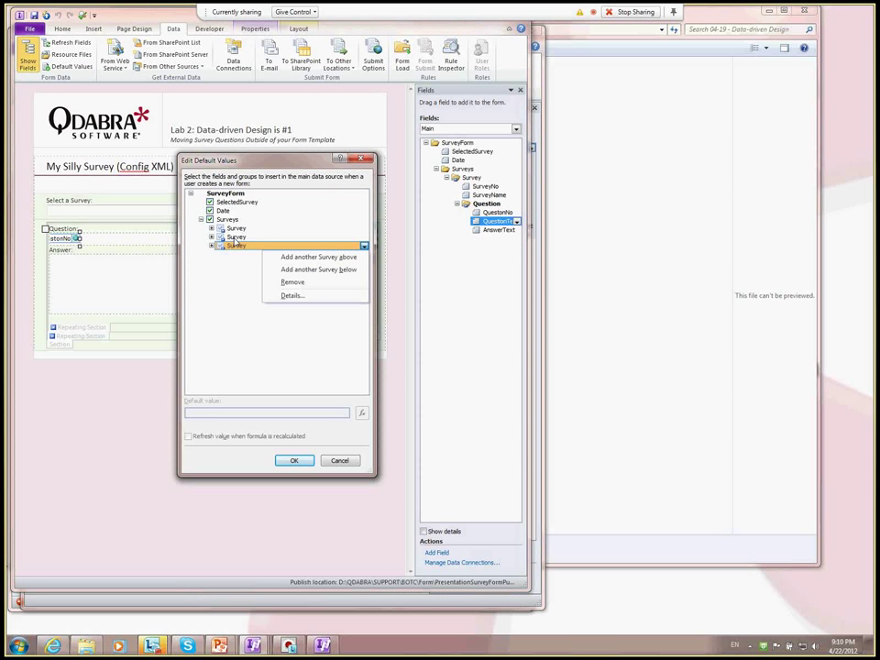
pyautogui.click(347, 269)
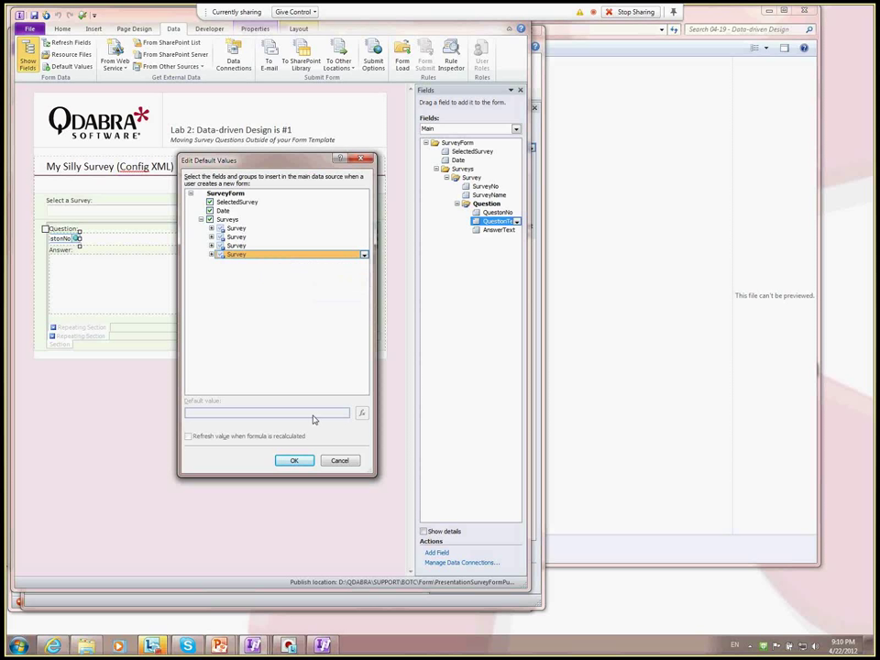
pyautogui.click(293, 461)
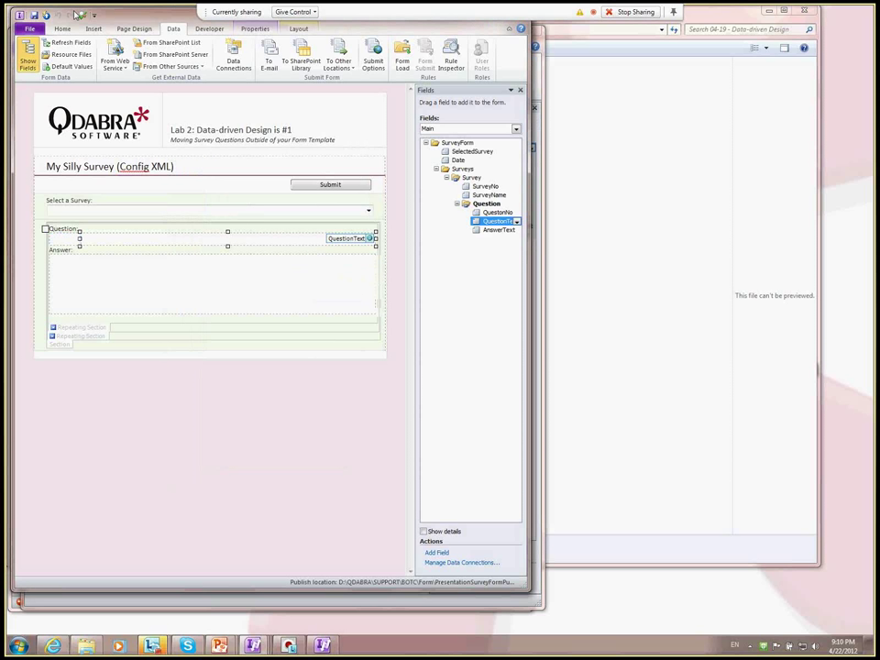
# Step: Preview the form again with the Qdabra Weekly Webinar Review survey selected, and close the preview
pyautogui.click(81, 17)
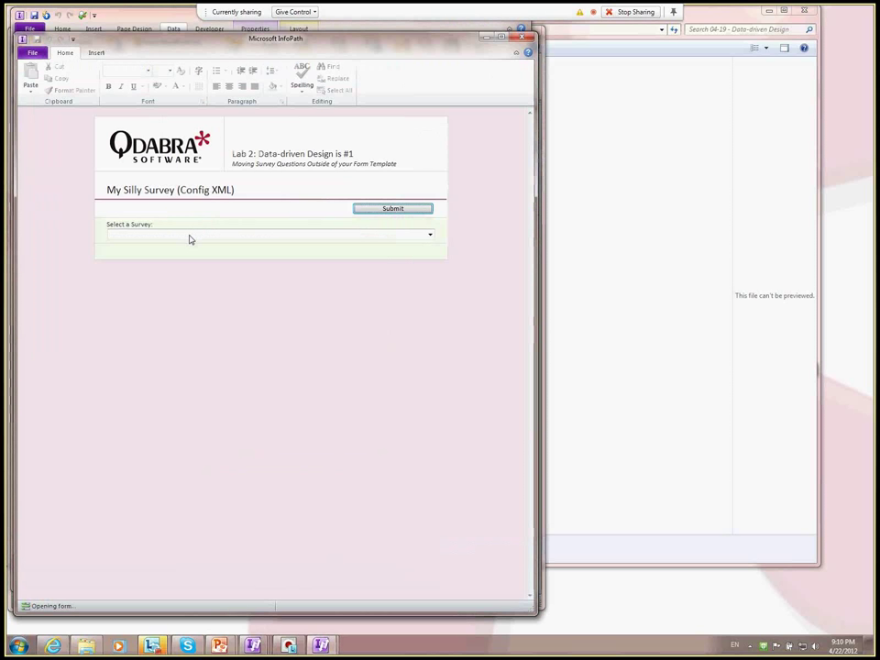
pyautogui.click(189, 235)
pyautogui.click(183, 276)
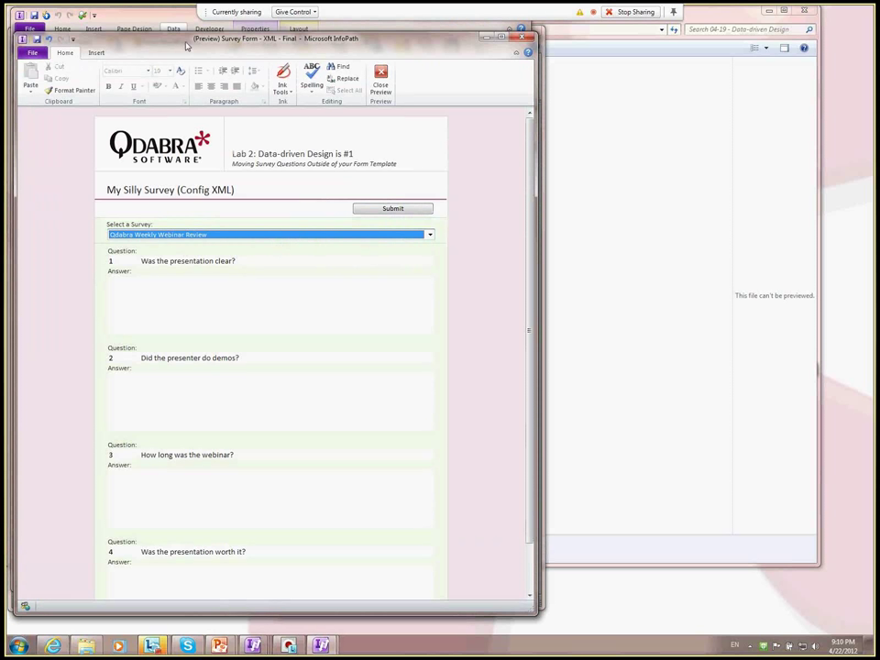
pyautogui.click(524, 28)
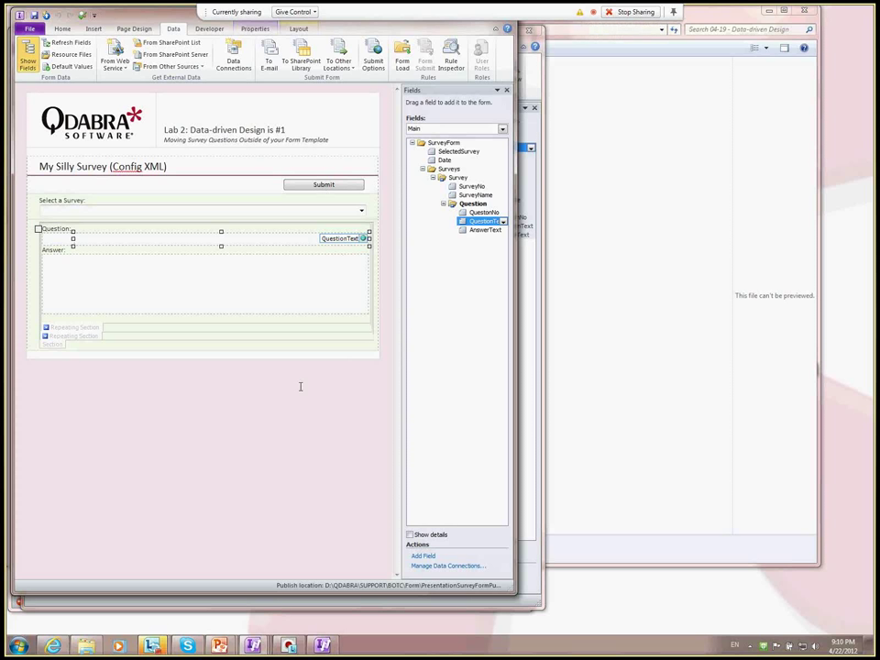
# Step: Close the Survey Form - XML - Final design window without saving changes, and close the QuizQuestions.xml window
pyautogui.click(843, 396)
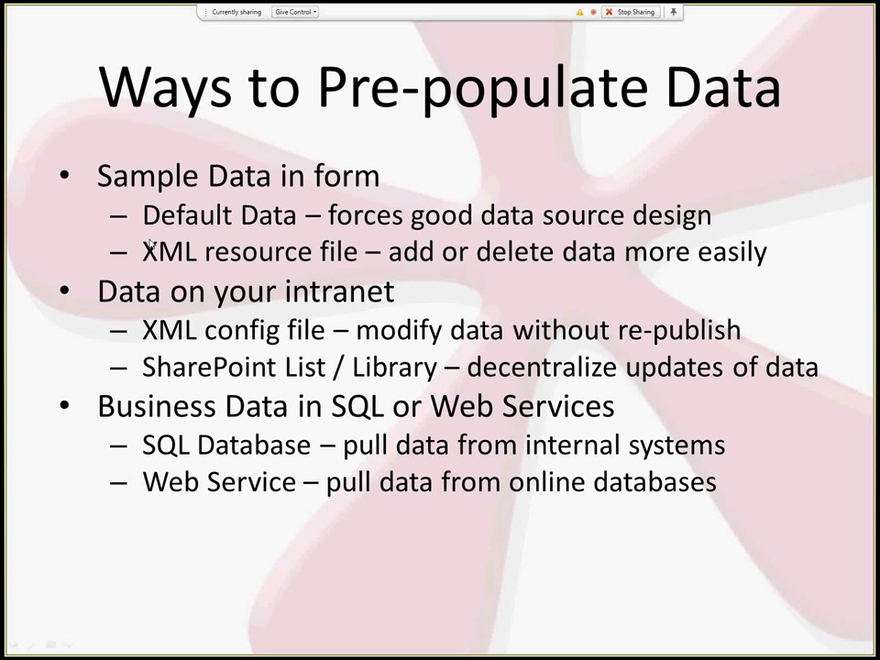
pyautogui.hotkey('alt', 'Tab')
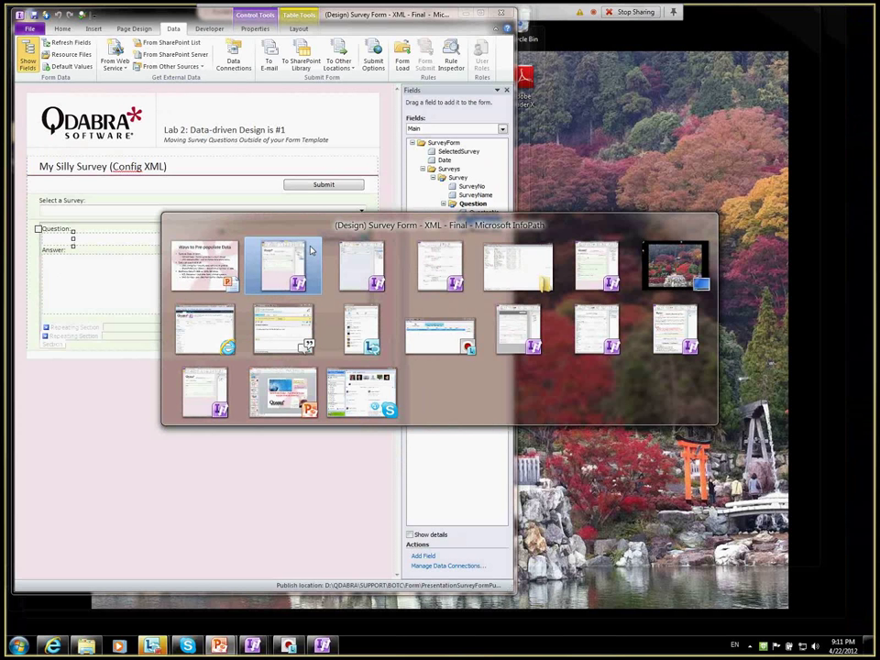
pyautogui.click(310, 253)
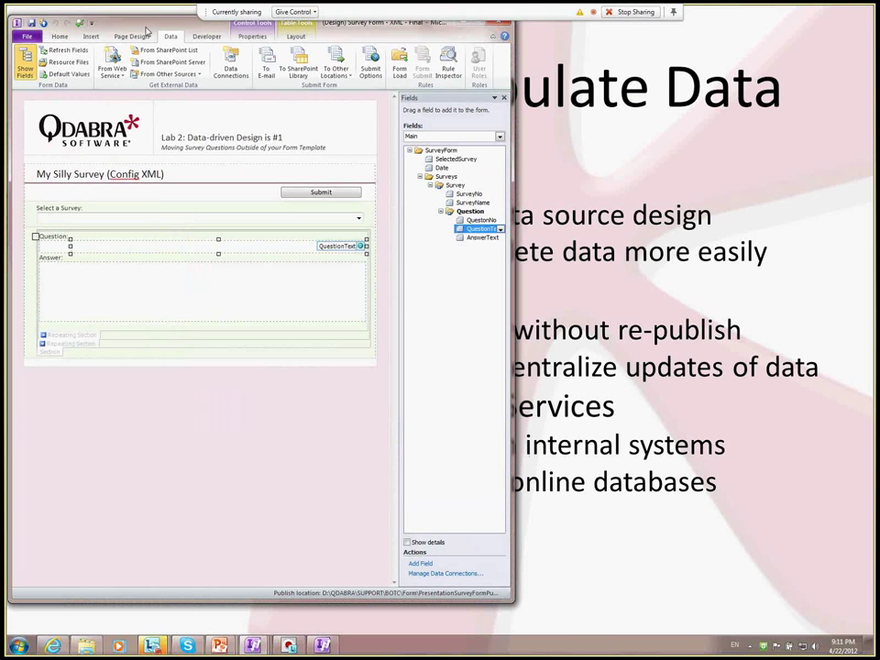
pyautogui.moveTo(145, 30); pyautogui.dragTo(142, 44)
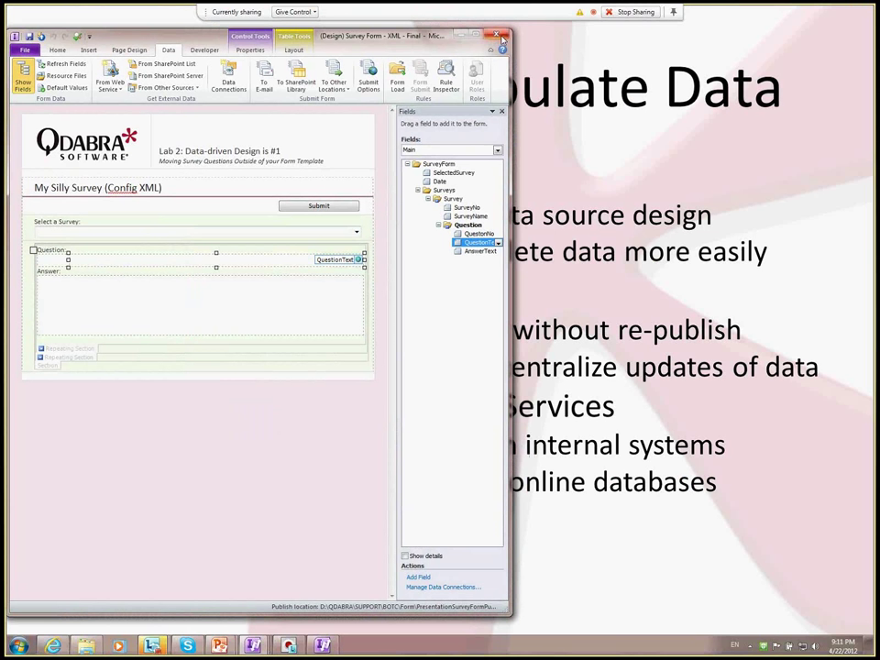
pyautogui.click(496, 35)
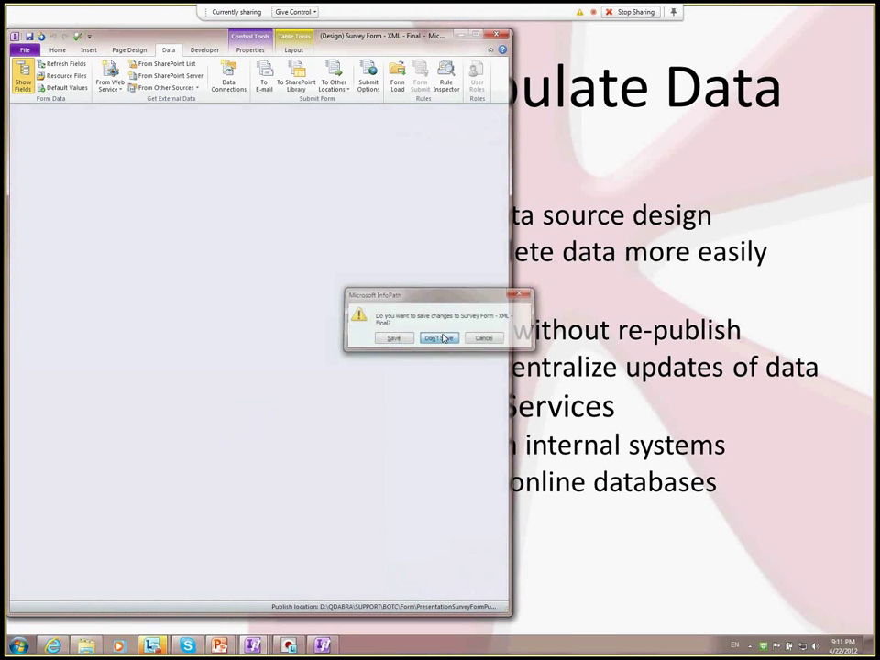
pyautogui.click(439, 336)
pyautogui.hotkey('alt', 'Tab')
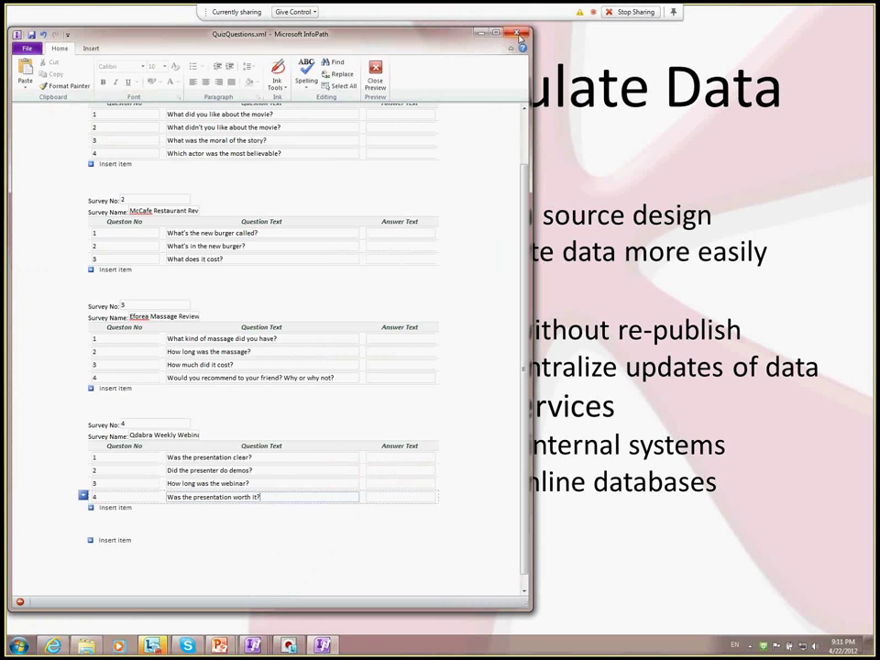
pyautogui.click(530, 97)
# Step: Advance the PowerPoint slide show to the slide "Two Form Solutions = Data-Driven Design"
pyautogui.press('Right')
pyautogui.press('Right')
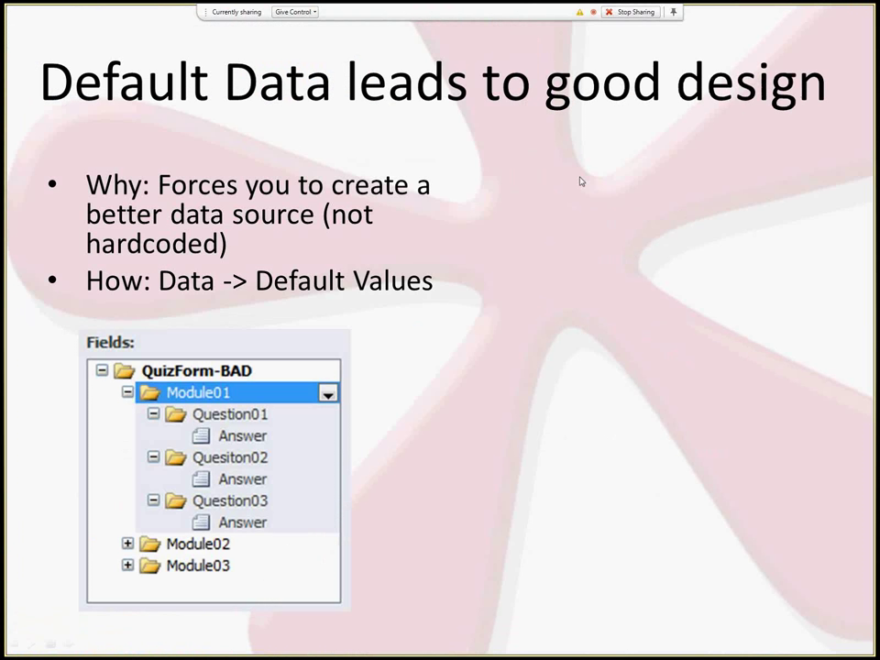
pyautogui.press('Right')
pyautogui.press('Right')
pyautogui.press('Right')
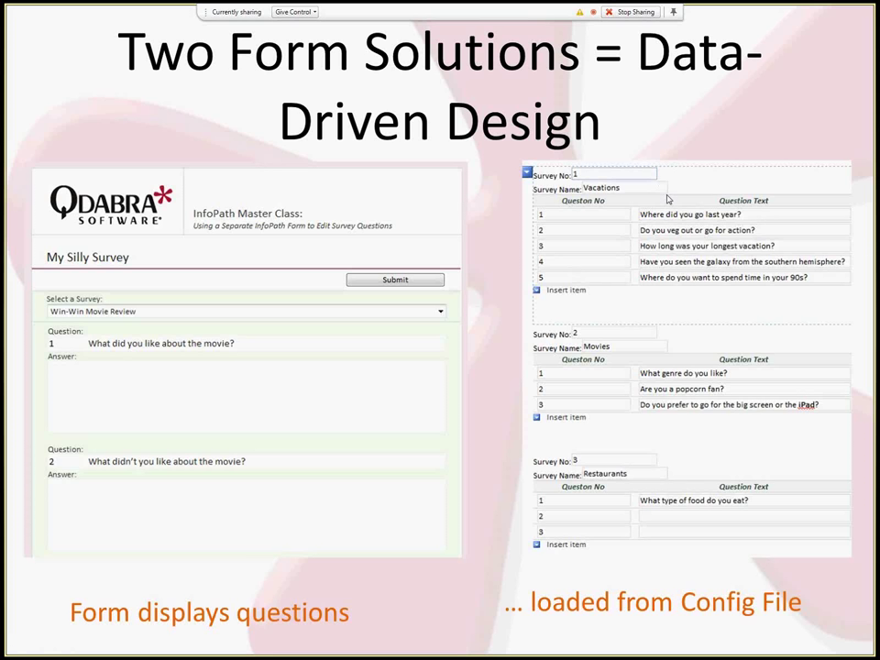
# Step: Switch to the Form6 design window in InfoPath and close it without saving changes
pyautogui.hotkey('alt', 'Tab')
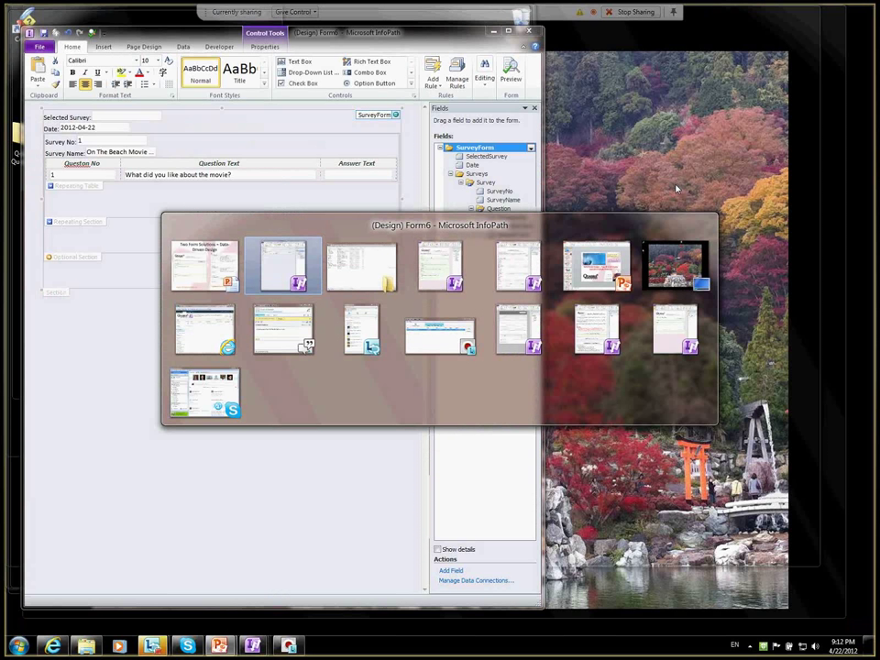
pyautogui.hotkey('alt', 'F4')
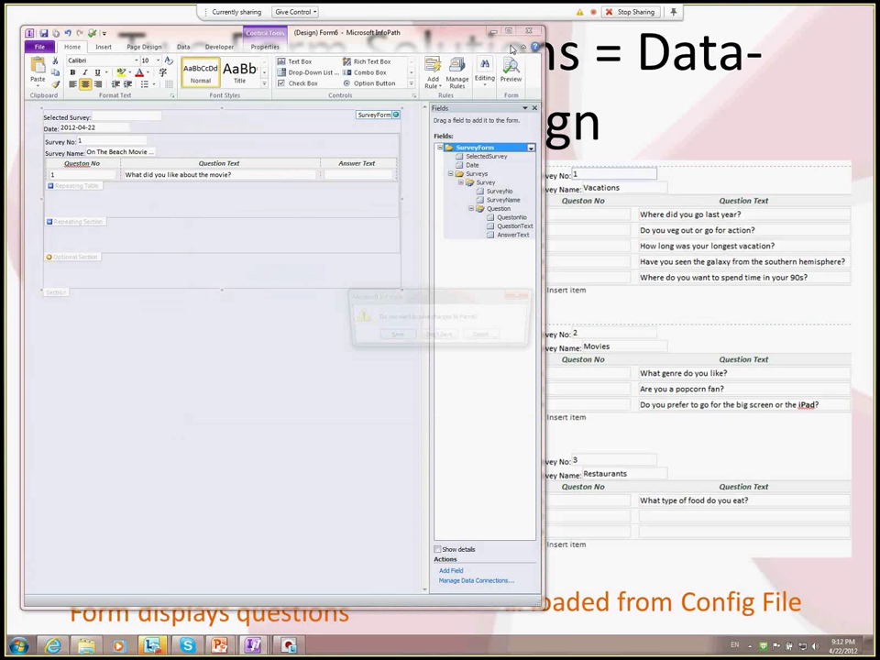
pyautogui.press('n')
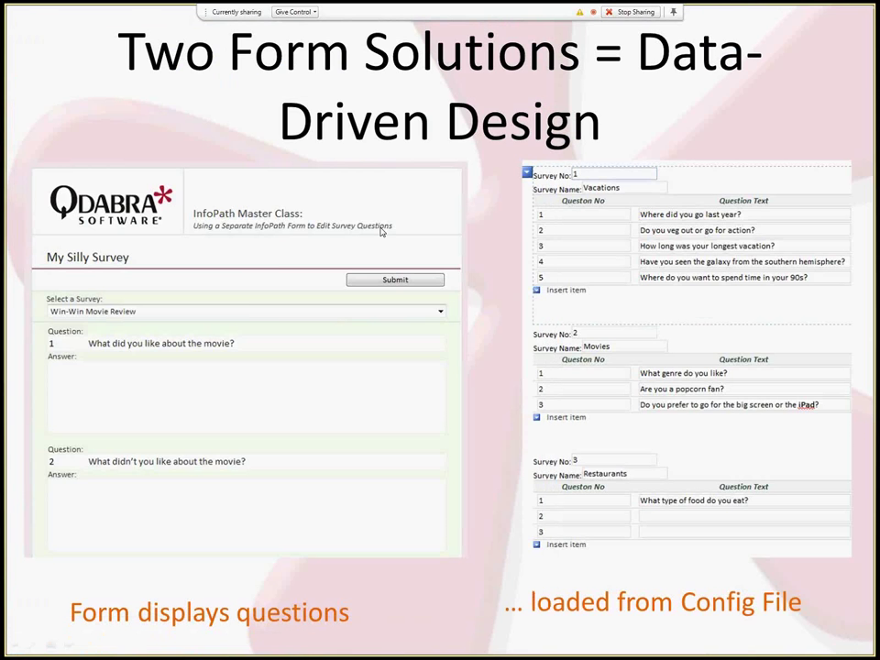
# Step: Go through the open InfoPath windows to the PresentationSurveyForm design and close it without saving changes
pyautogui.hotkey('alt', 'Tab')
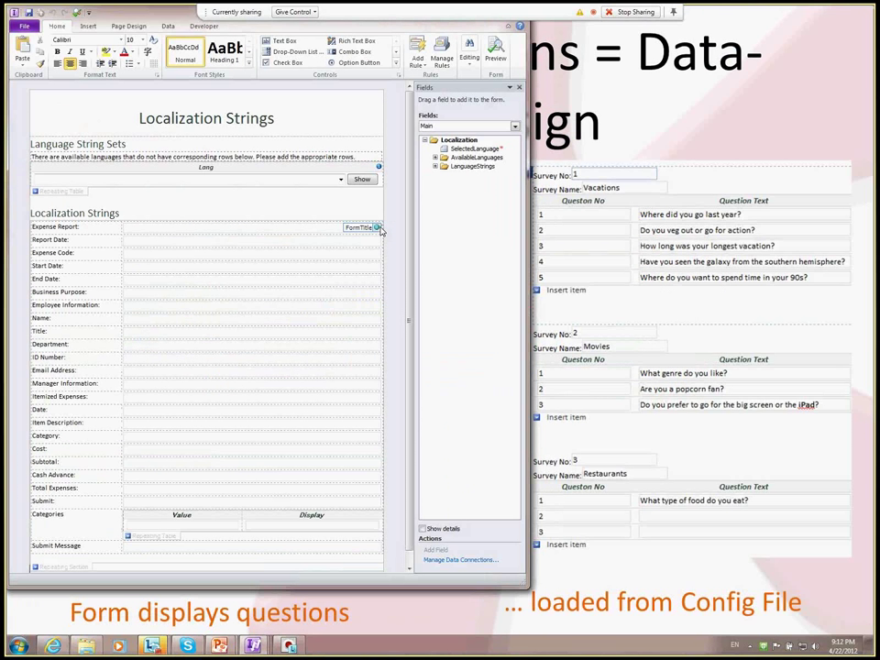
pyautogui.hotkey('alt', 'Tab')
pyautogui.press('Tab')
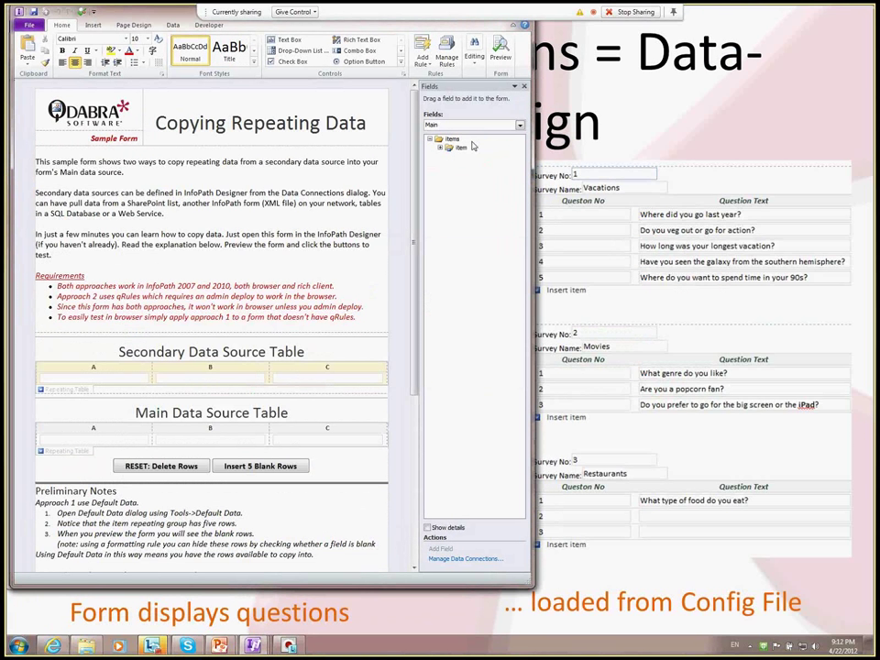
pyautogui.hotkey('alt', 'Tab')
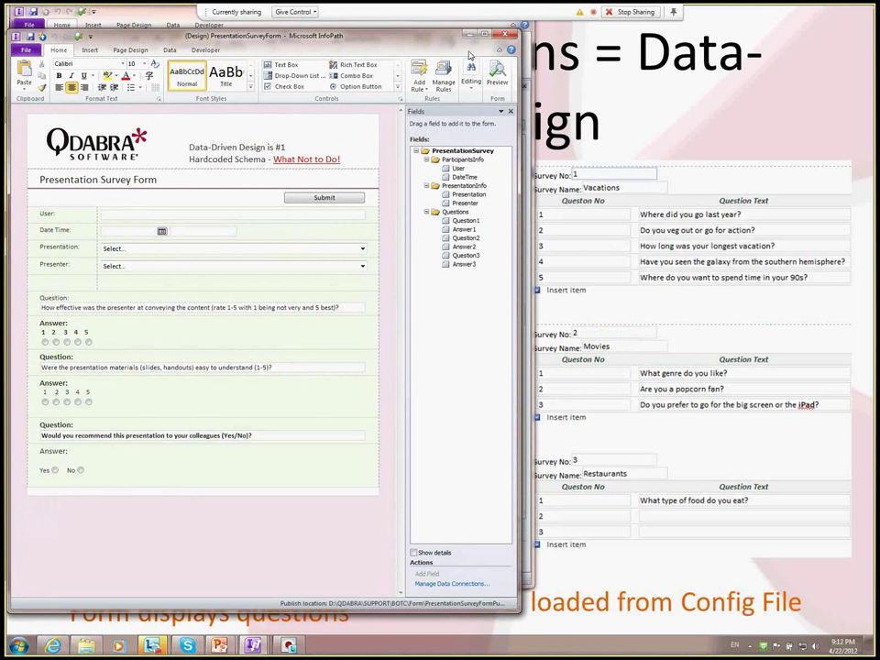
pyautogui.hotkey('alt', 'F4')
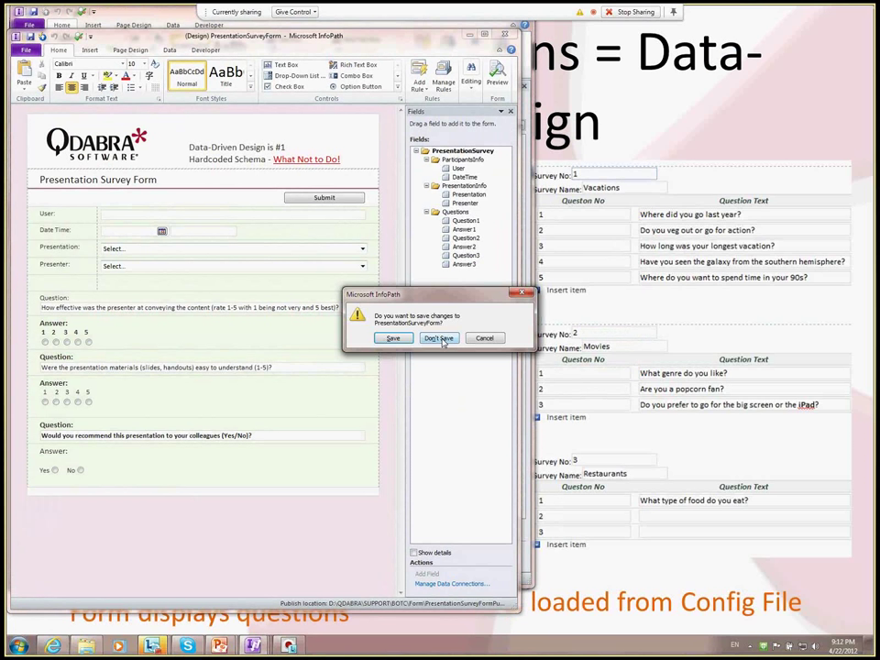
pyautogui.click(439, 338)
# Step: Go through the open windows, past the My Silly Survey (SharePoint) design, to the SurveyQuestions library in Internet Explorer
pyautogui.hotkey('alt', 'Tab')
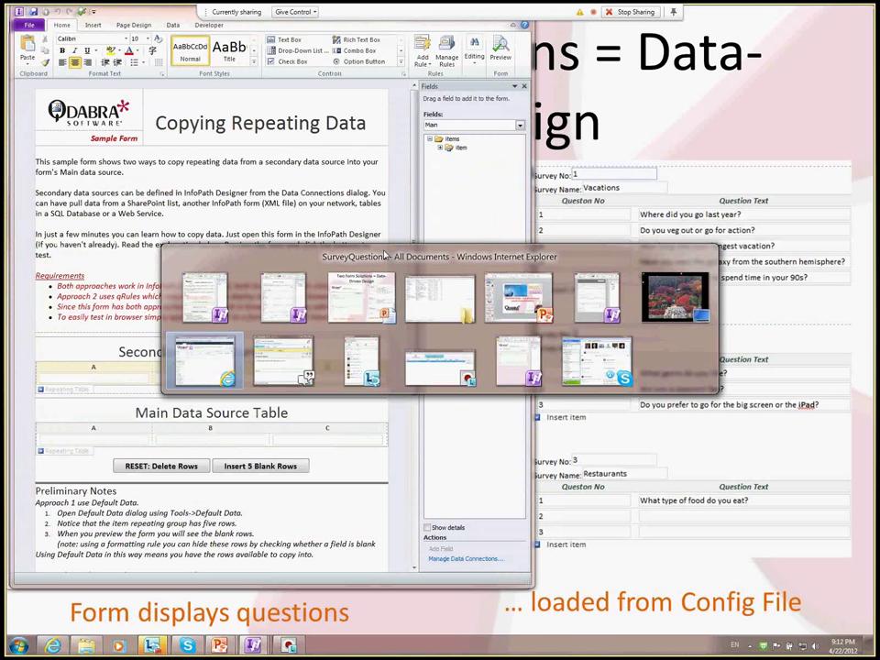
pyautogui.hotkey('alt', 'Tab')
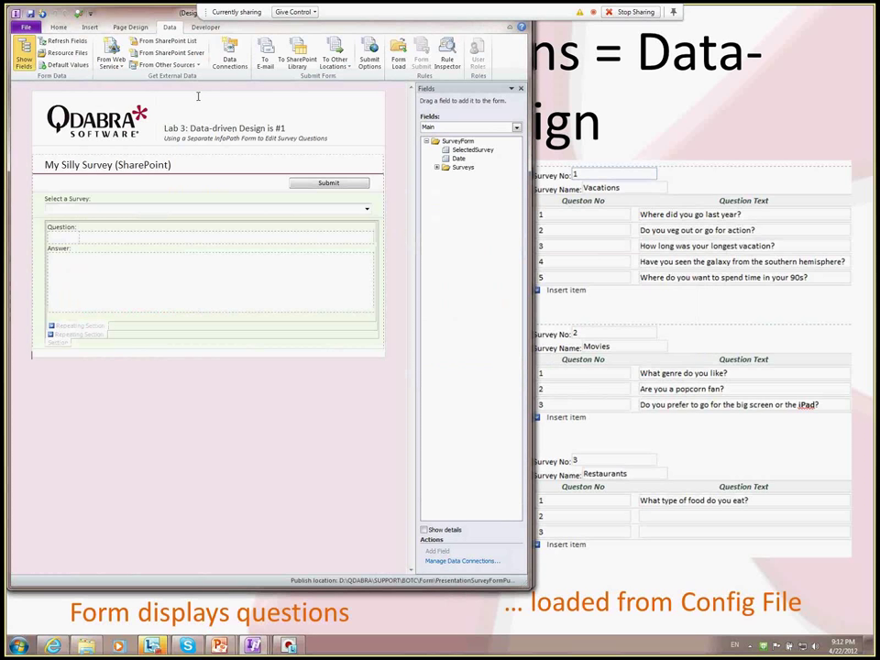
pyautogui.hotkey('alt', 'Tab')
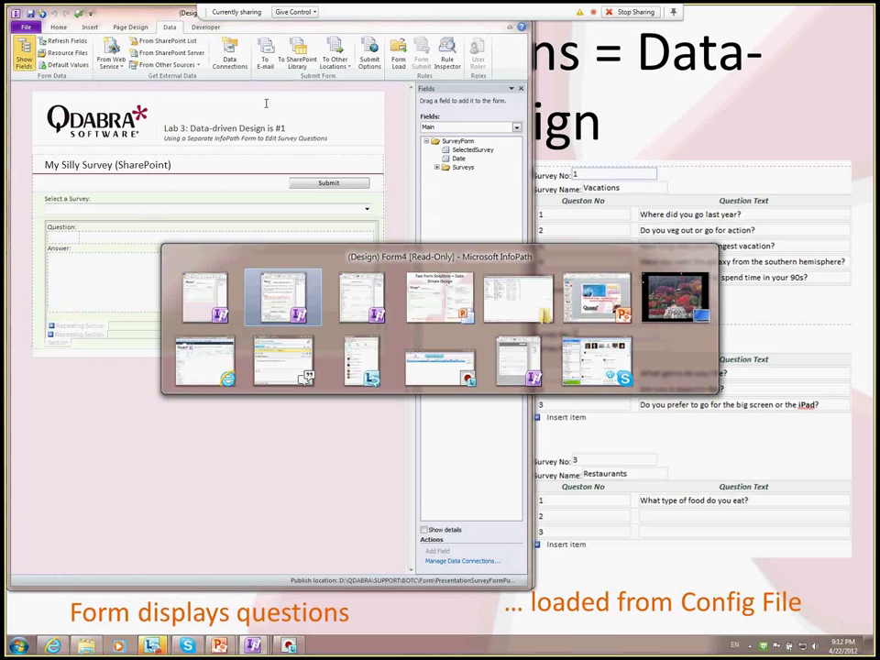
pyautogui.hotkey('alt', 'Tab')
pyautogui.hotkey('alt', 'Tab')
pyautogui.hotkey('alt', 'Tab')
pyautogui.hotkey('alt', 'Tab')
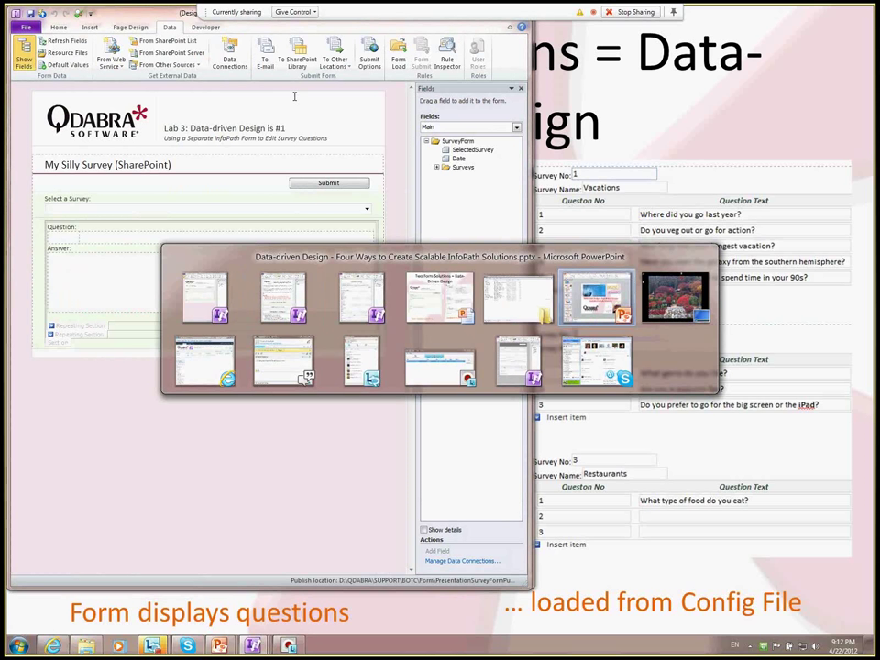
pyautogui.hotkey('alt', 'Tab')
pyautogui.hotkey('alt', 'Tab')
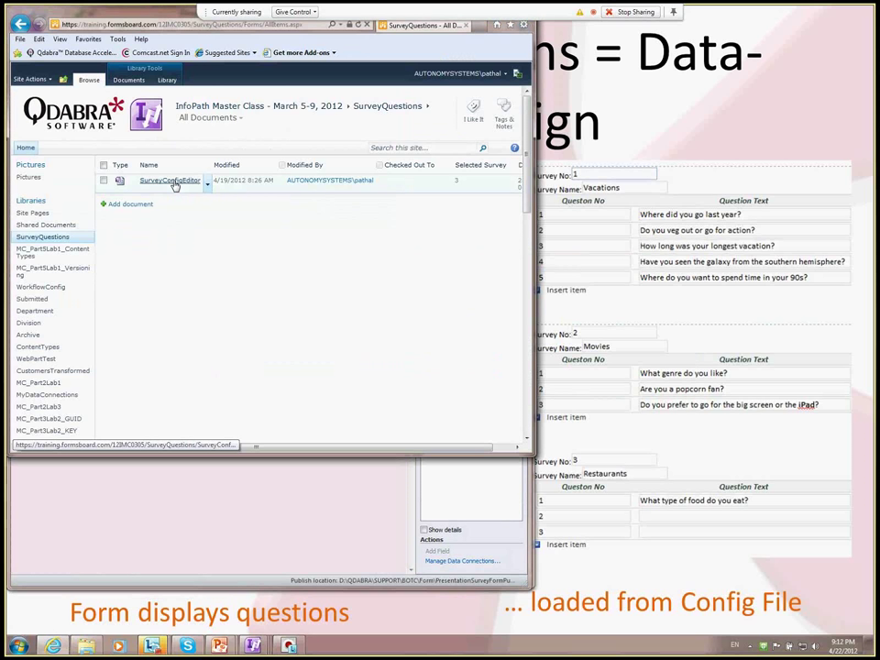
# Step: Open the SurveyConfigEditor form from the SurveyQuestions library in an enlarged browser window and submit it
pyautogui.click(174, 182)
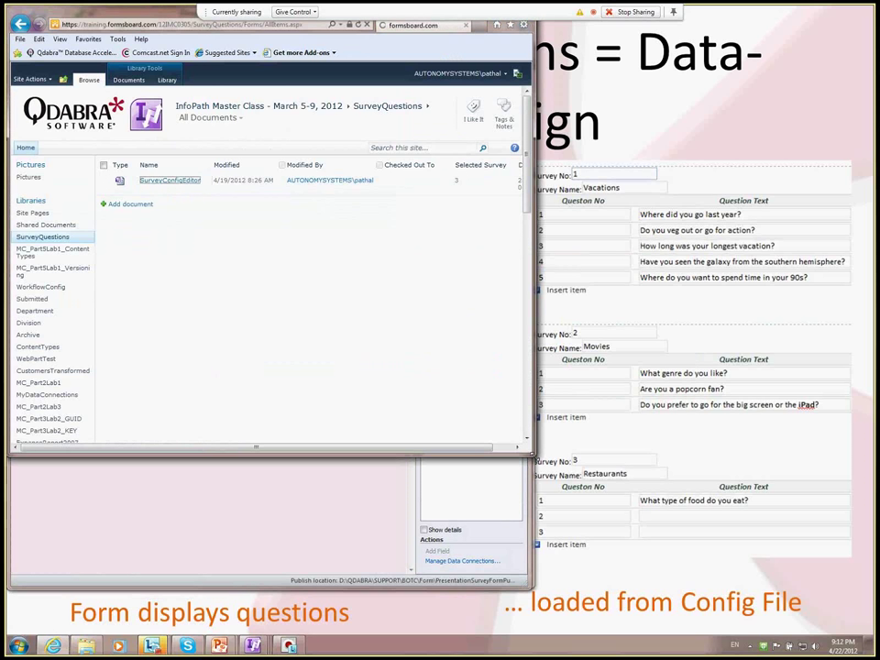
pyautogui.moveTo(531, 453); pyautogui.dragTo(568, 491)
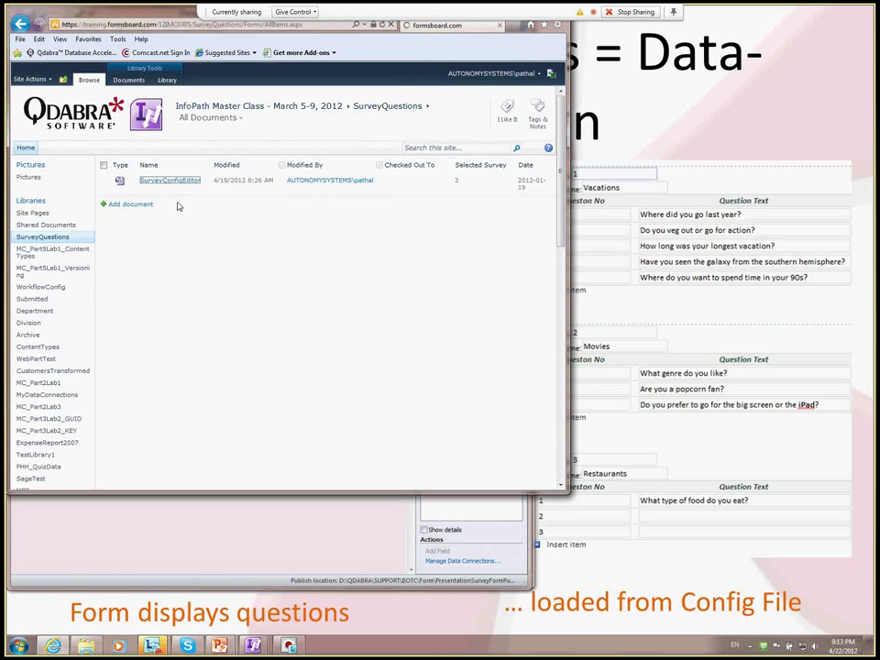
pyautogui.moveTo(568, 491); pyautogui.dragTo(604, 522)
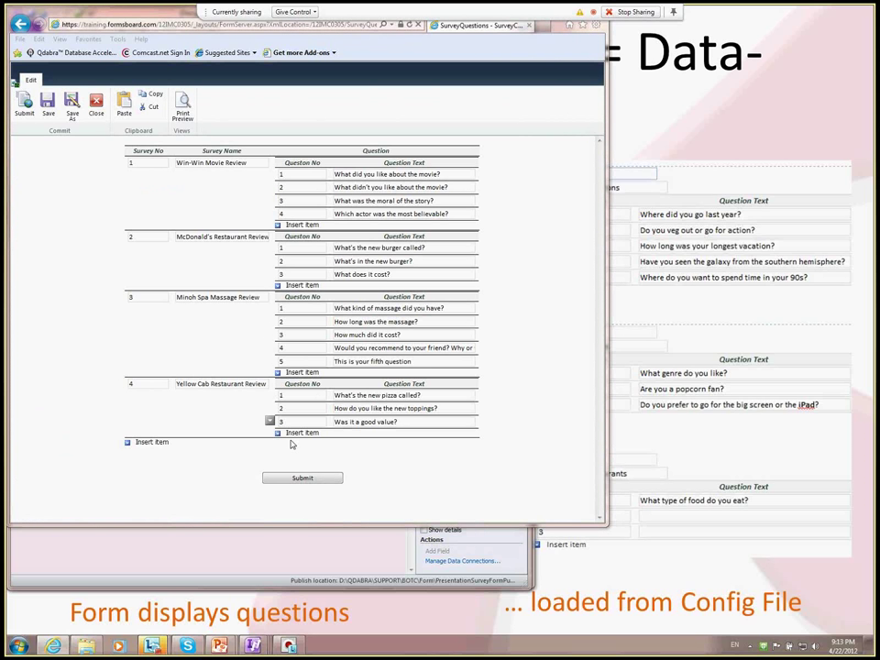
pyautogui.click(303, 477)
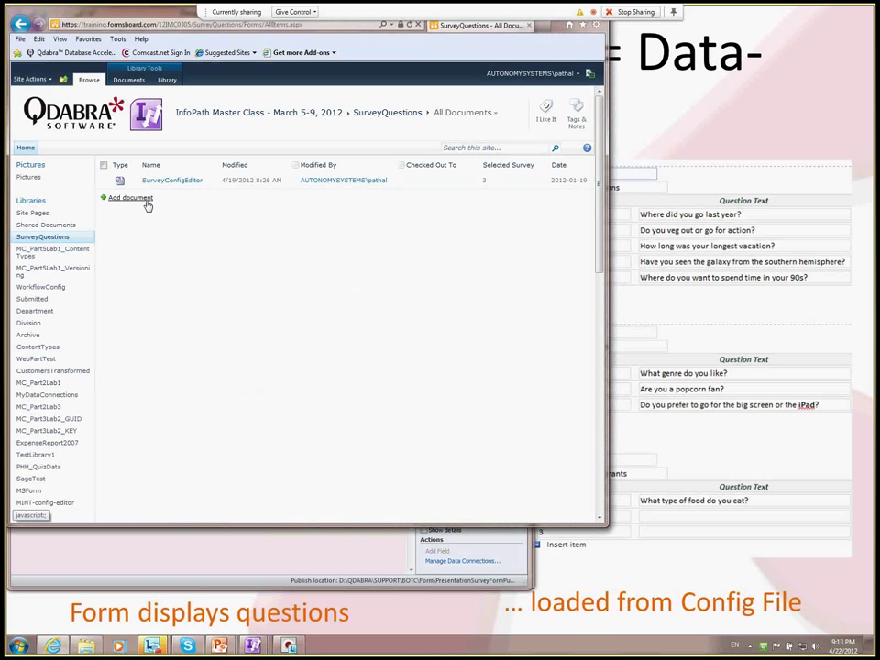
# Step: Upload QuizQuestions.xml from the 04-19 - Data-driven Design folder to the SurveyQuestions library and save its properties
pyautogui.click(167, 80)
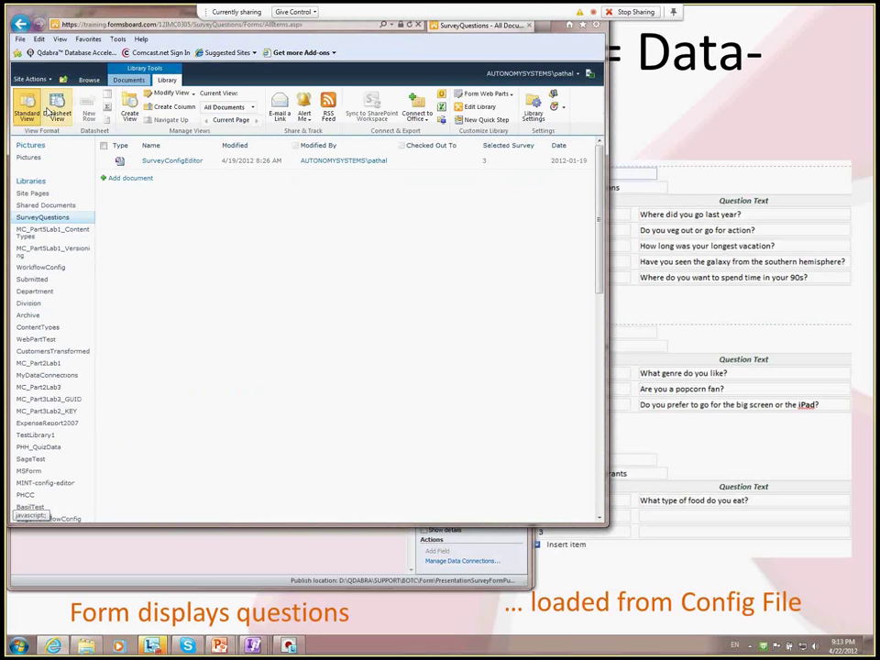
pyautogui.click(129, 81)
pyautogui.click(66, 103)
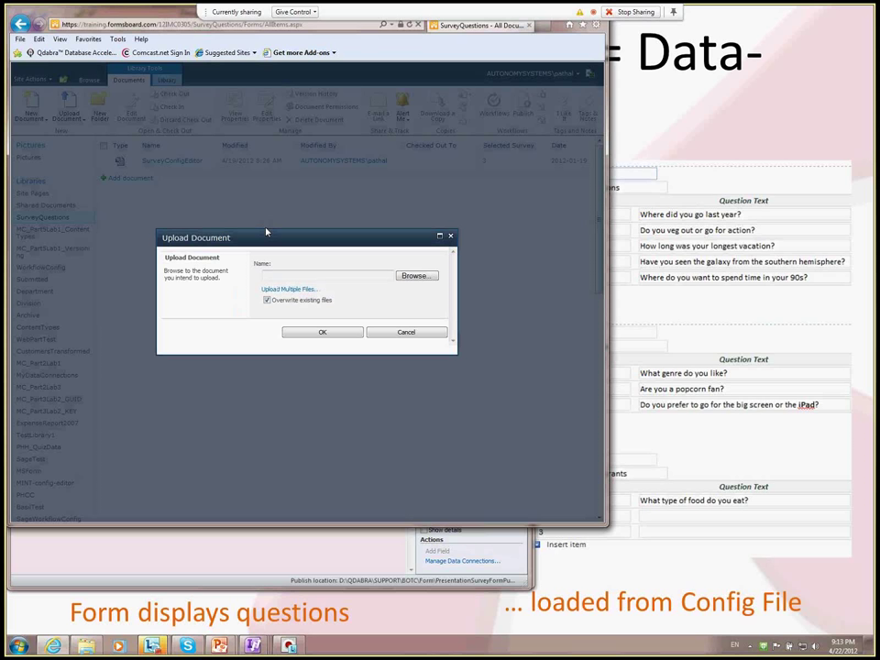
pyautogui.click(412, 276)
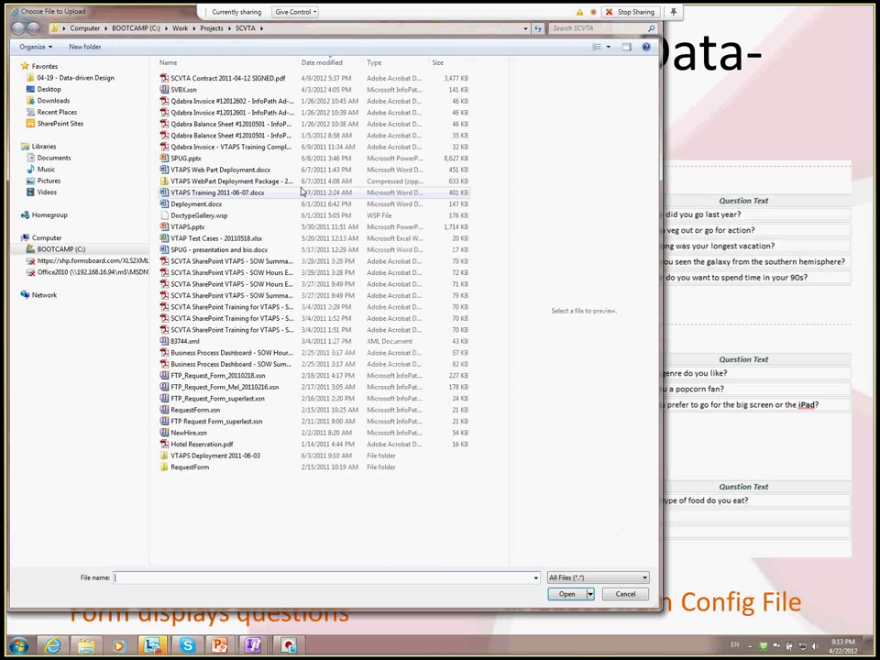
pyautogui.click(57, 78)
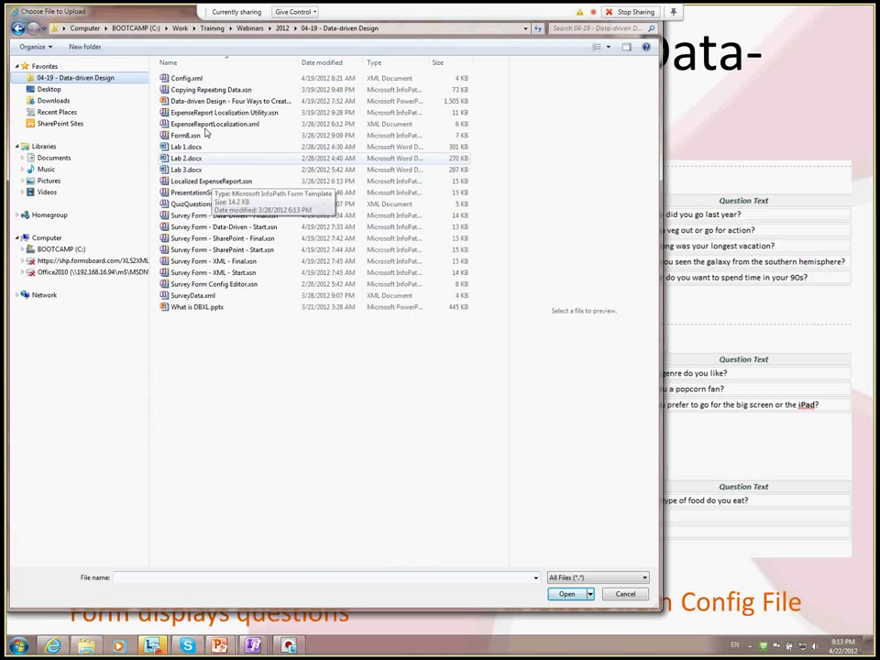
pyautogui.click(191, 203)
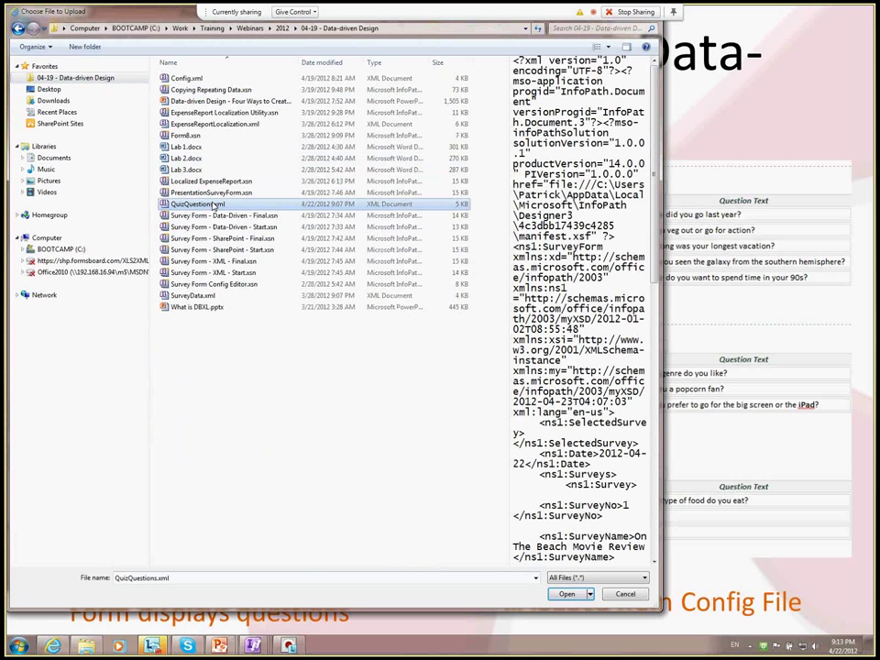
pyautogui.press('Return')
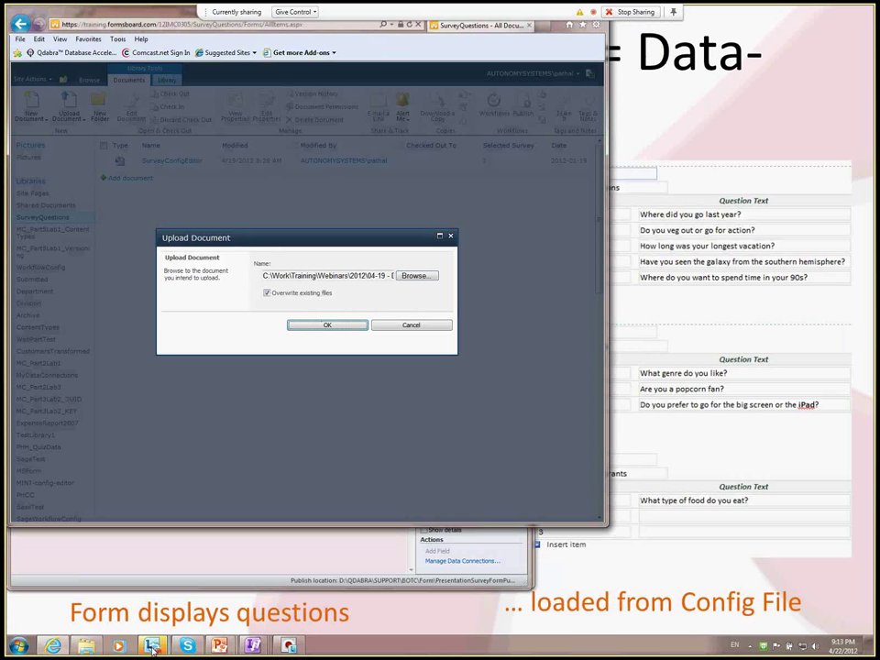
pyautogui.press('Return')
pyautogui.moveTo(152, 646)
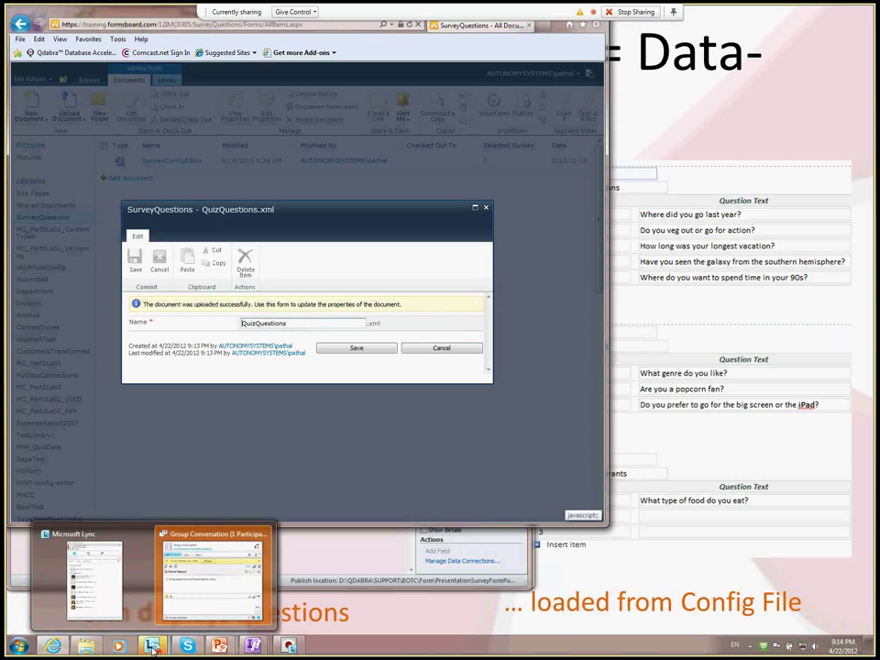
pyautogui.click(383, 347)
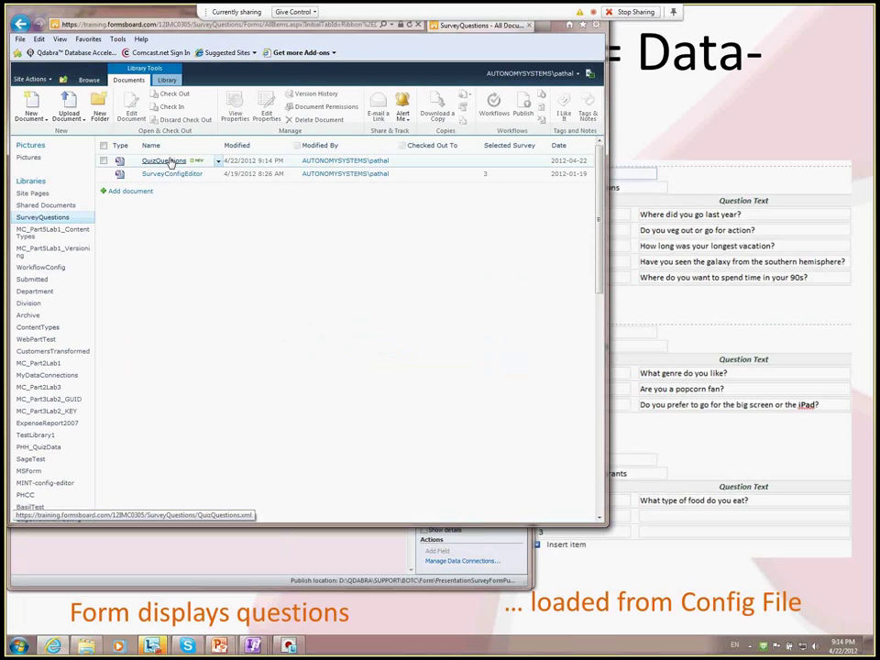
# Step: Try to open the uploaded QuizQuestions file and relink it to the library's form template from the Relink Documents view
pyautogui.click(170, 162)
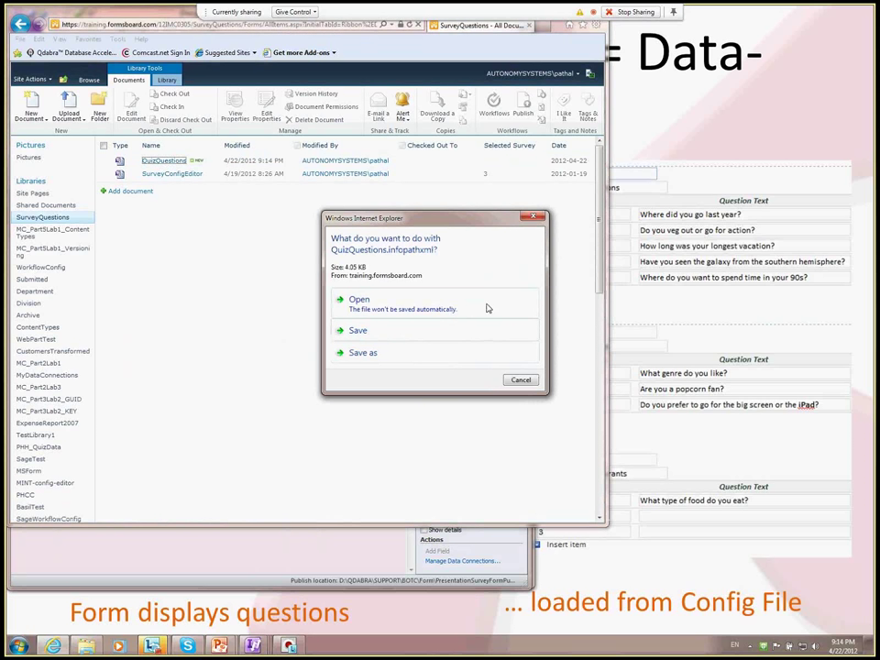
pyautogui.click(407, 315)
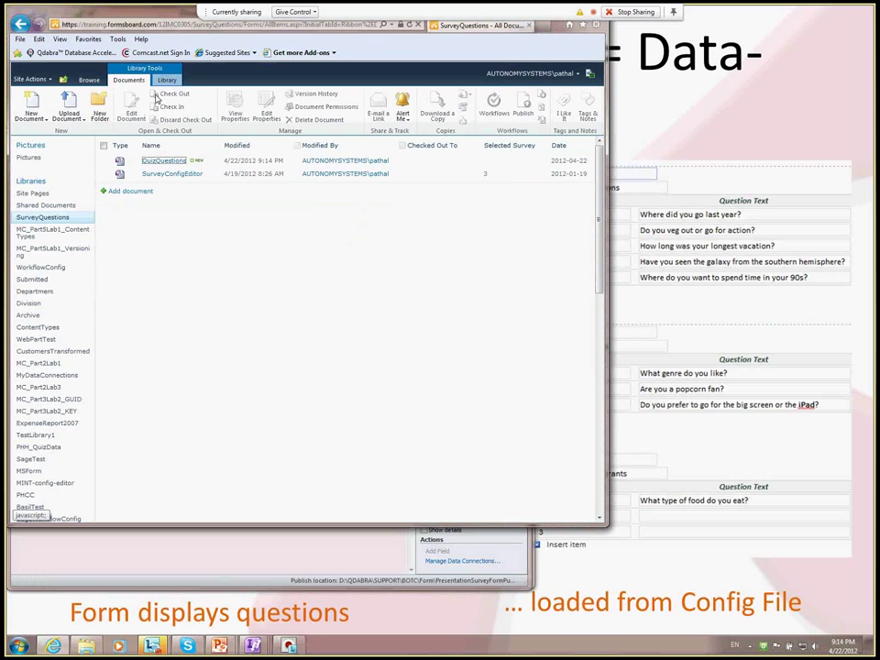
pyautogui.click(167, 80)
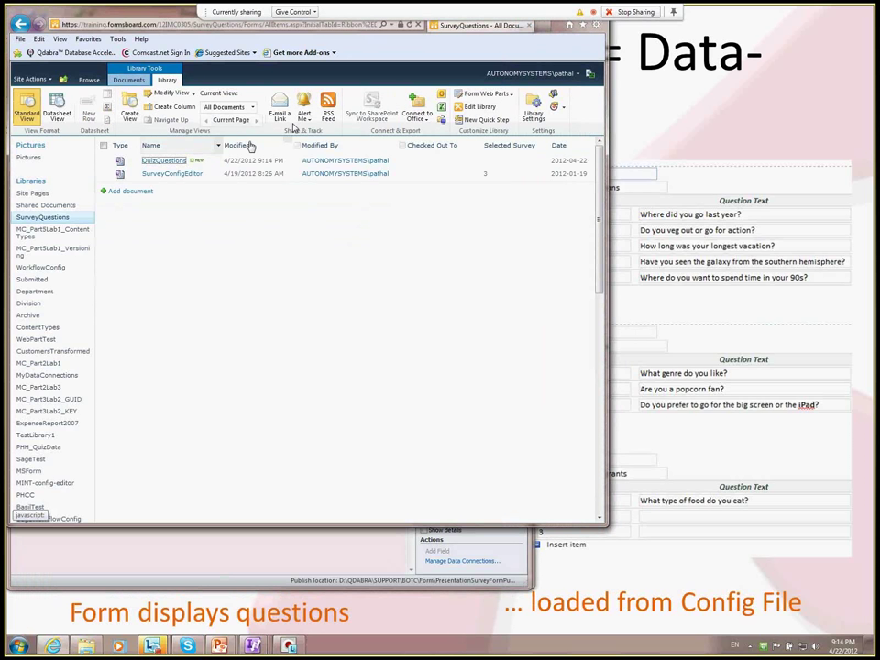
pyautogui.click(252, 107)
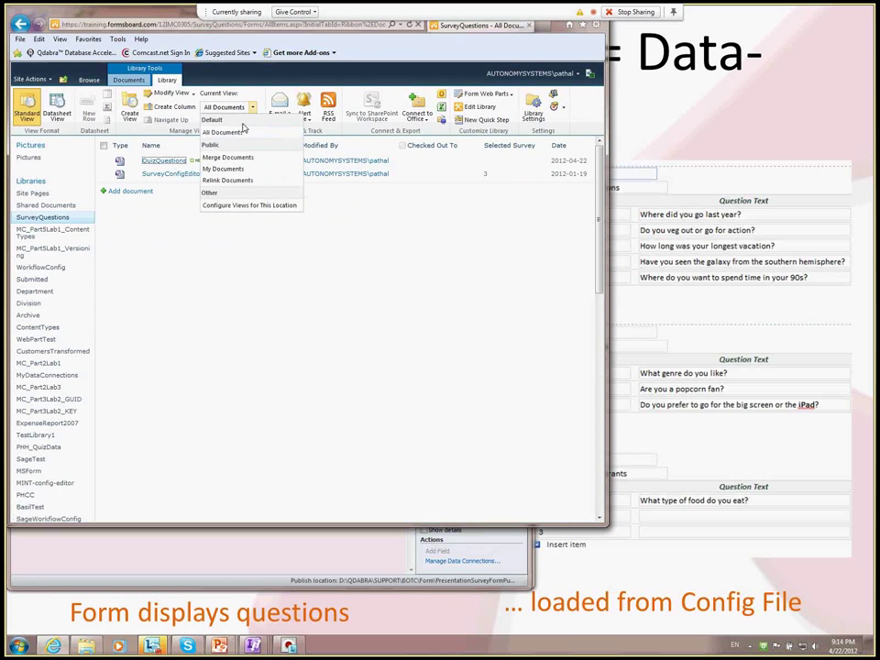
pyautogui.click(229, 181)
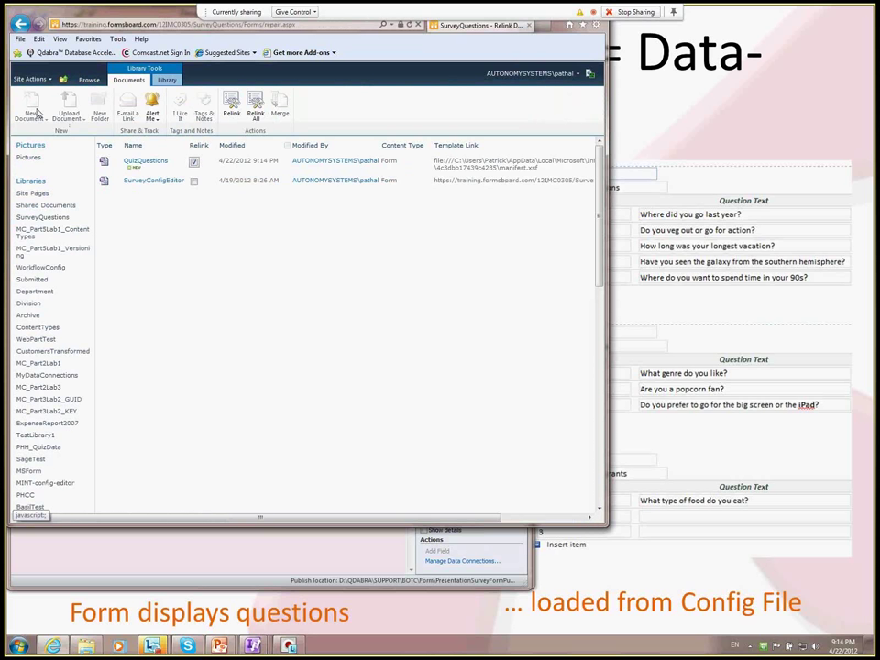
pyautogui.click(230, 108)
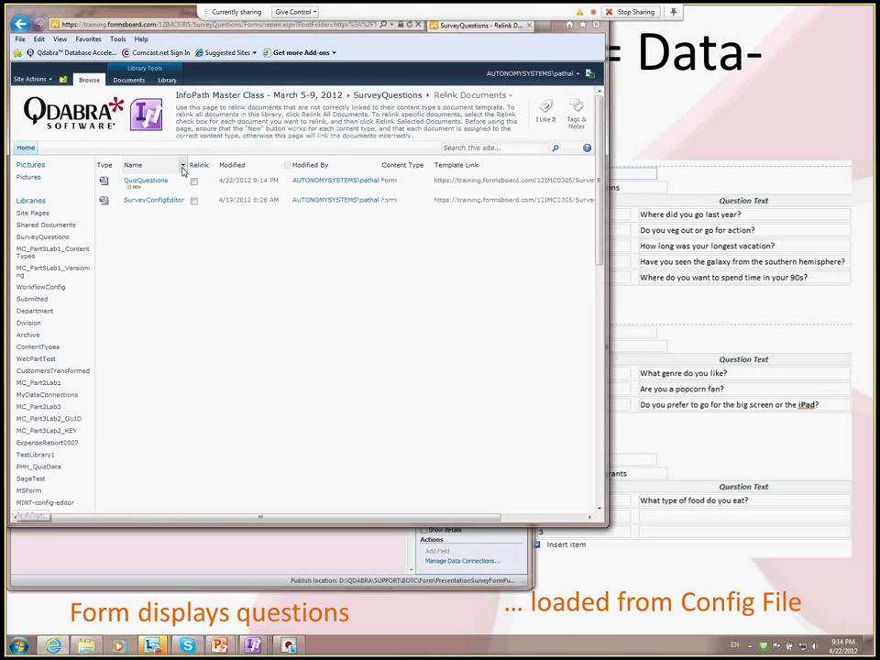
# Step: Open QuizQuestions and add question 5, "Do you think you will download the content?", to the Qdabra Weekly Webinar survey
pyautogui.click(144, 181)
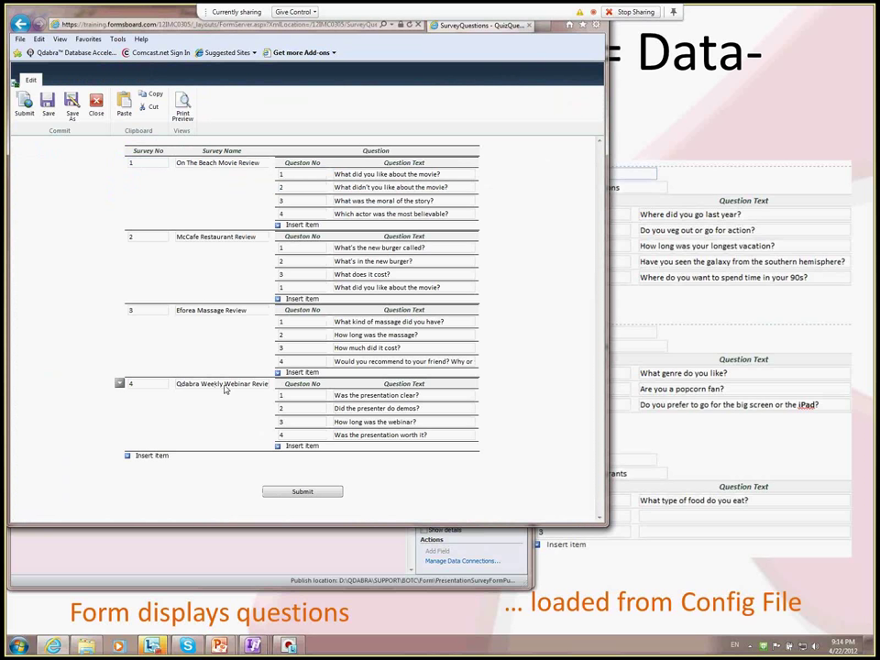
pyautogui.moveTo(177, 384); pyautogui.dragTo(254, 385)
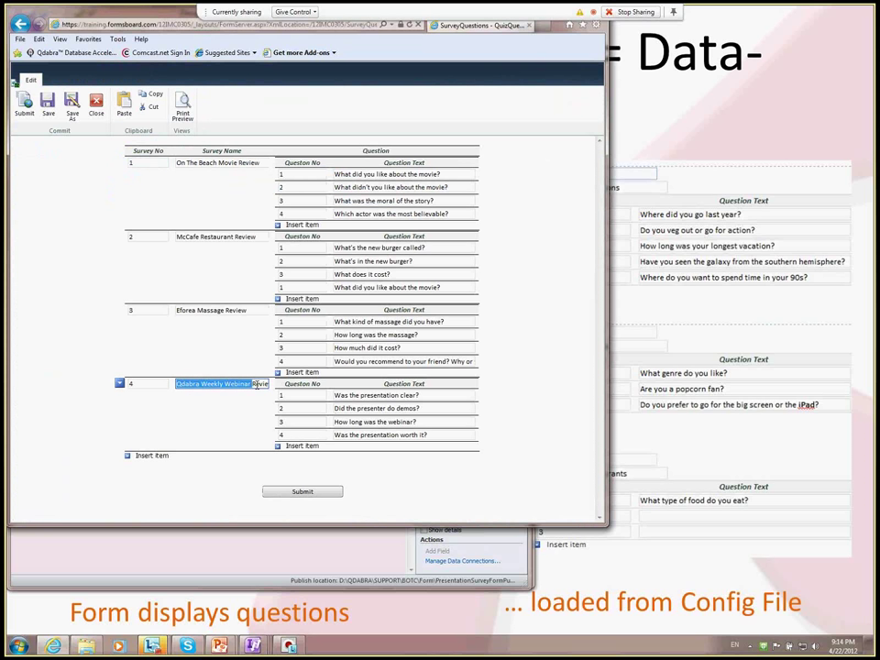
pyautogui.click(300, 445)
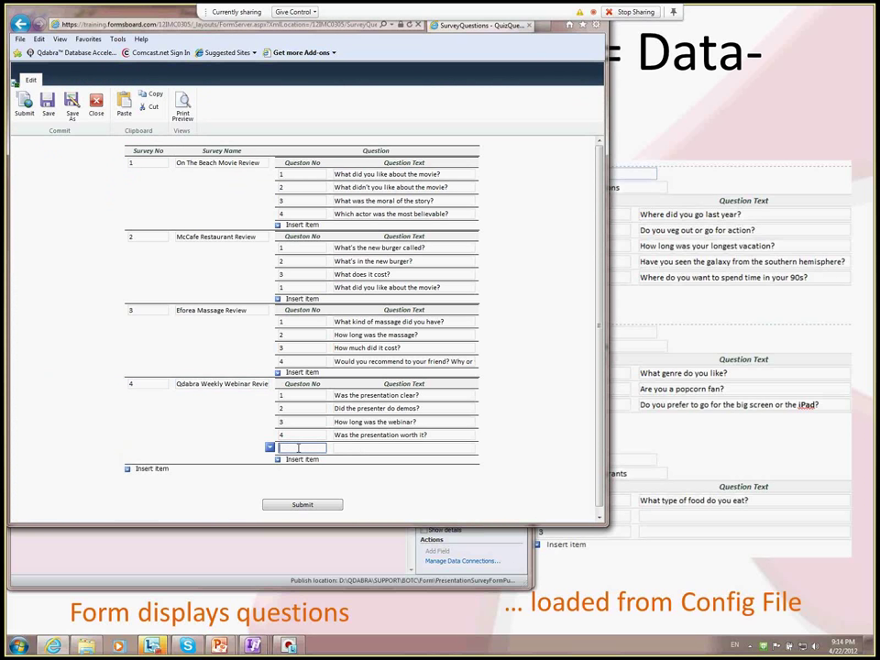
pyautogui.write('5')
pyautogui.click(356, 447)
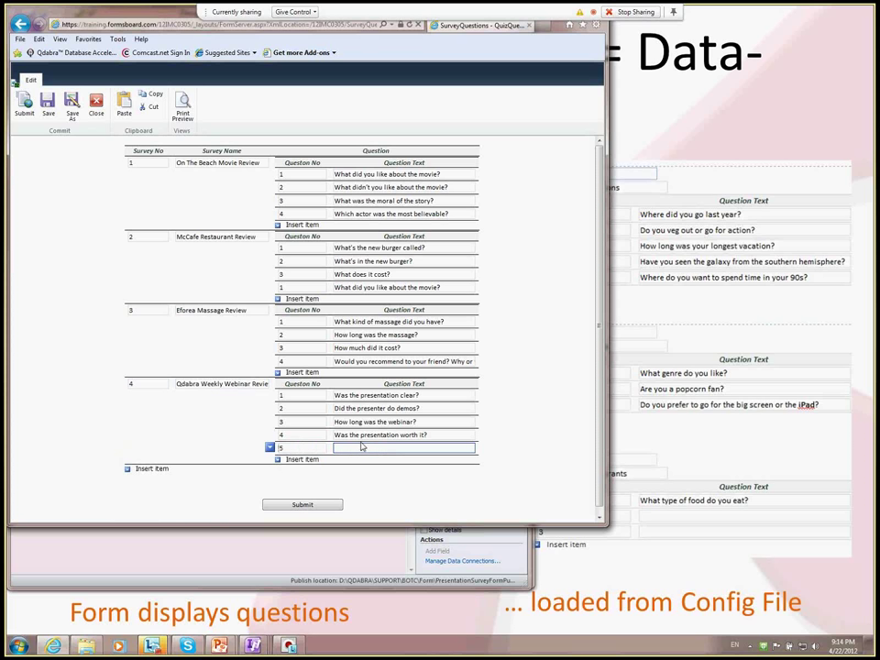
pyautogui.write('Did the content')
pyautogui.doubleClick(362, 447)
pyautogui.hotkey('ctrl', 'a')
pyautogui.write('Do you think you will download the content?')
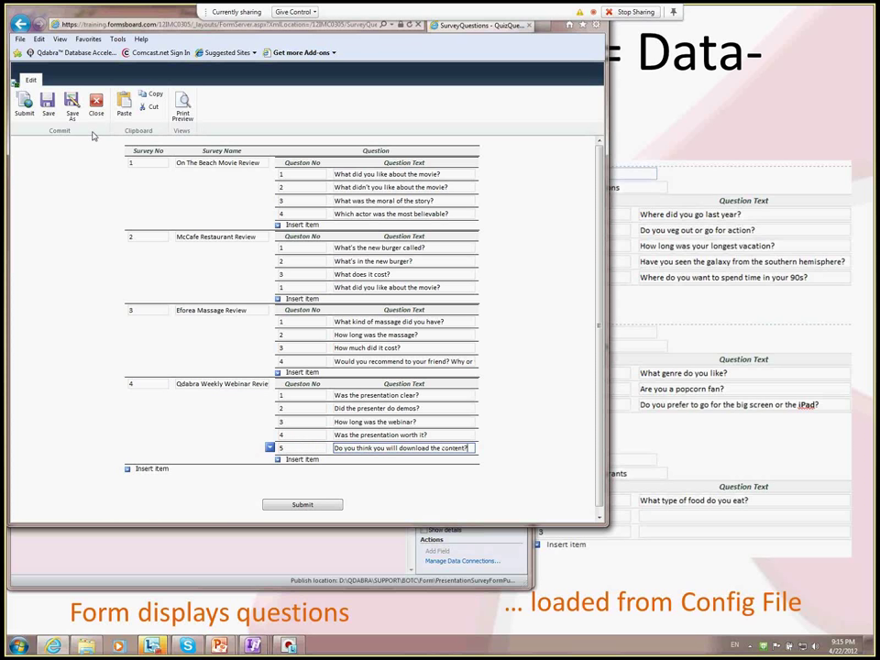
# Step: Save the edited QuizQuestions form, return to the library and reopen QuizQuestions
pyautogui.click(48, 105)
pyautogui.press('Tab')
pyautogui.press('Tab')
pyautogui.press('Return')
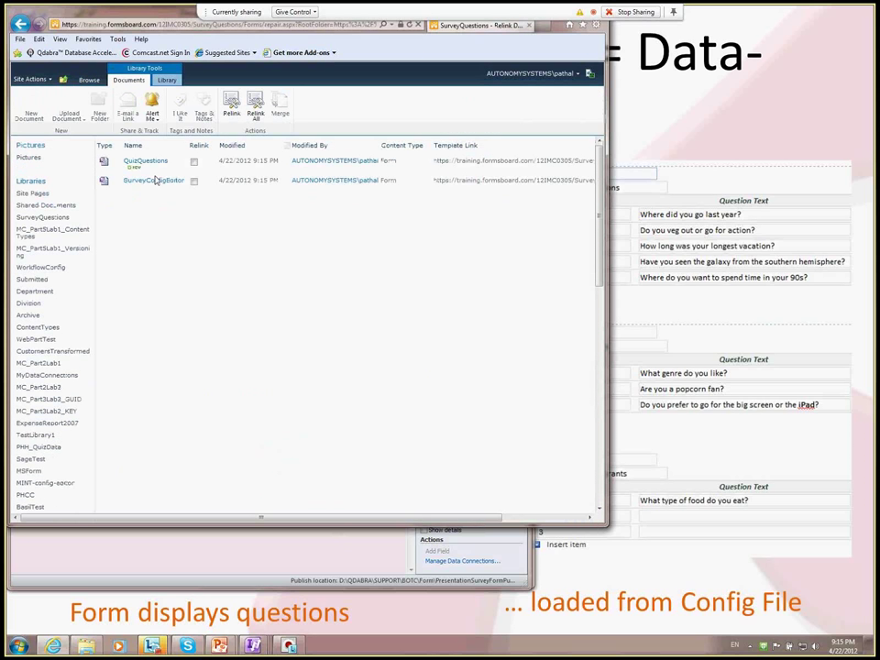
pyautogui.click(148, 162)
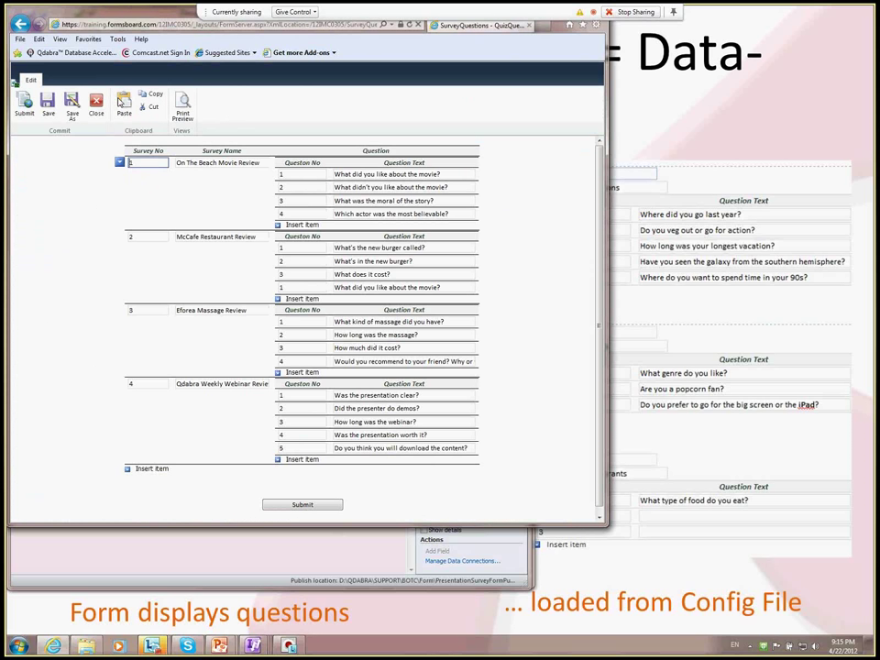
# Step: Switch to InfoPath Designer and point the Config data connection to QuizQuestions.xml in SurveyQuestions, accessing the data from that location
pyautogui.hotkey('alt', 'Tab')
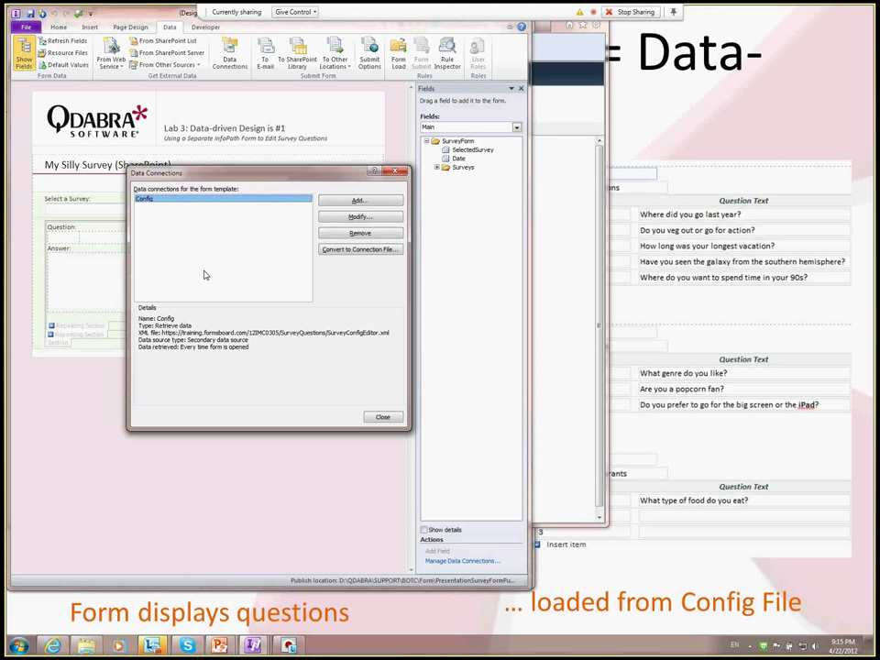
pyautogui.click(362, 217)
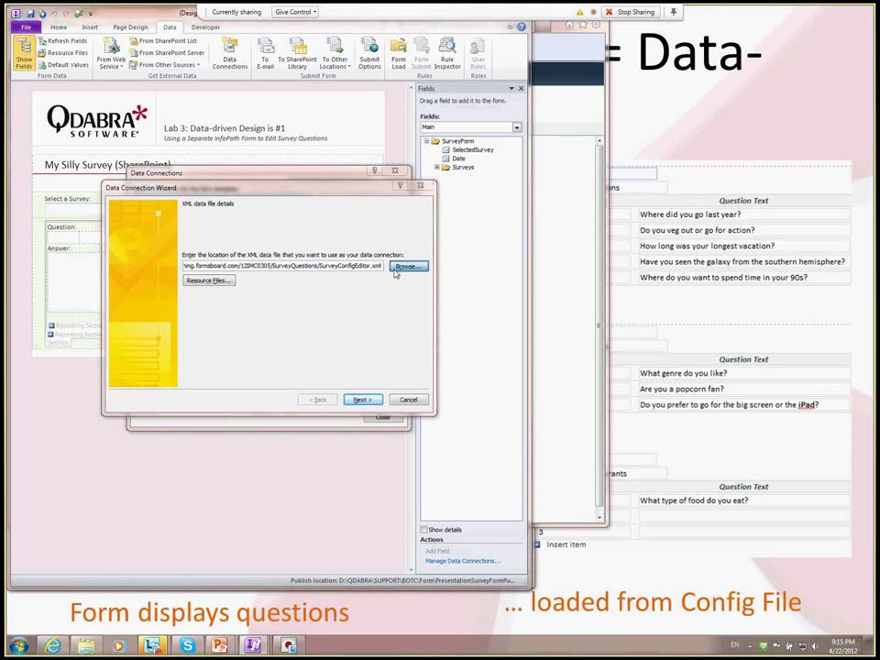
pyautogui.click(406, 266)
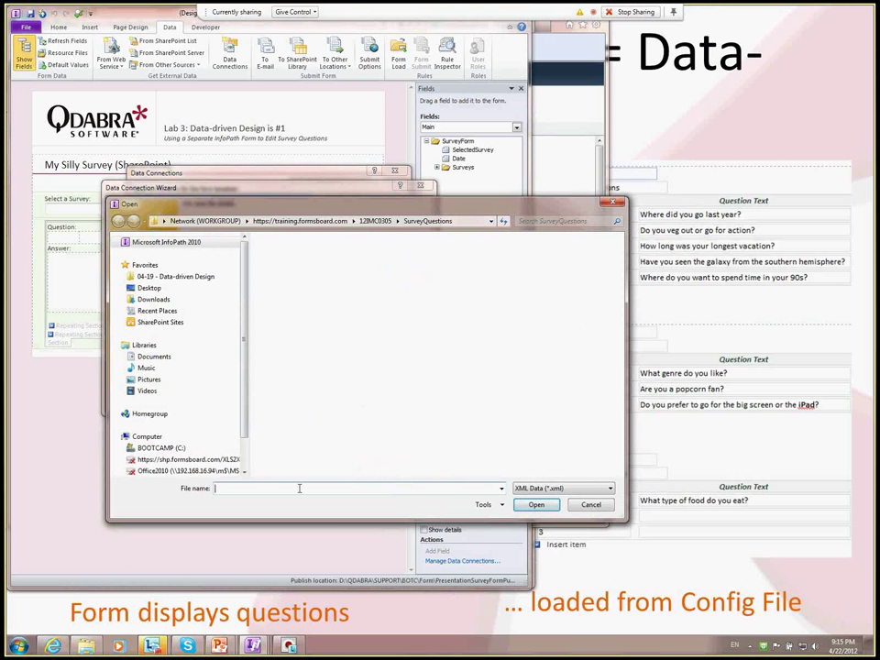
pyautogui.doubleClick(302, 292)
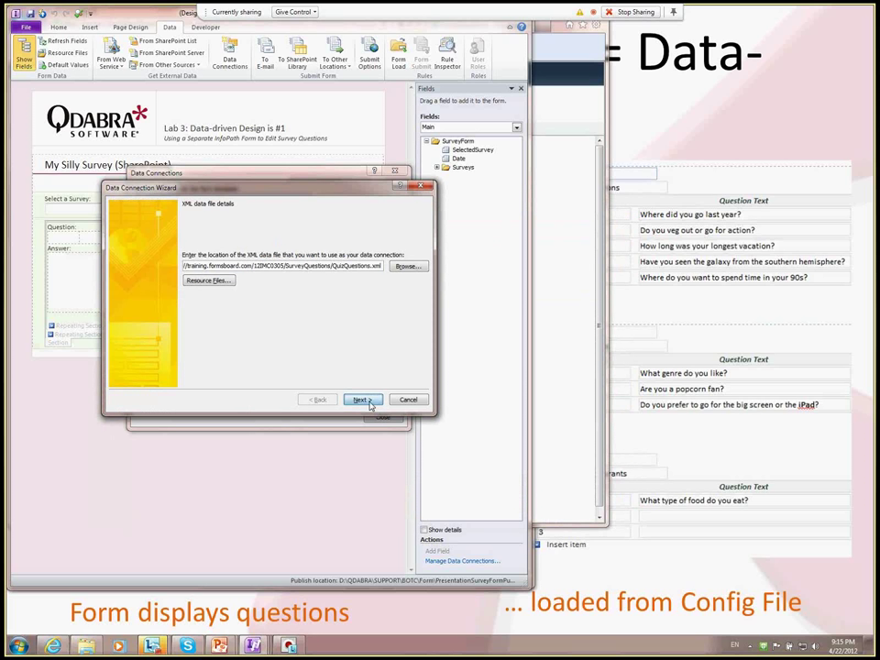
pyautogui.click(360, 400)
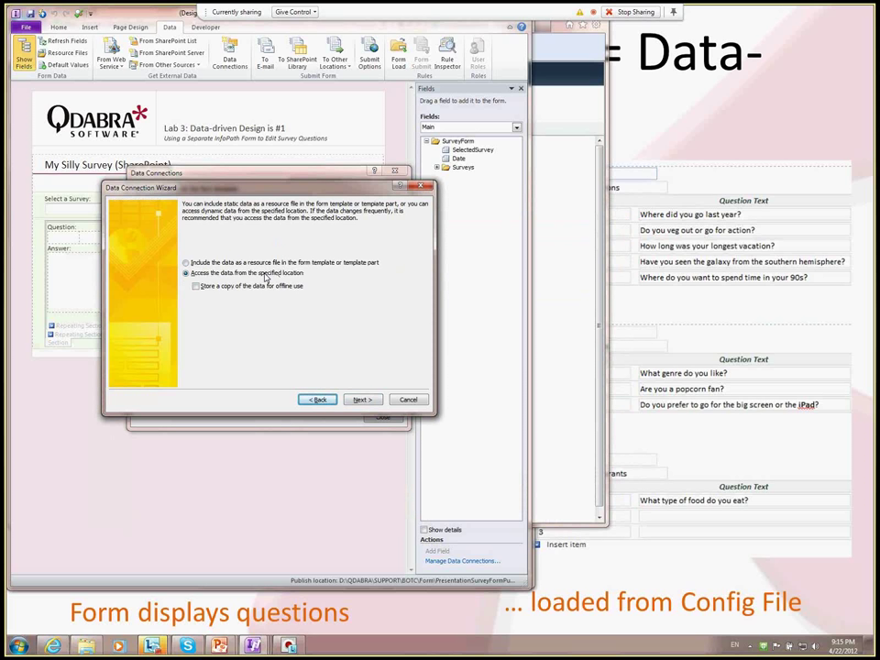
pyautogui.click(360, 399)
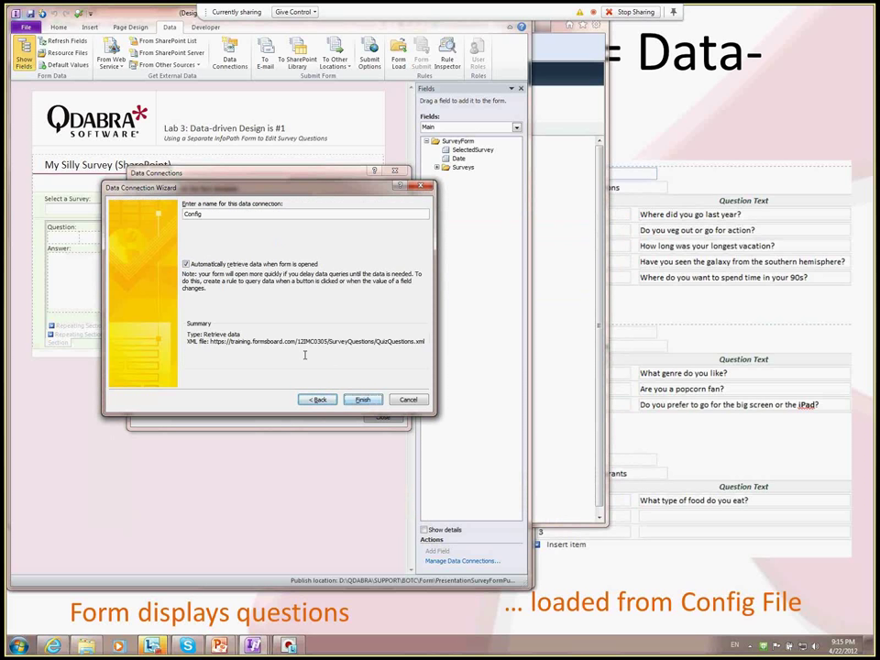
pyautogui.doubleClick(226, 217)
pyautogui.click(362, 399)
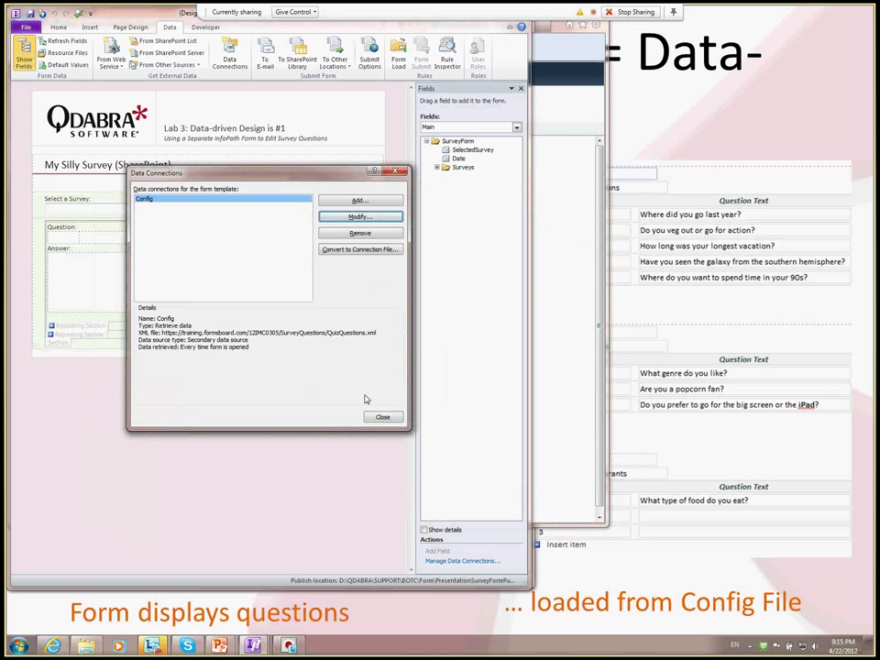
pyautogui.click(382, 416)
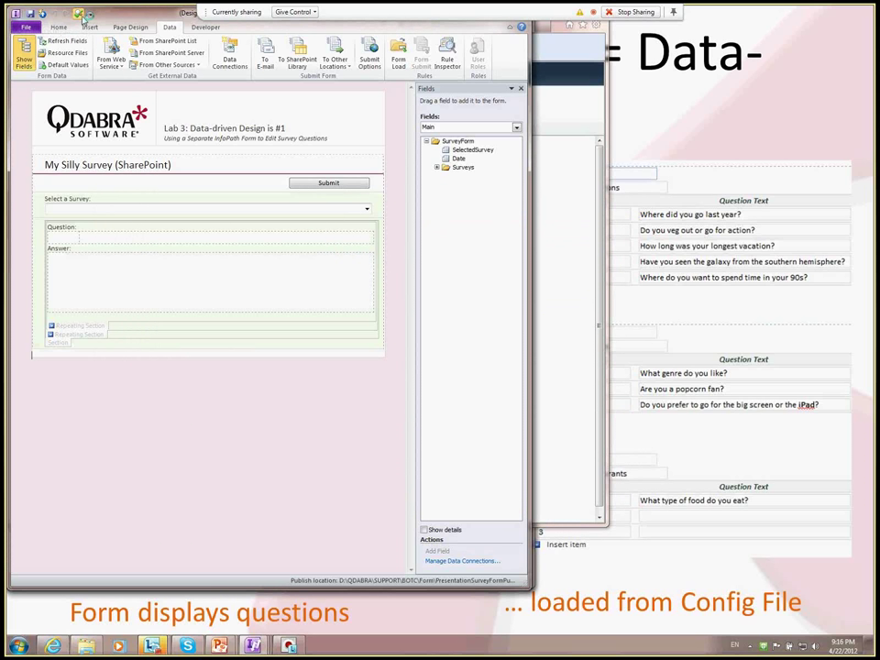
# Step: Preview the survey form with the data source connection allowed, and close the preview
pyautogui.click(66, 12)
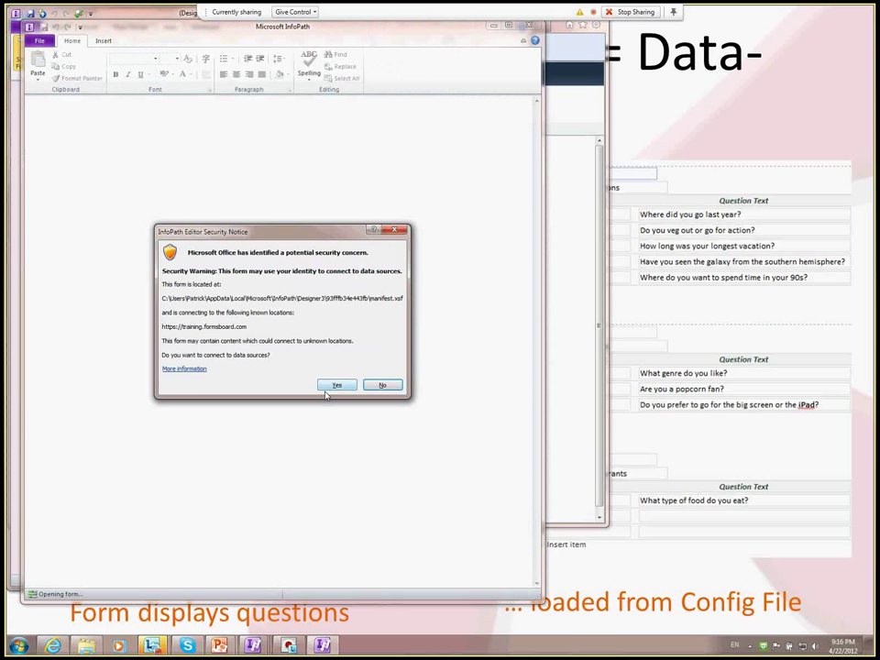
pyautogui.click(393, 389)
pyautogui.press('Return')
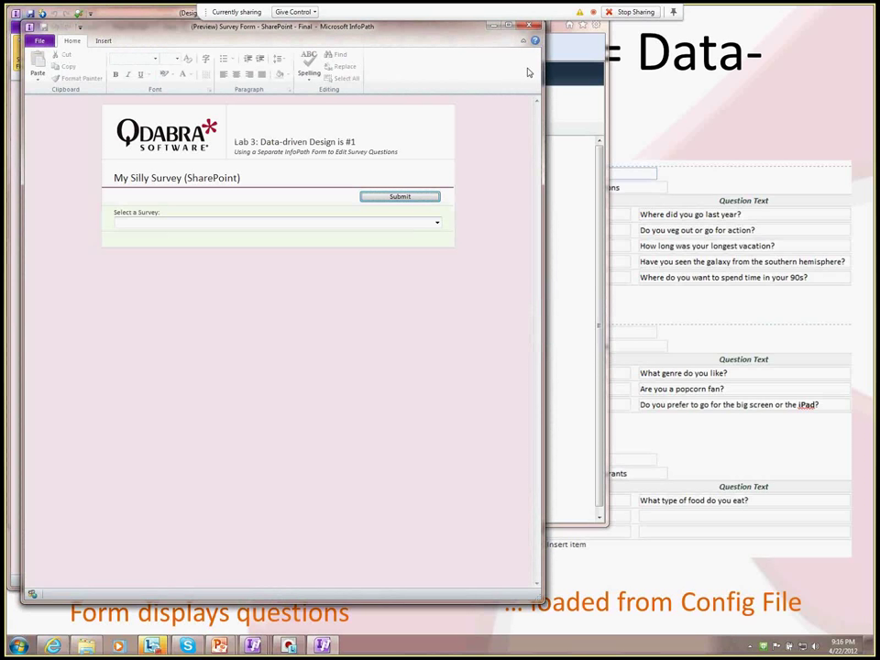
pyautogui.click(525, 28)
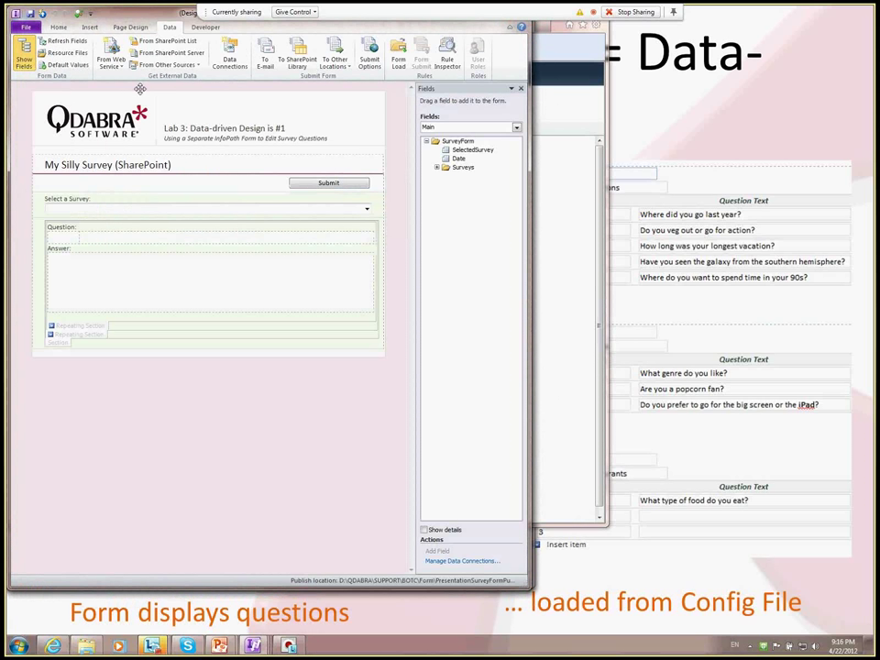
# Step: Add another Question group below the last one in the fifth Survey of the form's default values
pyautogui.click(66, 64)
pyautogui.click(194, 202)
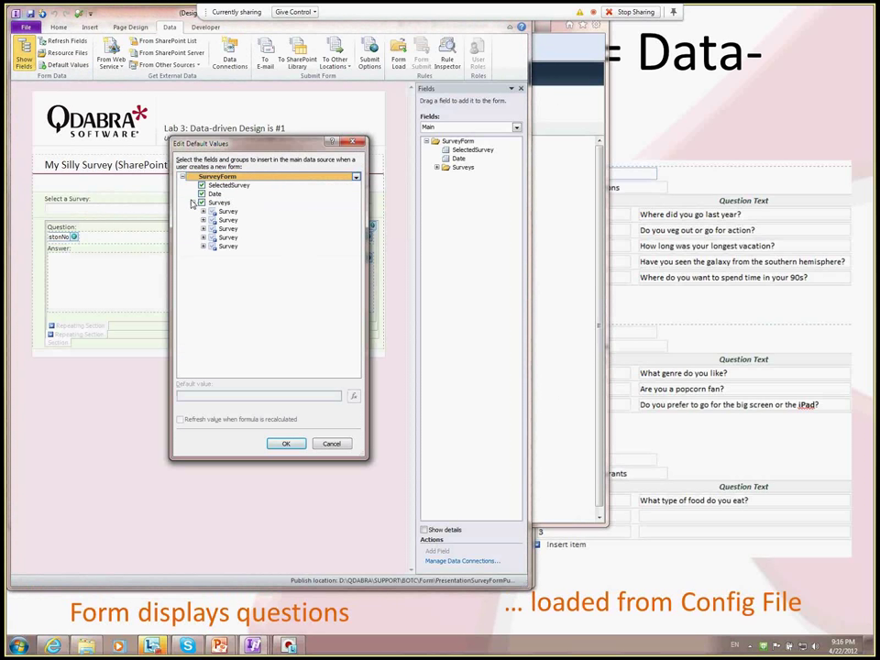
pyautogui.click(204, 245)
pyautogui.click(240, 297)
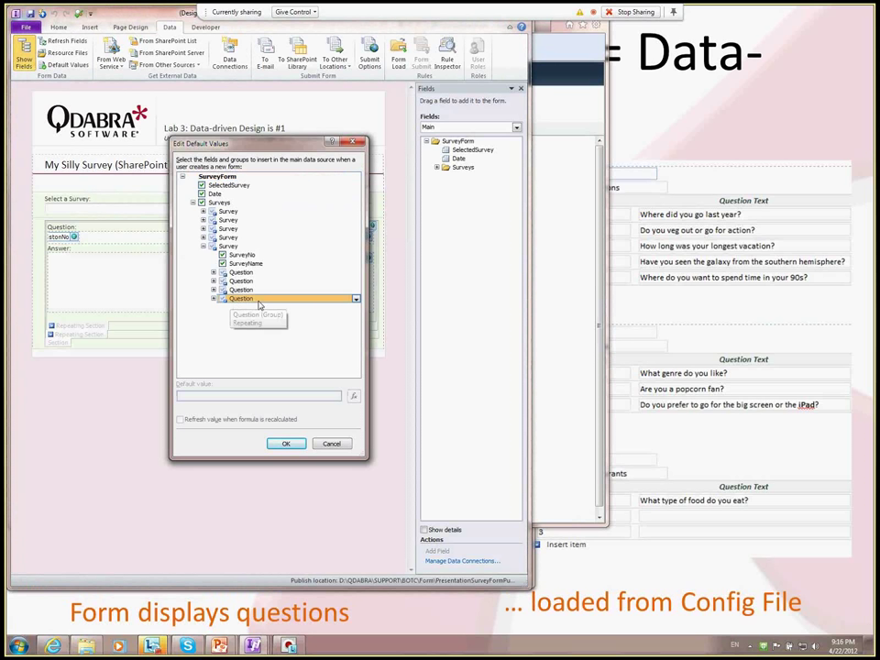
pyautogui.click(355, 298)
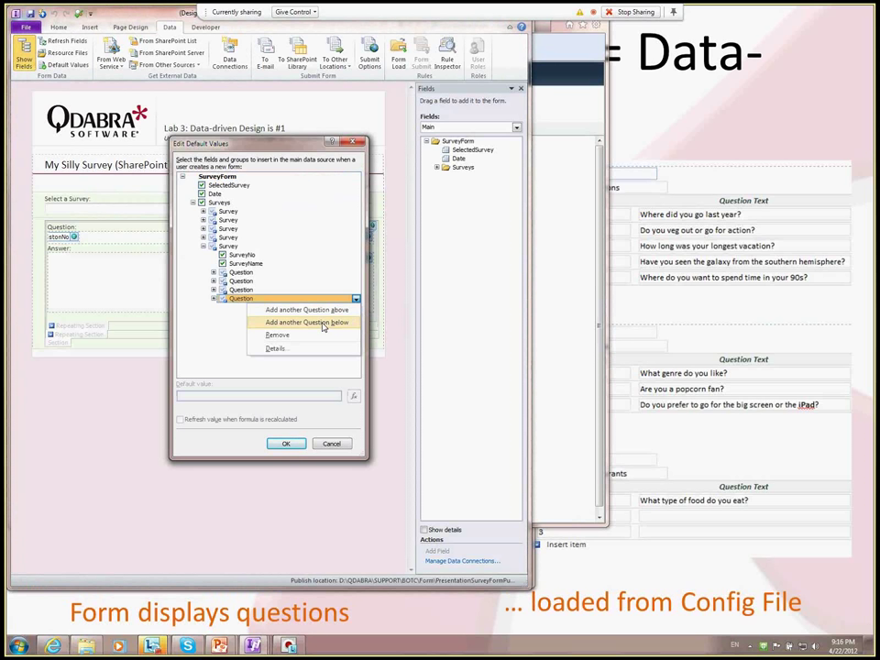
pyautogui.click(322, 325)
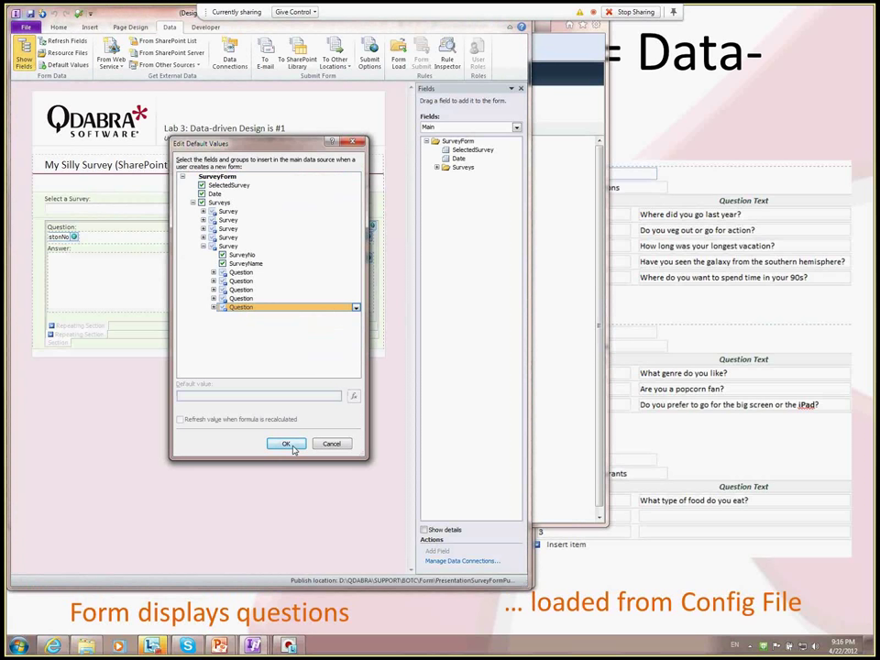
pyautogui.click(285, 444)
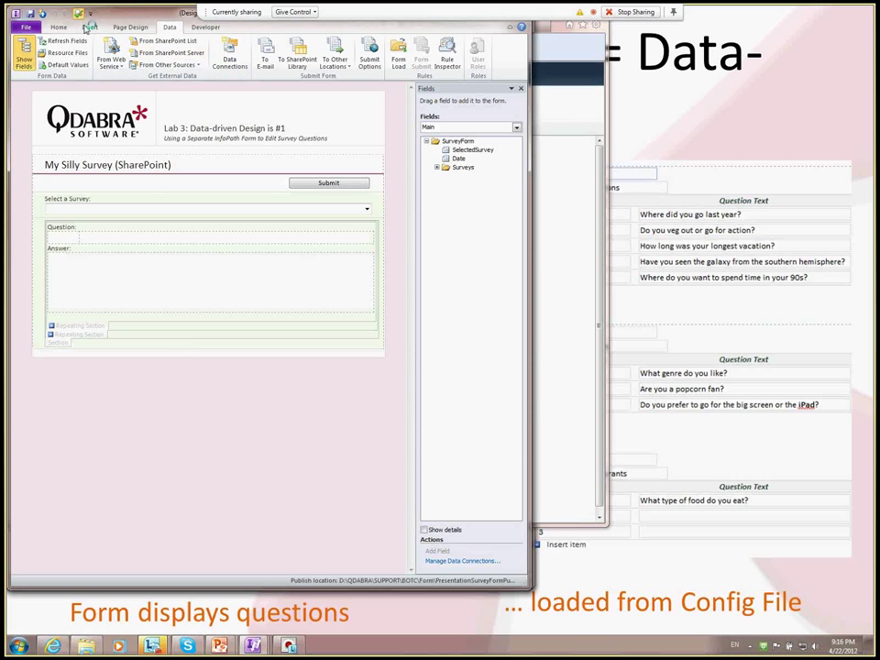
# Step: Preview the form with data connections allowed, choose the Qdabra Weekly Webinar Review survey, check its questions and close the preview
pyautogui.click(78, 12)
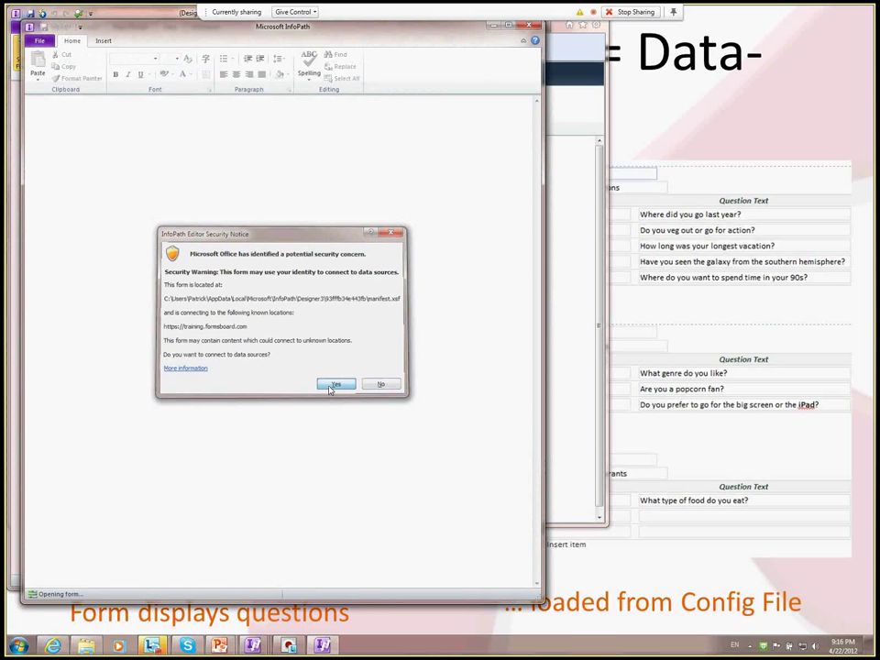
pyautogui.click(336, 383)
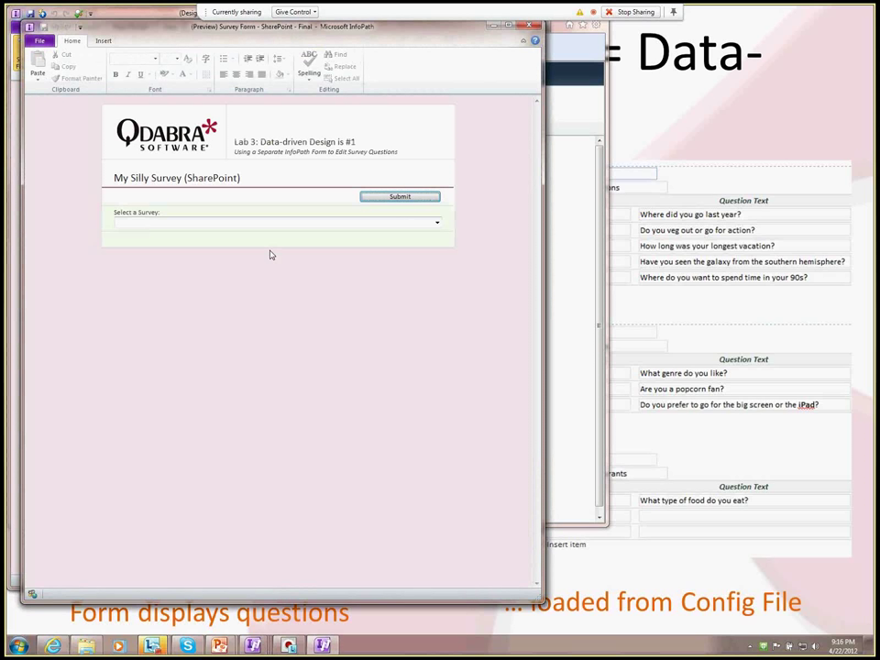
pyautogui.click(179, 224)
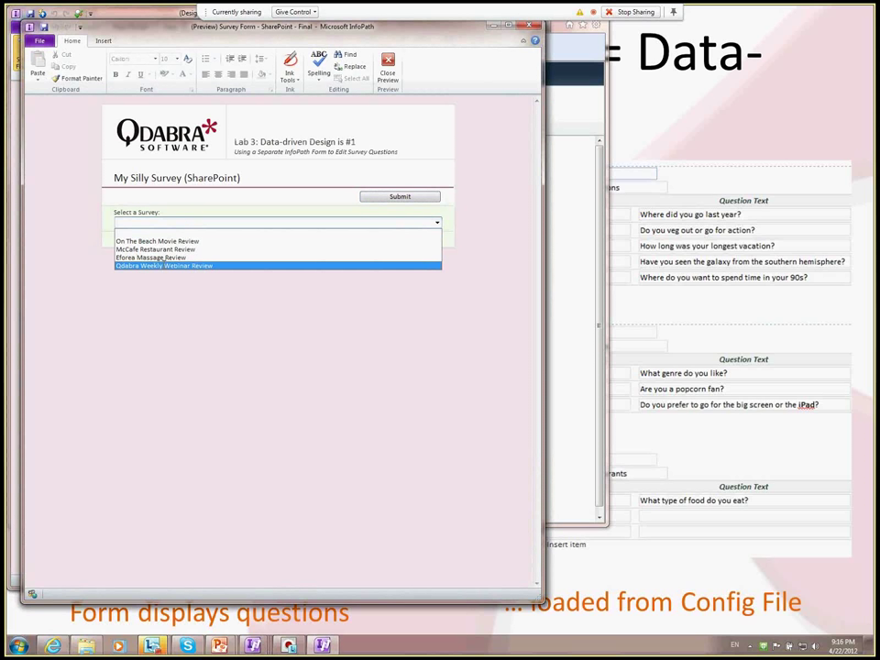
pyautogui.click(165, 264)
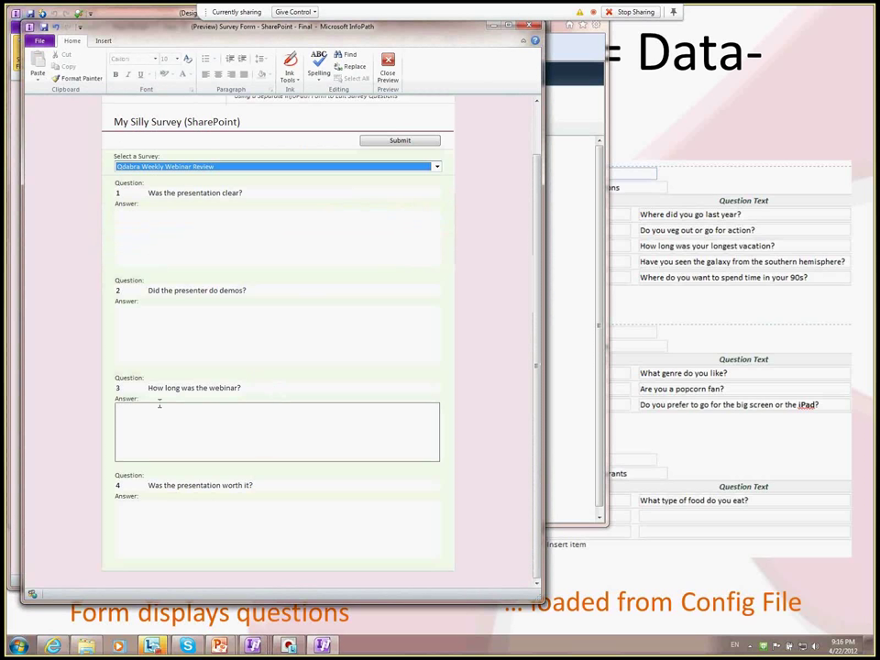
pyautogui.click(530, 26)
# Step: Compare the Qdabra Weekly Webinar questions in the browser's QuizQuestions form with the template's Survey and Question fields in InfoPath Designer
pyautogui.hotkey('alt', 'Tab')
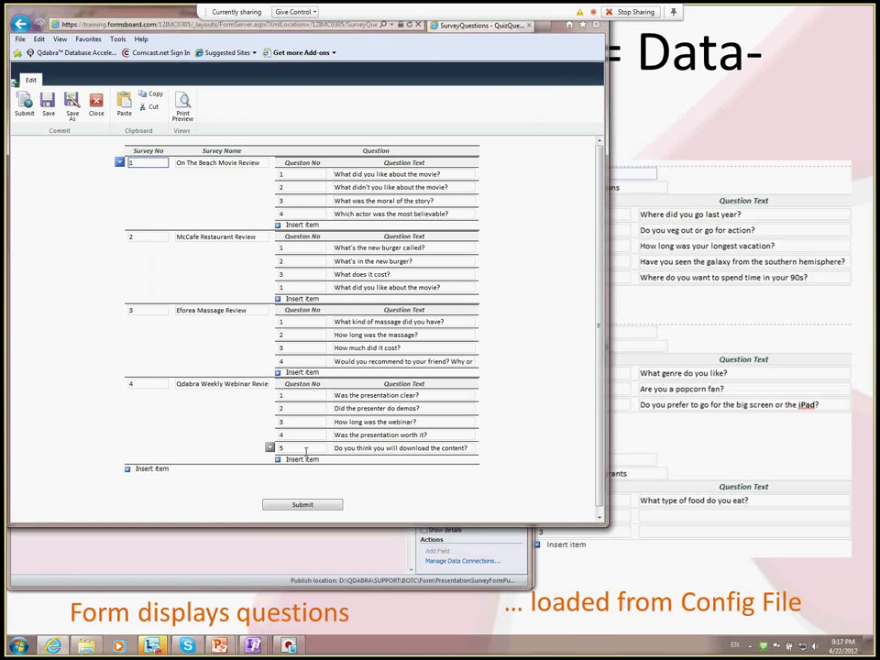
pyautogui.hotkey('alt', 'Tab')
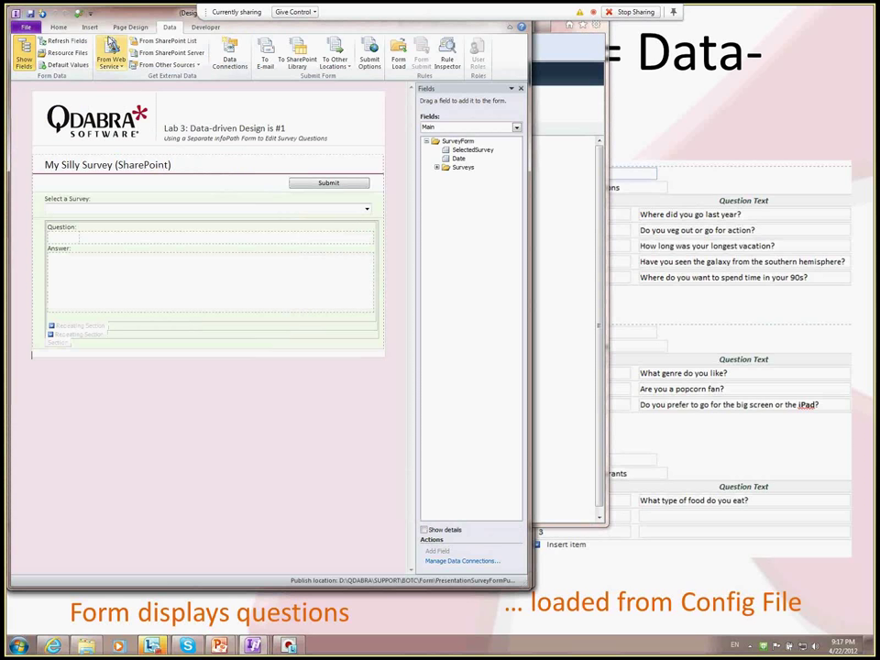
pyautogui.click(437, 169)
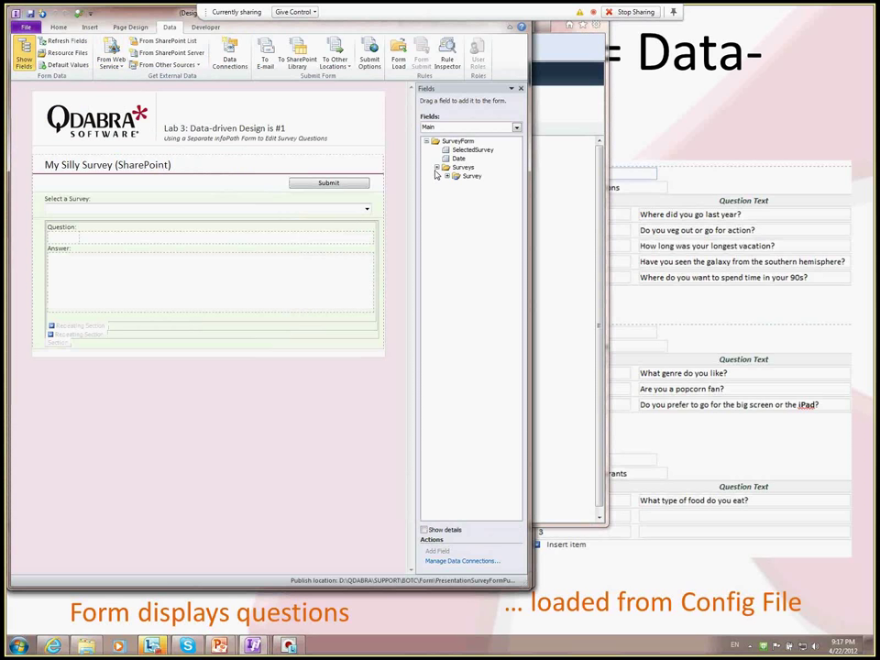
pyautogui.click(447, 176)
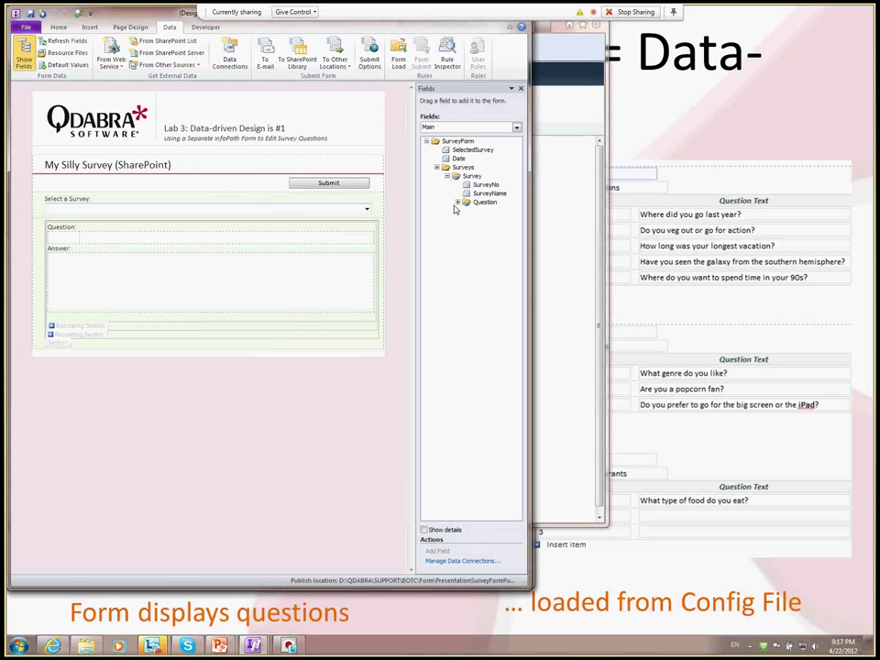
pyautogui.click(456, 201)
pyautogui.hotkey('alt', 'Tab')
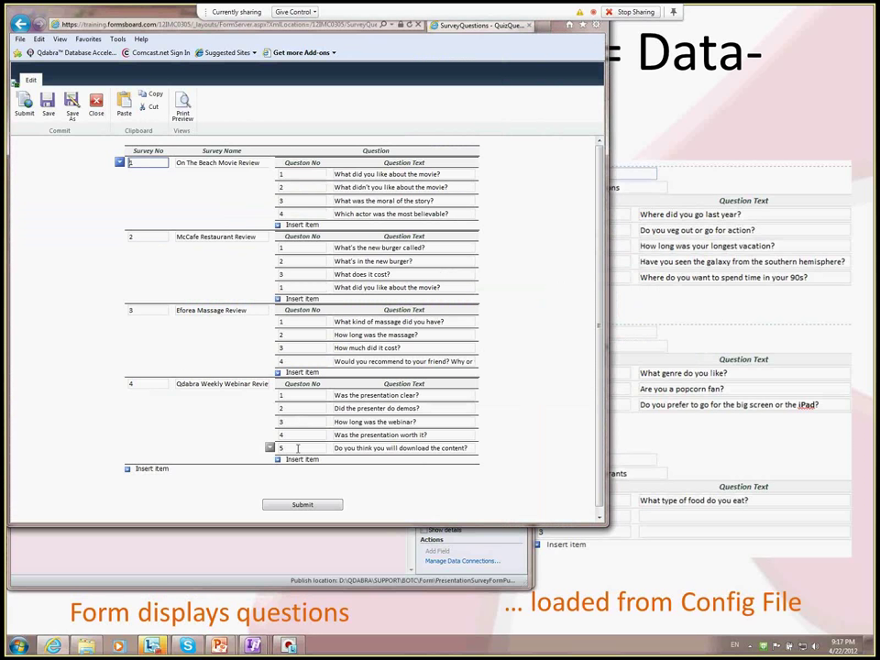
pyautogui.click(296, 448)
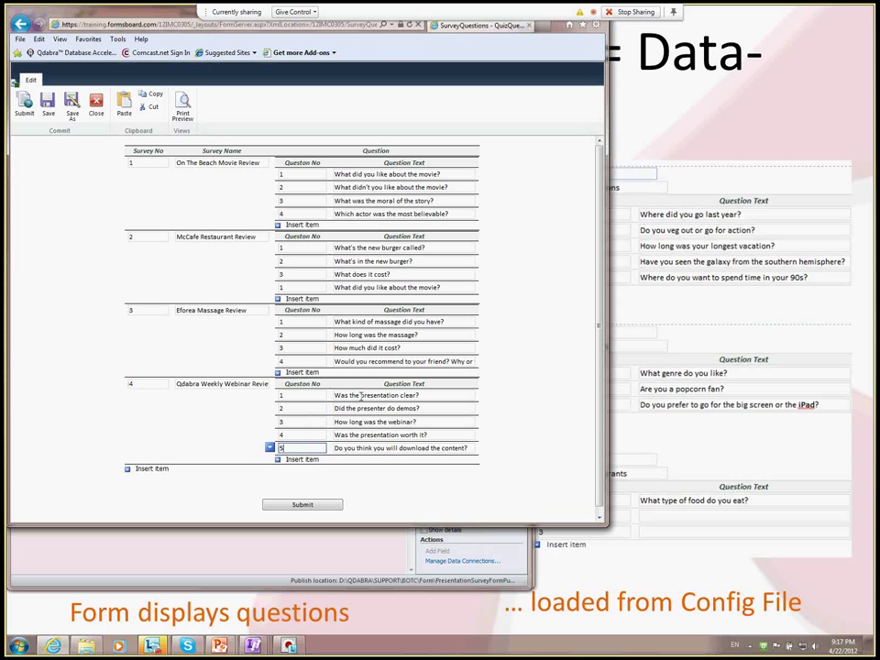
pyautogui.hotkey('alt', 'Tab')
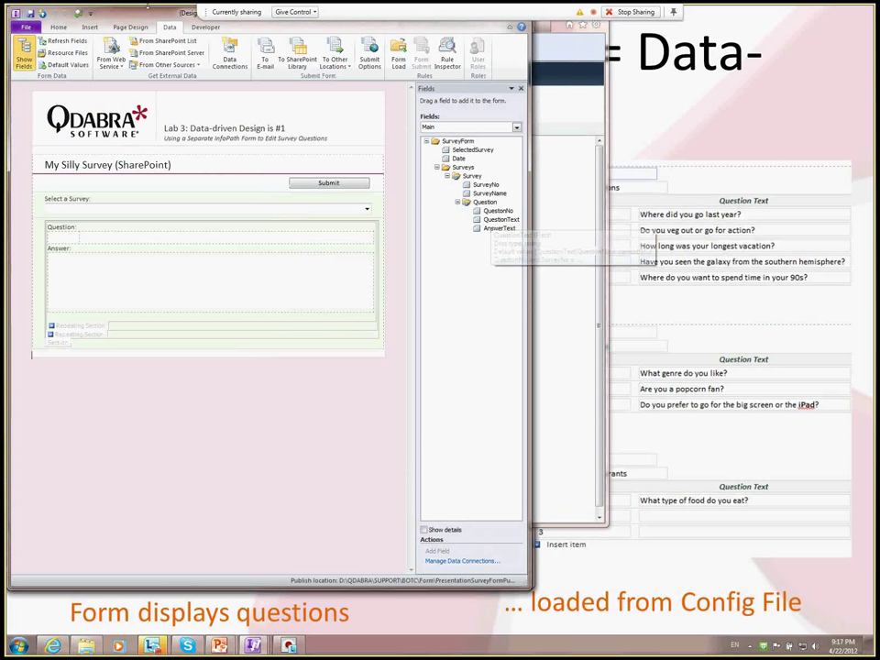
# Step: Add another Question group below the last one in the fourth Survey of the form's default values
pyautogui.click(66, 64)
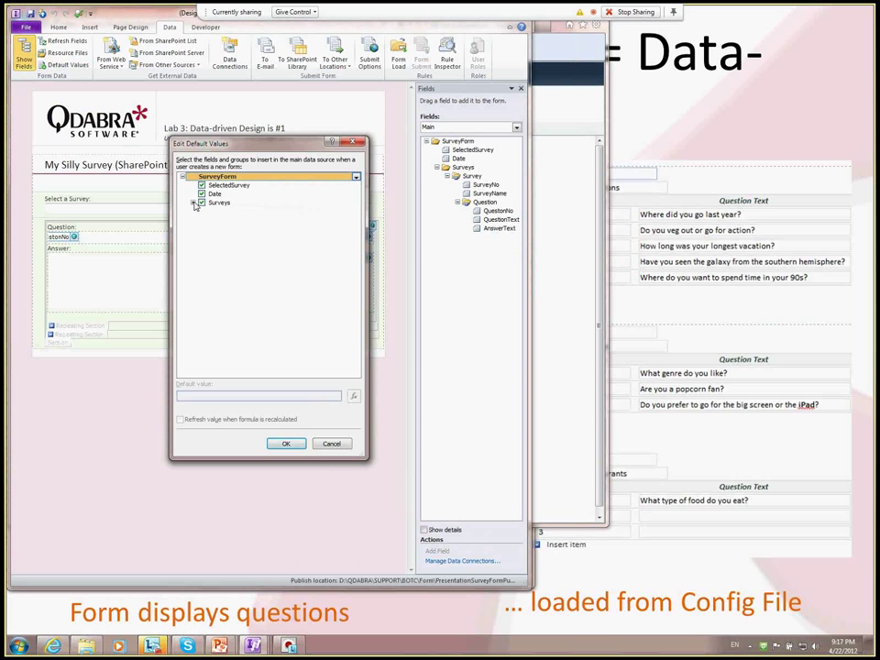
pyautogui.click(192, 202)
pyautogui.click(202, 246)
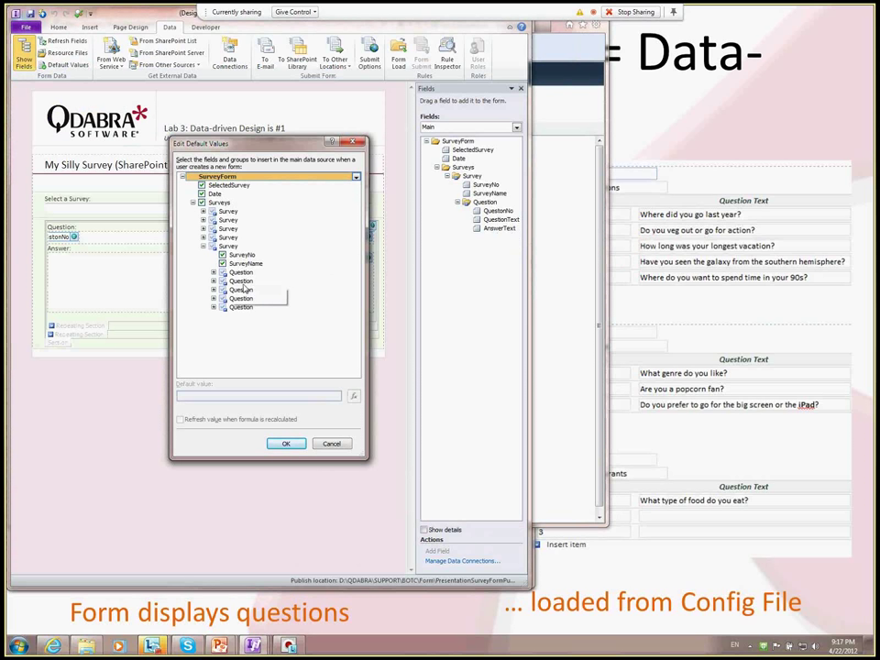
pyautogui.click(202, 237)
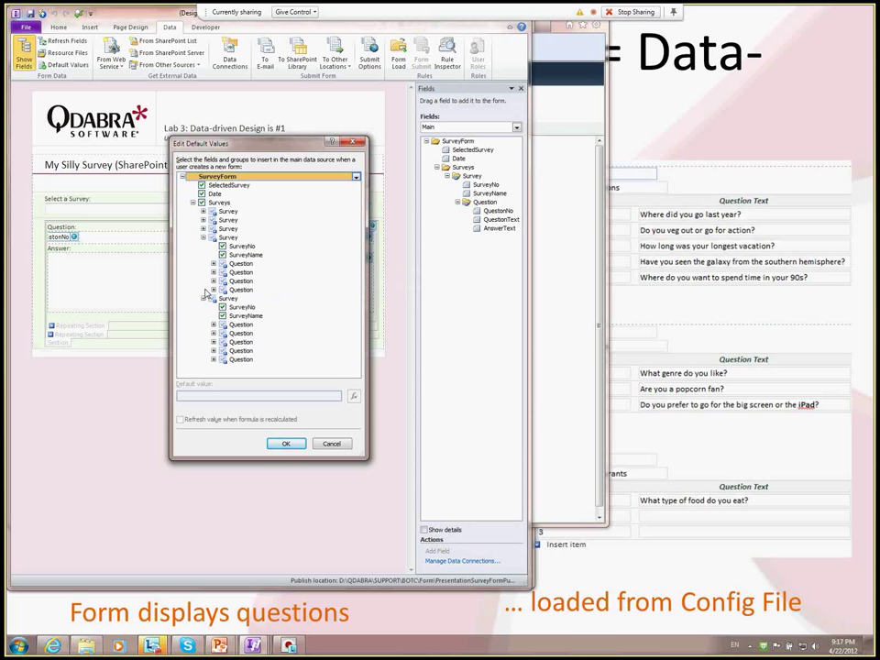
pyautogui.click(355, 289)
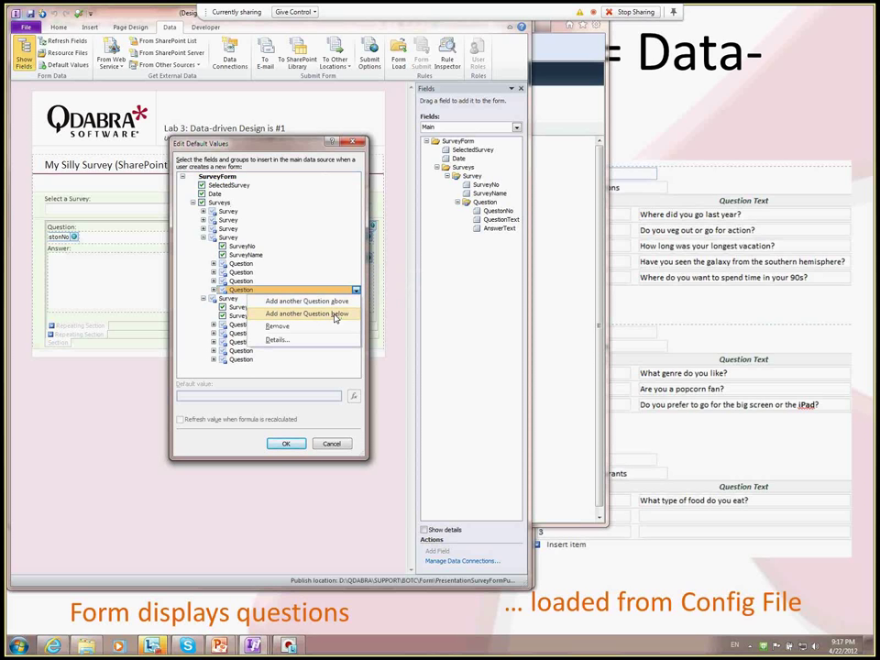
pyautogui.click(335, 314)
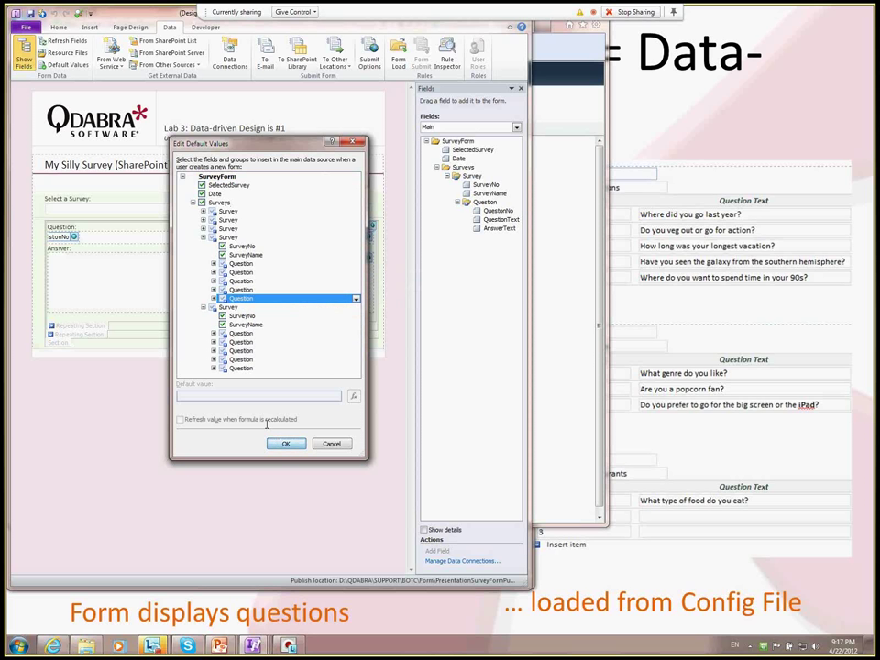
pyautogui.press('Return')
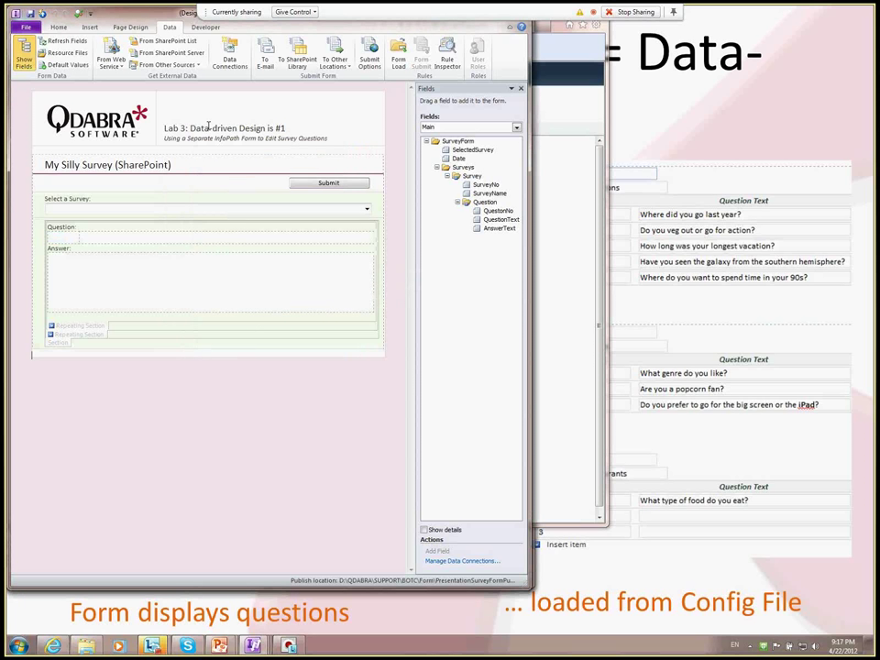
# Step: Preview the survey form with data connections allowed, select Qdabra Weekly Webinar Review, read through its questions and close the preview
pyautogui.click(78, 16)
pyautogui.click(337, 385)
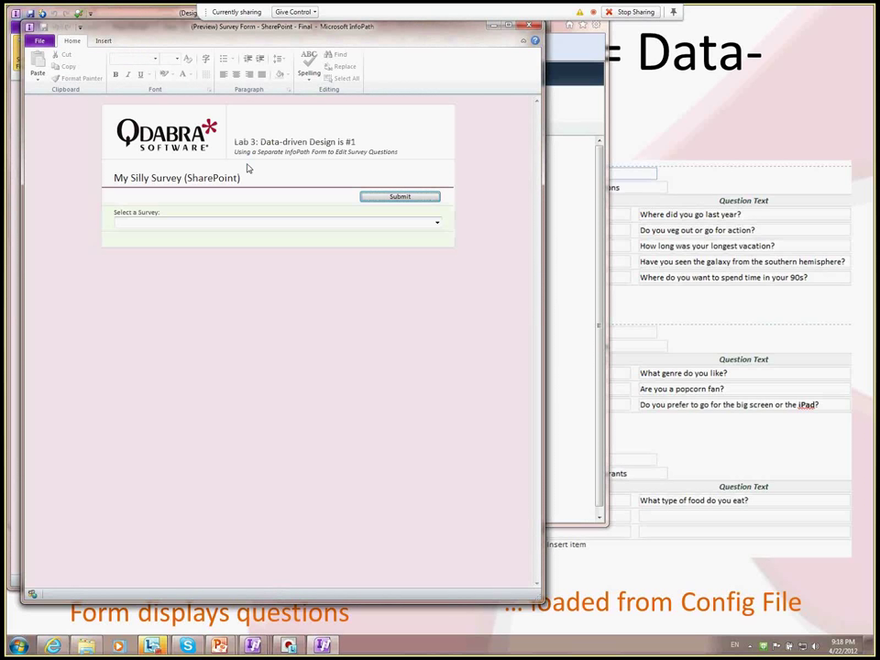
pyautogui.click(265, 224)
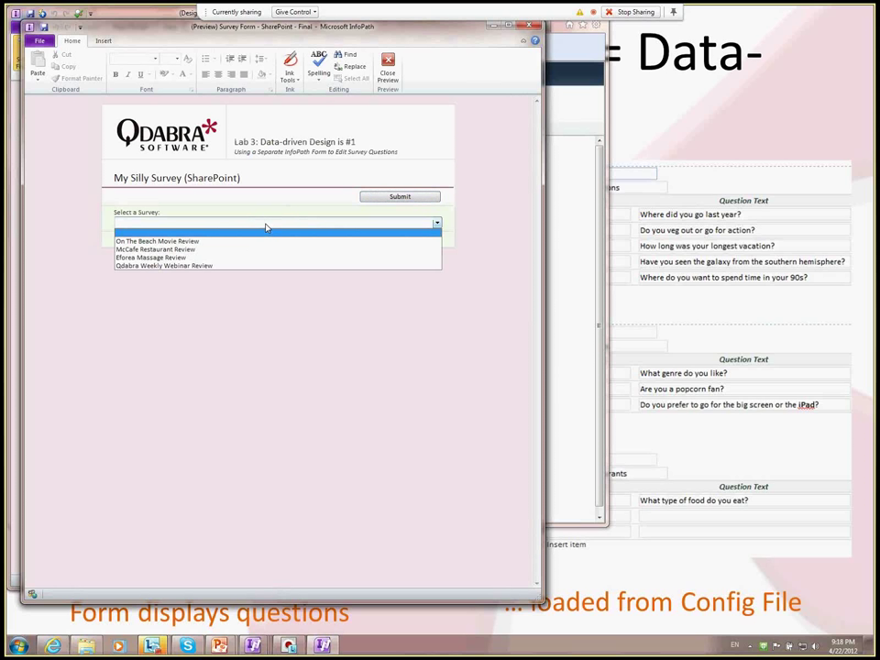
pyautogui.click(225, 266)
pyautogui.scroll(-5, 269, 508)
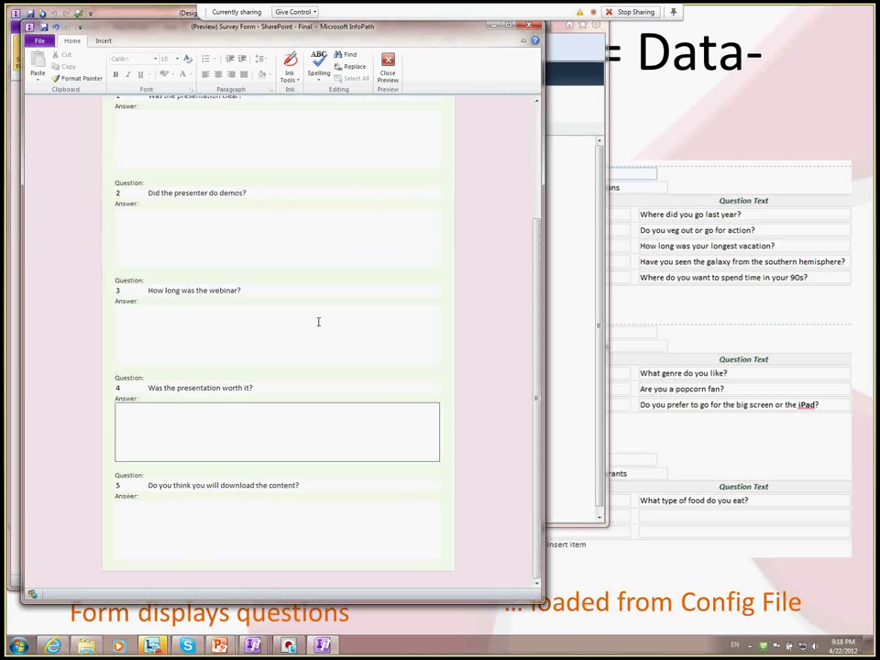
pyautogui.click(387, 74)
# Step: Switch to the browser form, replace the Qdabra Weekly Webinar survey's fifth question with "What's the meaning of InfoPath?" and submit it
pyautogui.hotkey('alt', 'Tab')
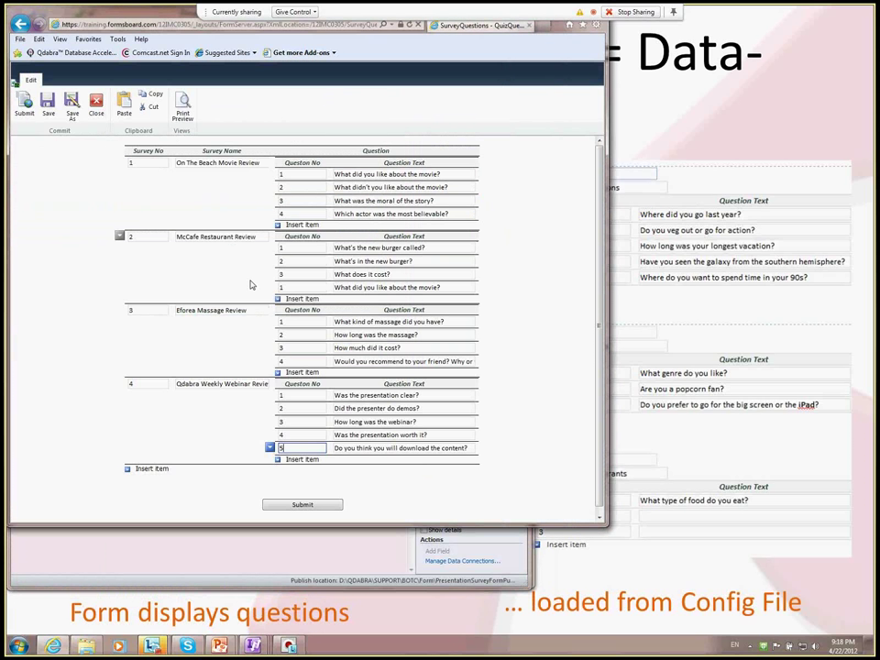
pyautogui.moveTo(335, 447); pyautogui.dragTo(476, 432)
pyautogui.press('Delete')
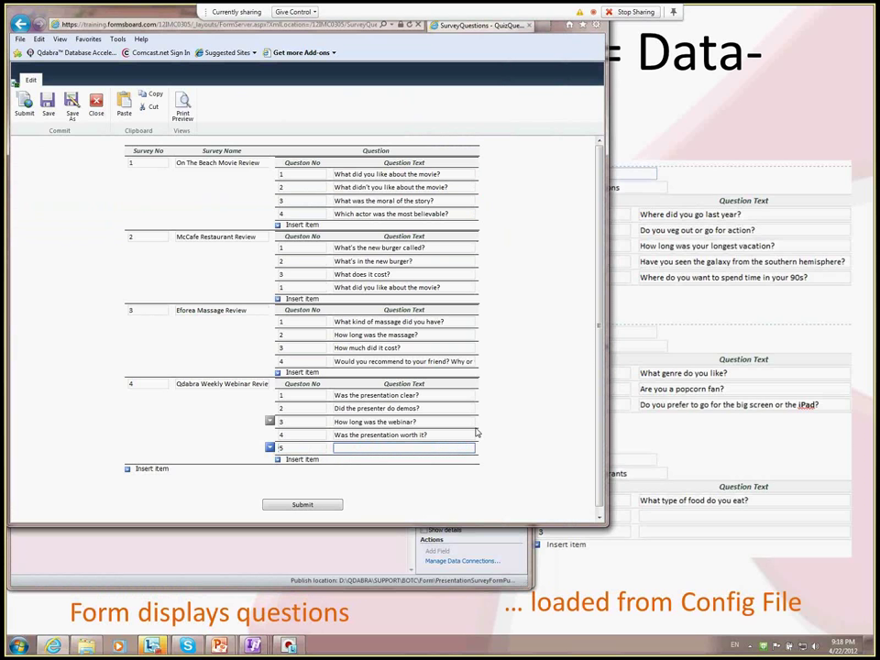
pyautogui.write('q')
pyautogui.press('BackSpace')
pyautogui.write('Wi')
pyautogui.press('BackSpace')
pyautogui.press('BackSpace')
pyautogui.write('W')
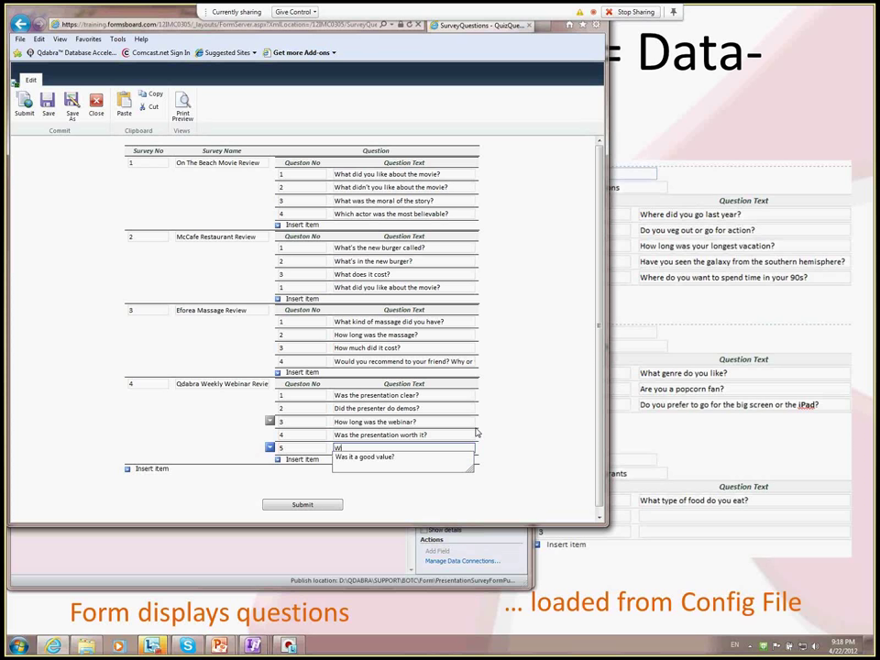
pyautogui.write("hat's the meaning of")
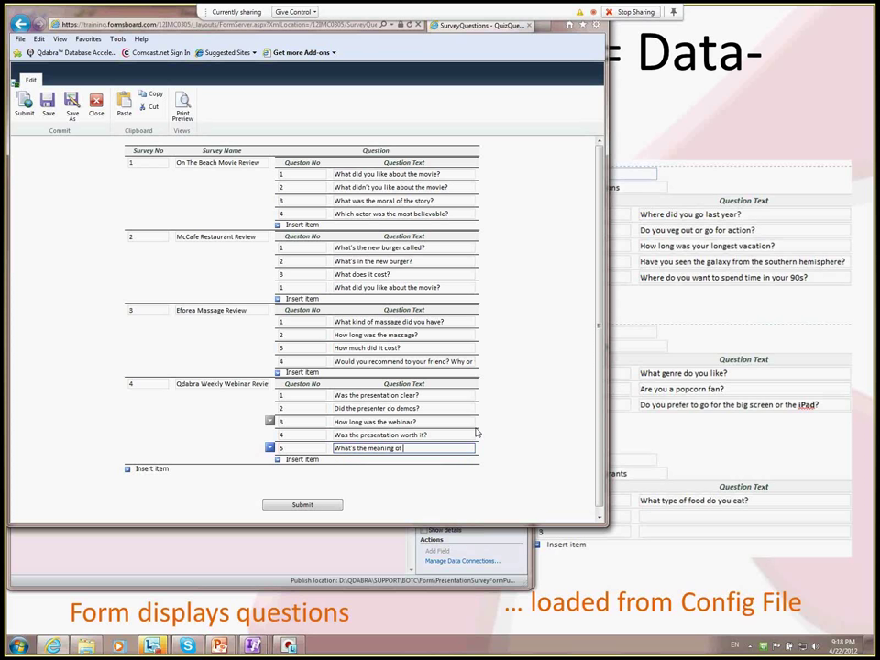
pyautogui.write(' InfoPath?')
pyautogui.click(336, 505)
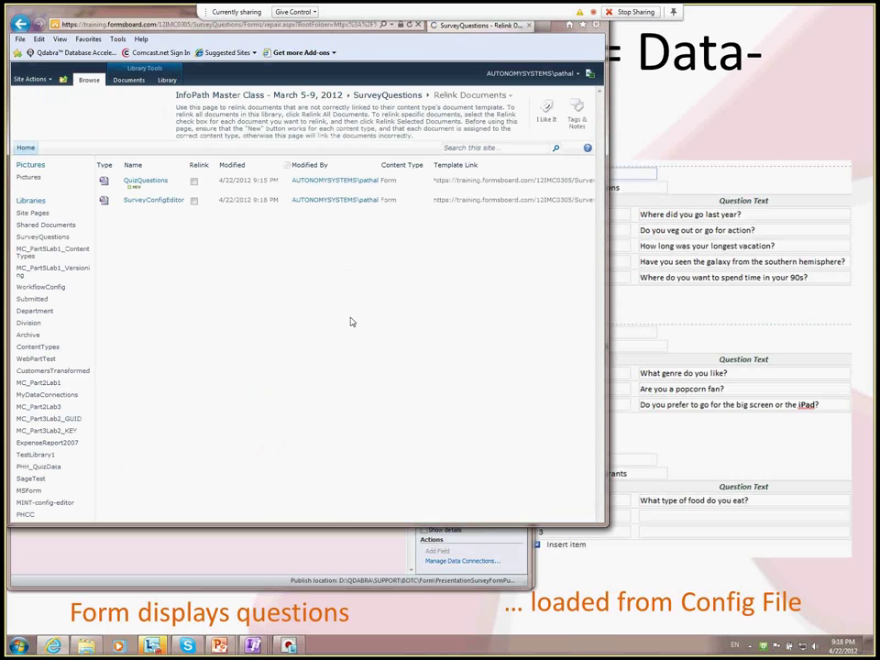
# Step: Return to InfoPath Designer, preview the form with data connections allowed, check question 5 of Qdabra Weekly Webinar Review and close the preview
pyautogui.hotkey('alt', 'Tab')
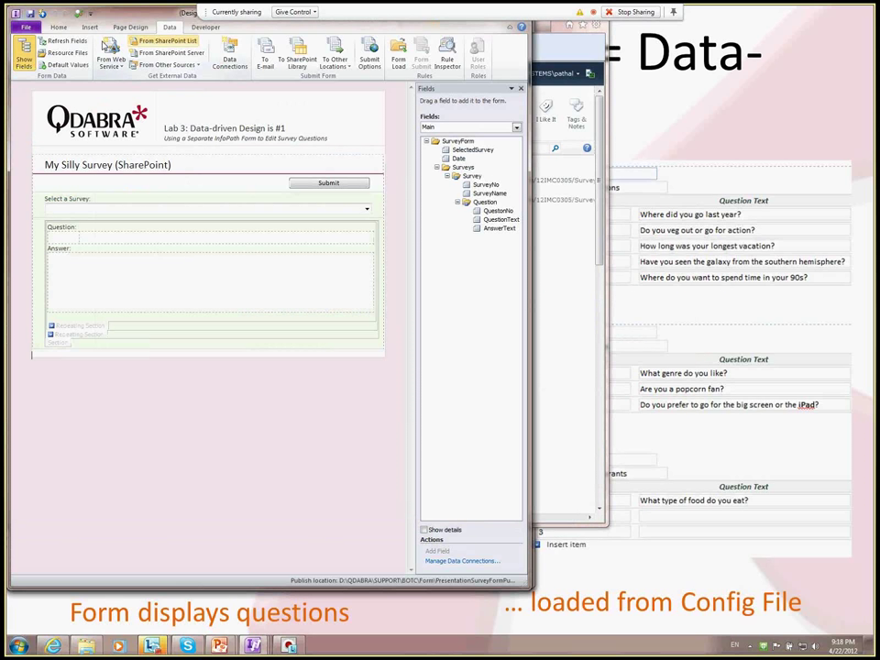
pyautogui.click(57, 13)
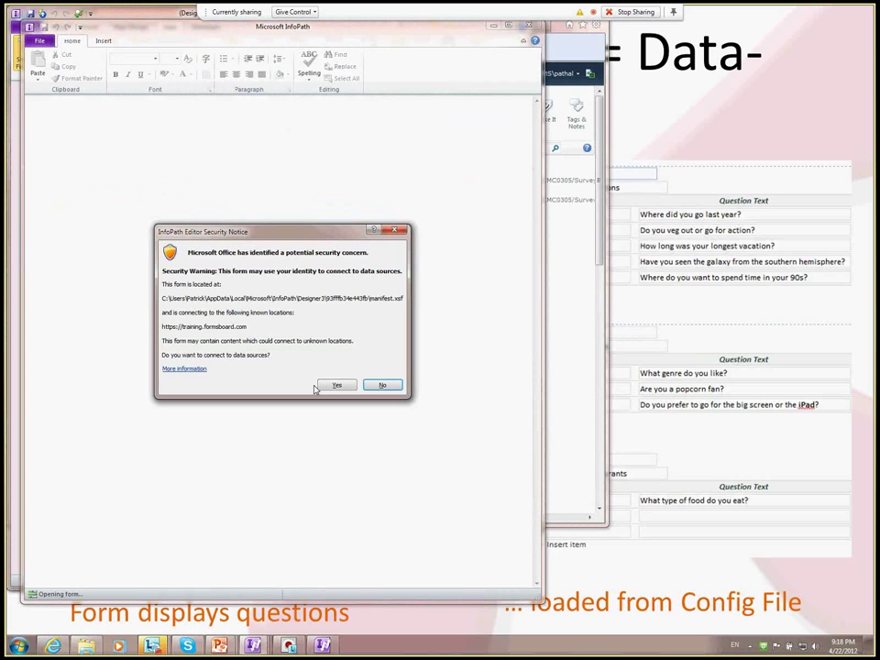
pyautogui.click(337, 385)
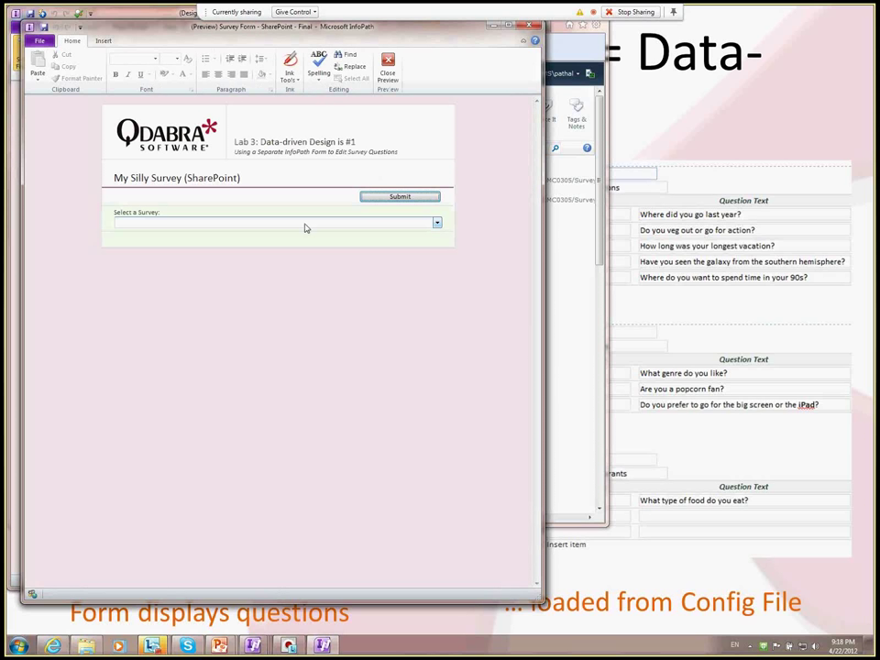
pyautogui.click(303, 222)
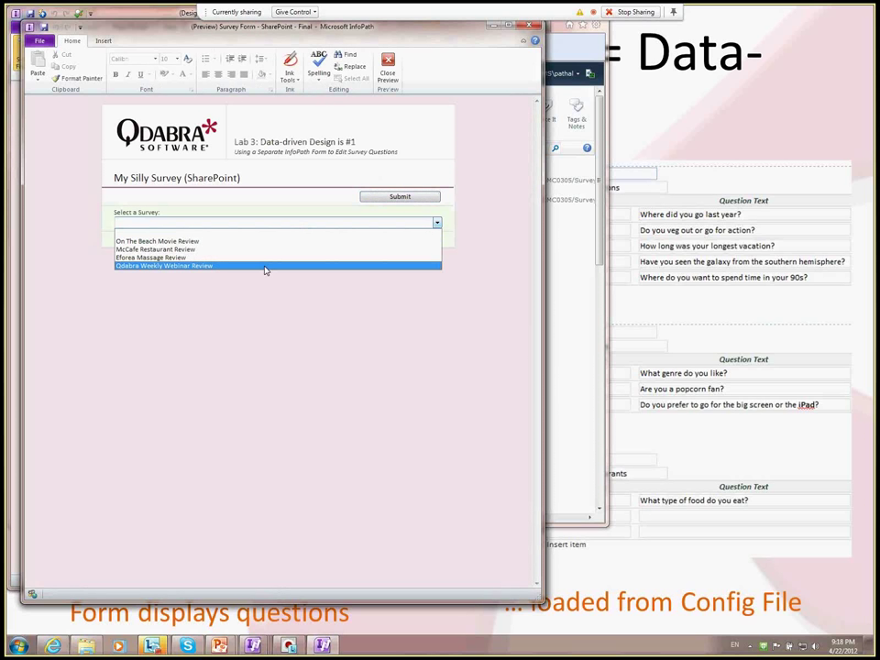
pyautogui.click(265, 264)
pyautogui.scroll(-3, 282, 344)
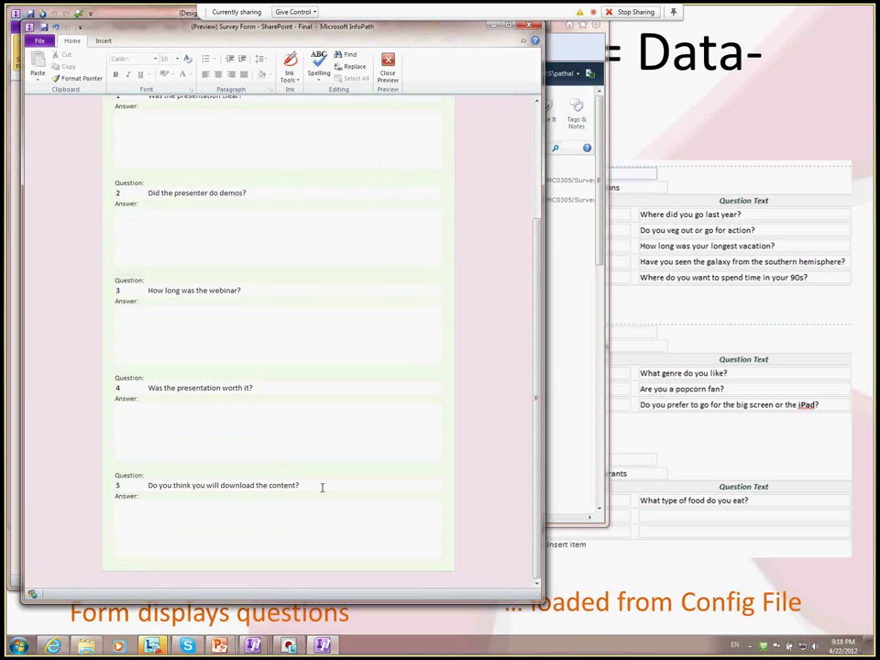
pyautogui.scroll(5, 322, 487)
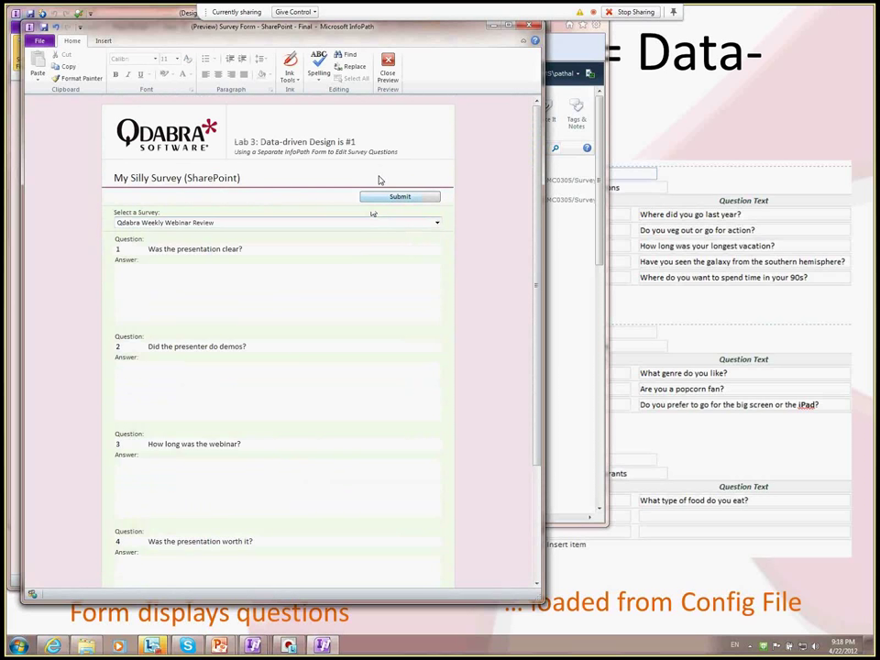
pyautogui.click(388, 70)
# Step: In the browser's QuizQuestions form, change survey 4's fifth question to "What is the meaning of InfoPath?", save it and reopen it to check the text
pyautogui.hotkey('alt', 'Tab')
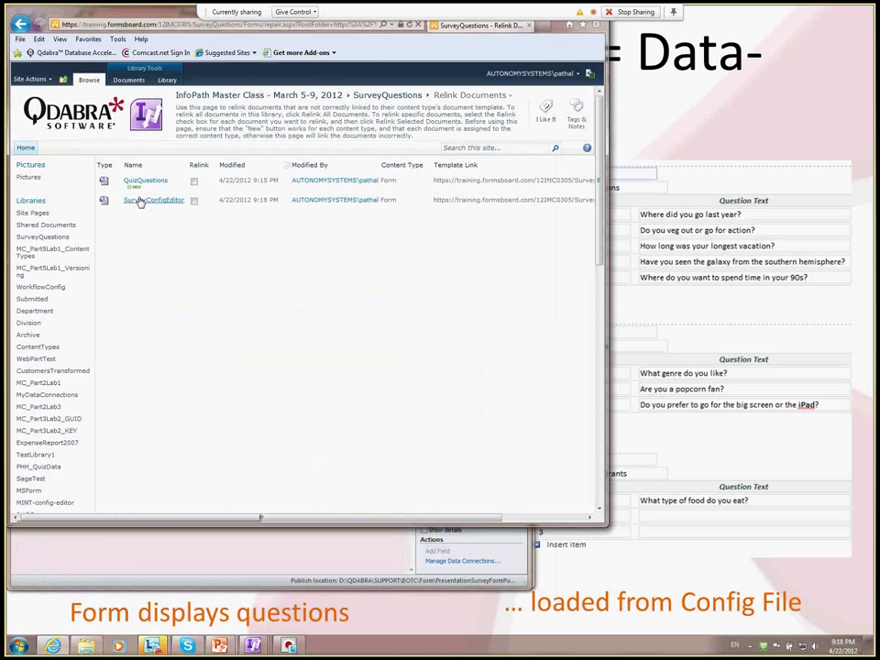
pyautogui.click(140, 201)
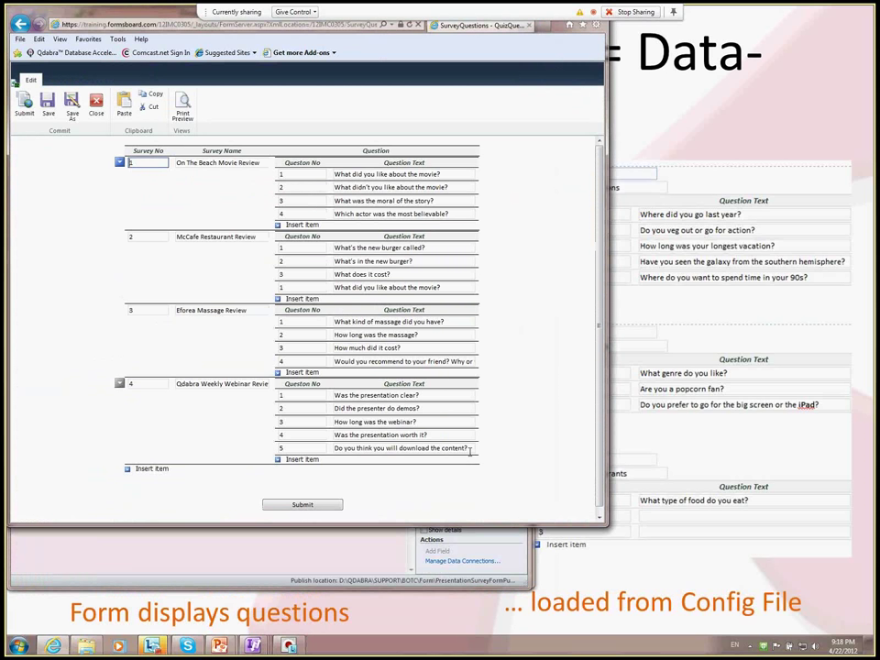
pyautogui.tripleClick(469, 448)
pyautogui.write('What is the meanin')
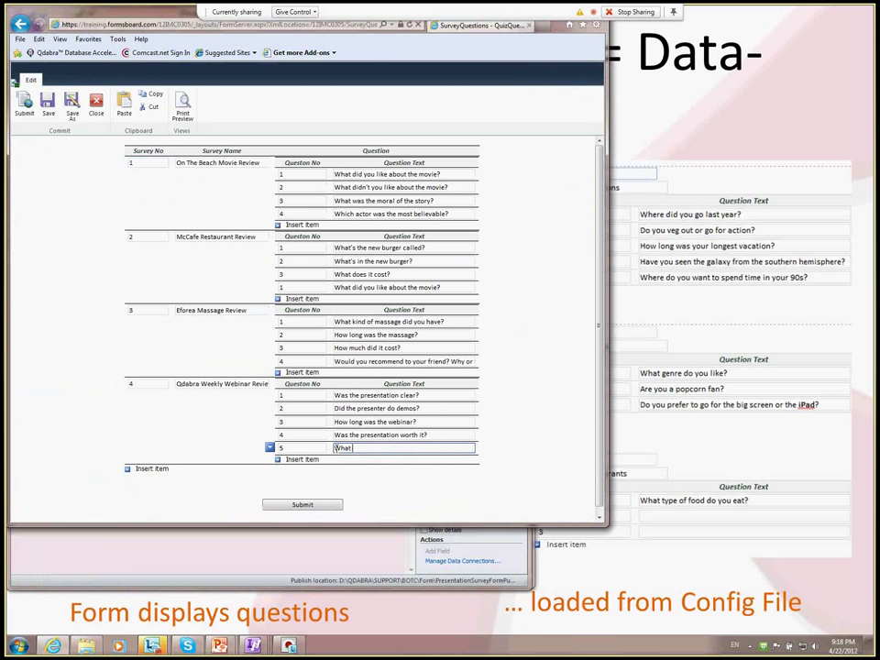
pyautogui.write('nfopo')
pyautogui.press('BackSpace')
pyautogui.write('Path?')
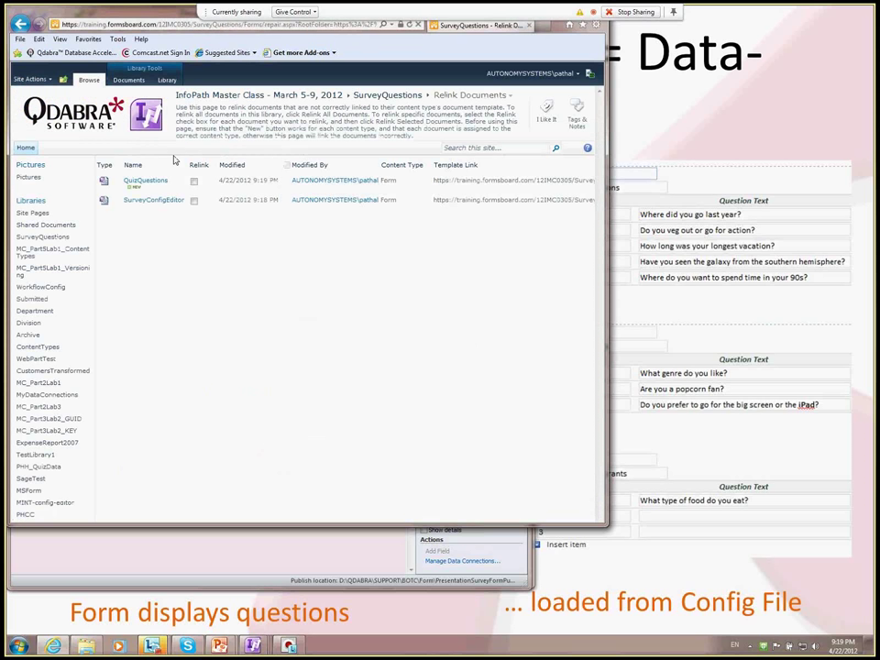
pyautogui.click(143, 179)
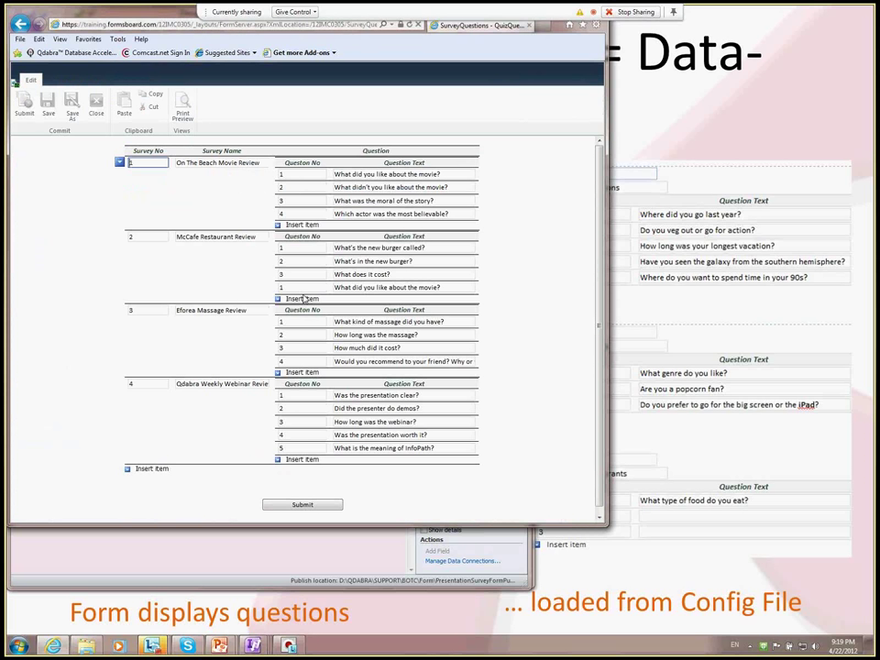
pyautogui.moveTo(436, 447); pyautogui.dragTo(334, 447)
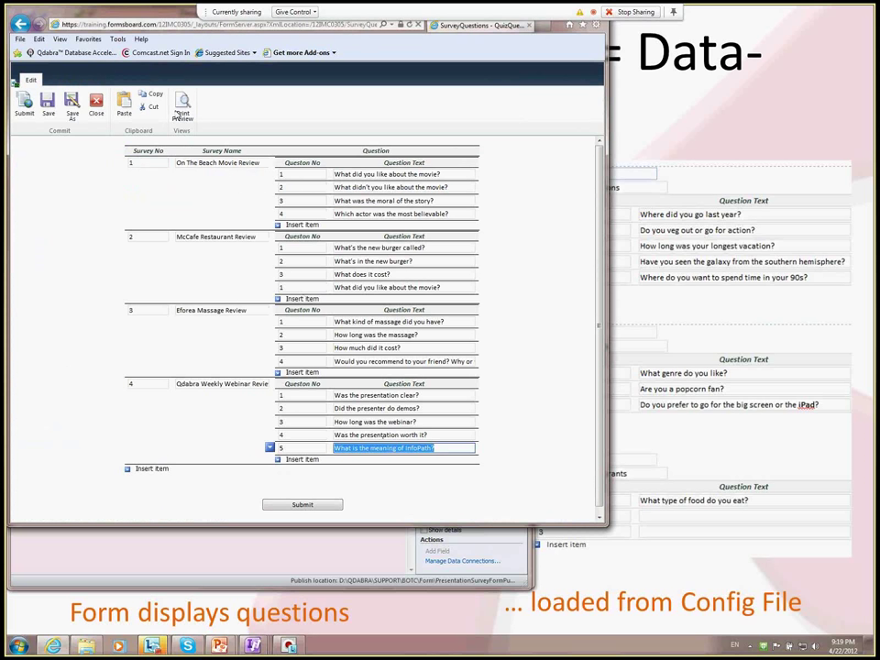
# Step: Back in InfoPath Designer, preview the form with data connections allowed, check the Qdabra Weekly Webinar Review's edited fifth question and close the preview
pyautogui.hotkey('alt', 'Tab')
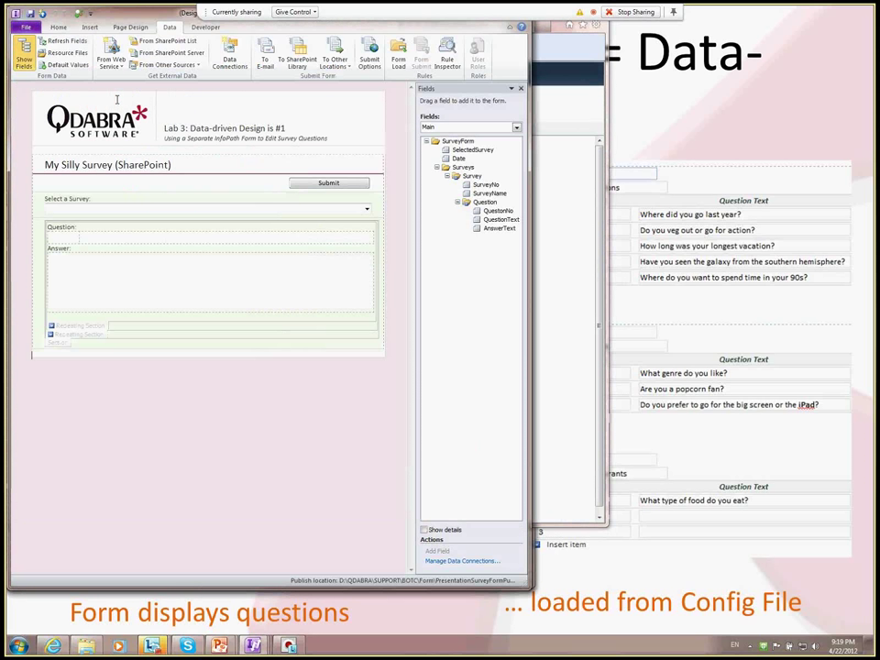
pyautogui.click(78, 15)
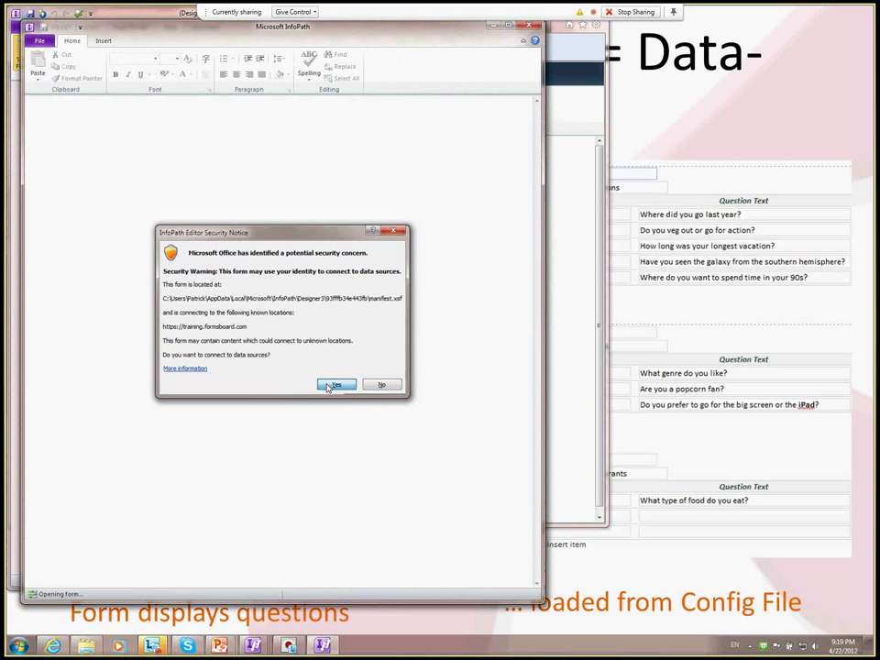
pyautogui.click(337, 384)
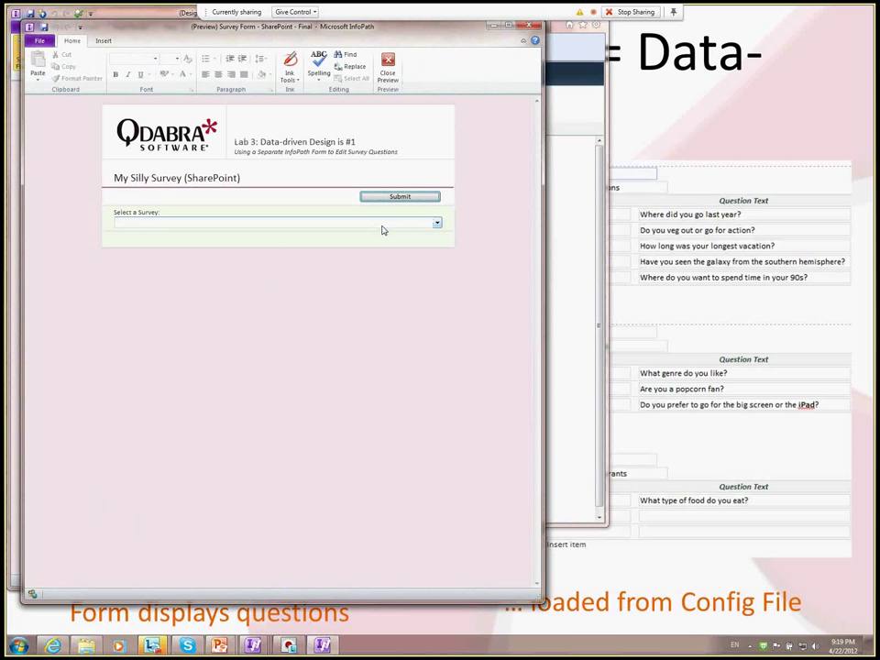
pyautogui.click(384, 222)
pyautogui.click(233, 265)
pyautogui.scroll(-2, 366, 371)
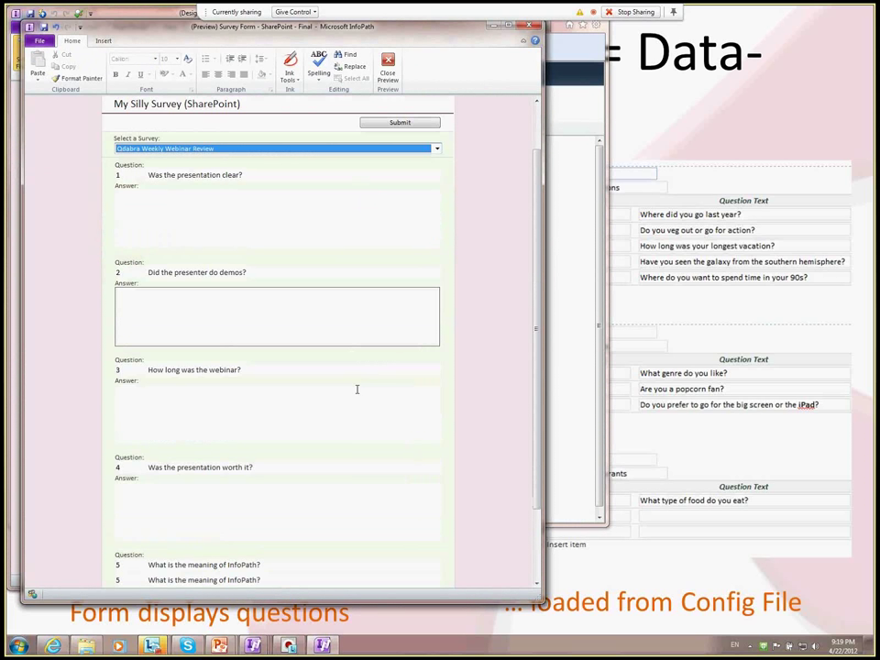
pyautogui.scroll(-2, 357, 389)
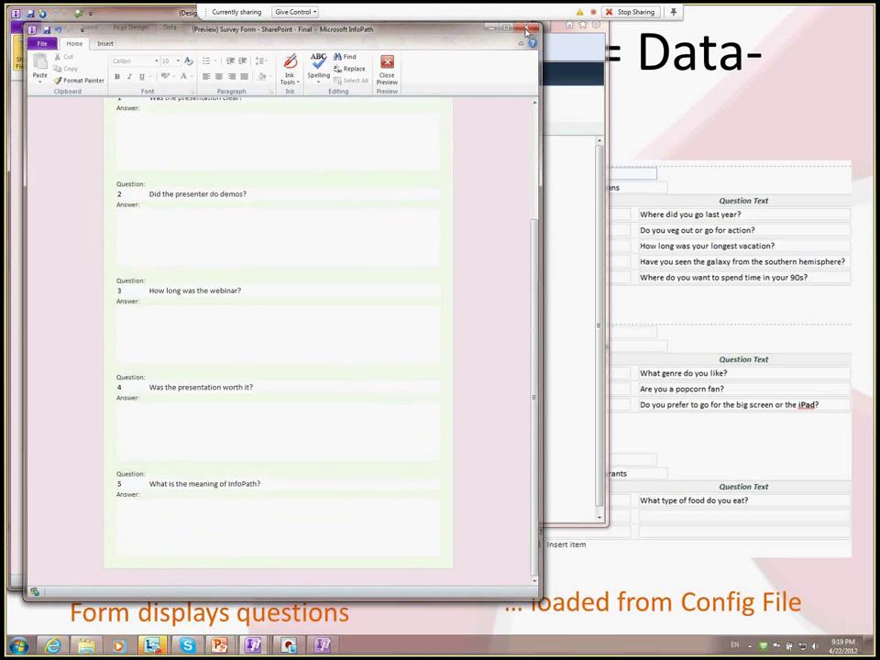
pyautogui.click(526, 30)
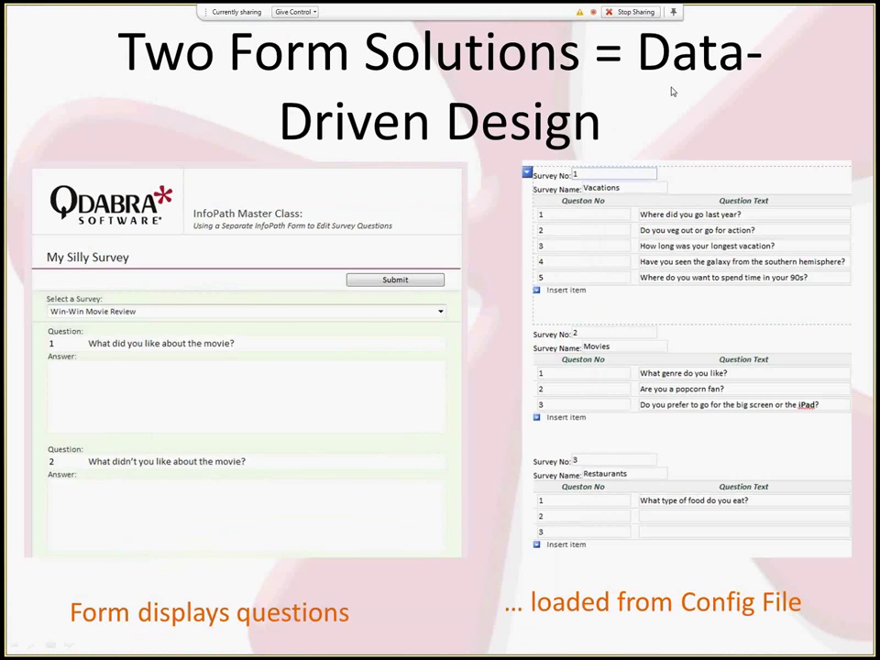
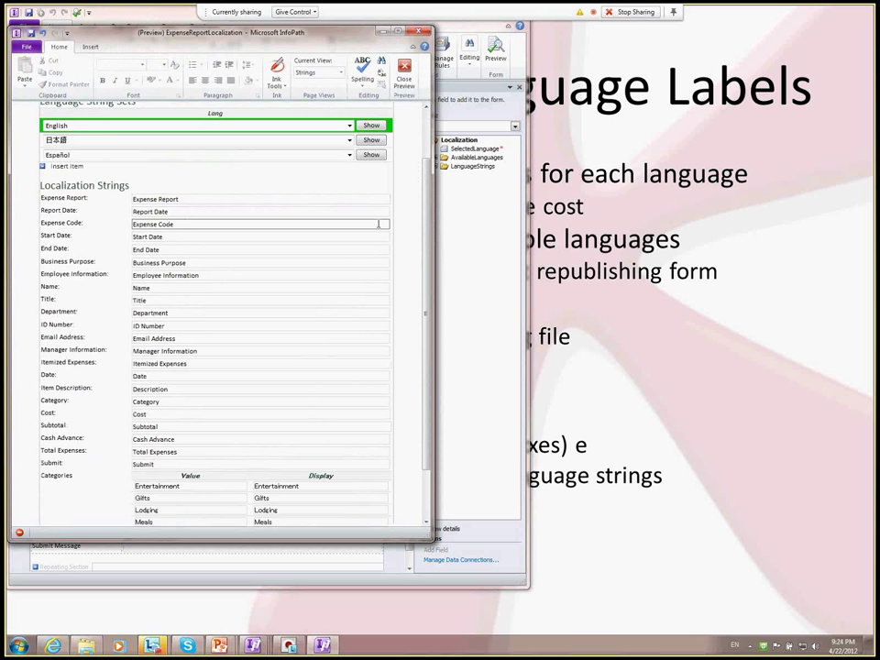
# Step: Look over the language string sets and the English localization strings in the ExpenseReportLocalization preview
pyautogui.scroll(1, 181, 165)
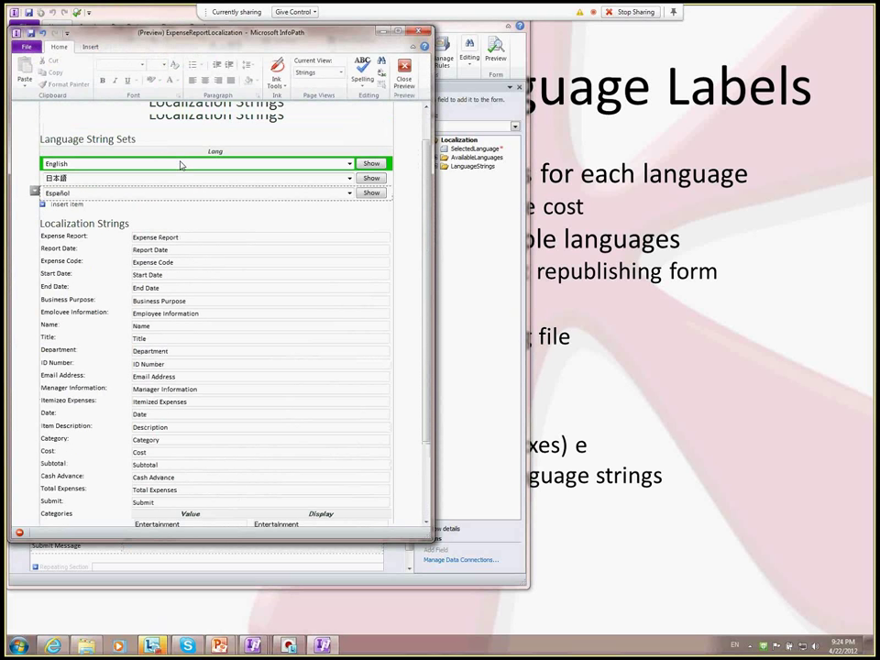
pyautogui.scroll(1, 181, 165)
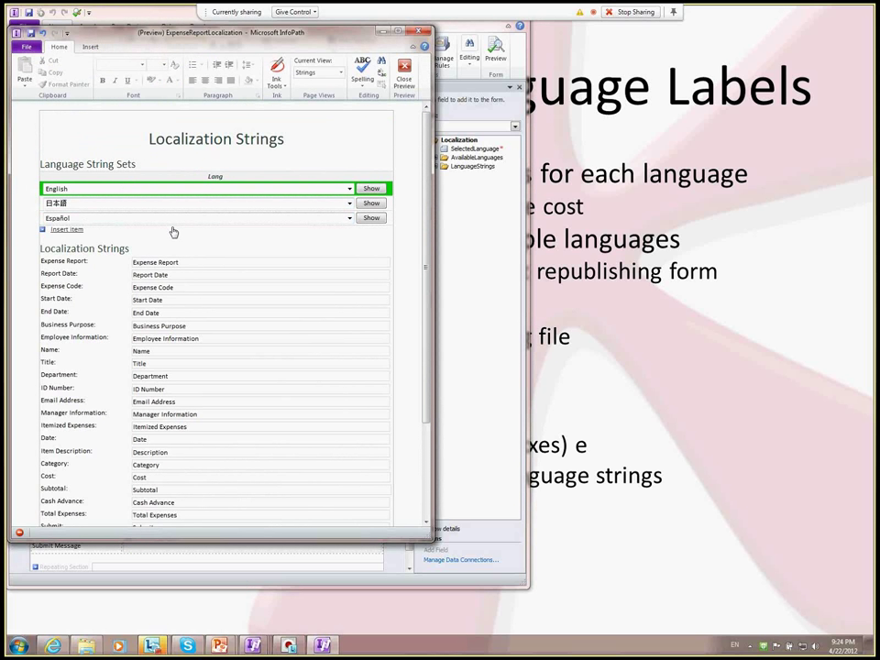
pyautogui.click(163, 263)
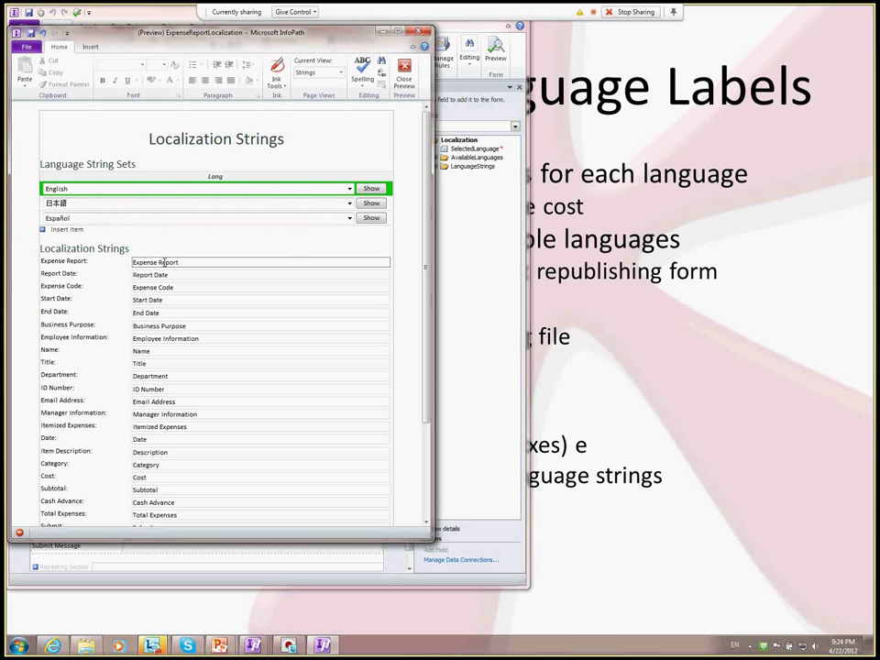
pyautogui.scroll(-2, 164, 263)
pyautogui.scroll(2, 163, 262)
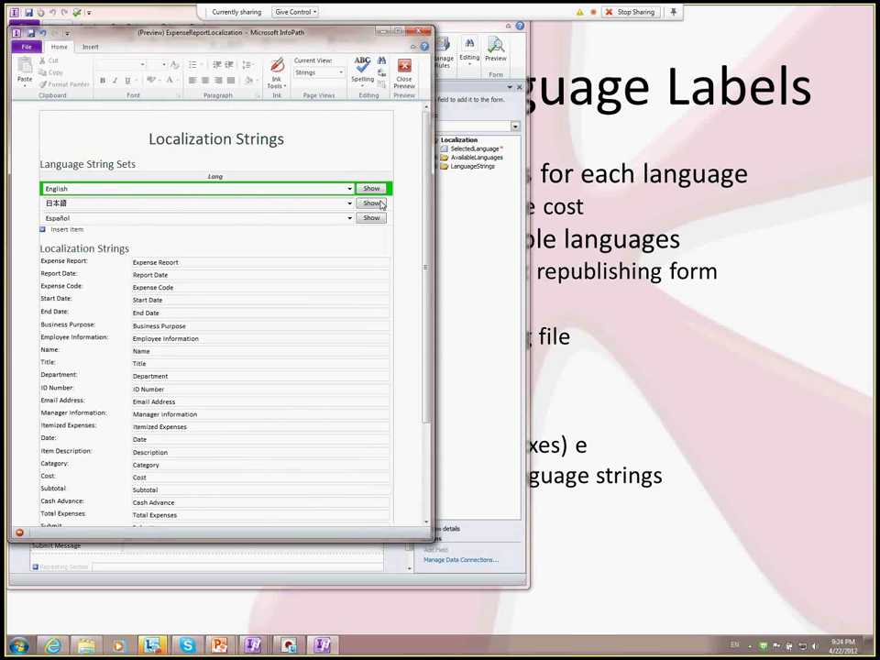
# Step: Show the 日本語 string set and examine its localized labels, category display values and submit message
pyautogui.click(371, 202)
pyautogui.scroll(-3, 230, 254)
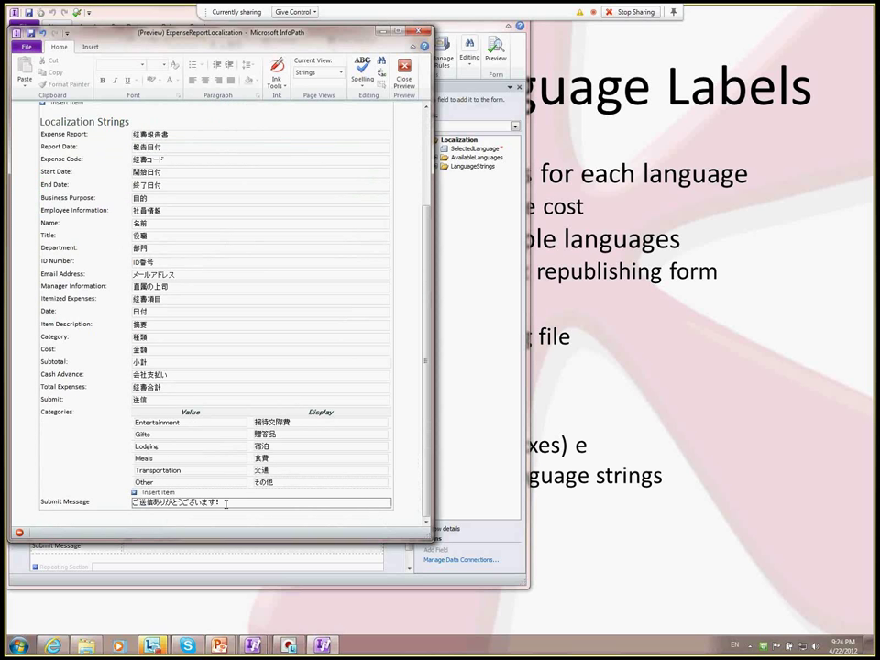
pyautogui.scroll(3, 226, 503)
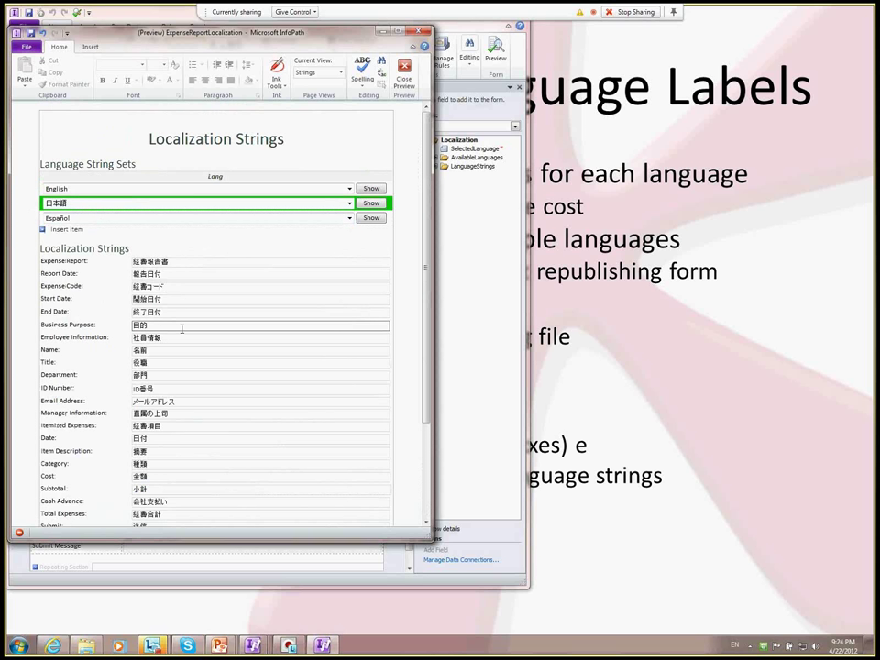
pyautogui.scroll(-3, 149, 327)
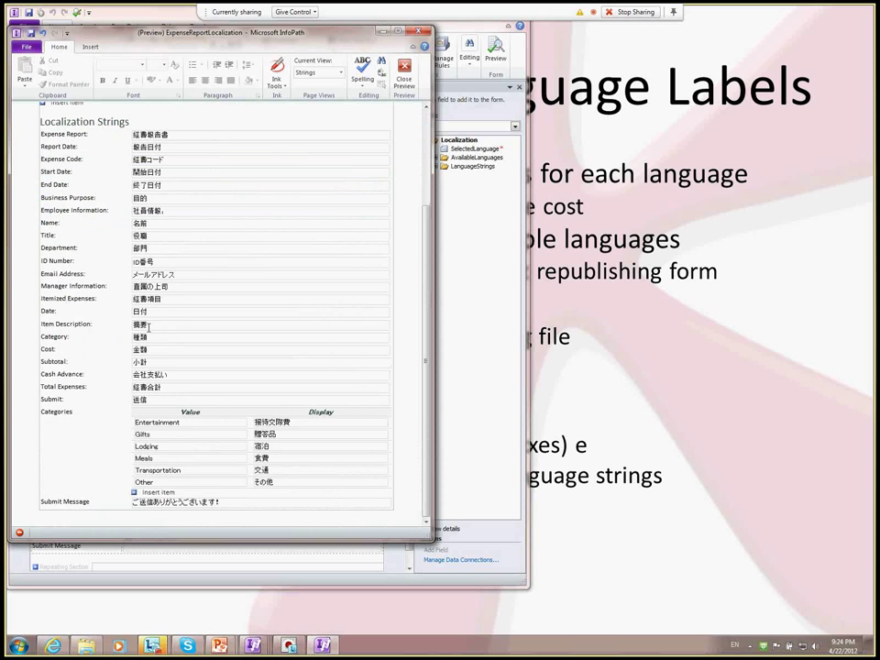
pyautogui.click(190, 334)
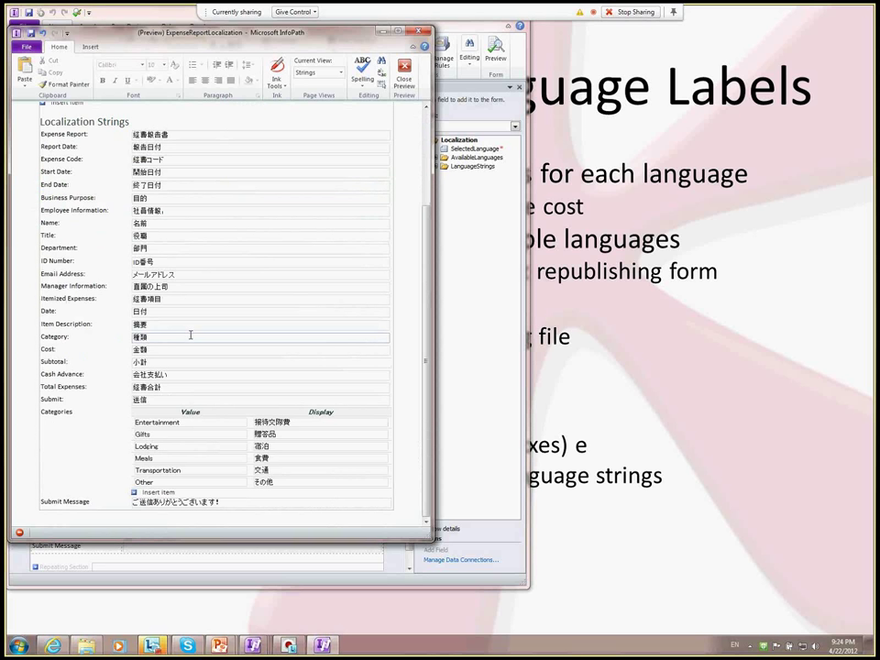
# Step: Show the Español string set, examine its localized labels and category display values, and close the preview
pyautogui.scroll(3, 190, 334)
pyautogui.click(371, 218)
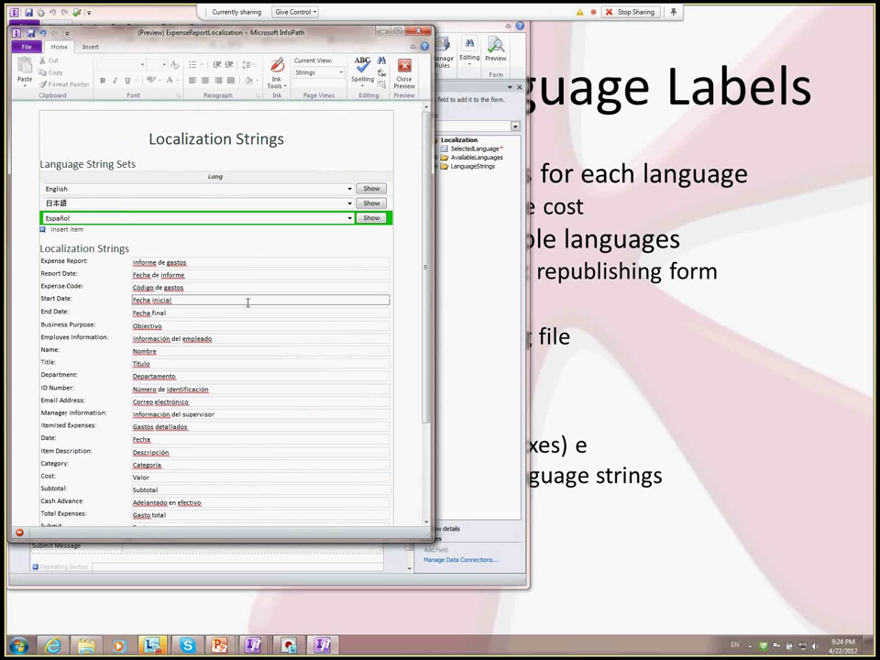
pyautogui.scroll(-3, 248, 302)
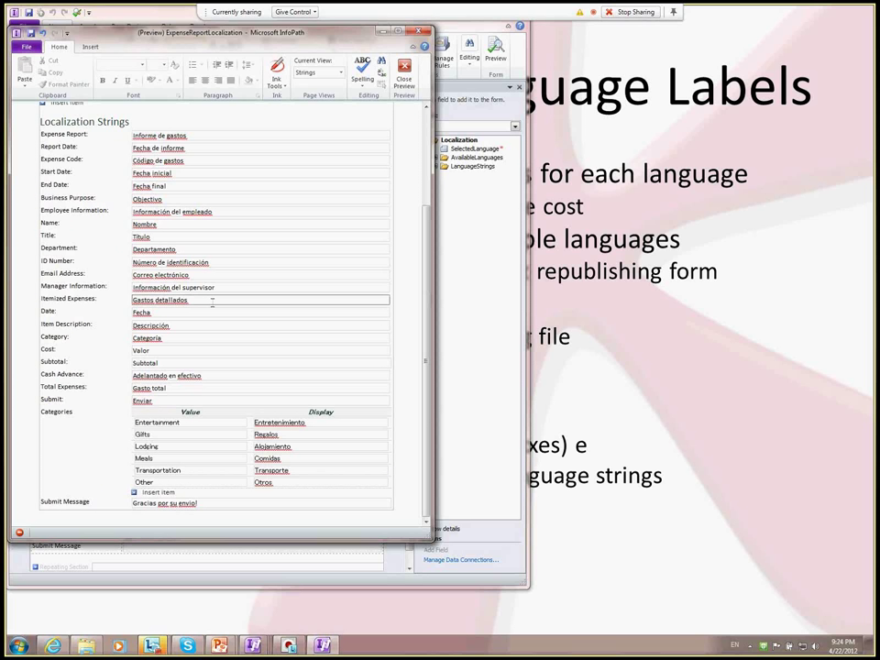
pyautogui.doubleClick(186, 422)
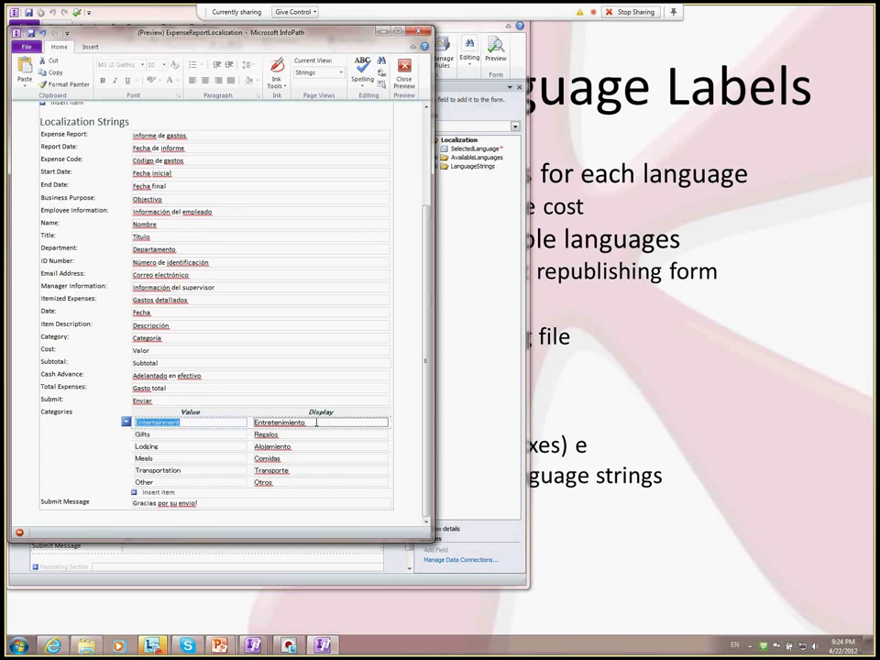
pyautogui.moveTo(315, 421); pyautogui.dragTo(251, 424)
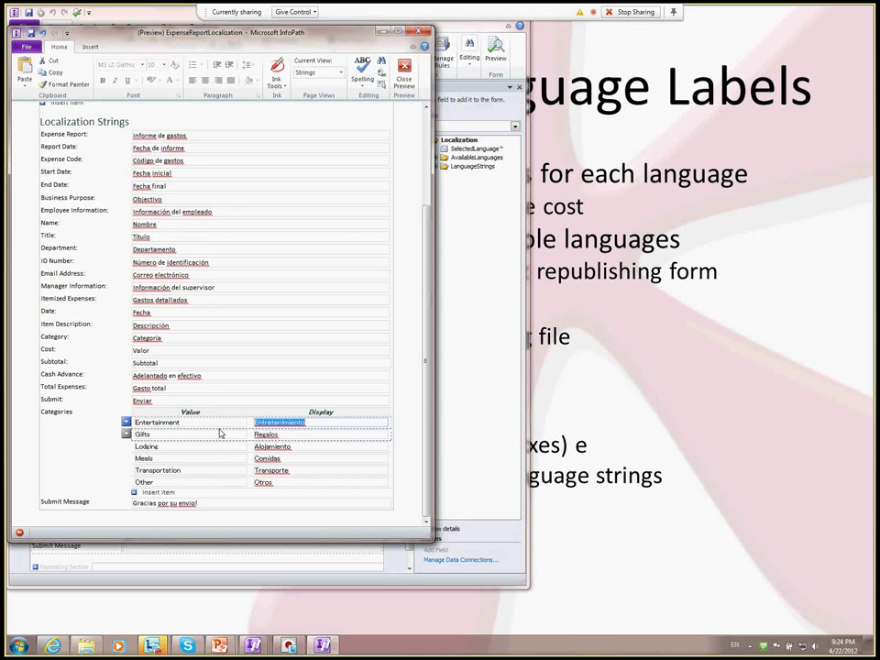
pyautogui.scroll(5, 220, 433)
pyautogui.click(404, 73)
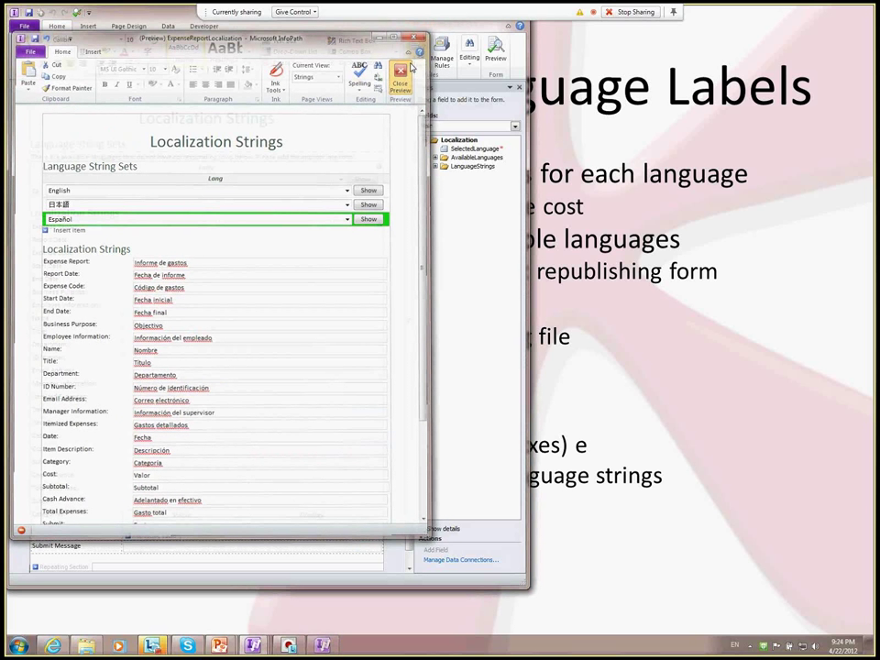
# Step: Switch to the 04-19 - Data-driven Design folder and open ExpenseReportLocalization.xml in Notepad
pyautogui.hotkey('alt', 'Tab')
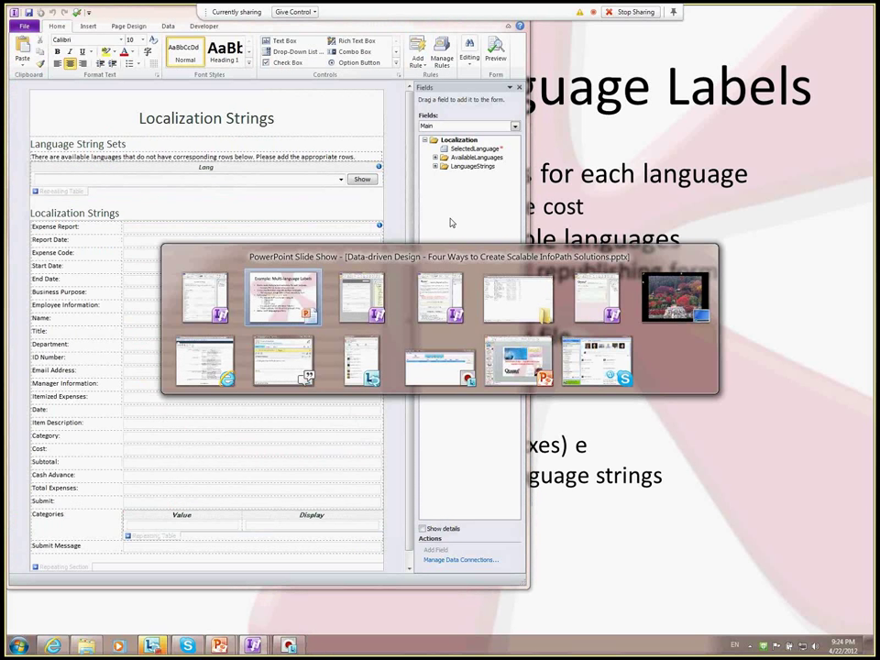
pyautogui.hotkey('alt', 'Tab')
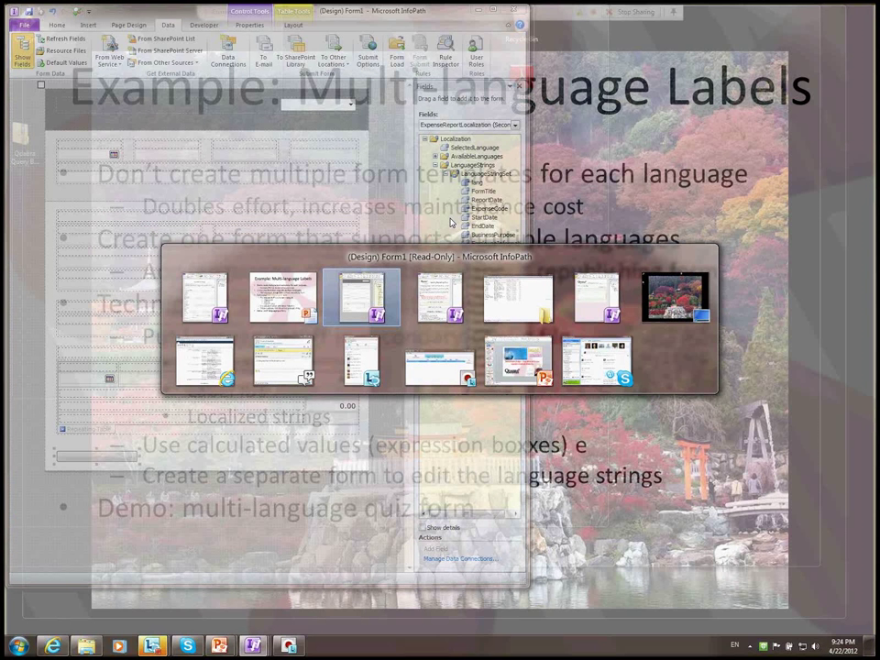
pyautogui.hotkey('alt', 'Tab')
pyautogui.hotkey('alt', 'Tab')
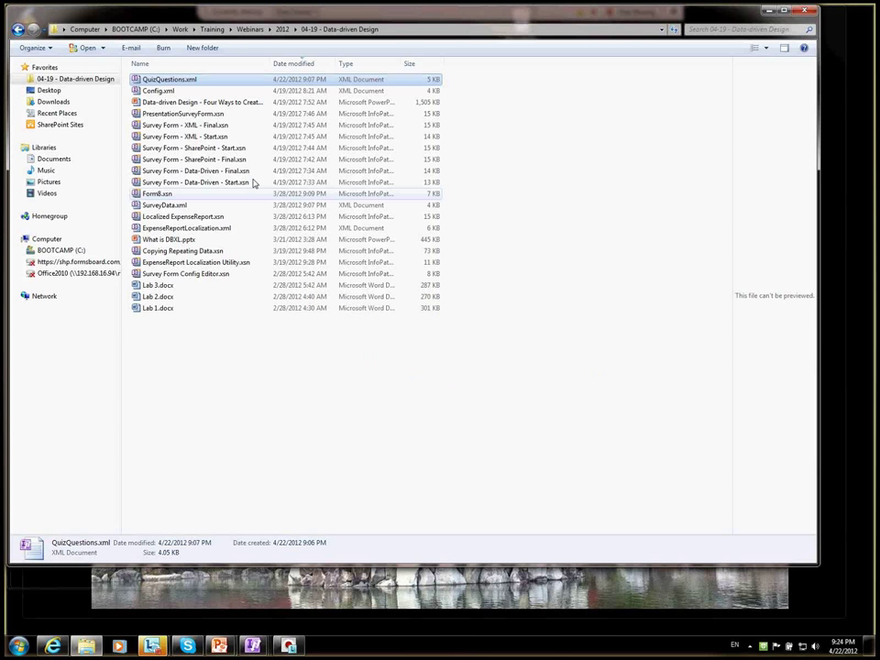
pyautogui.click(220, 228)
pyautogui.rightClick(217, 228)
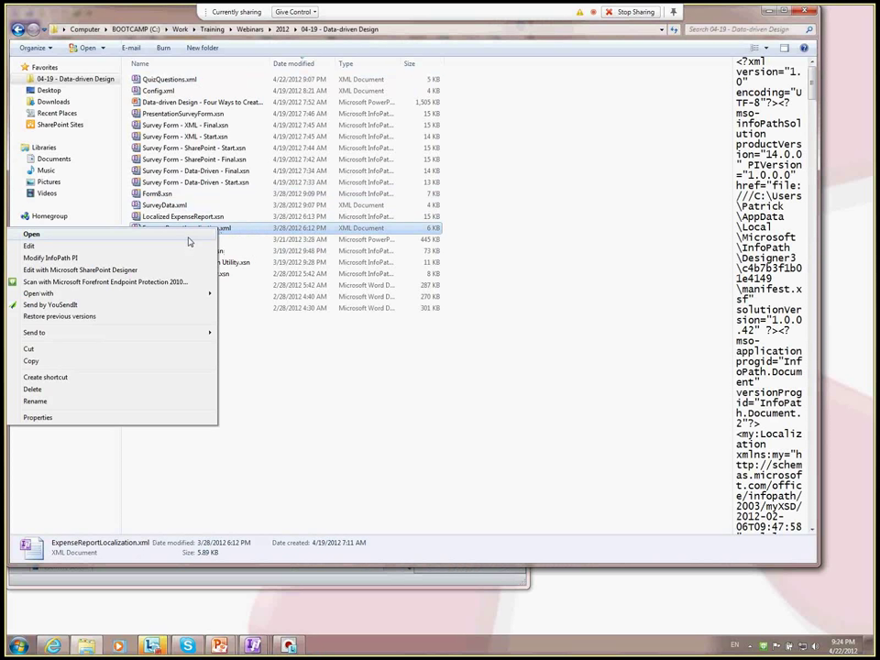
pyautogui.moveTo(55, 293)
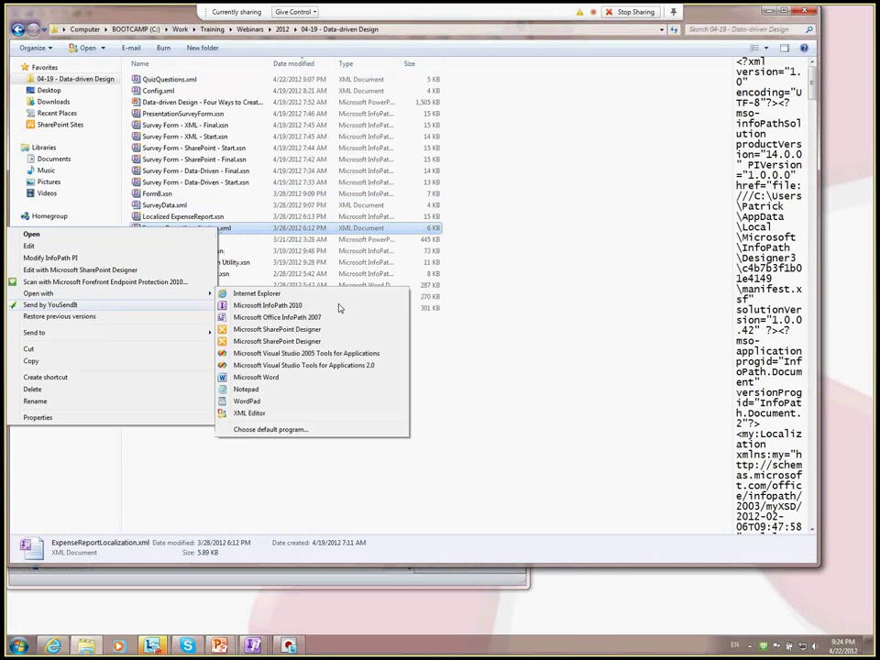
pyautogui.click(297, 388)
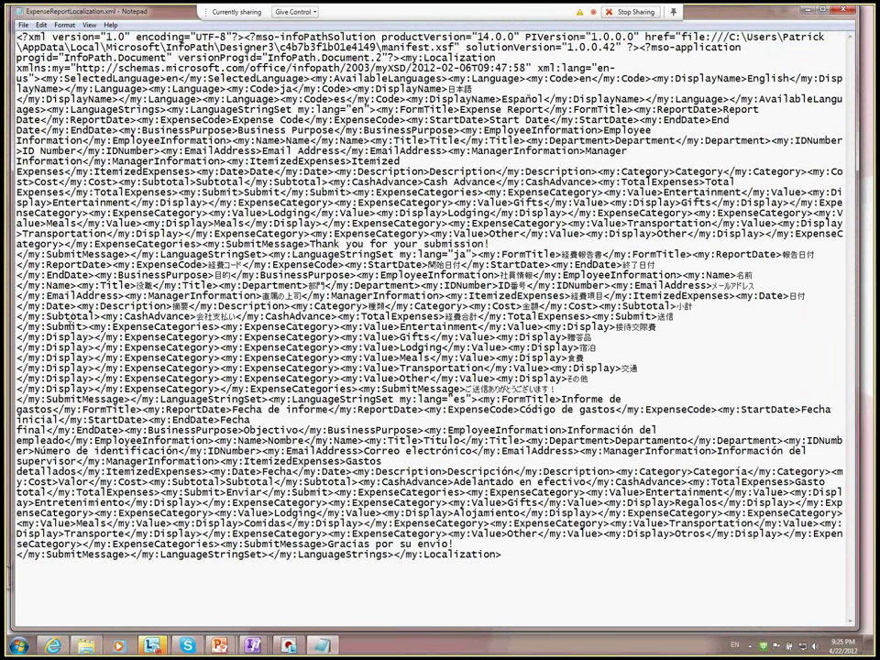
# Step: Examine the Japanese Entertainment category entry and the Spanish string set in the XML
pyautogui.moveTo(657, 327); pyautogui.dragTo(476, 327)
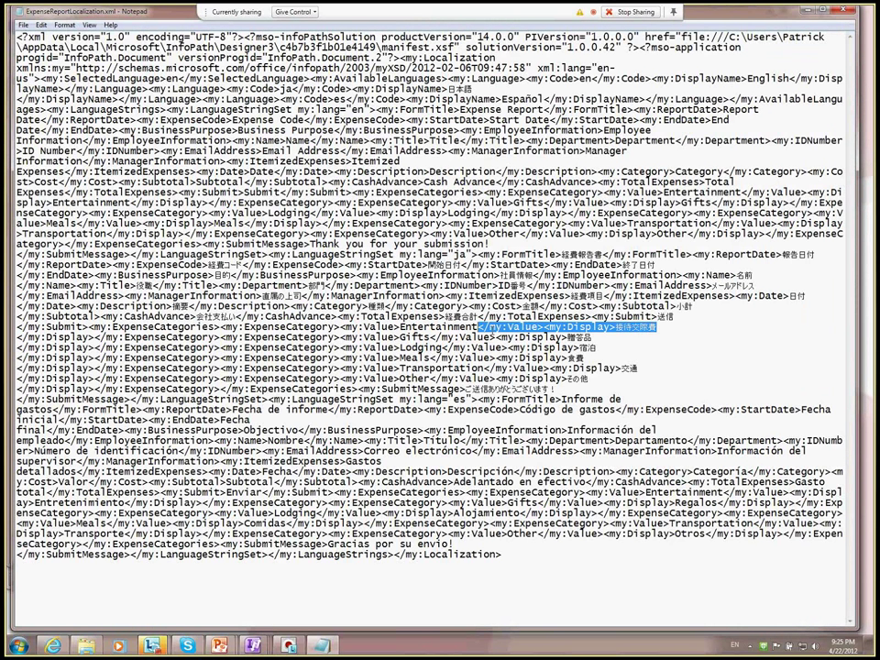
pyautogui.click(477, 327)
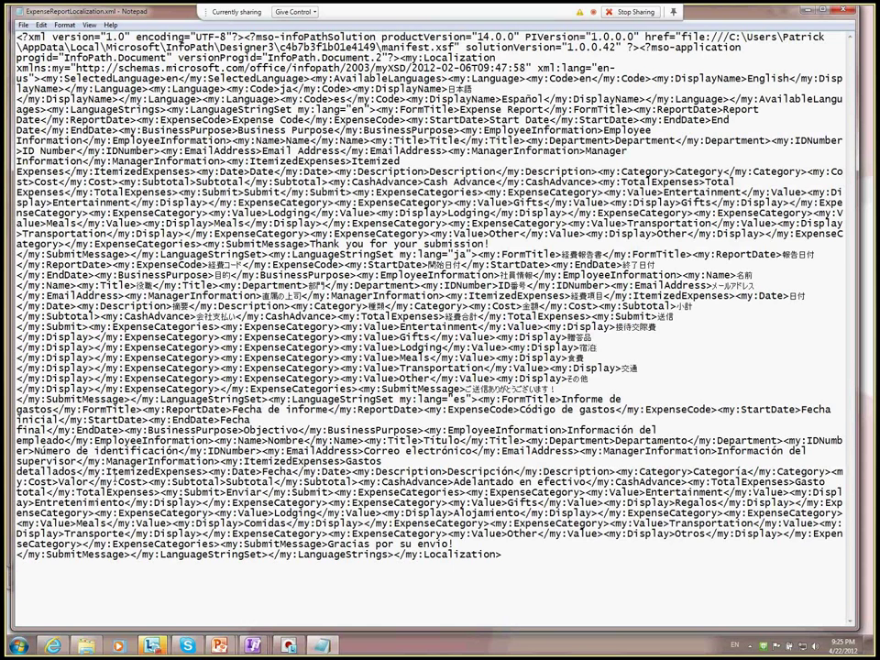
pyautogui.moveTo(435, 450); pyautogui.dragTo(458, 522)
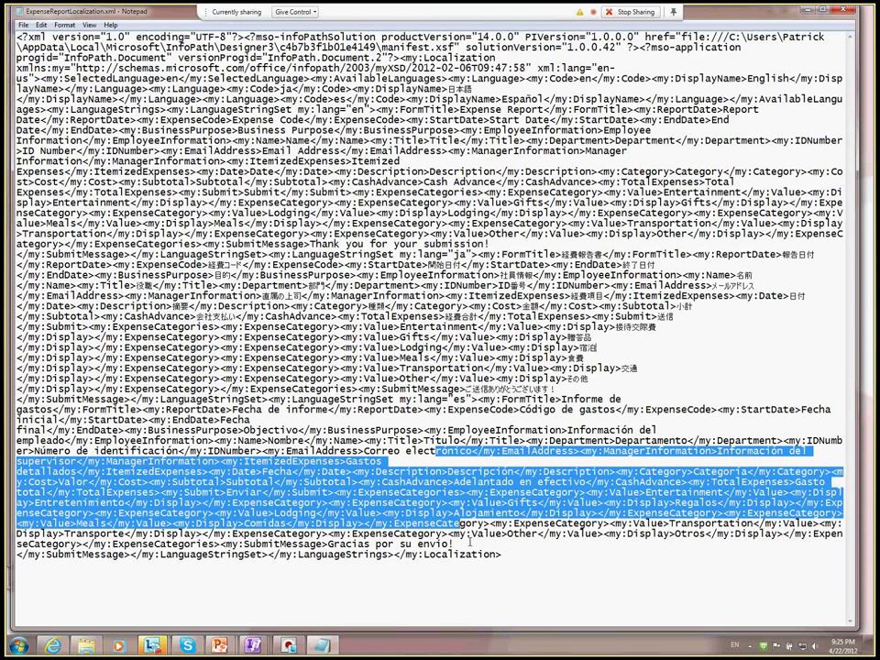
pyautogui.click(470, 542)
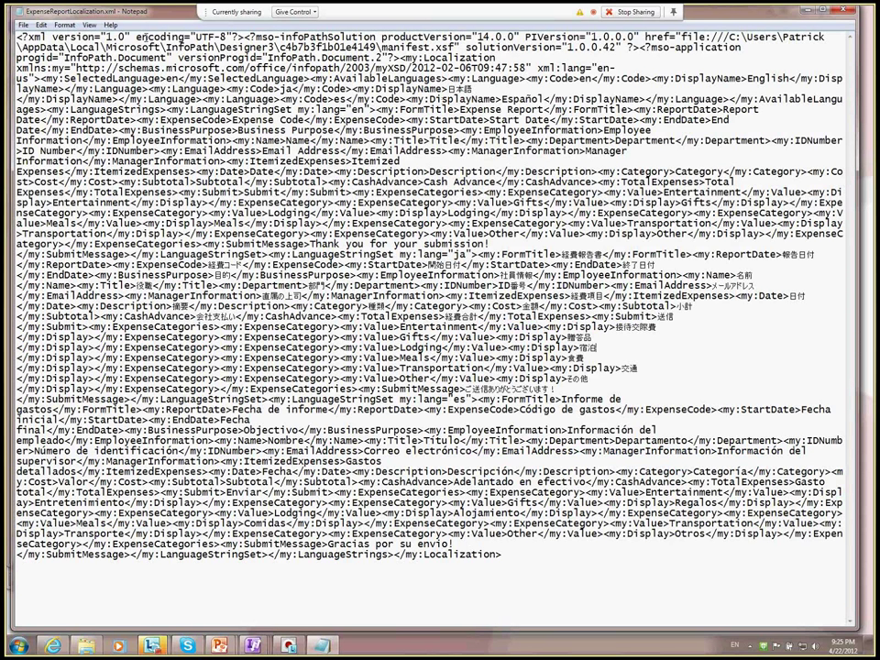
# Step: Find ReportDate in the XML, change the English label to "REPORT DATE", and save and close the file
pyautogui.hotkey('ctrl', 'f')
pyautogui.write('ReportDate')
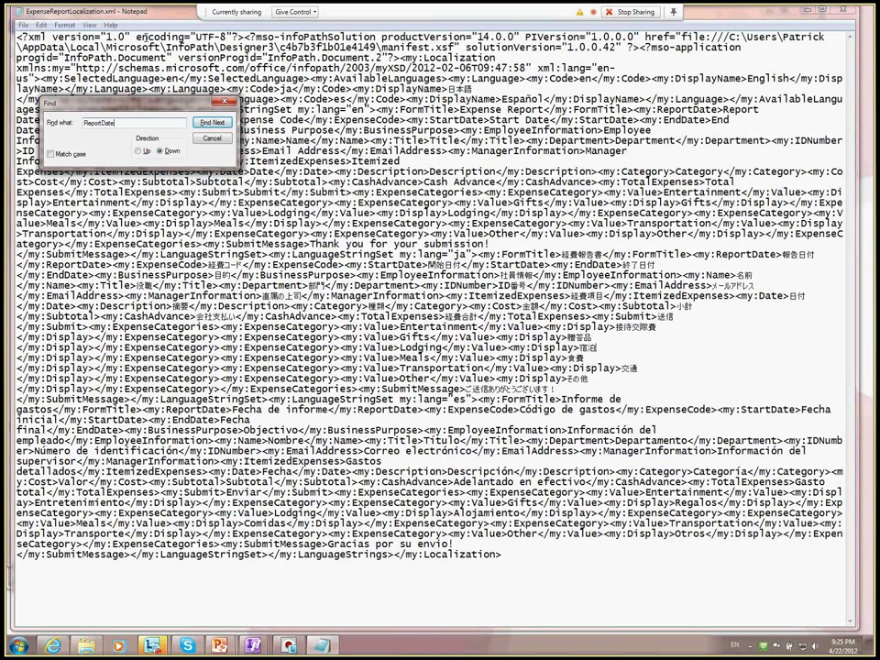
pyautogui.press('Return')
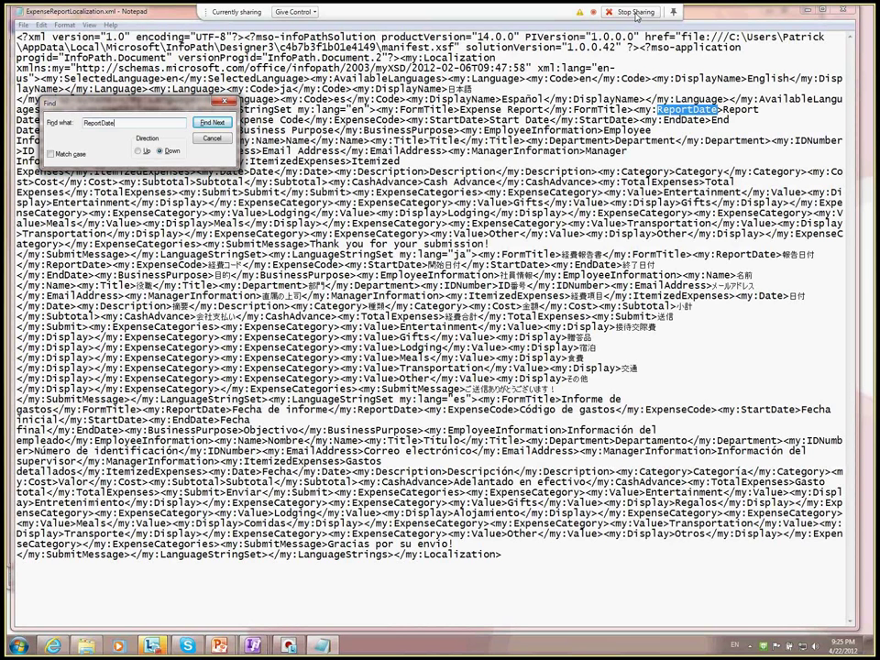
pyautogui.press('Escape')
pyautogui.moveTo(42, 119); pyautogui.dragTo(768, 112)
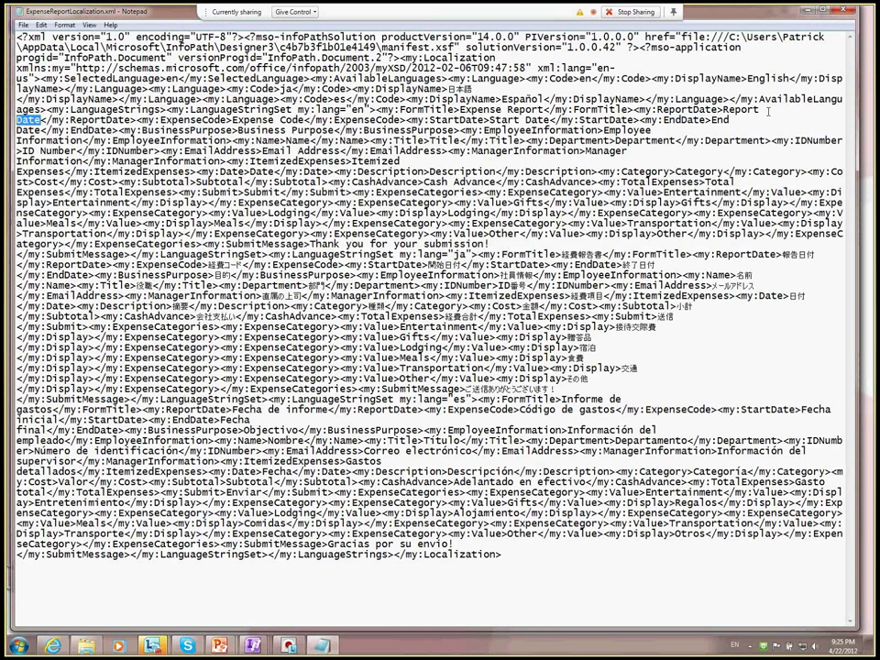
pyautogui.write('DATE')
pyautogui.click(768, 112)
pyautogui.hotkey('shift', 'Left')
pyautogui.hotkey('shift', 'Left')
pyautogui.hotkey('shift', 'Left')
pyautogui.hotkey('shift', 'Left')
pyautogui.hotkey('shift', 'Left')
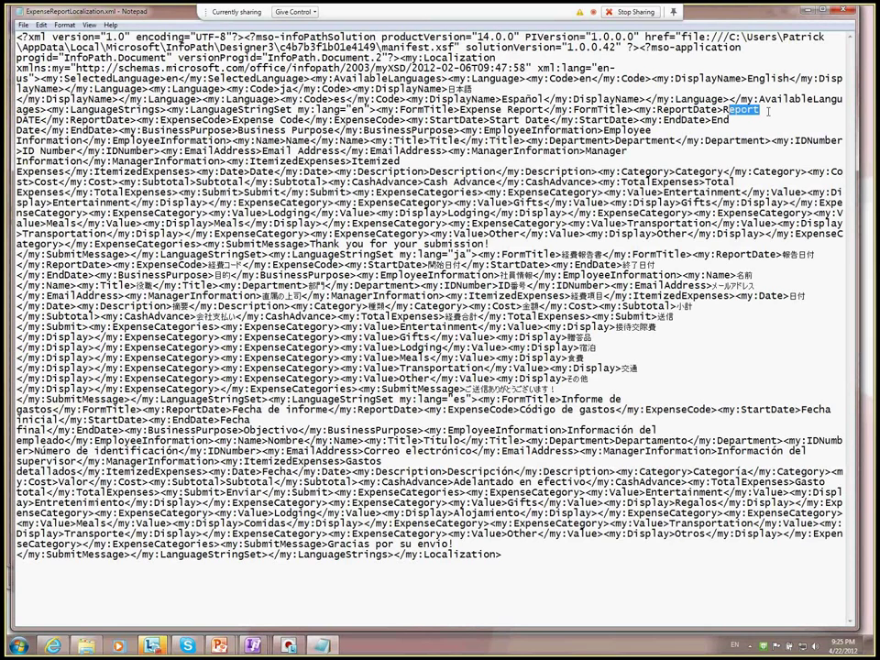
pyautogui.write('EPORT')
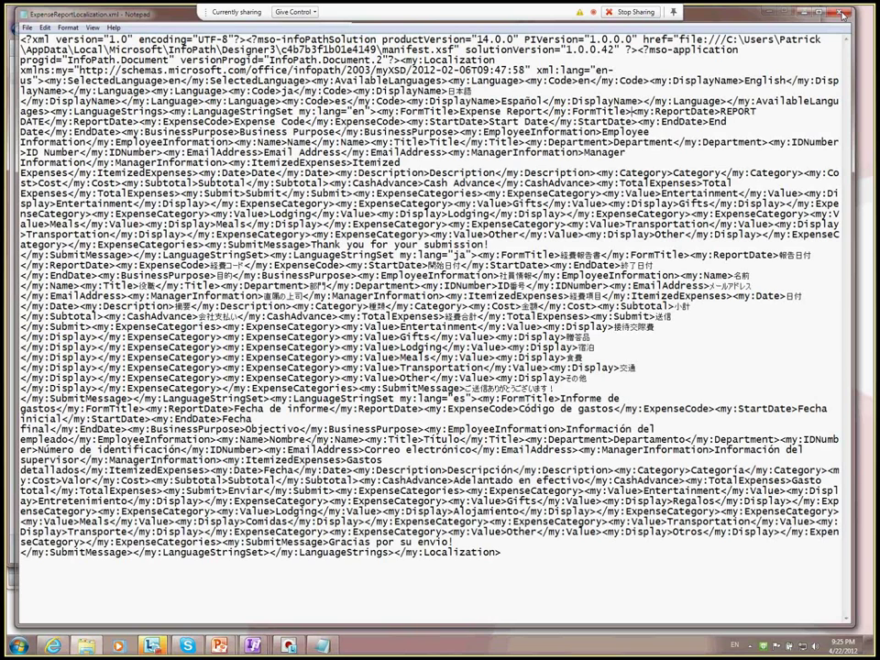
pyautogui.click(841, 13)
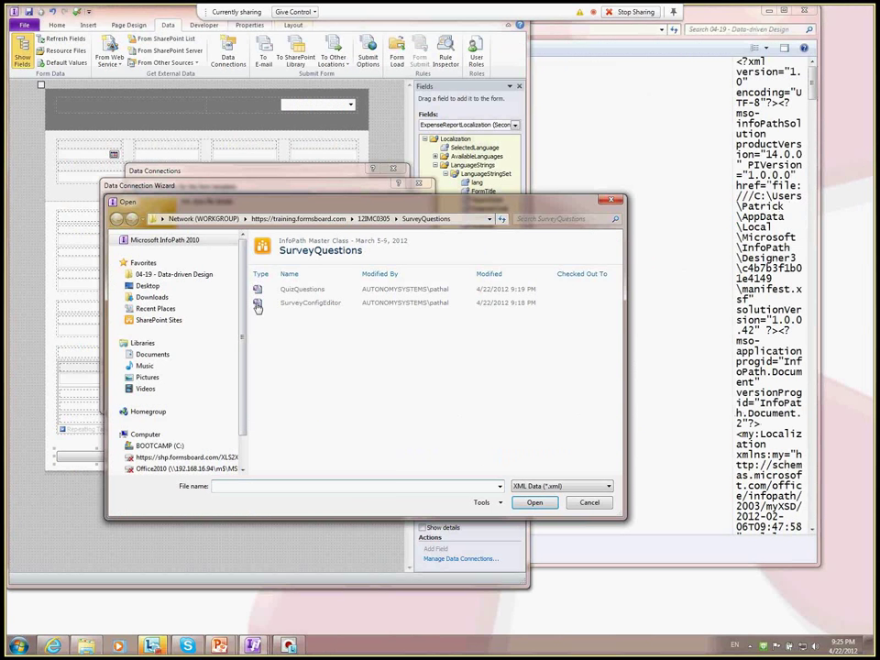
# Step: Reload ExpenseReportLocalization.xml from the 04-19 - Data-driven Design folder into the form's ExpenseReportLocalization data connection, retrieving data when the form is opened
pyautogui.click(173, 273)
pyautogui.click(314, 330)
pyautogui.doubleClick(314, 330)
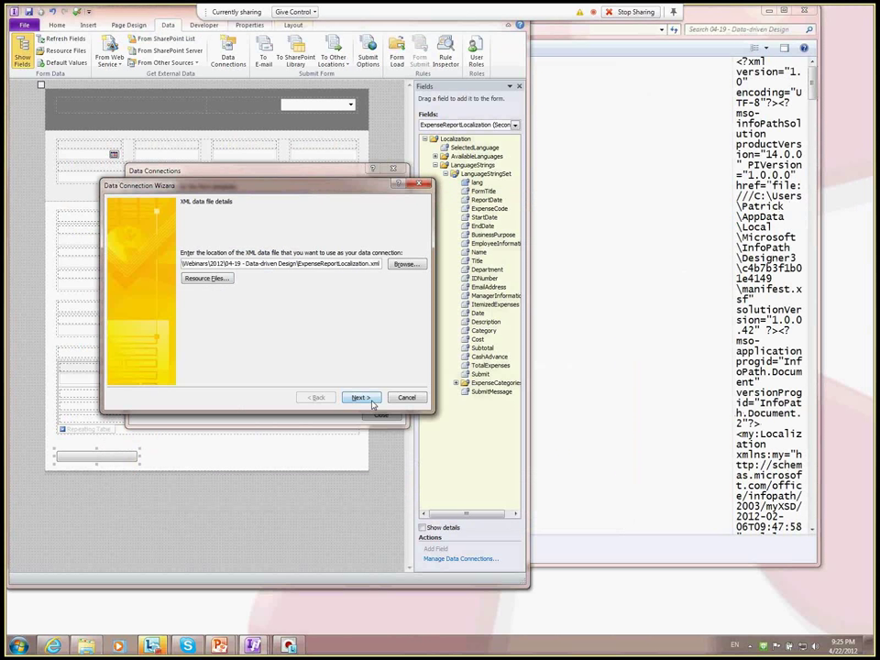
pyautogui.click(373, 400)
pyautogui.click(373, 400)
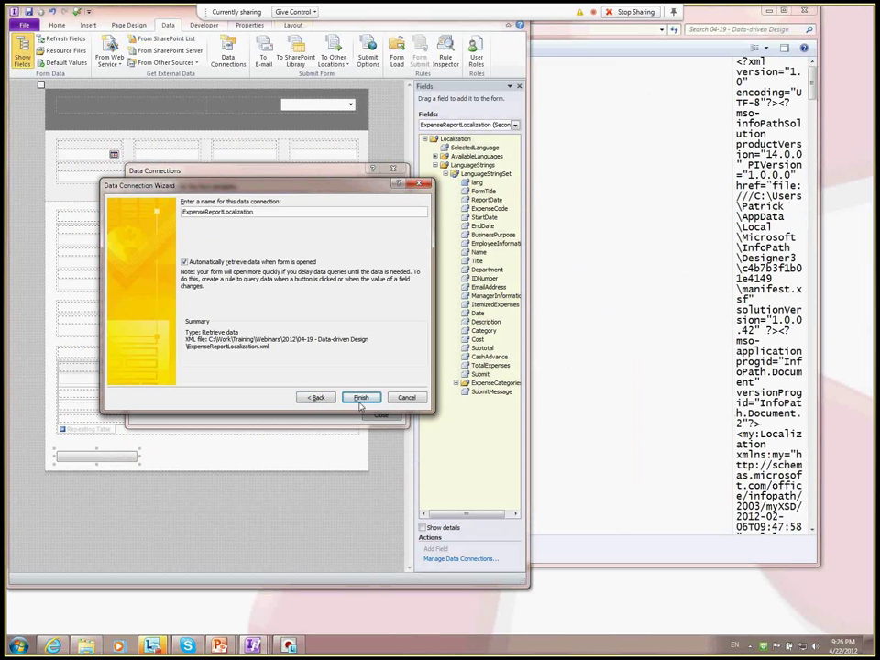
pyautogui.click(361, 398)
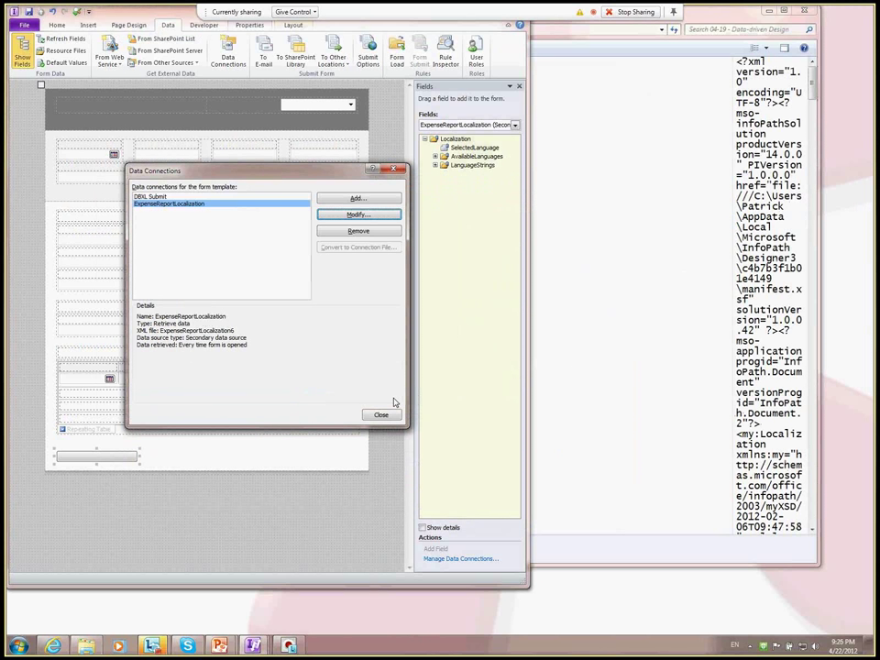
pyautogui.click(380, 414)
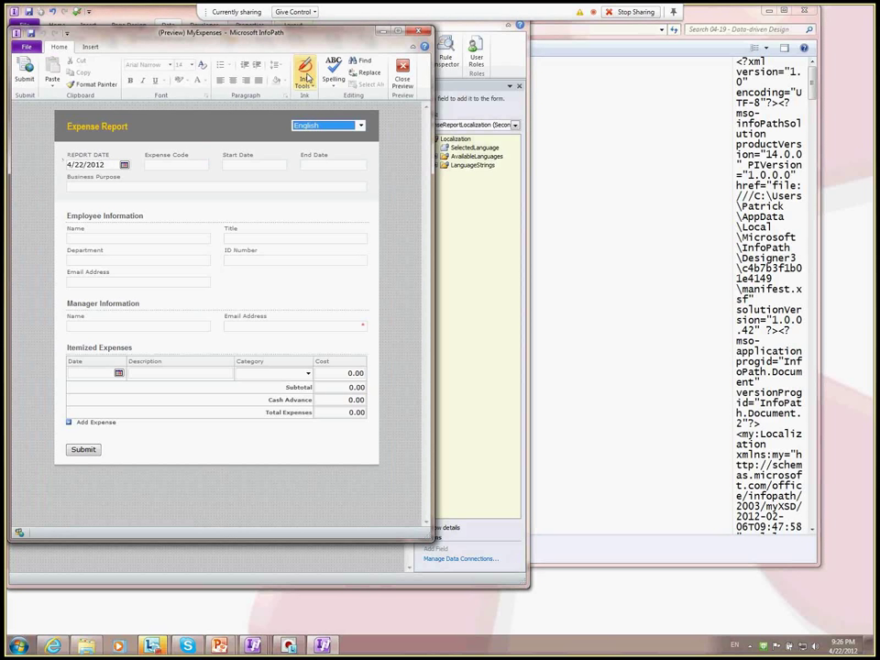
# Step: Preview the expense report form to check its English report date label, and close the preview and the form
pyautogui.click(402, 72)
pyautogui.moveTo(133, 18); pyautogui.dragTo(136, 31)
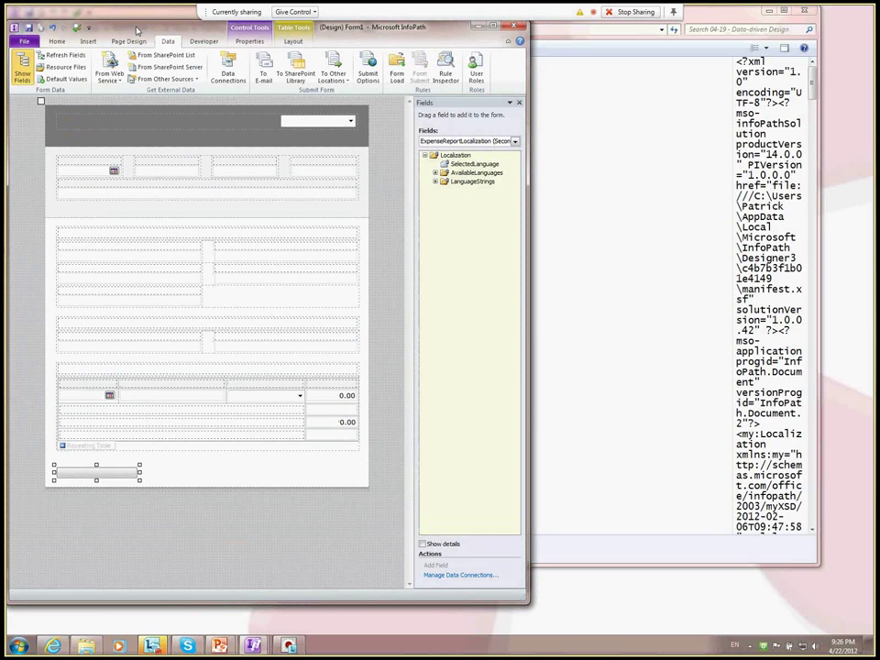
pyautogui.click(512, 27)
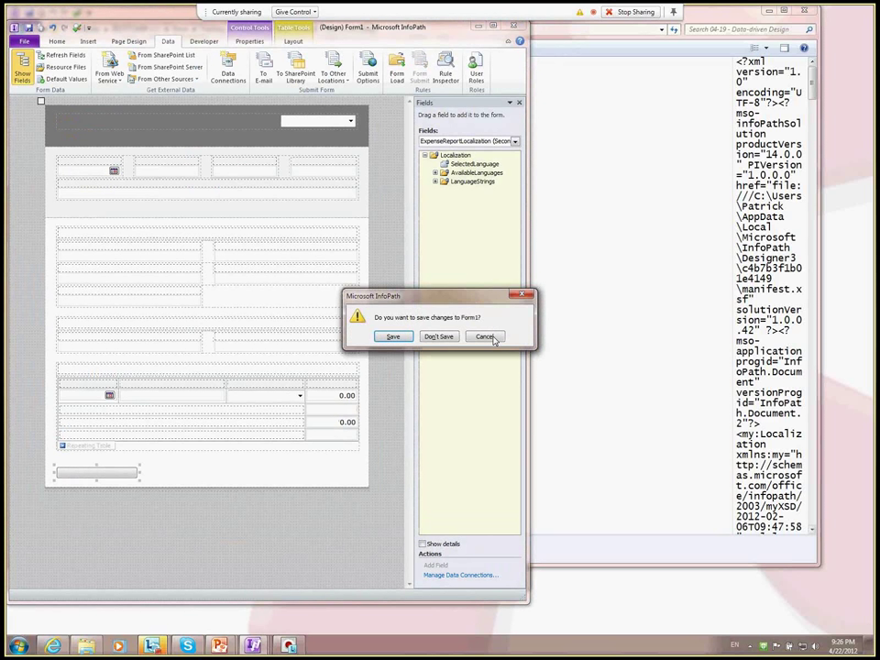
# Step: Return to the PowerPoint slide show and advance through the expense report slides to "Example: Code Extensions"
pyautogui.click(813, 172)
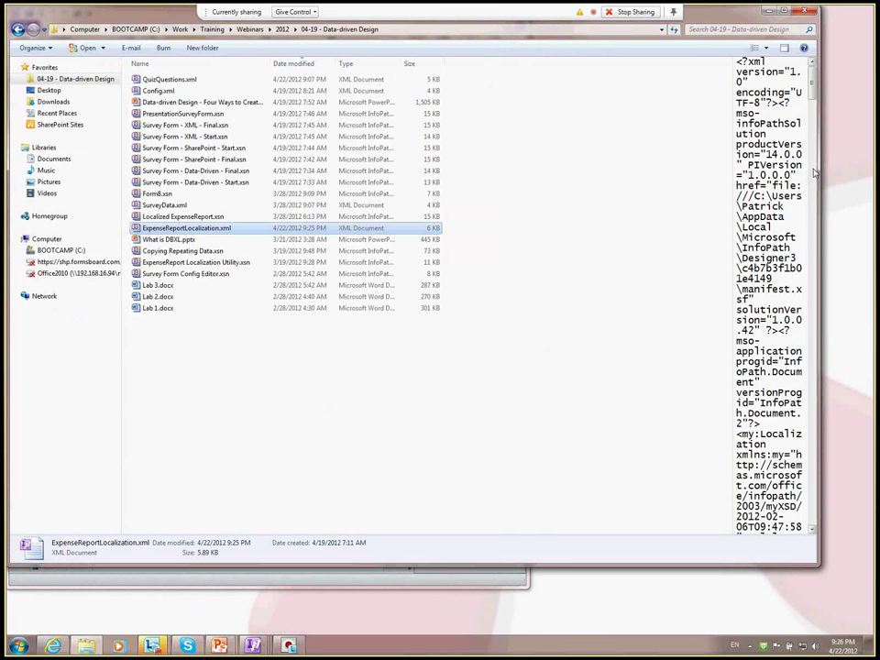
pyautogui.hotkey('alt', 'Tab')
pyautogui.press('Right')
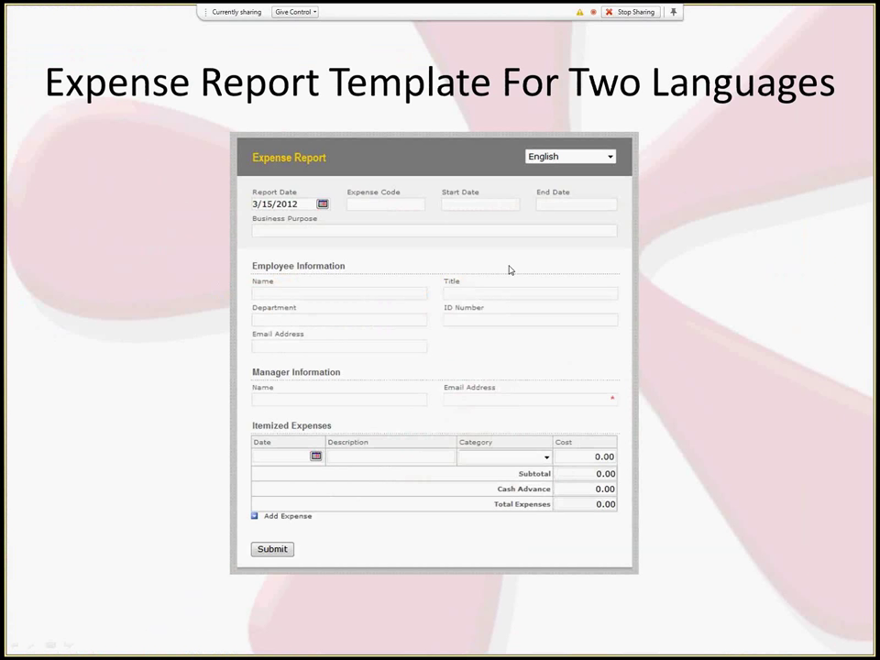
pyautogui.press('Right')
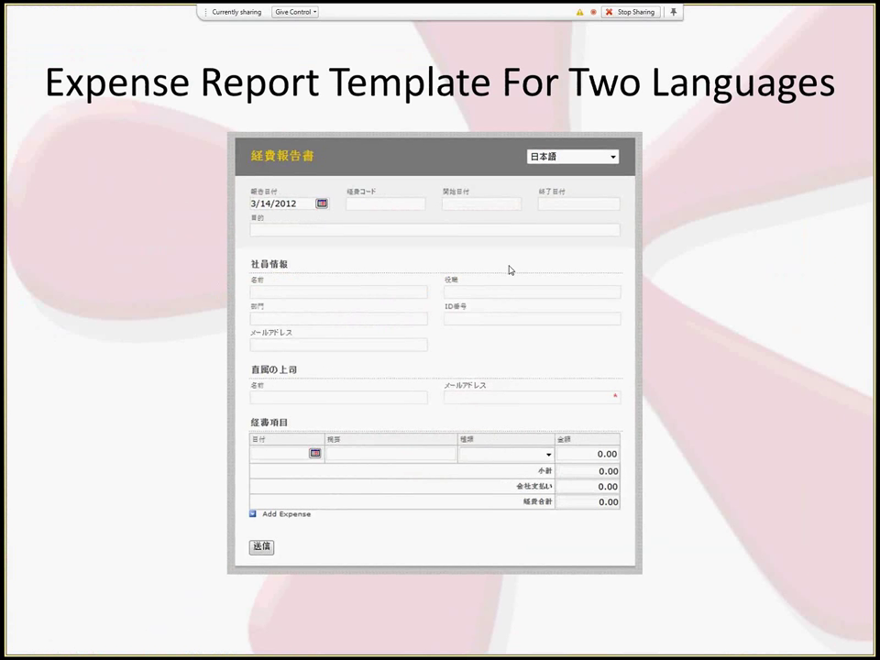
pyautogui.press('Right')
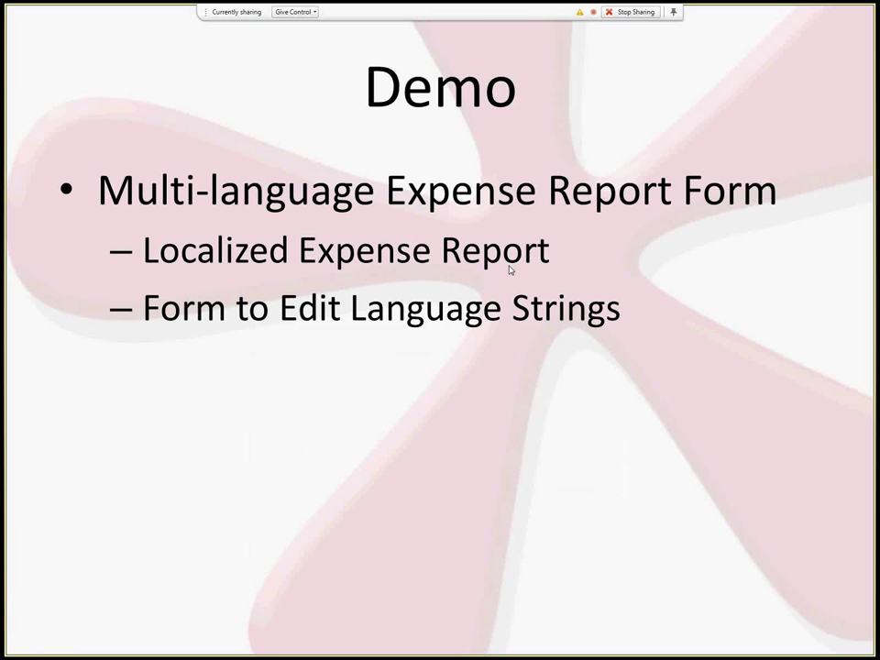
pyautogui.press('Right')
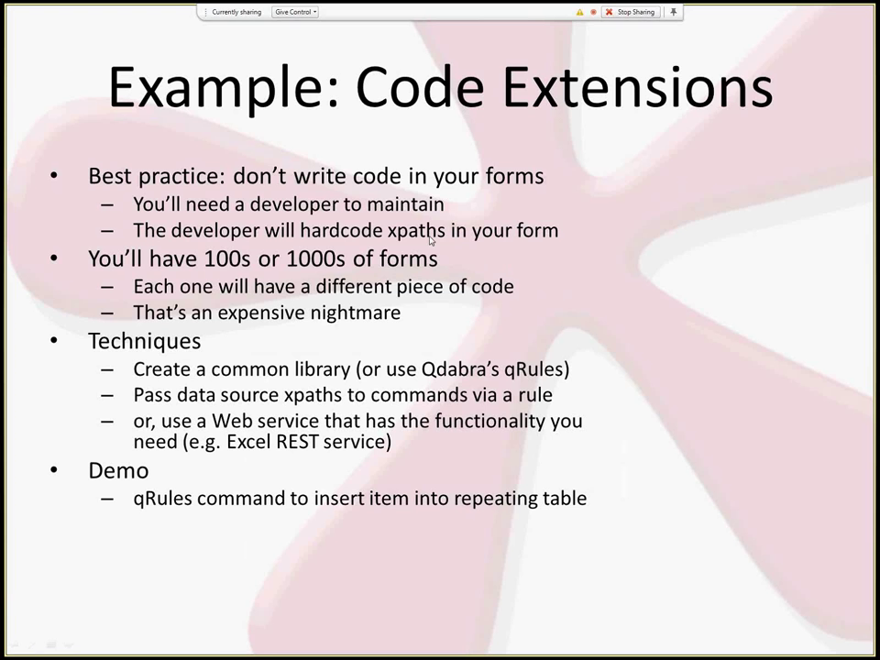
# Step: Switch to the Copying Repeating Data form in InfoPath Designer and widen its window slightly
pyautogui.hotkey('alt', 'Tab')
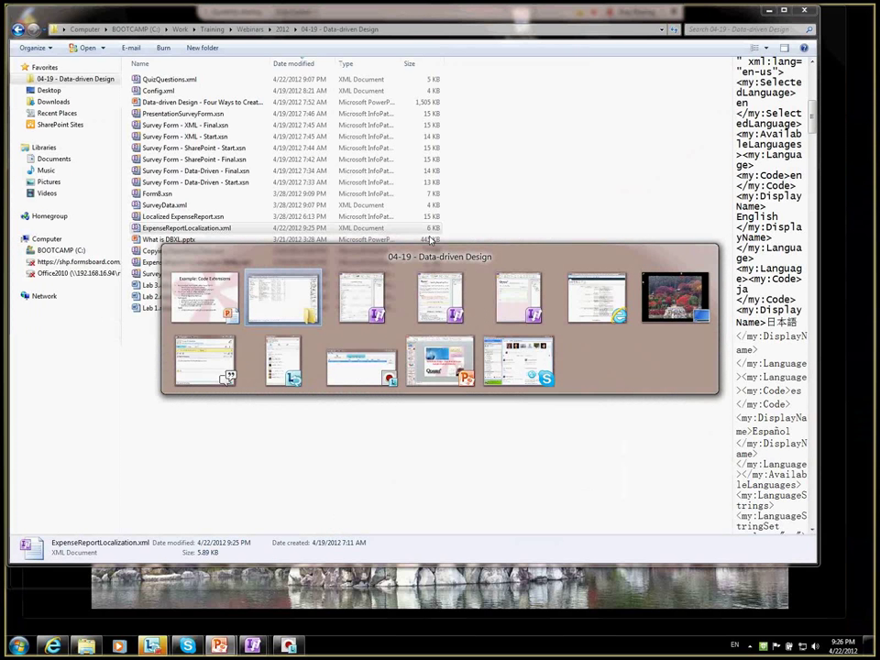
pyautogui.press('Tab')
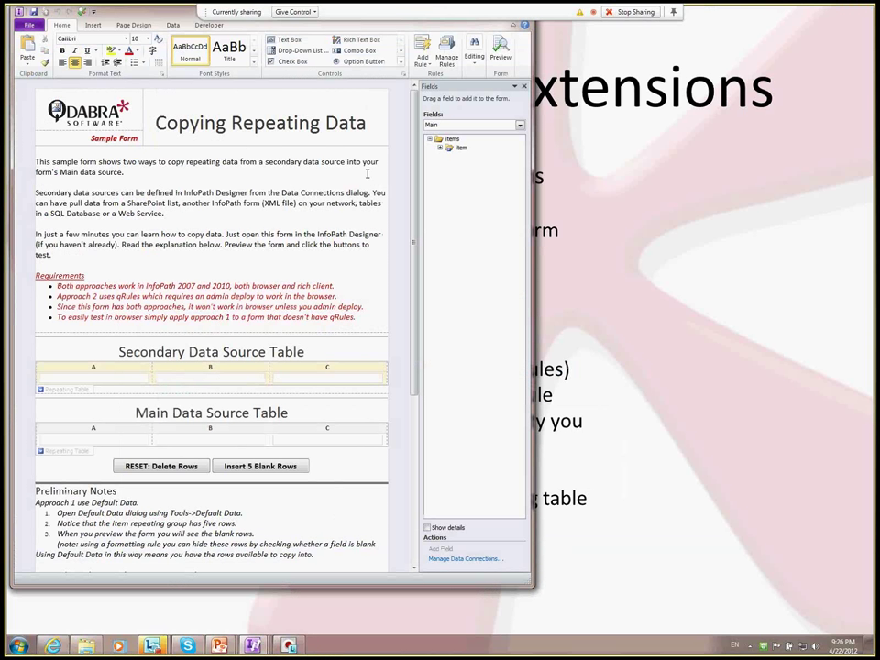
pyautogui.moveTo(534, 584); pyautogui.dragTo(559, 590)
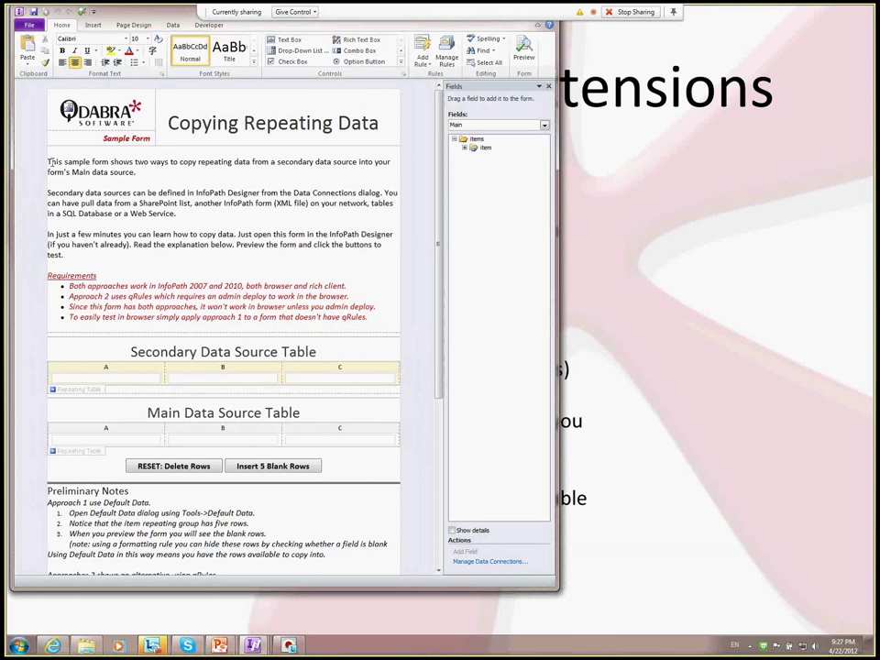
# Step: Review the introduction and requirements text of the Copying Repeating Data sample form
pyautogui.moveTo(51, 162); pyautogui.dragTo(243, 286)
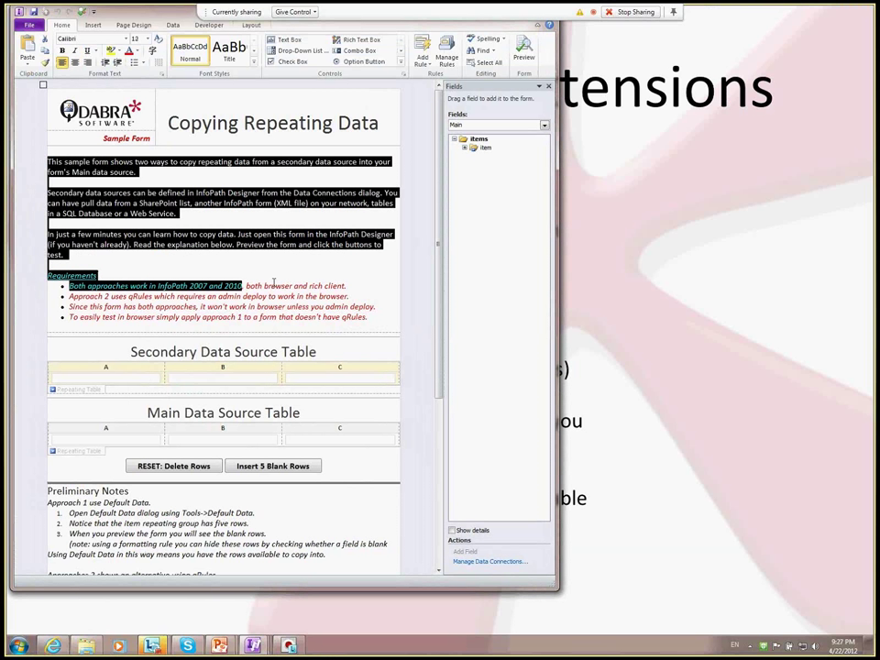
pyautogui.scroll(-5, 273, 283)
pyautogui.scroll(5, 273, 284)
pyautogui.click(268, 138)
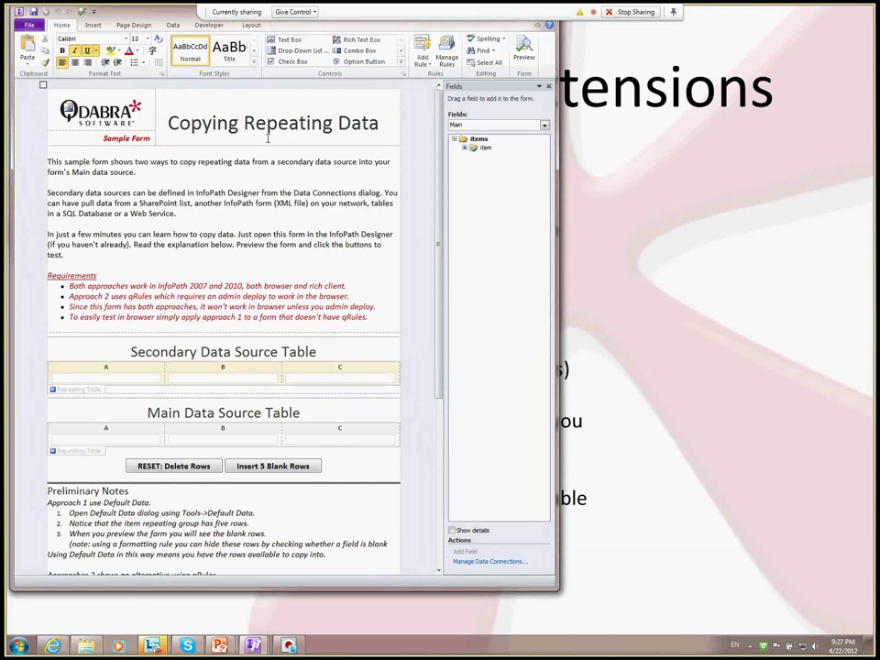
pyautogui.press('Down')
pyautogui.press('Down')
pyautogui.press('Down')
pyautogui.press('Down')
pyautogui.press('Down')
pyautogui.press('Down')
# Step: Preview the Copying Repeating Data form and inspect its Secondary and Main Data Source tables
pyautogui.press('F5')
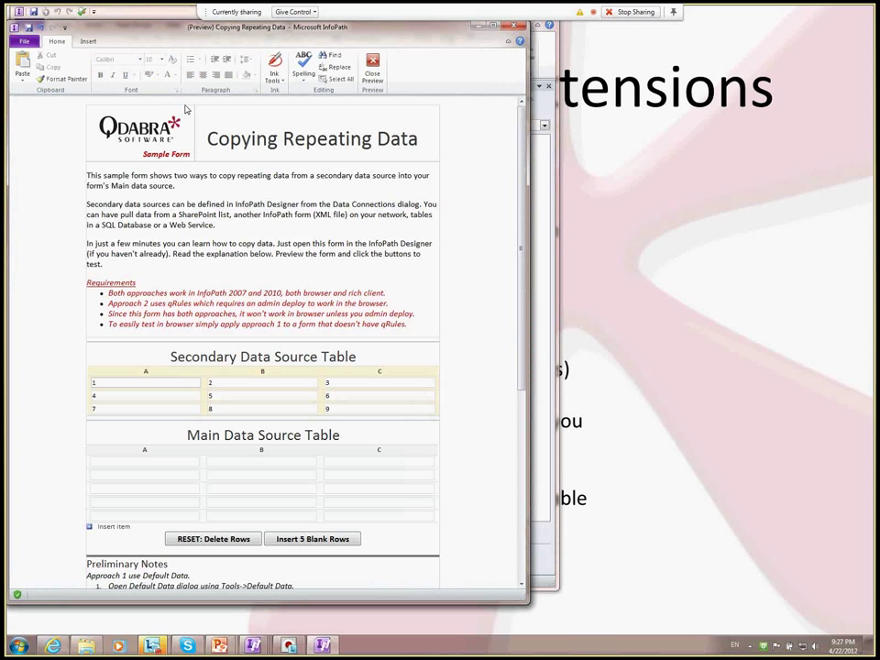
pyautogui.scroll(-3, 127, 322)
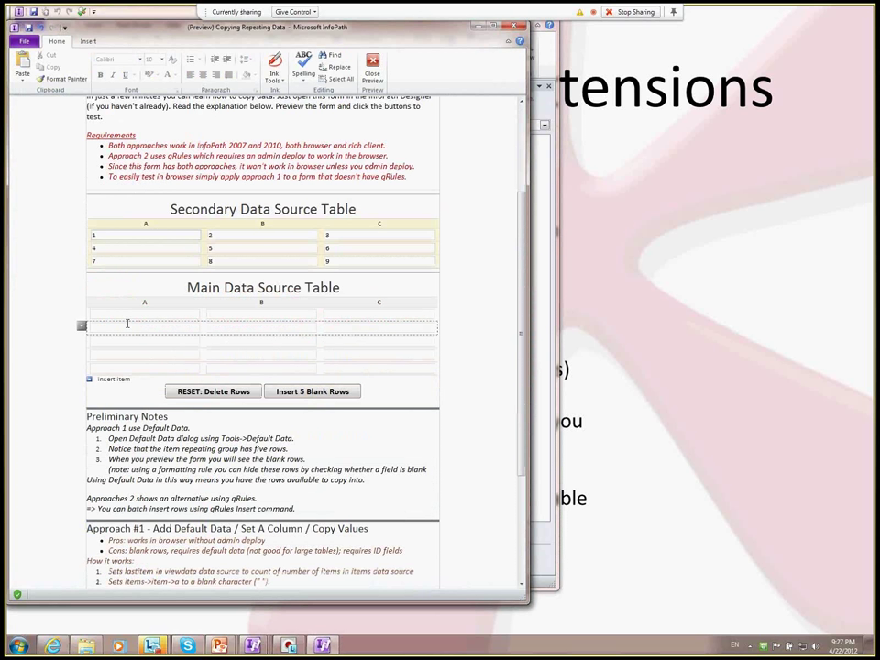
pyautogui.click(182, 236)
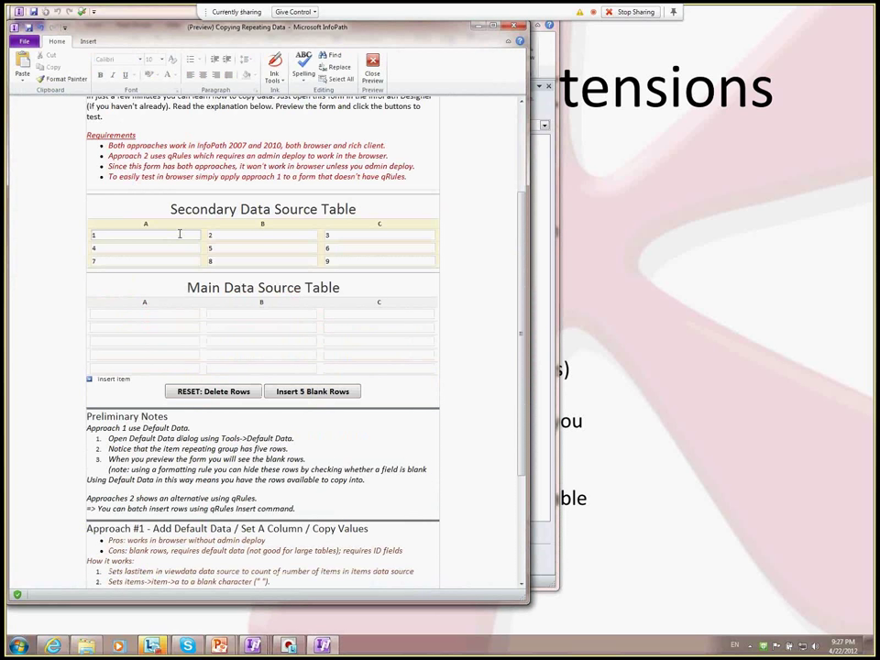
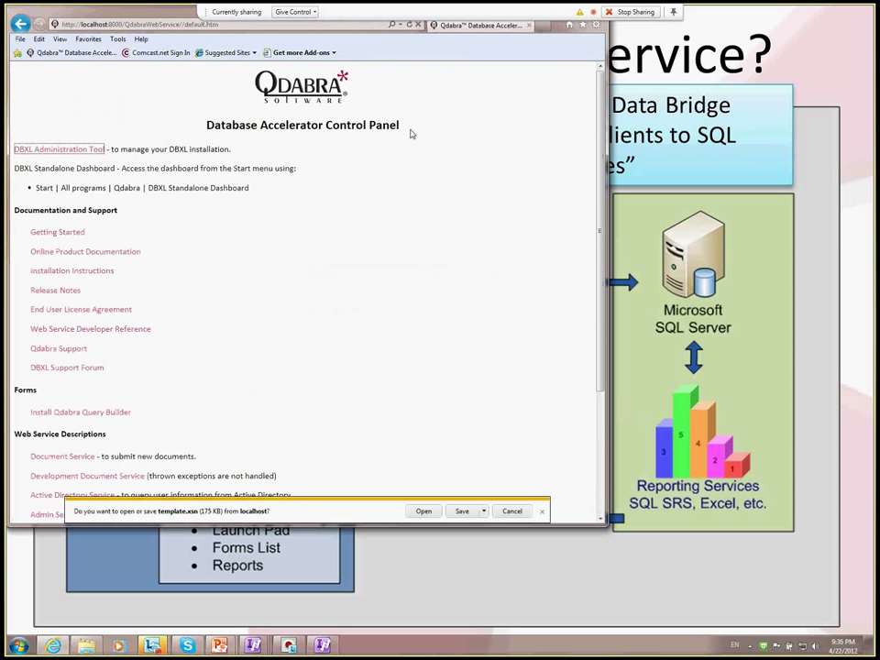
# Step: Open the DBXL Administration Tool from the template.xsn download, and switch its language to Japanese (日本語) and back to English
pyautogui.click(424, 510)
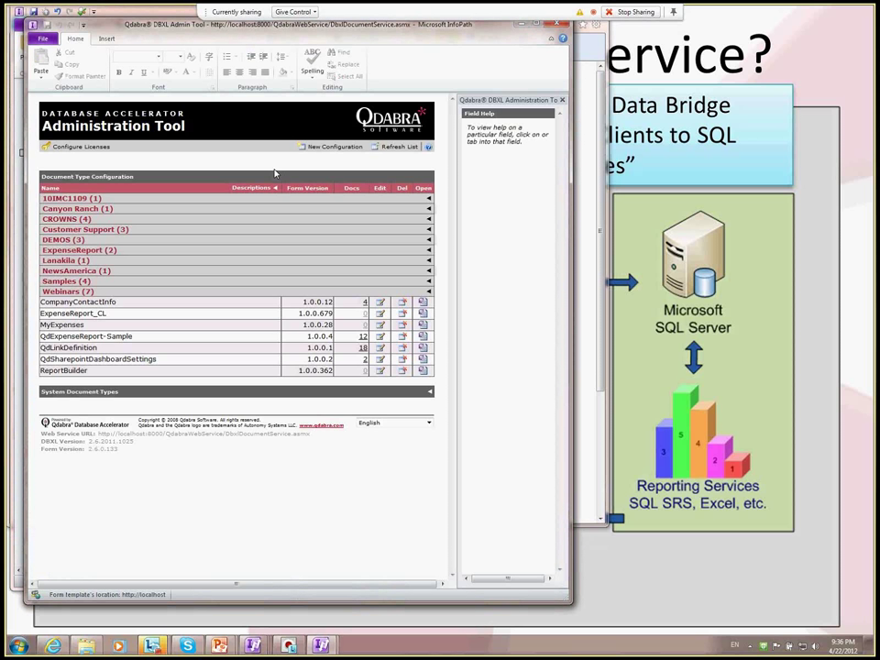
pyautogui.click(390, 423)
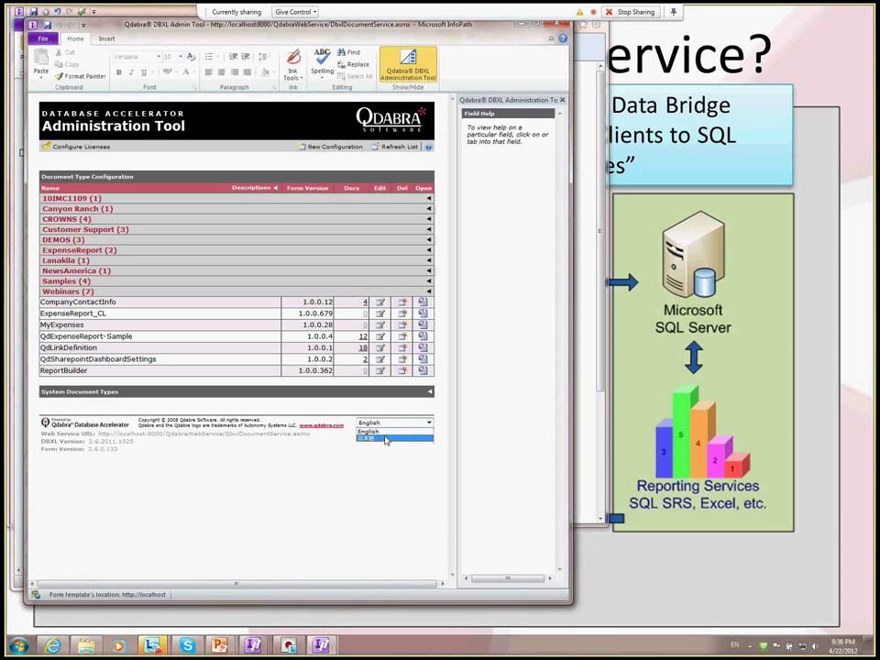
pyautogui.click(386, 439)
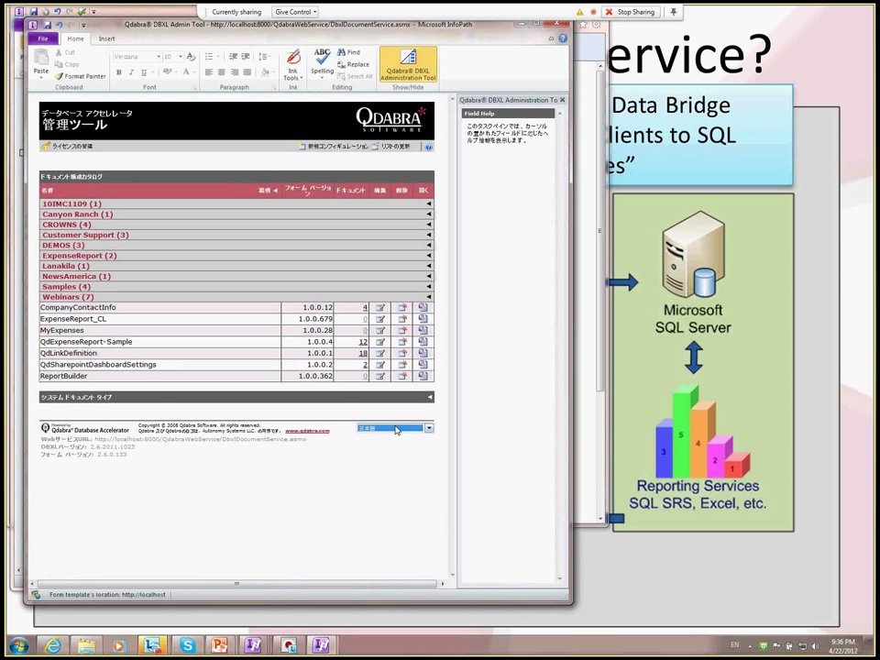
pyautogui.click(396, 429)
pyautogui.click(386, 432)
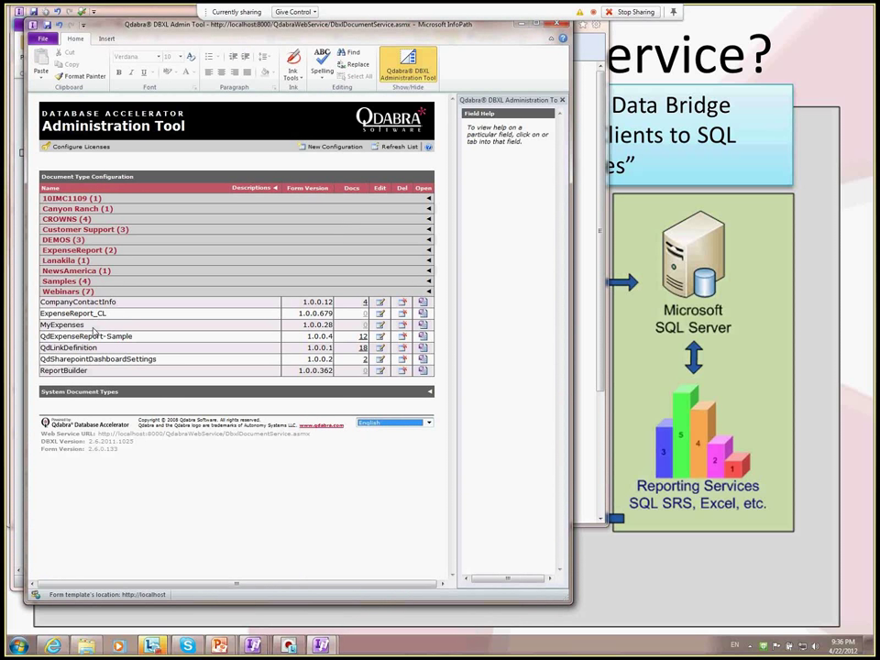
# Step: Open the QdExpenseReport-Sample configuration for editing and show the QdExpenseReport table's columns in its database map
pyautogui.click(380, 337)
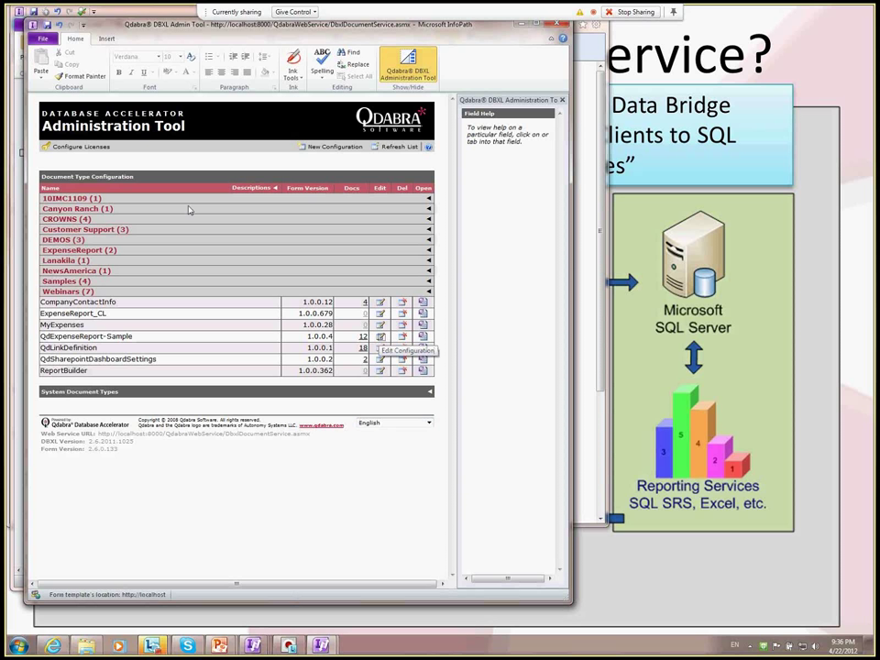
pyautogui.click(380, 338)
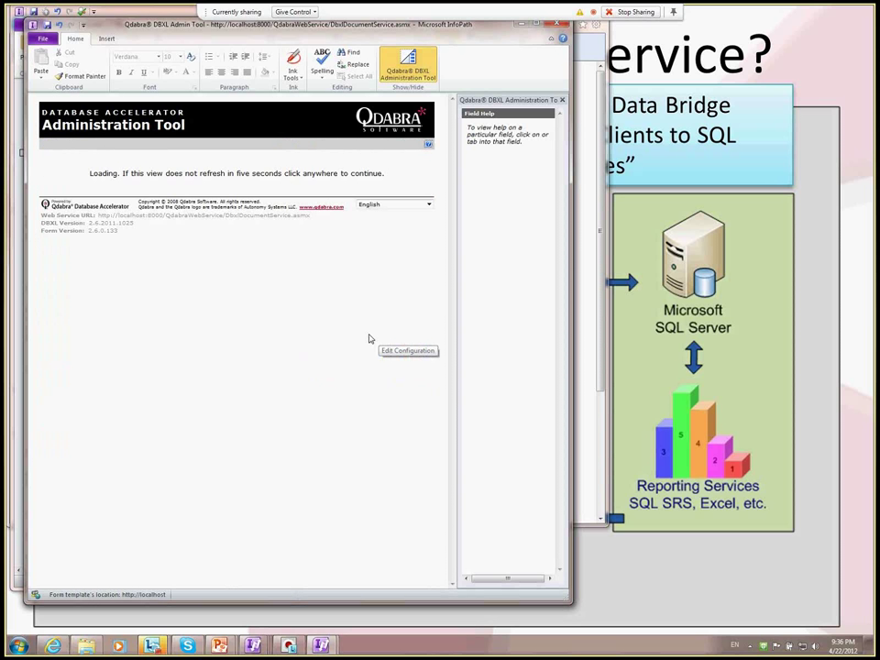
pyautogui.click(95, 164)
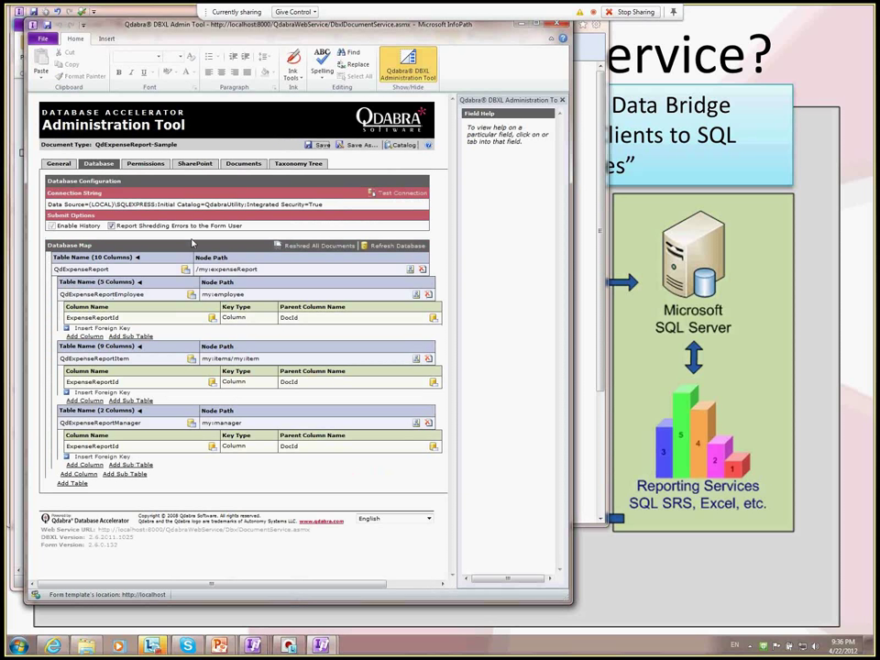
pyautogui.click(138, 258)
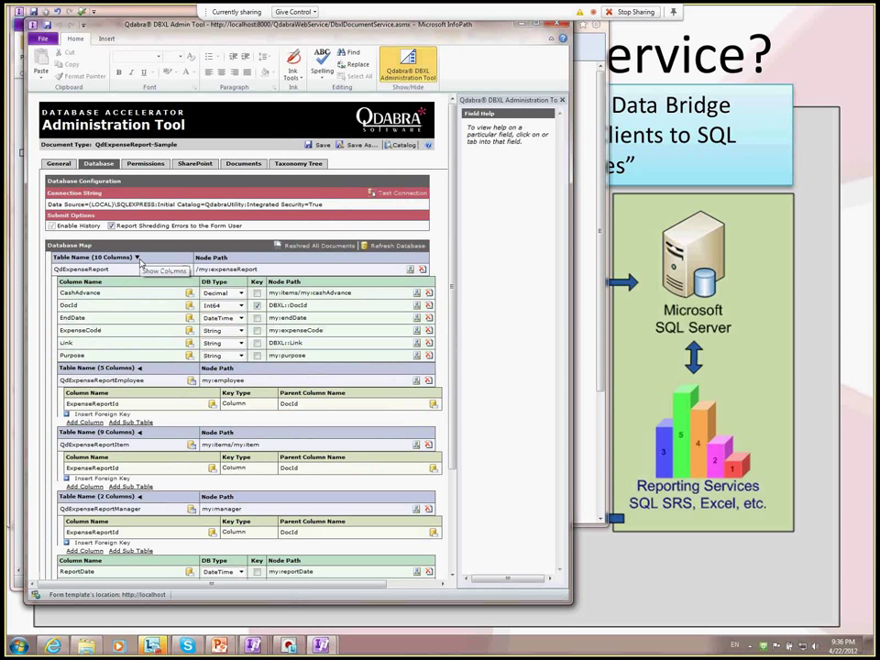
# Step: Examine the QdabraUtility catalog name, QdExpenseReport table and CashAdvance column, and display the database tree for that column
pyautogui.doubleClick(98, 270)
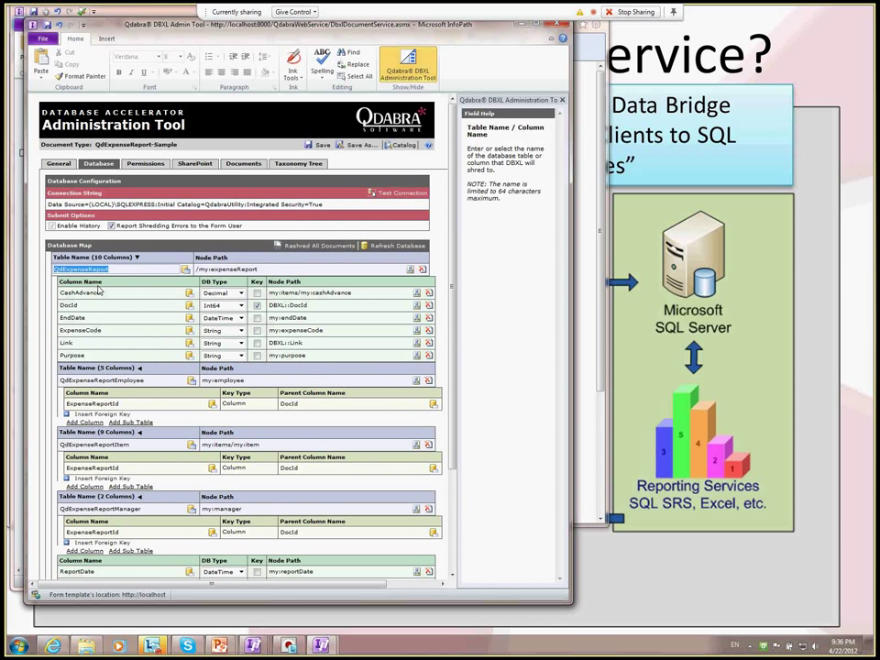
pyautogui.doubleClick(224, 204)
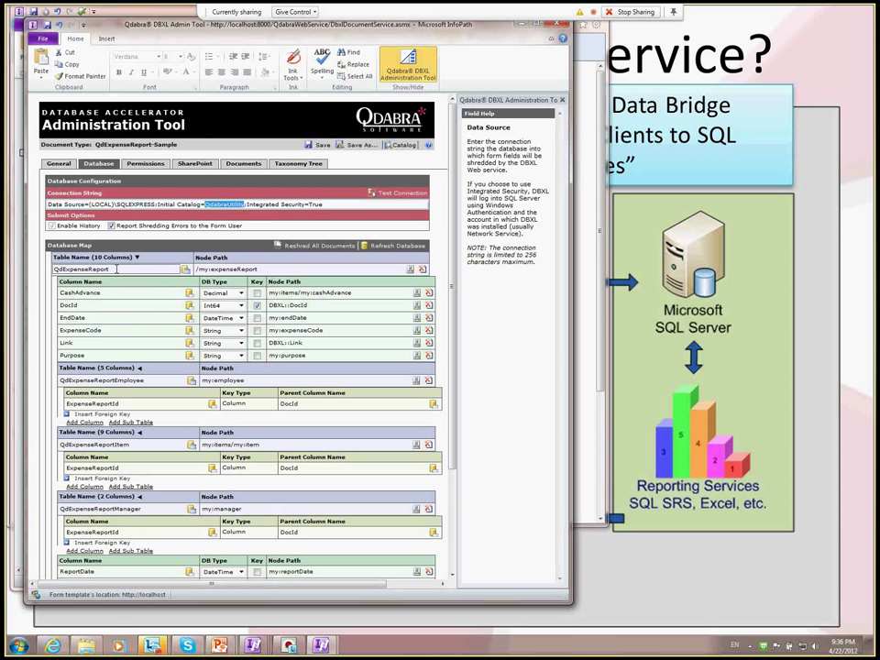
pyautogui.doubleClick(116, 269)
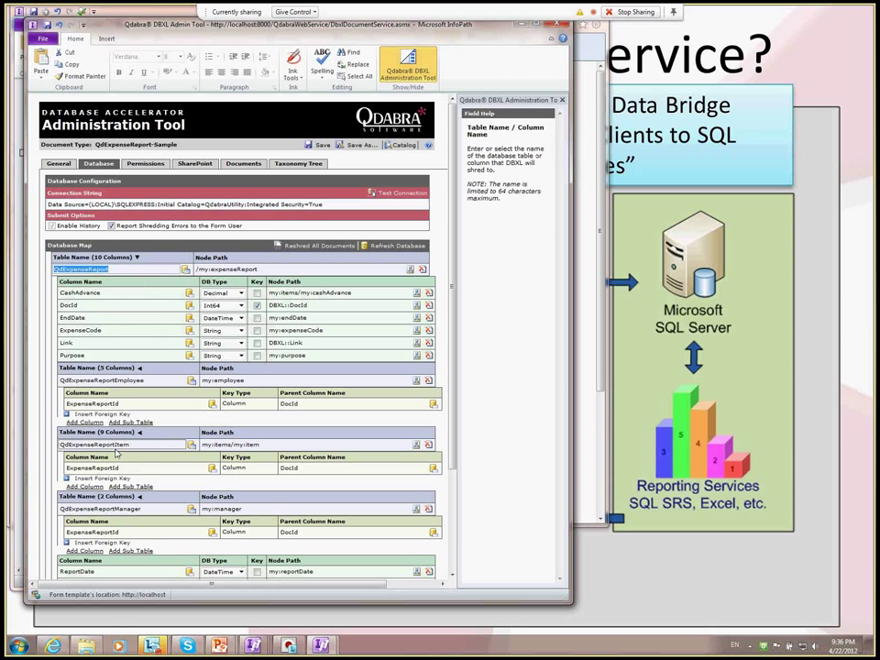
pyautogui.doubleClick(81, 293)
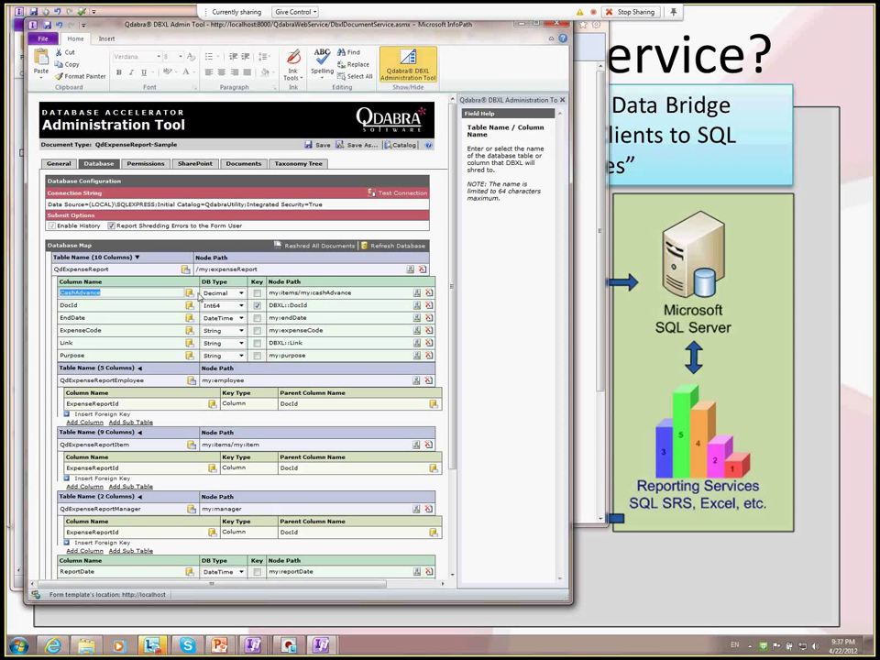
pyautogui.click(190, 294)
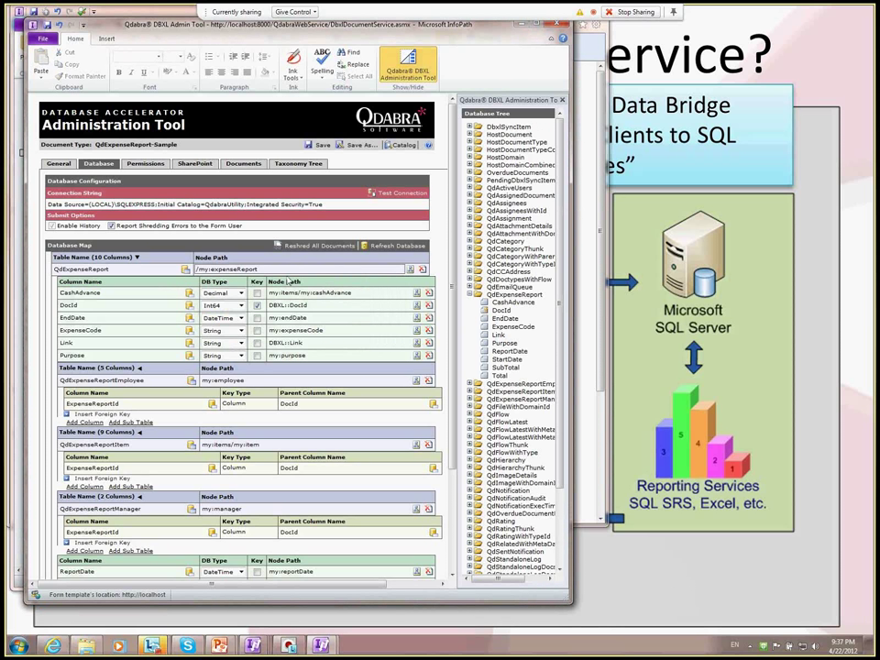
# Step: Show the schema tree for the CashAdvance node path, expand my:employee, my:manager, my:items and my:item, and review the full database map
pyautogui.moveTo(270, 292); pyautogui.dragTo(352, 293)
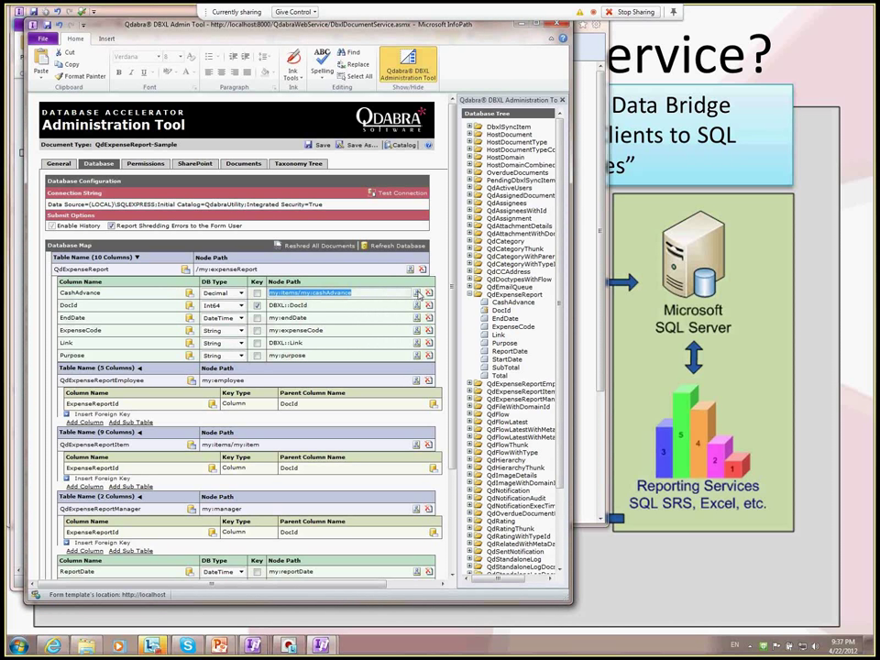
pyautogui.click(416, 293)
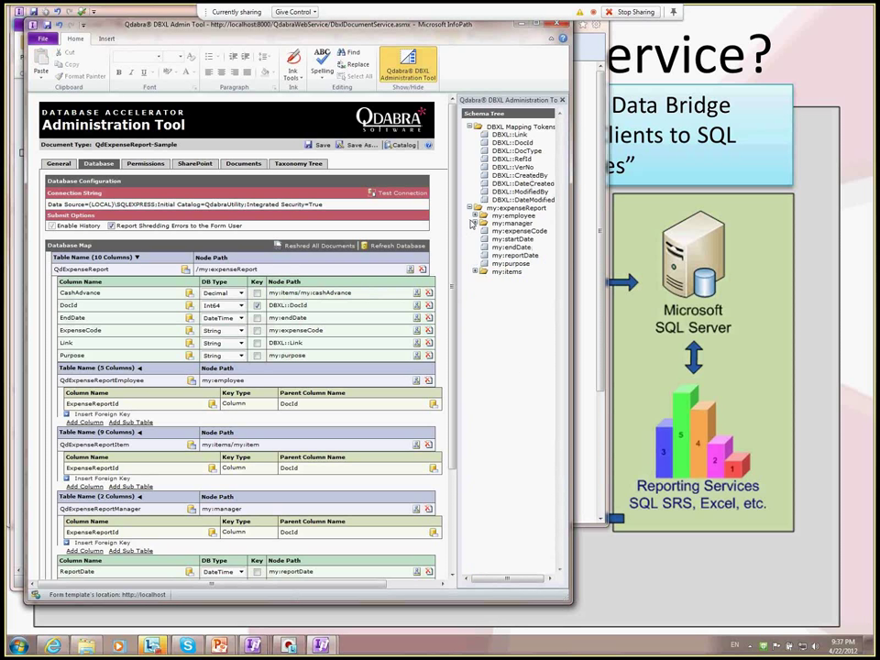
pyautogui.click(474, 223)
pyautogui.click(474, 215)
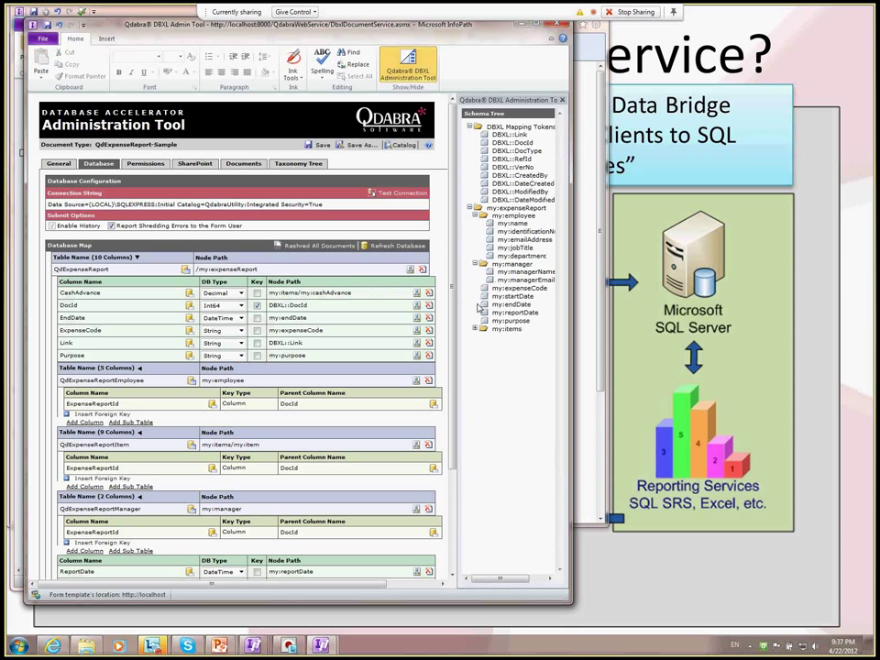
pyautogui.click(476, 328)
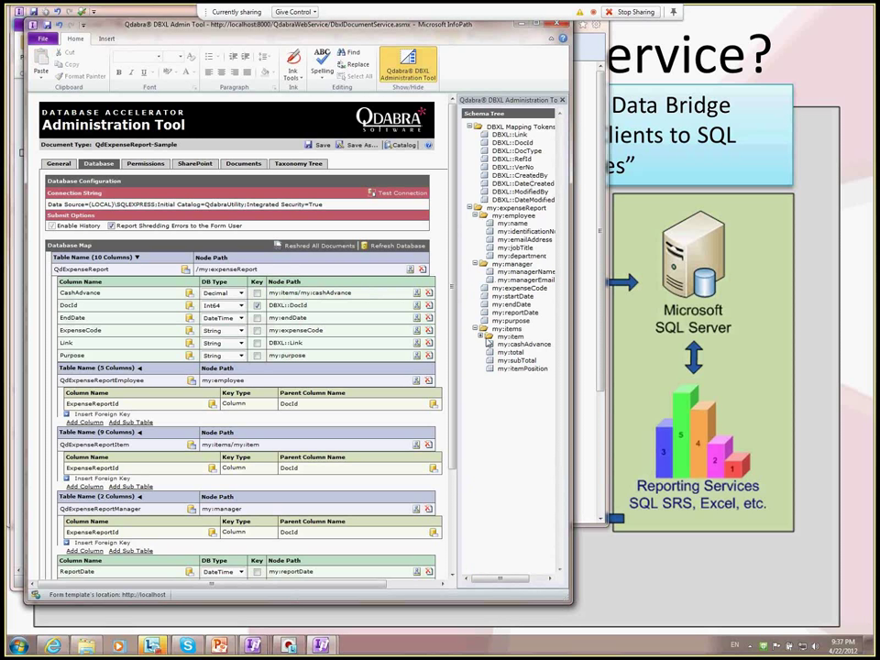
pyautogui.click(481, 336)
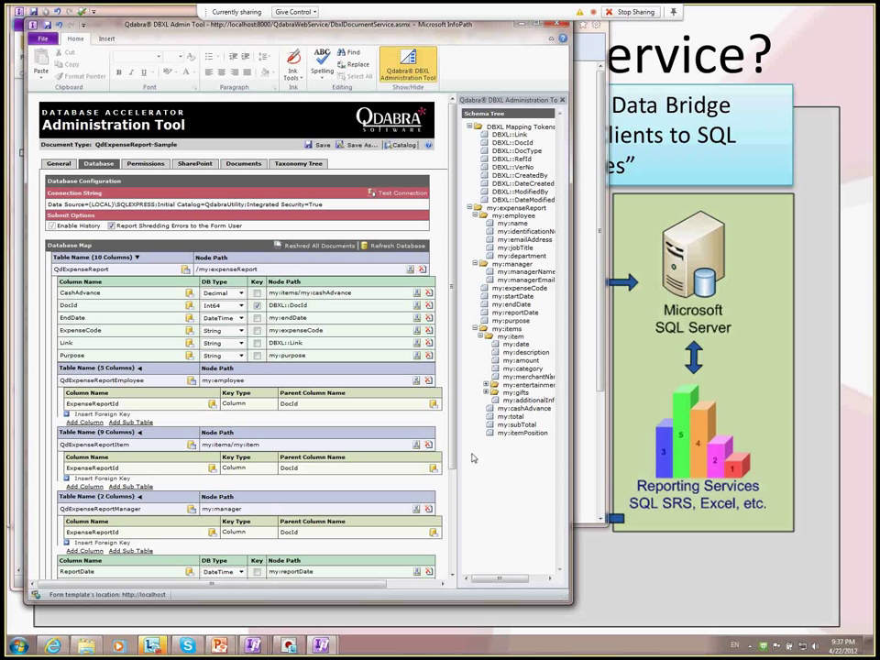
pyautogui.scroll(-5, 431, 366)
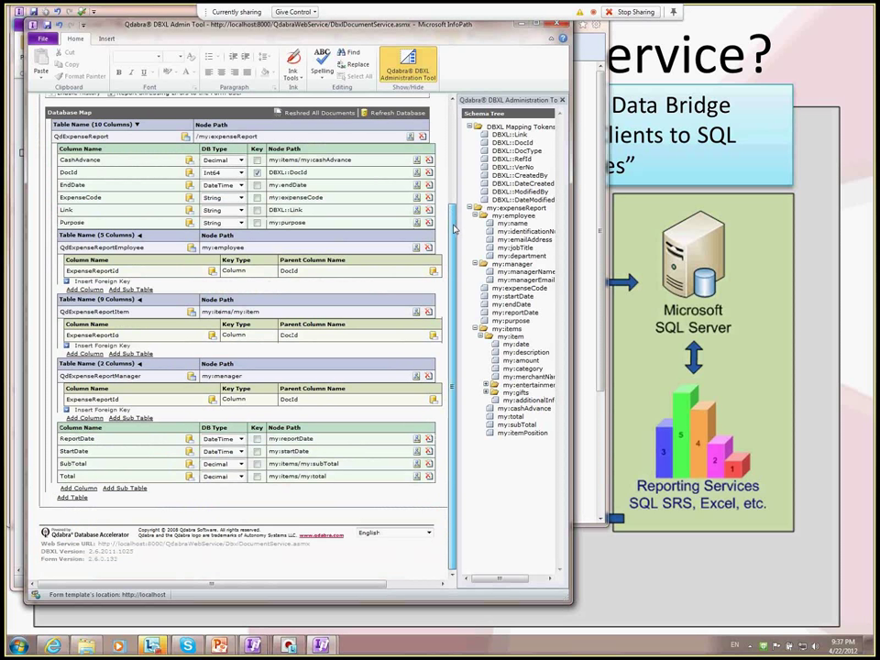
pyautogui.scroll(3, 398, 255)
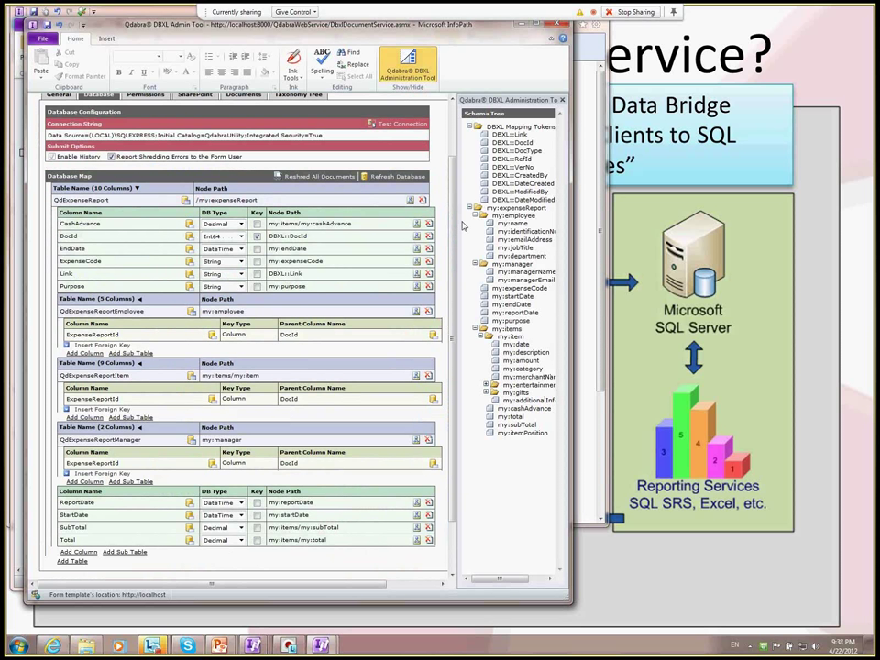
# Step: Return to the PowerPoint slide show, look back at the DBXL mapping once, and advance to "Recap: Data-Driven Design Reduces Cost"
pyautogui.click(701, 569)
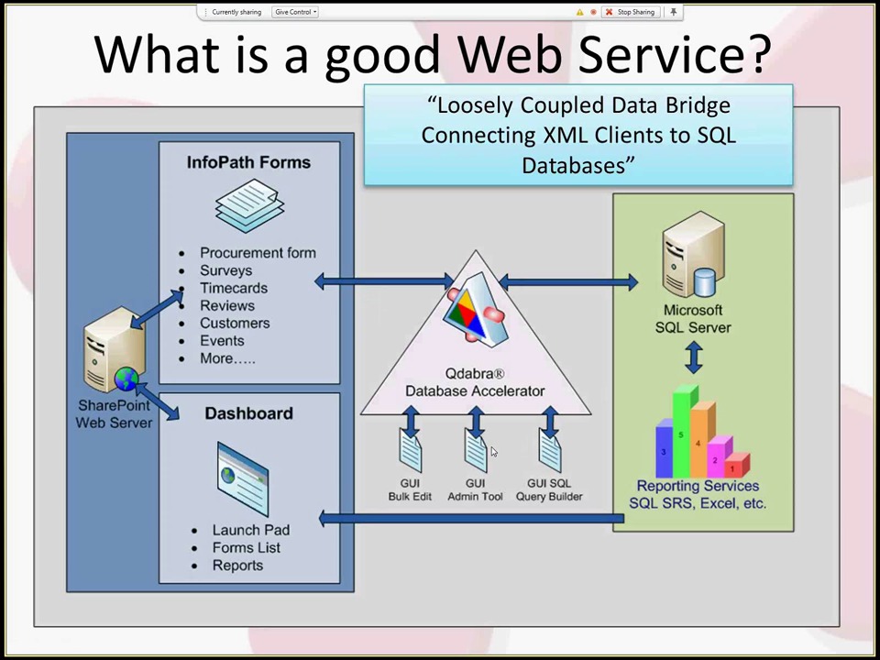
pyautogui.hotkey('alt', 'Tab')
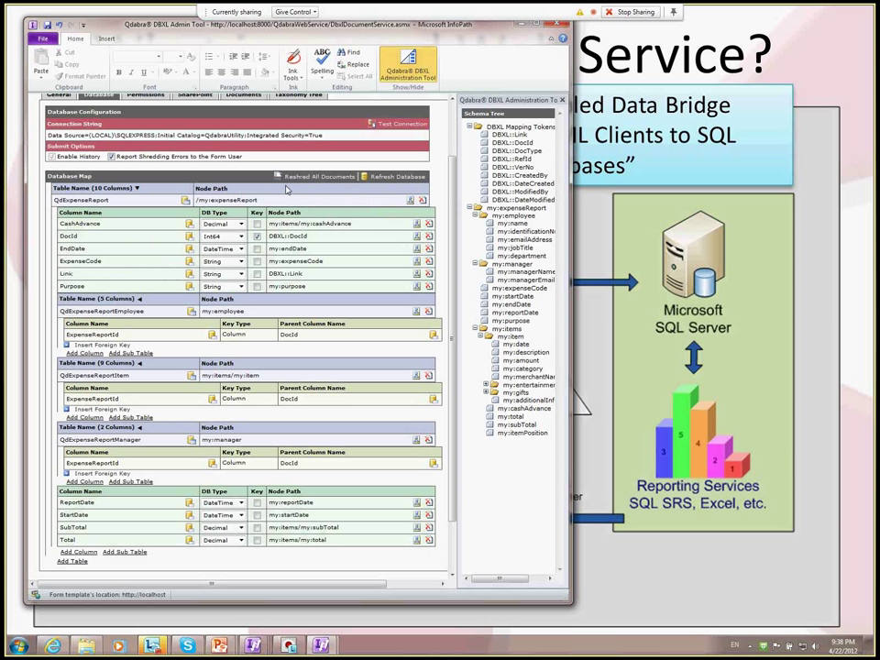
pyautogui.click(774, 597)
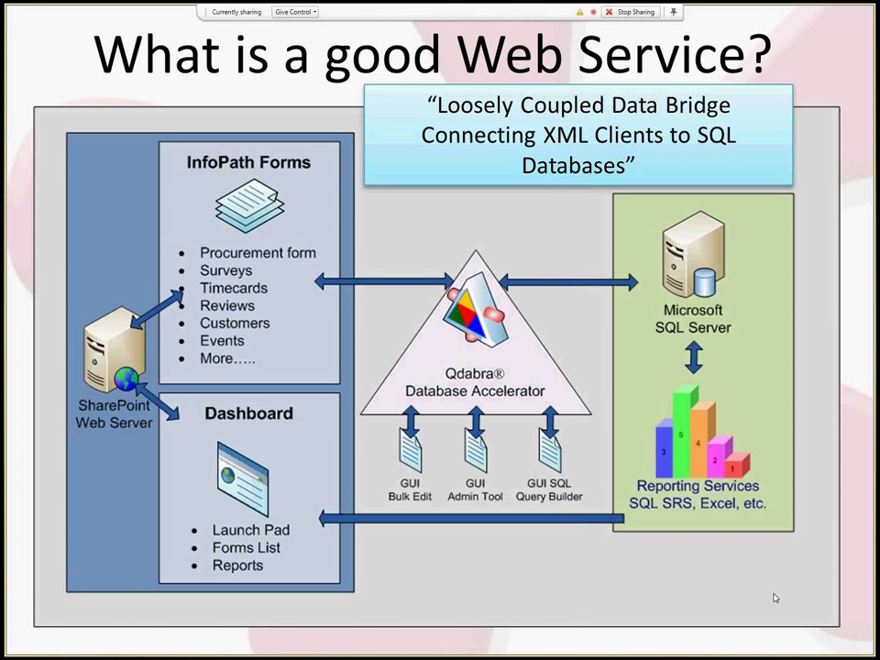
pyautogui.click(774, 597)
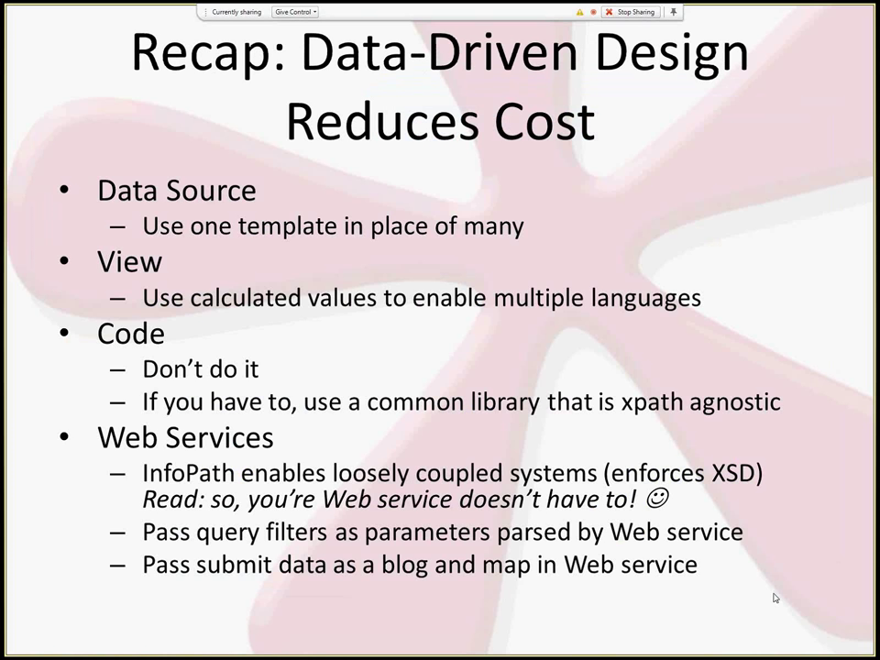